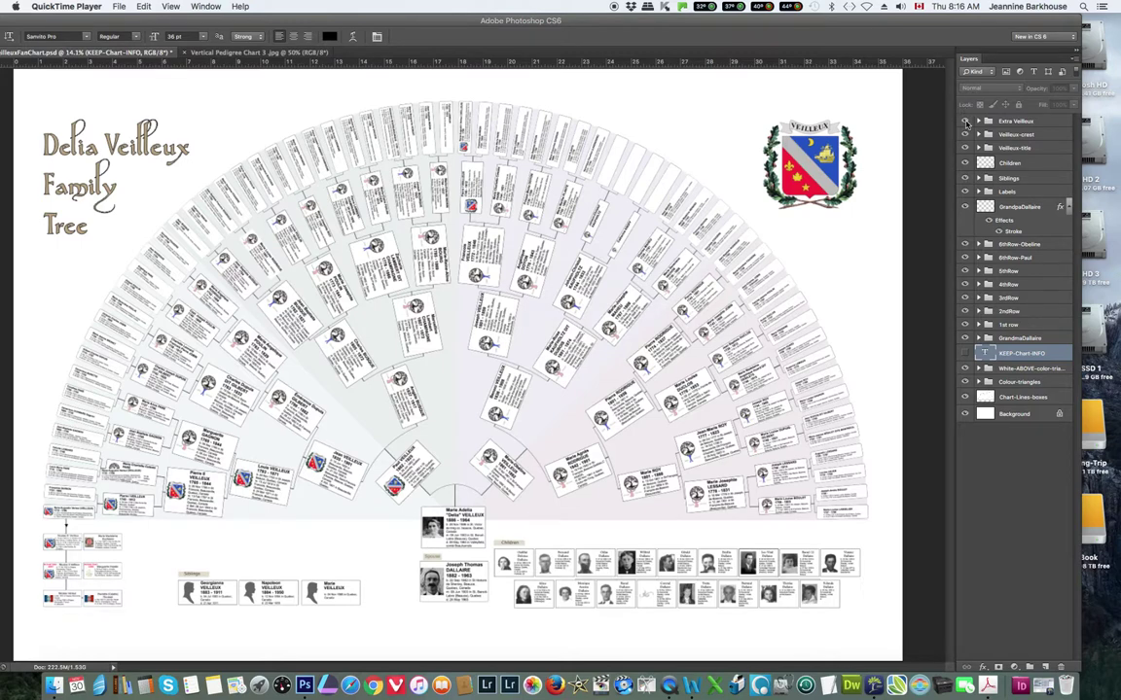
# Hide all layers and groups above the KEEP-Chart-INFO layer so only the fan chart's lines, boxes and colours show
pyautogui.click(967, 123)
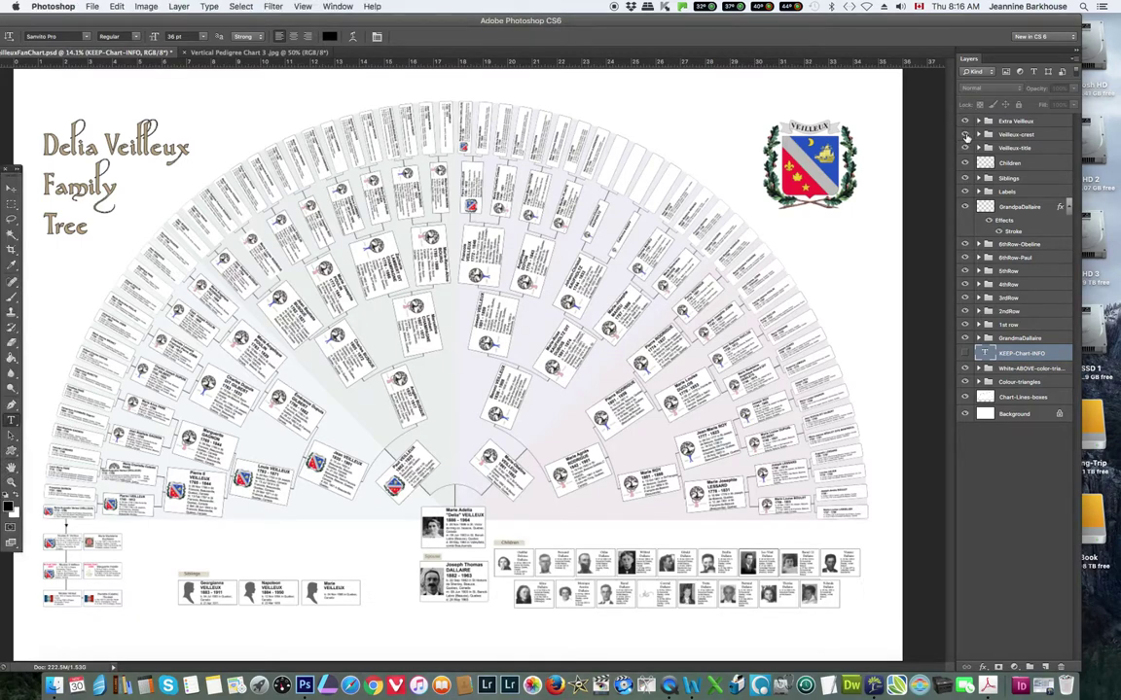
pyautogui.moveTo(966, 123); pyautogui.dragTo(965, 337)
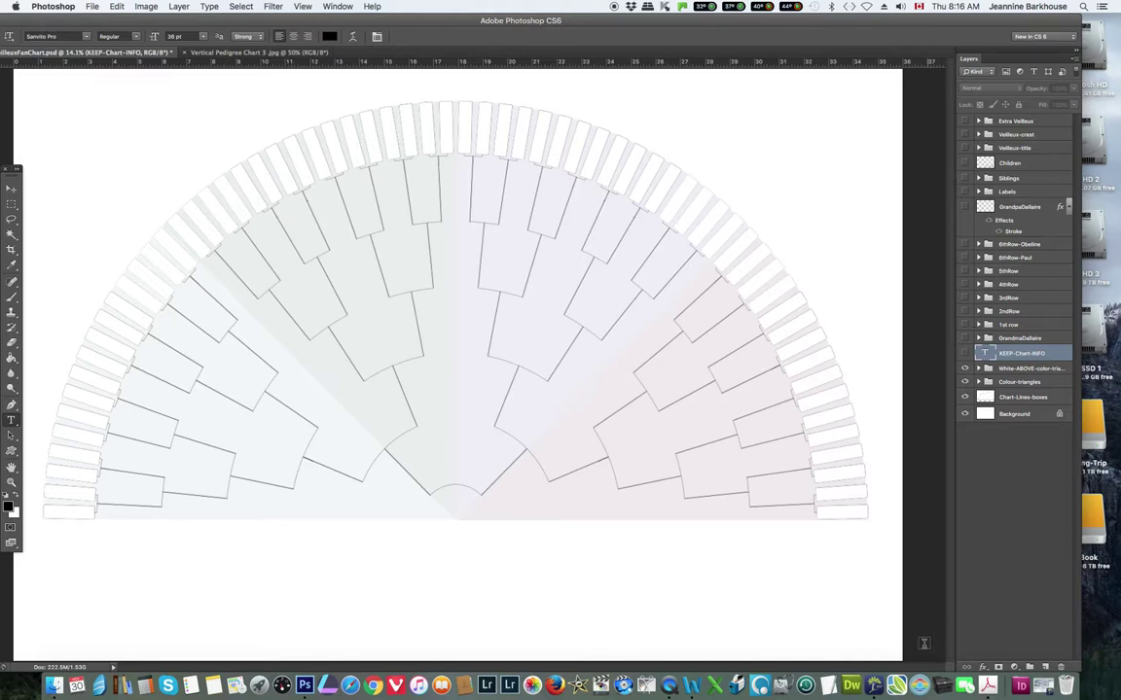
# Switch to Family Tree Maker, restore the Dallaire-Burton-Newest file and show its collection of publishable charts
pyautogui.click(875, 686)
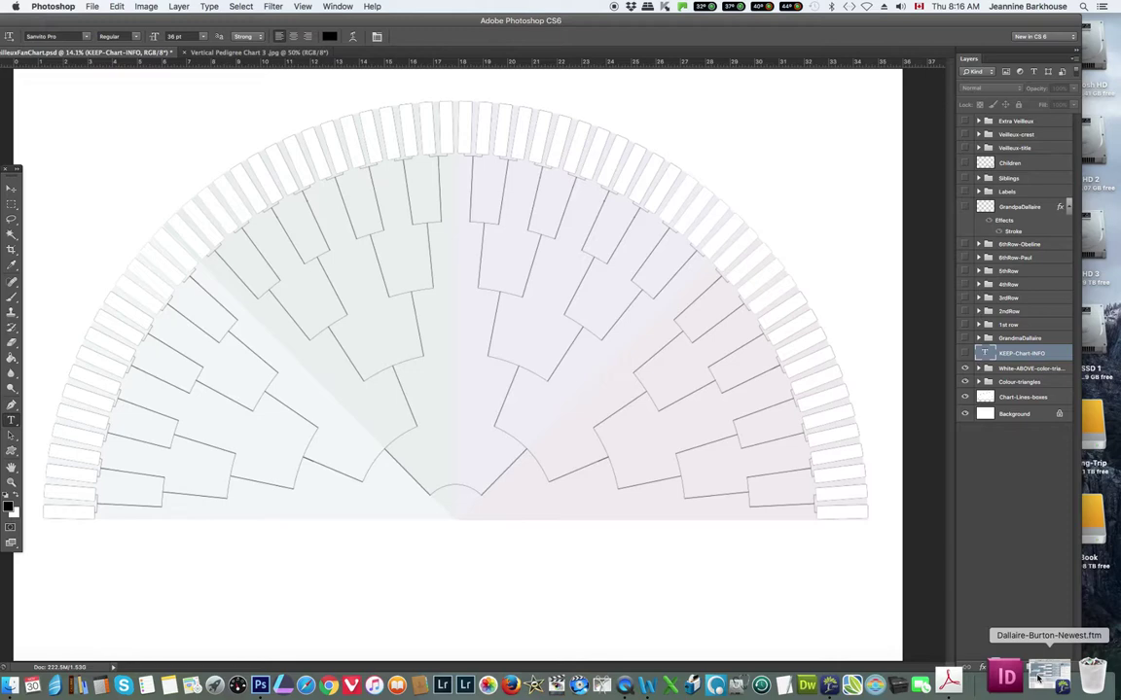
pyautogui.click(1038, 678)
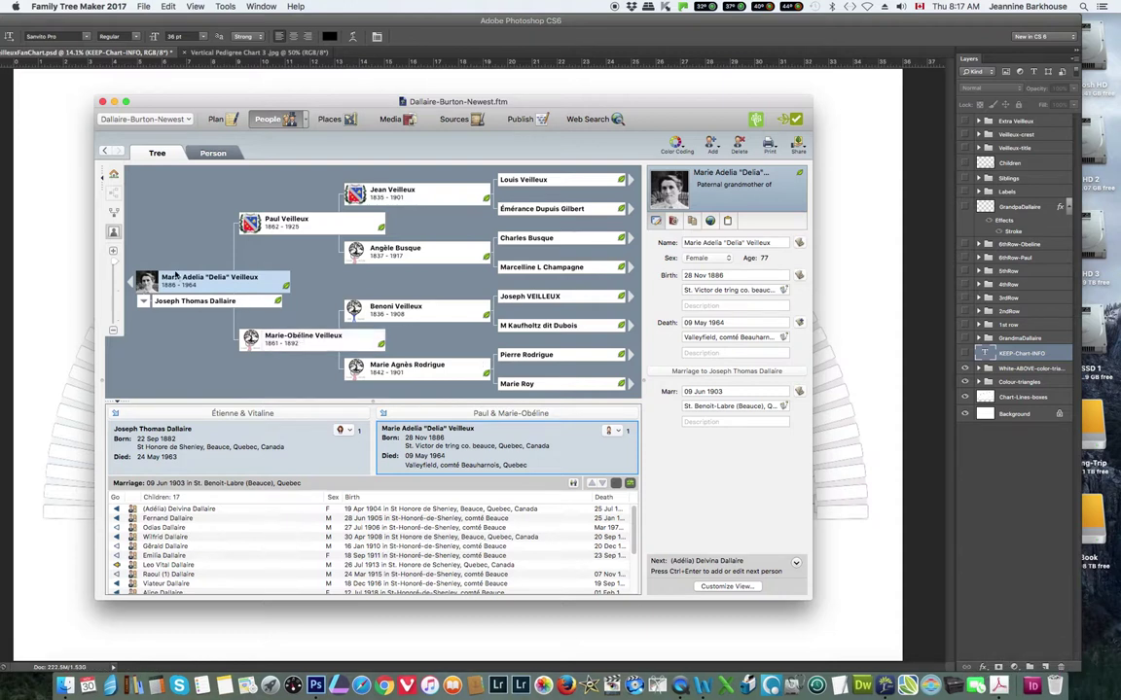
pyautogui.moveTo(192, 284)
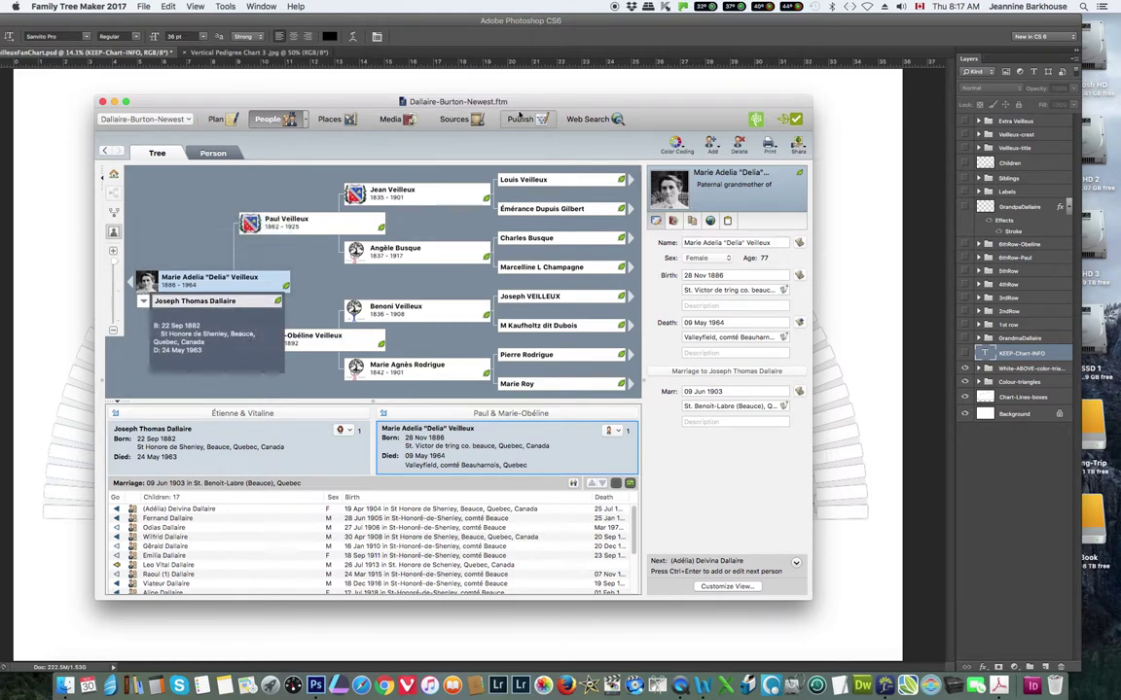
pyautogui.click(521, 121)
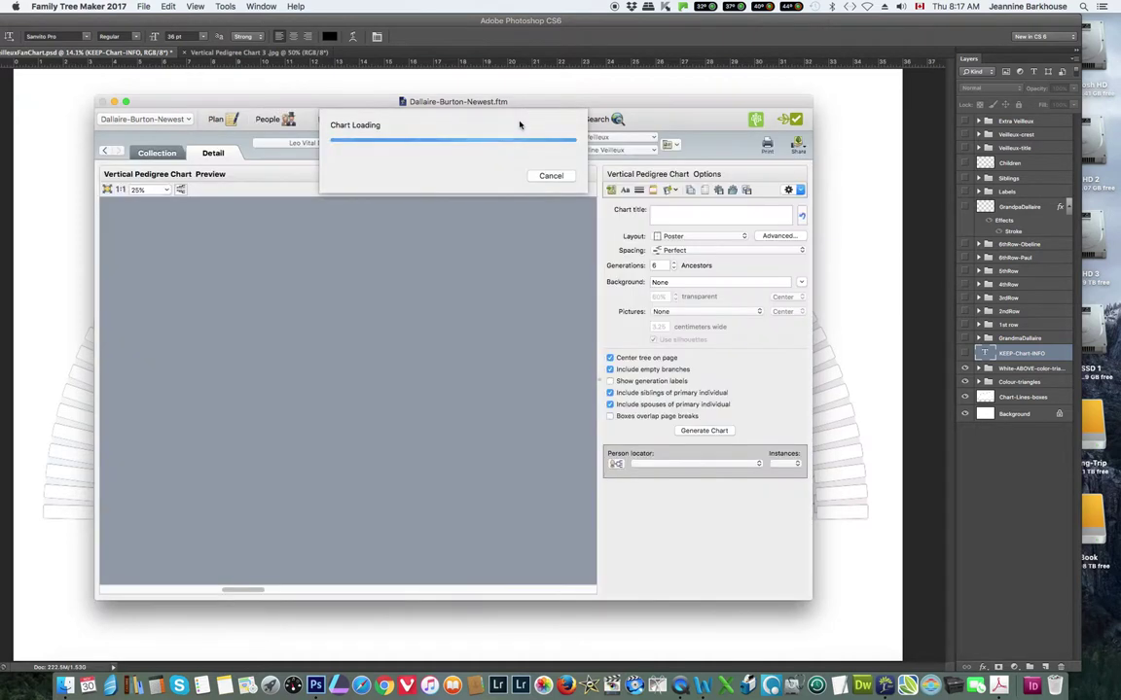
pyautogui.click(155, 156)
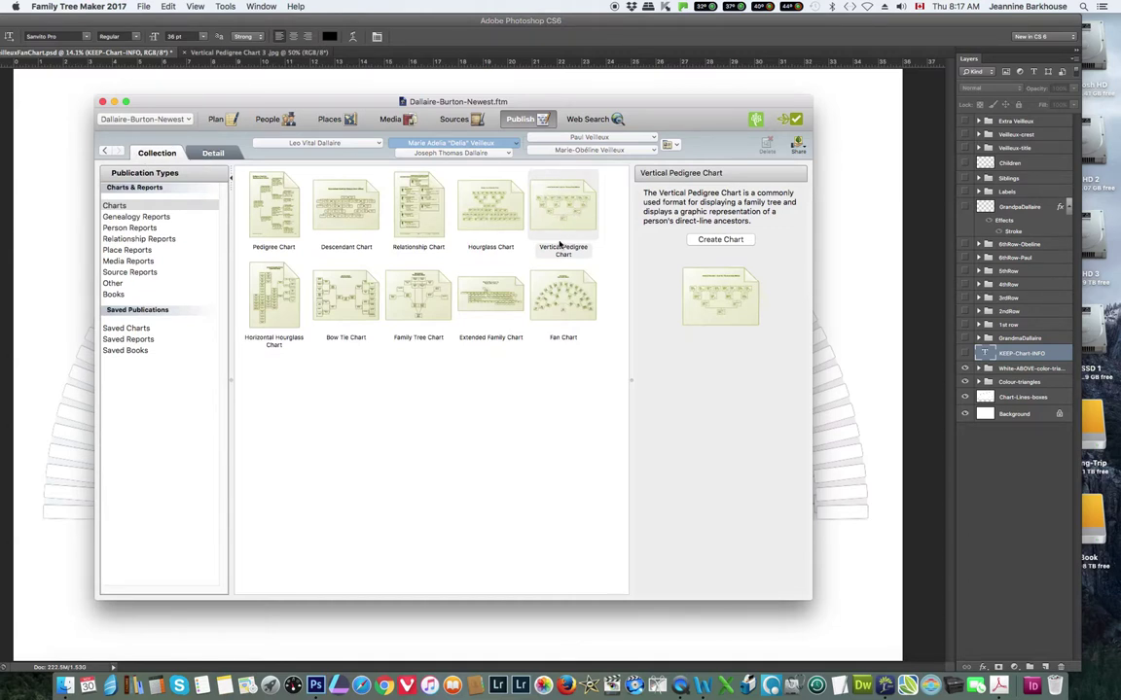
# Create a Vertical Pedigree Chart and set its pictures to Thumbnail
pyautogui.click(717, 240)
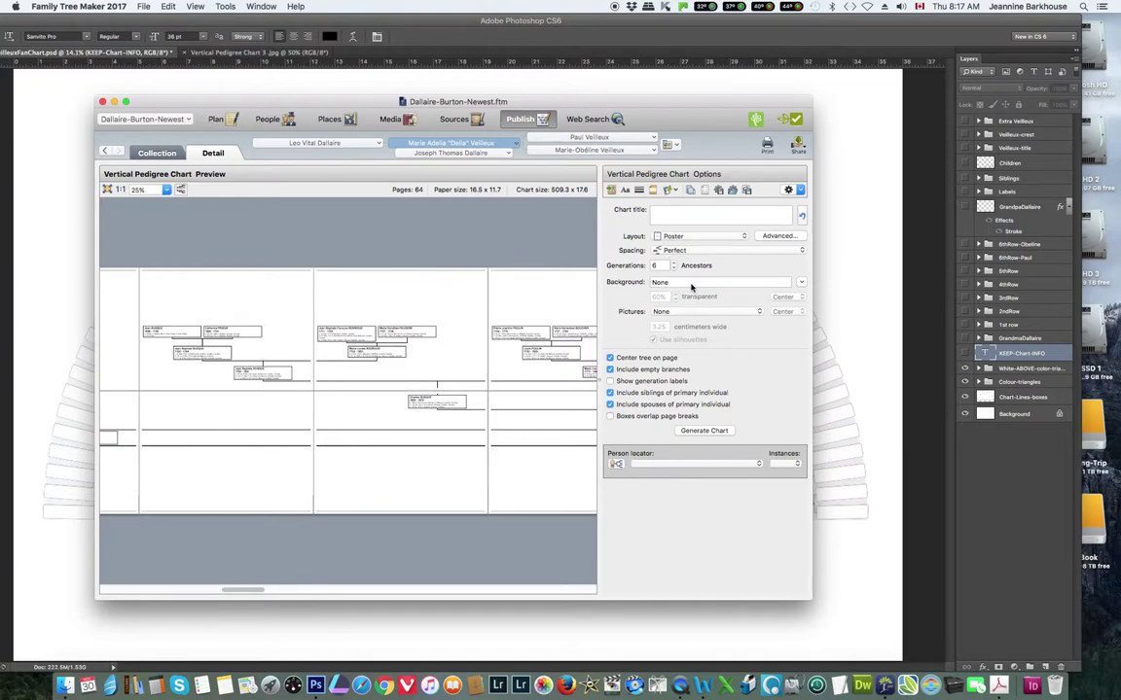
pyautogui.click(668, 313)
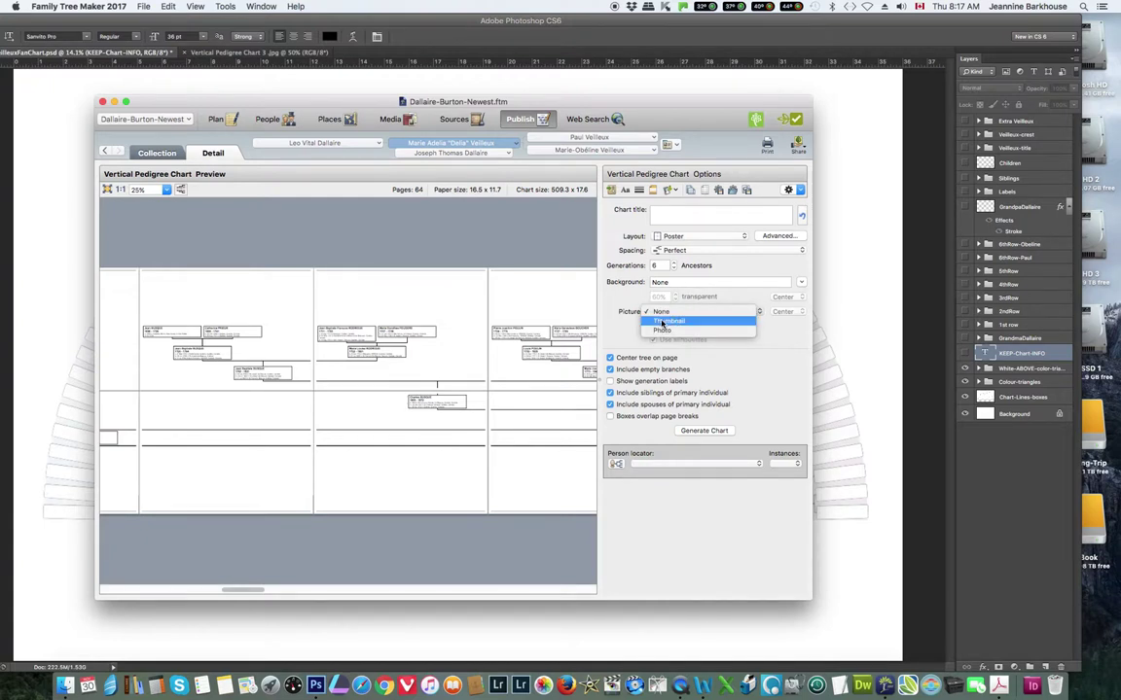
pyautogui.click(663, 322)
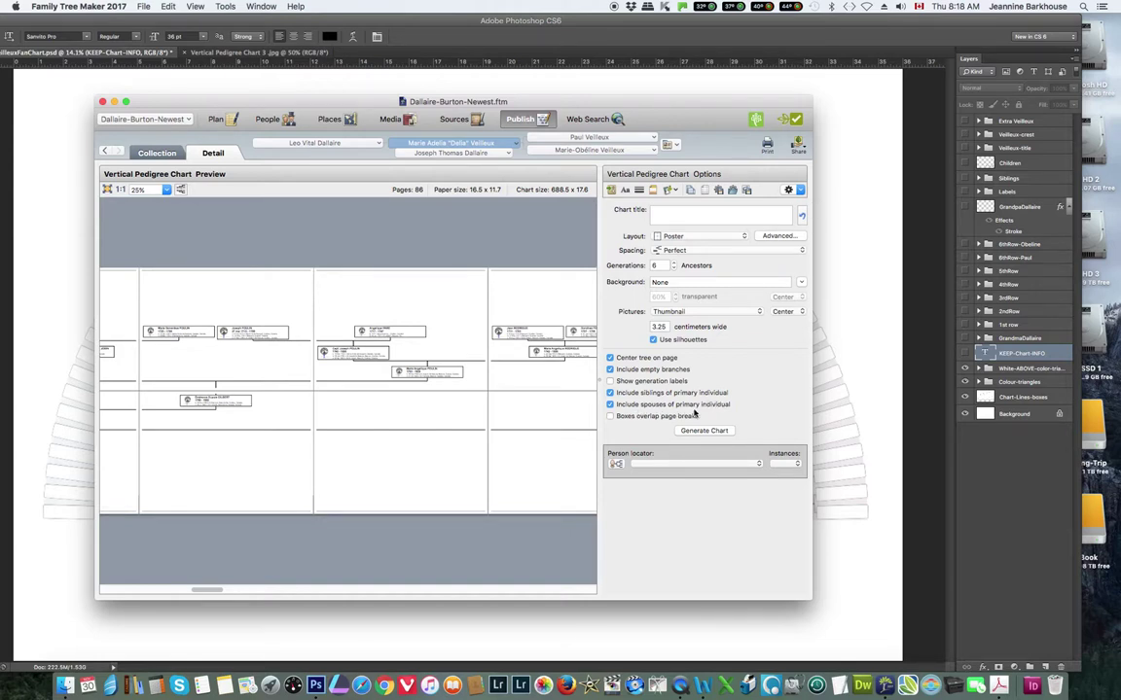
# Examine the Name fact's format options among the chart's items to include, leaving them unchanged
pyautogui.click(611, 190)
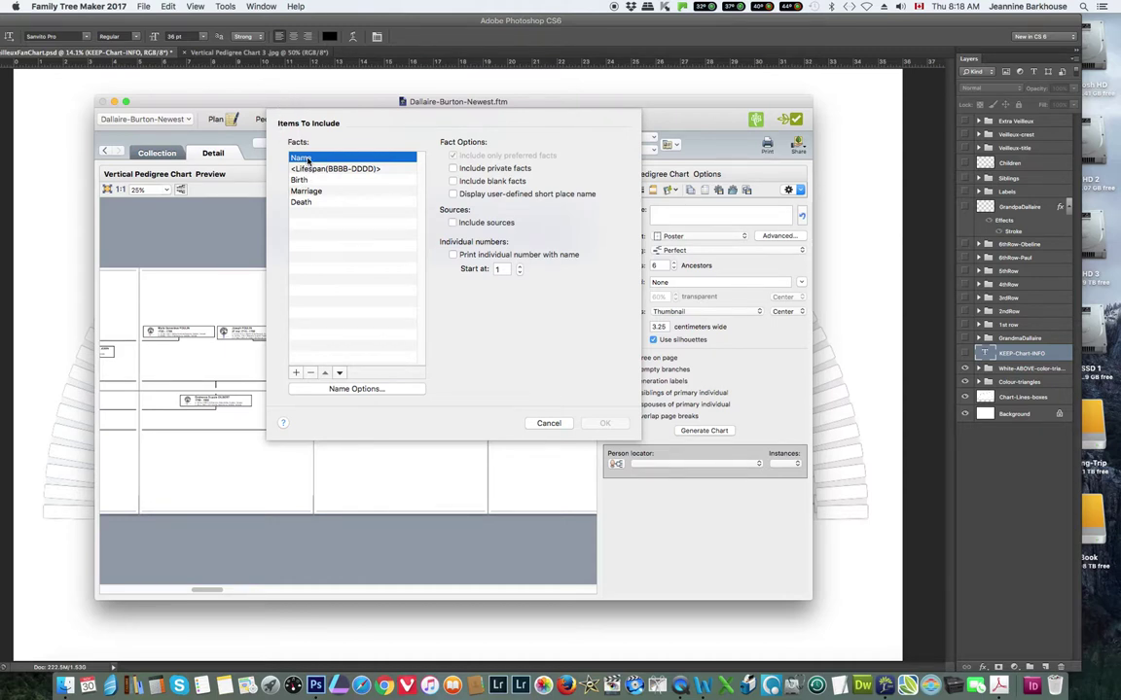
pyautogui.click(345, 389)
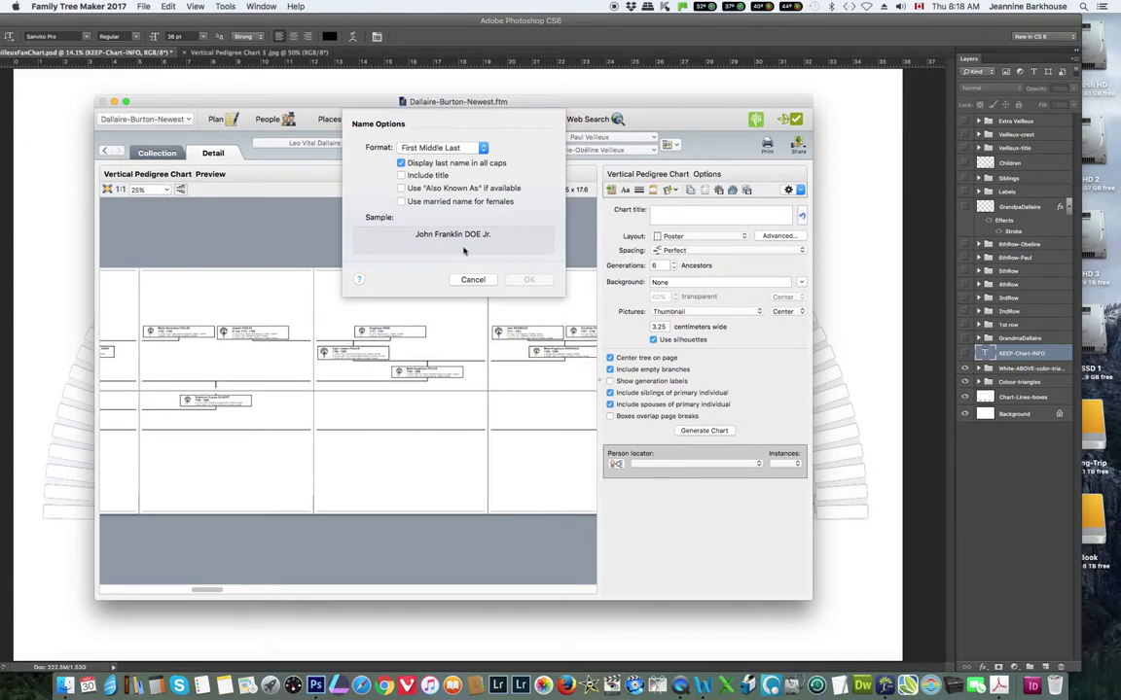
pyautogui.click(472, 280)
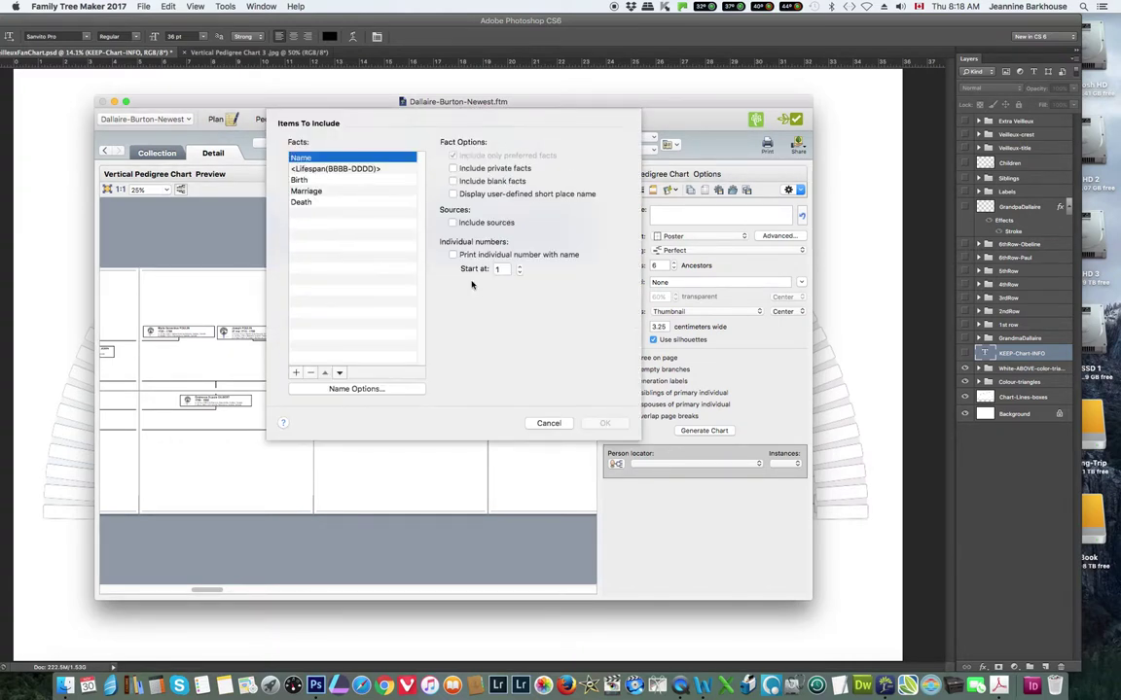
# Add a second <Lifespan(BBBB-DDDD)> fact above Birth in the chart's included items, and remove it again
pyautogui.click(311, 170)
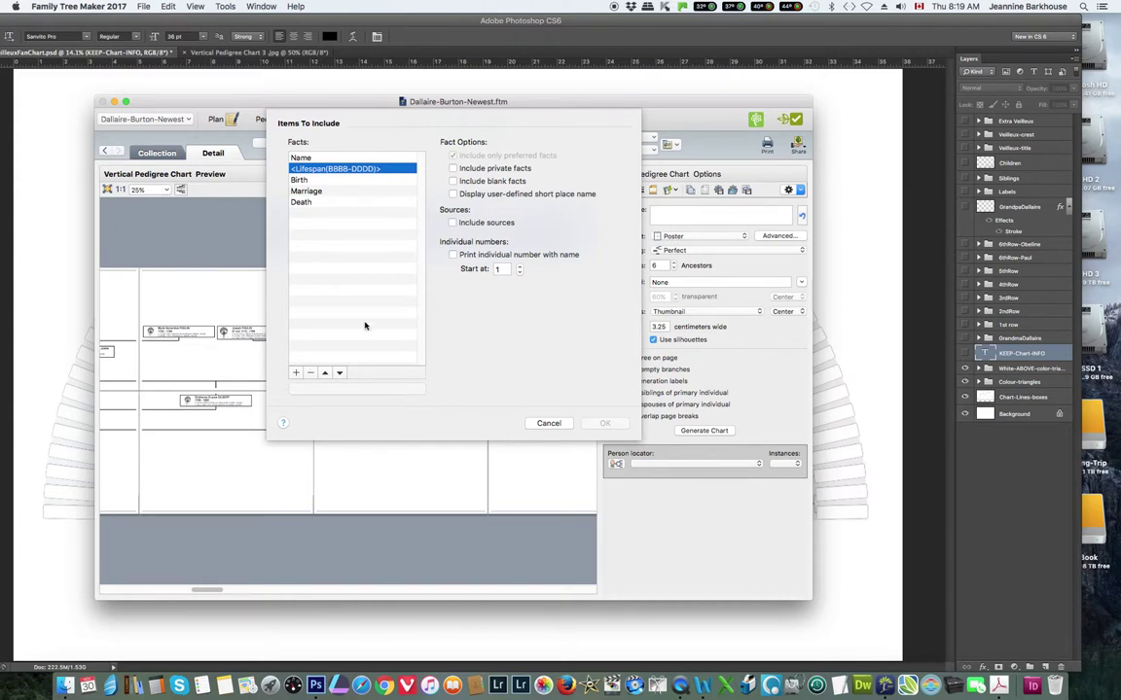
pyautogui.click(296, 373)
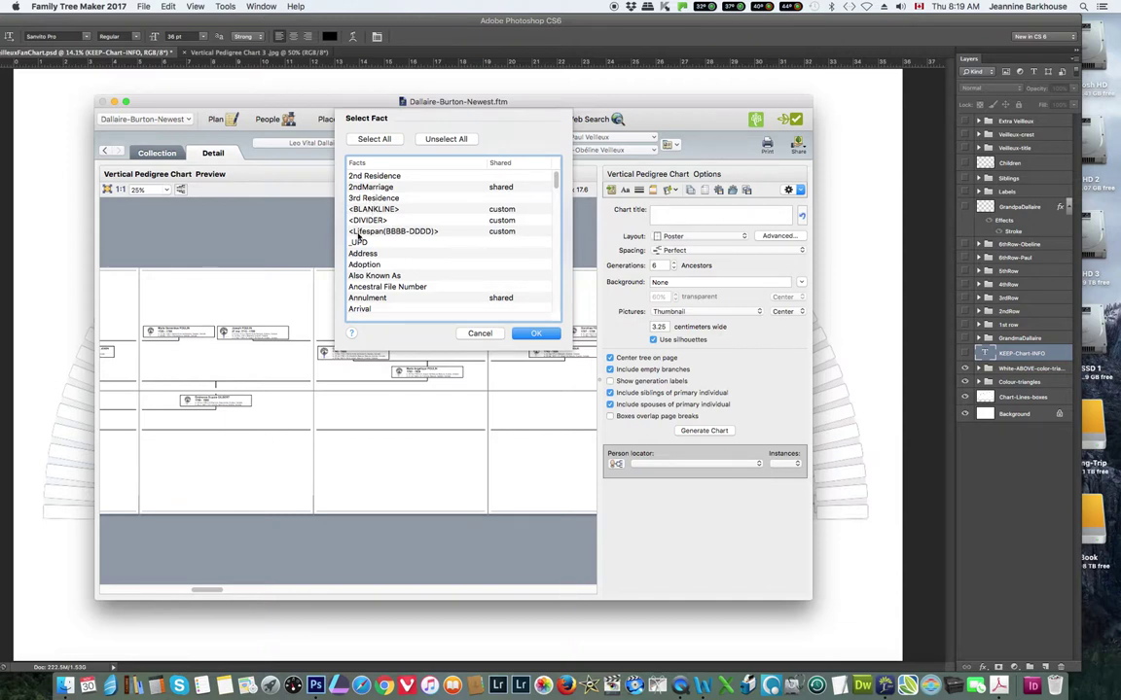
pyautogui.click(368, 230)
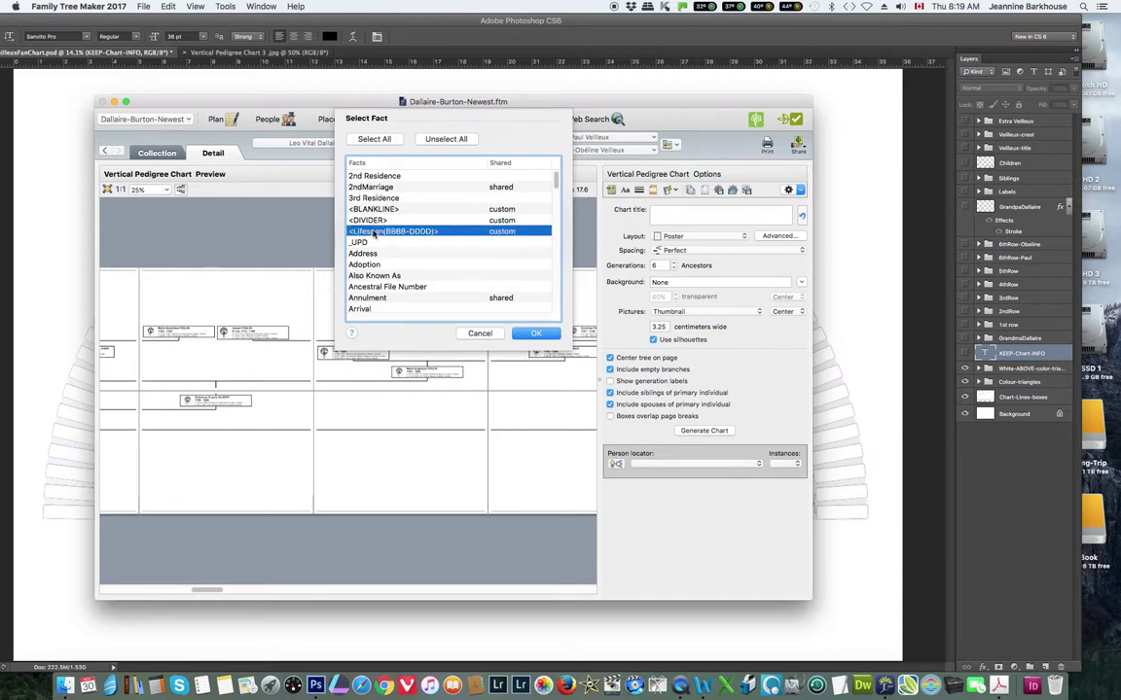
pyautogui.click(534, 334)
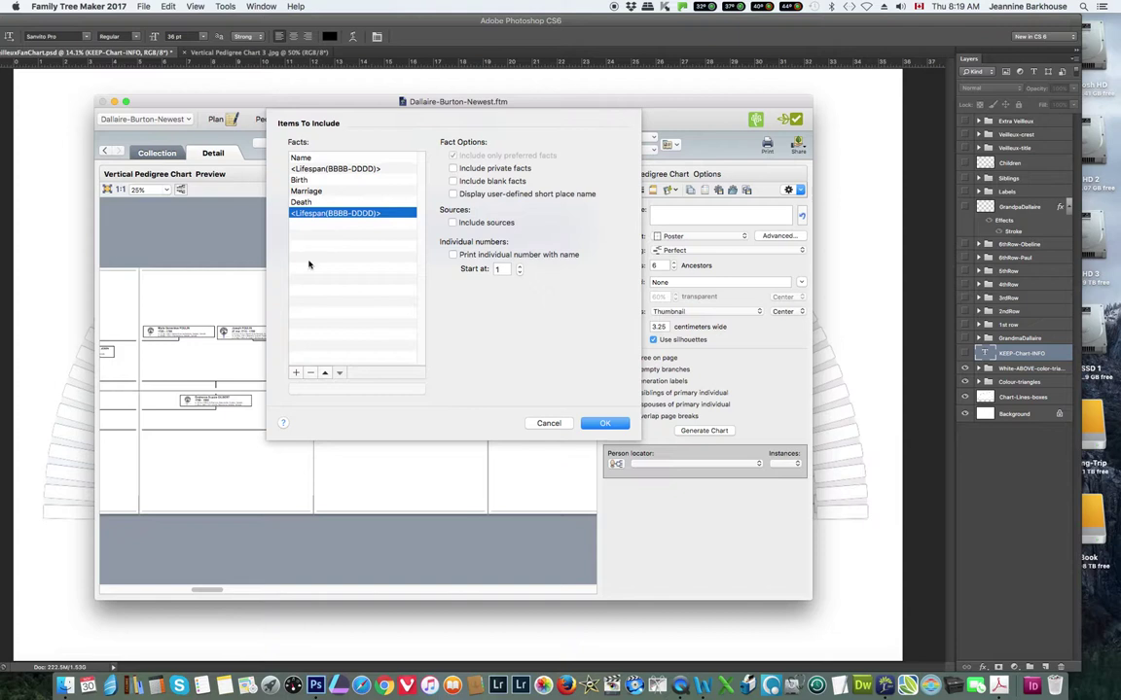
pyautogui.click(326, 373)
pyautogui.click(325, 374)
pyautogui.click(326, 373)
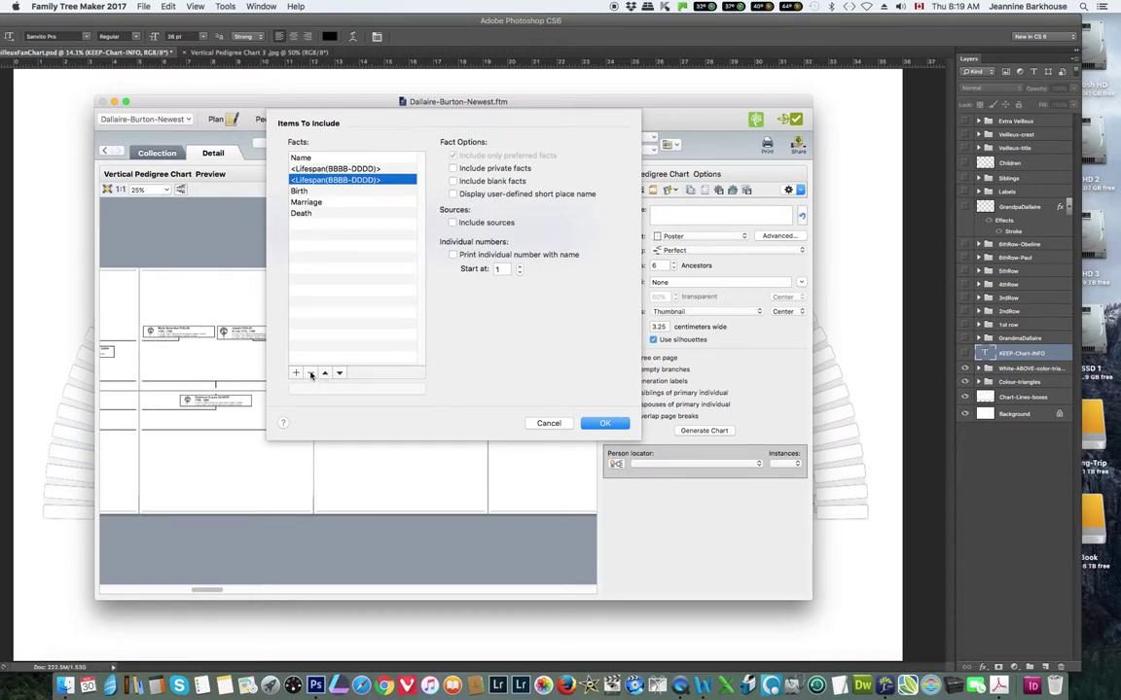
pyautogui.click(310, 373)
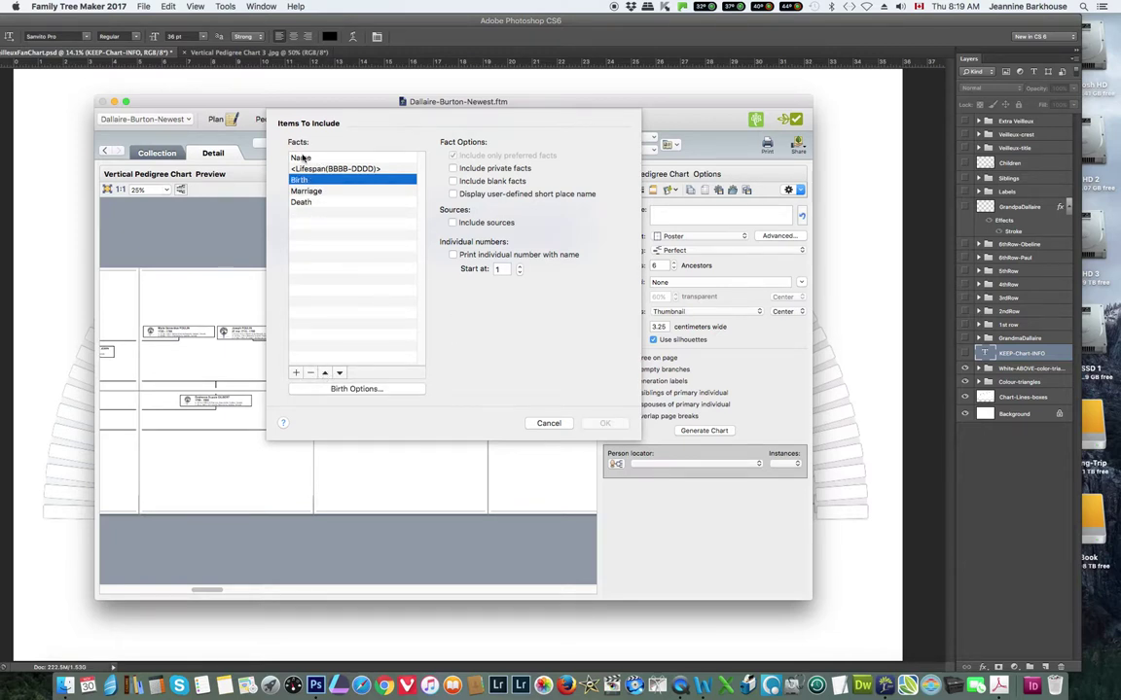
# Examine the Birth and Marriage fact options, trying the Short fact label for Marriage before discarding the change
pyautogui.click(354, 389)
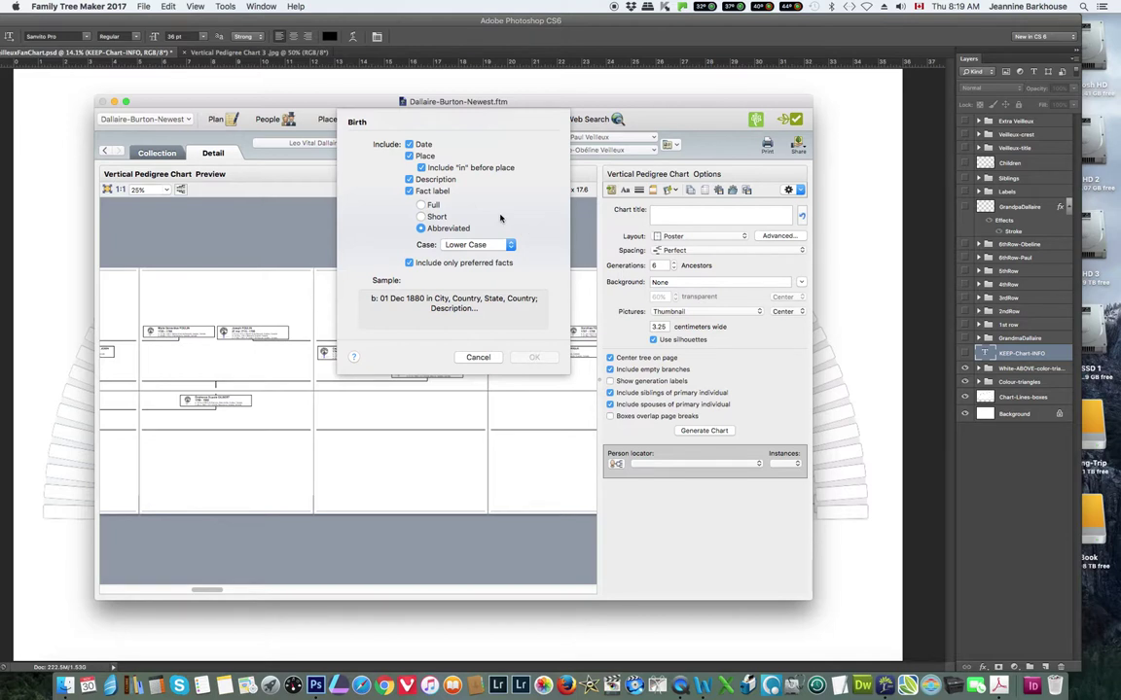
pyautogui.click(478, 357)
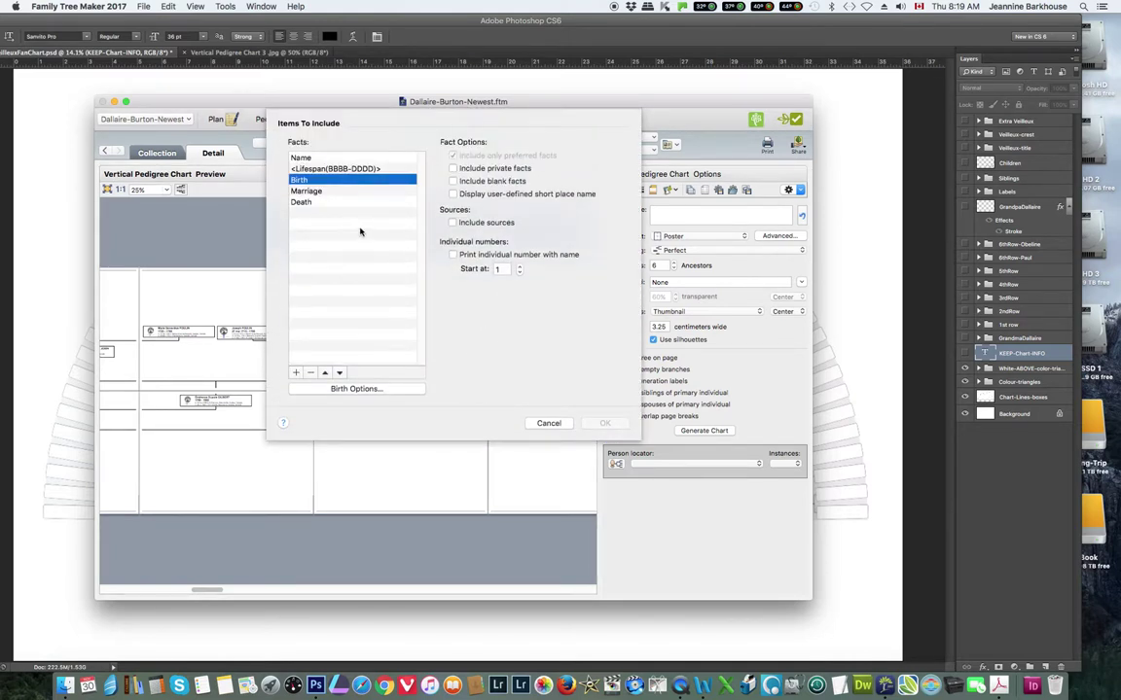
pyautogui.click(305, 190)
pyautogui.click(351, 391)
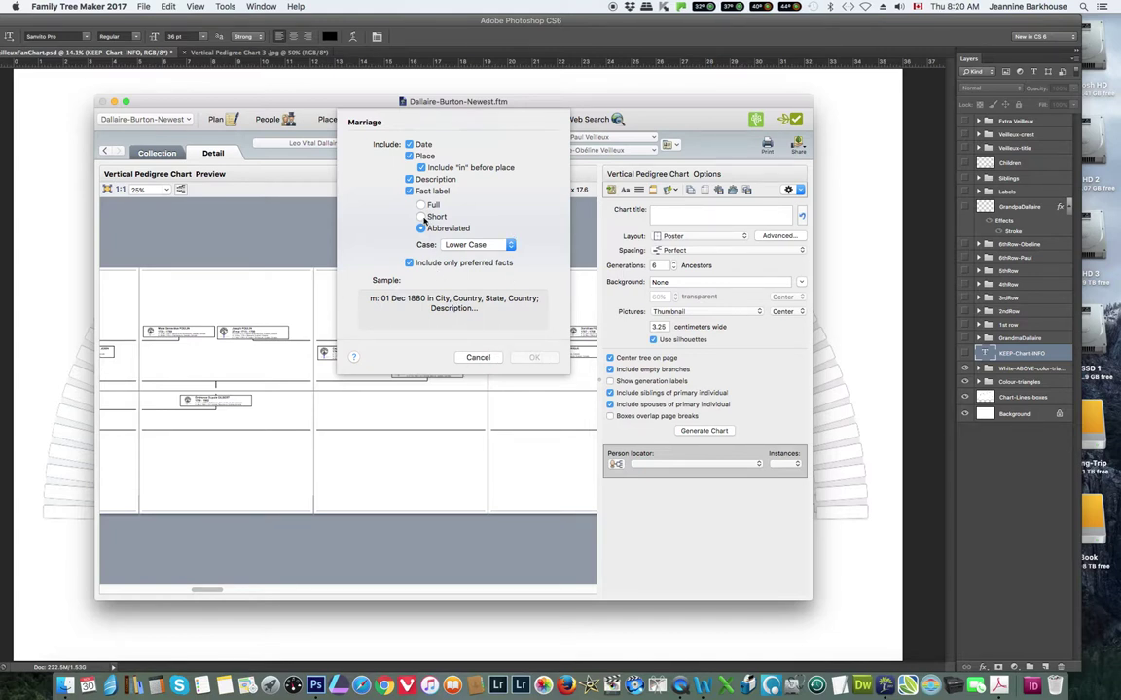
pyautogui.click(421, 217)
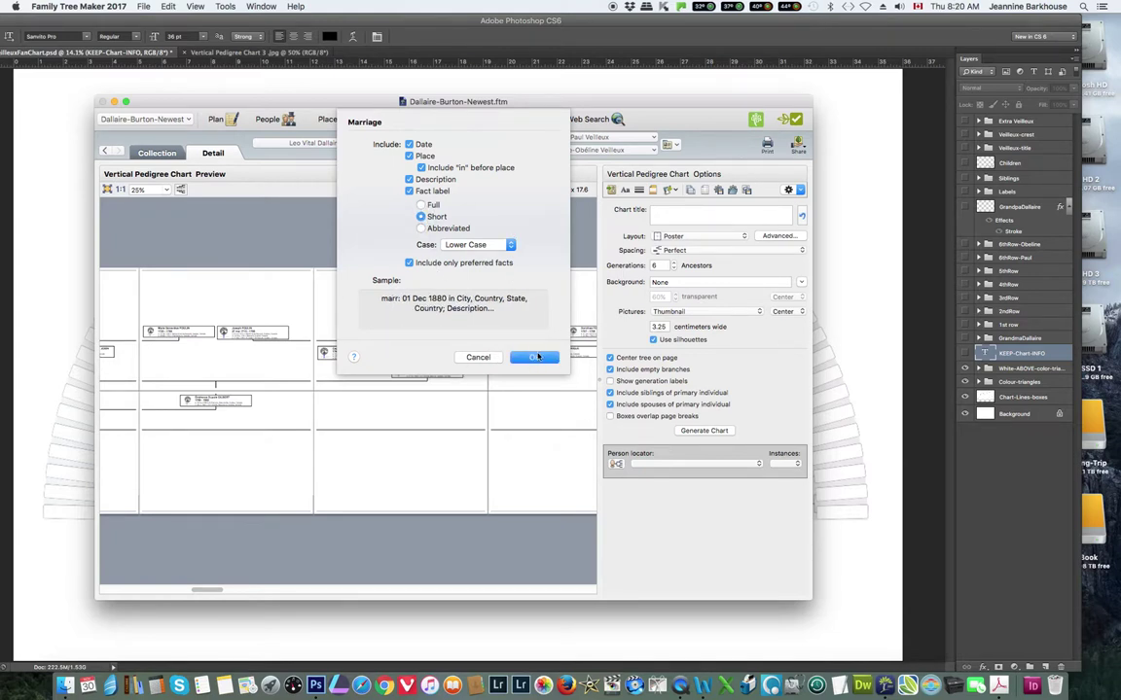
pyautogui.click(421, 228)
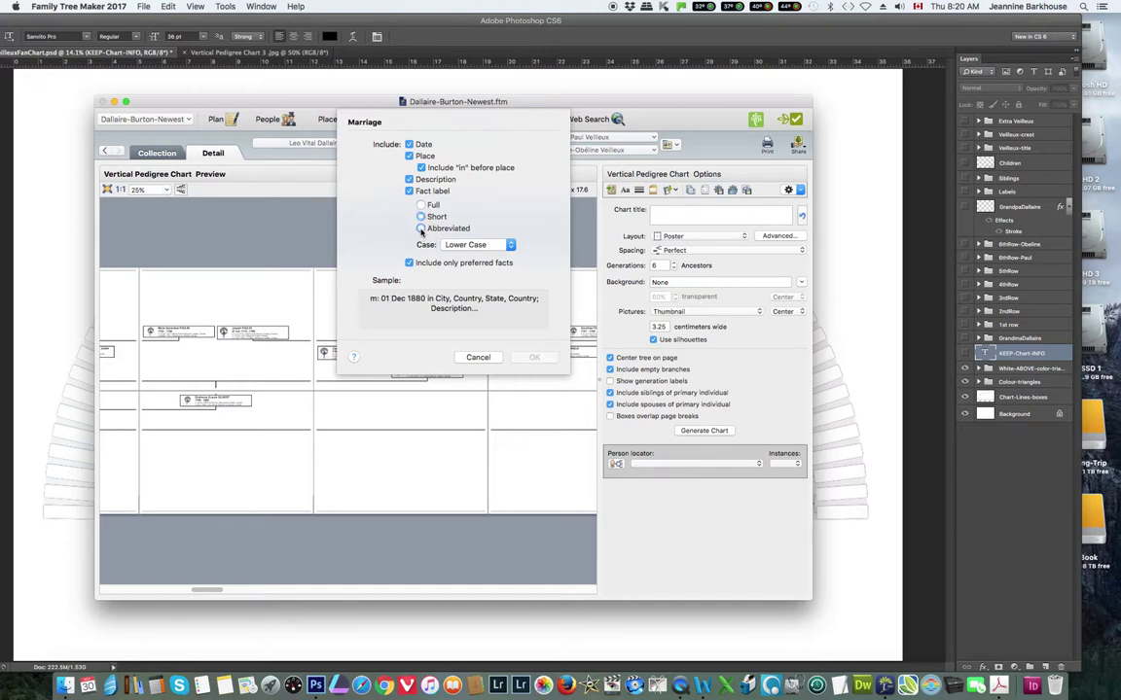
pyautogui.click(477, 358)
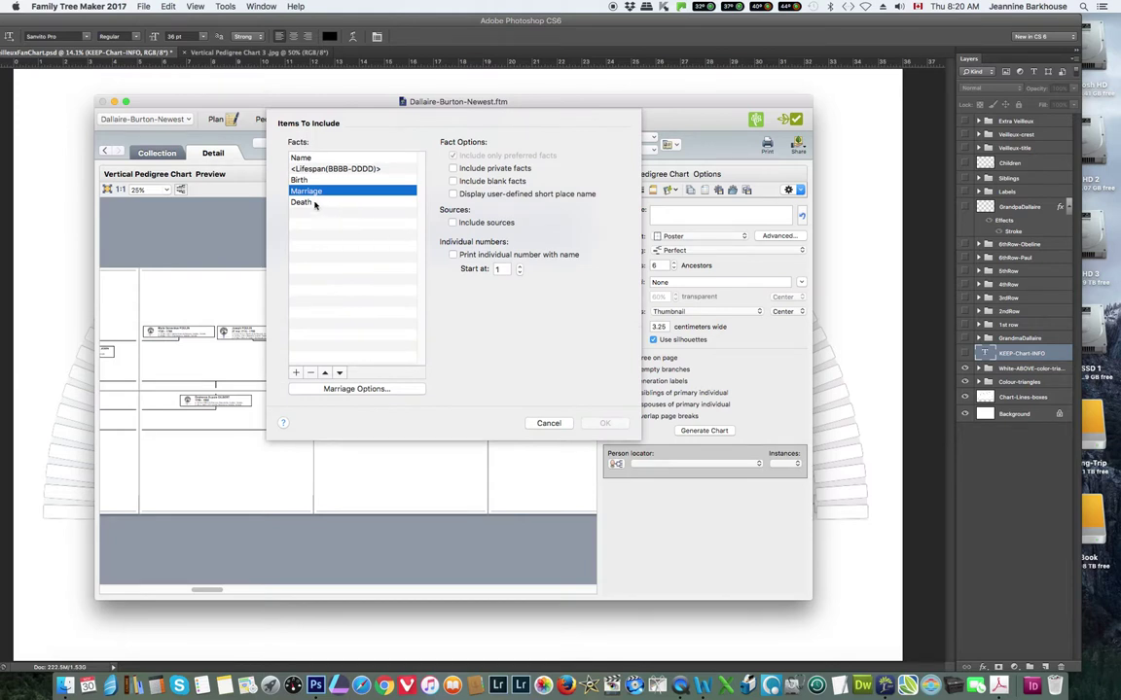
# Examine the Death fact's options and close the chart's items to include without saving changes
pyautogui.click(302, 203)
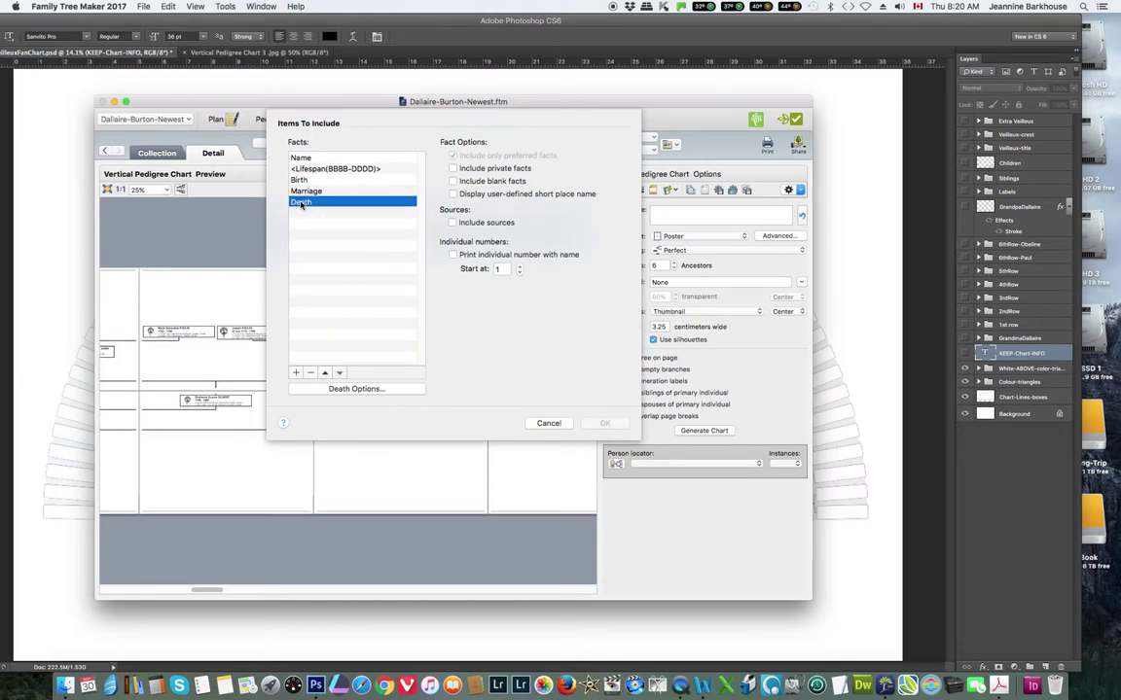
pyautogui.click(353, 389)
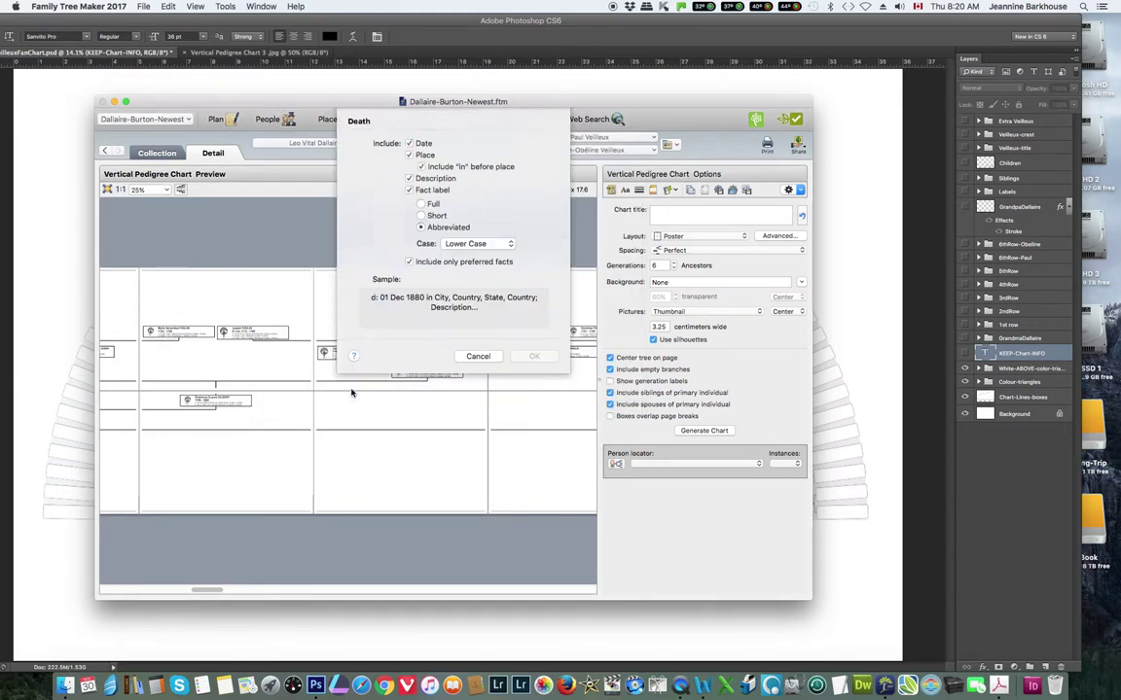
pyautogui.click(478, 357)
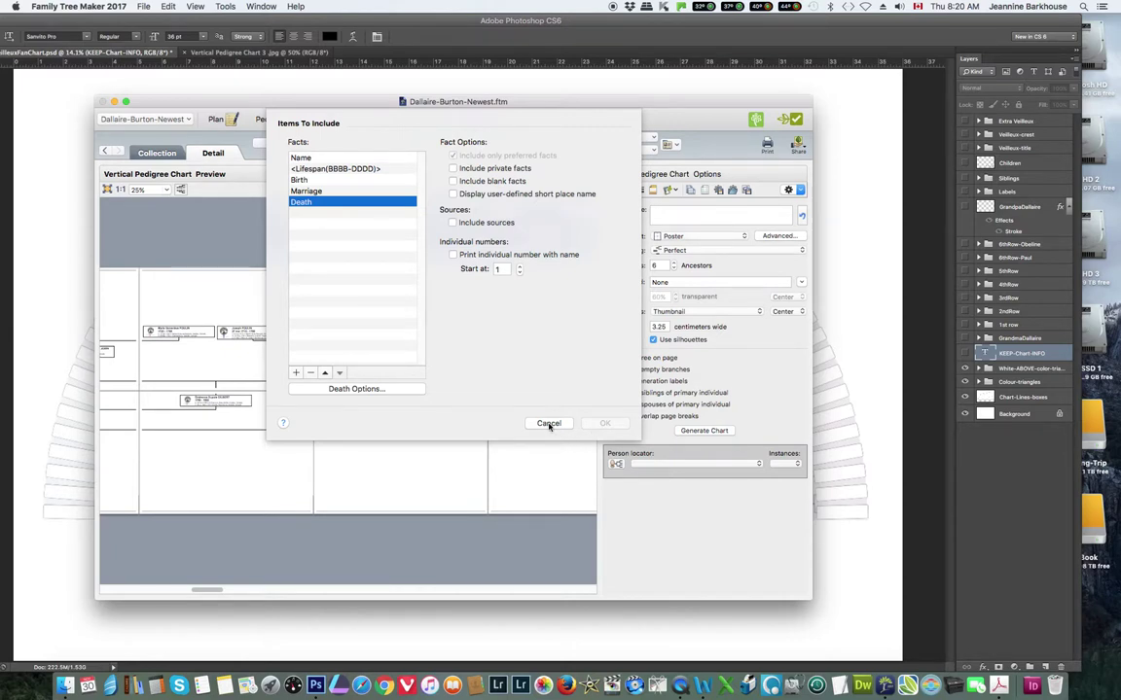
pyautogui.click(547, 424)
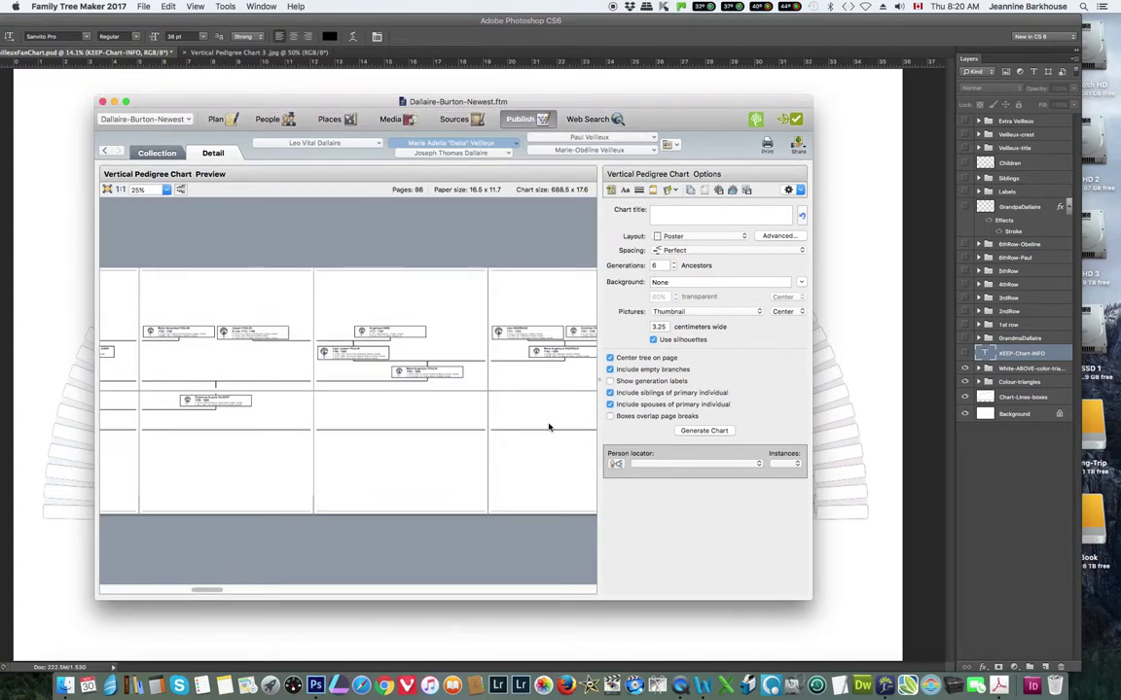
# Examine the font, size, alignment and text style of the Name, Birth, Death, Marriage and Lifespan items without changing them
pyautogui.click(624, 190)
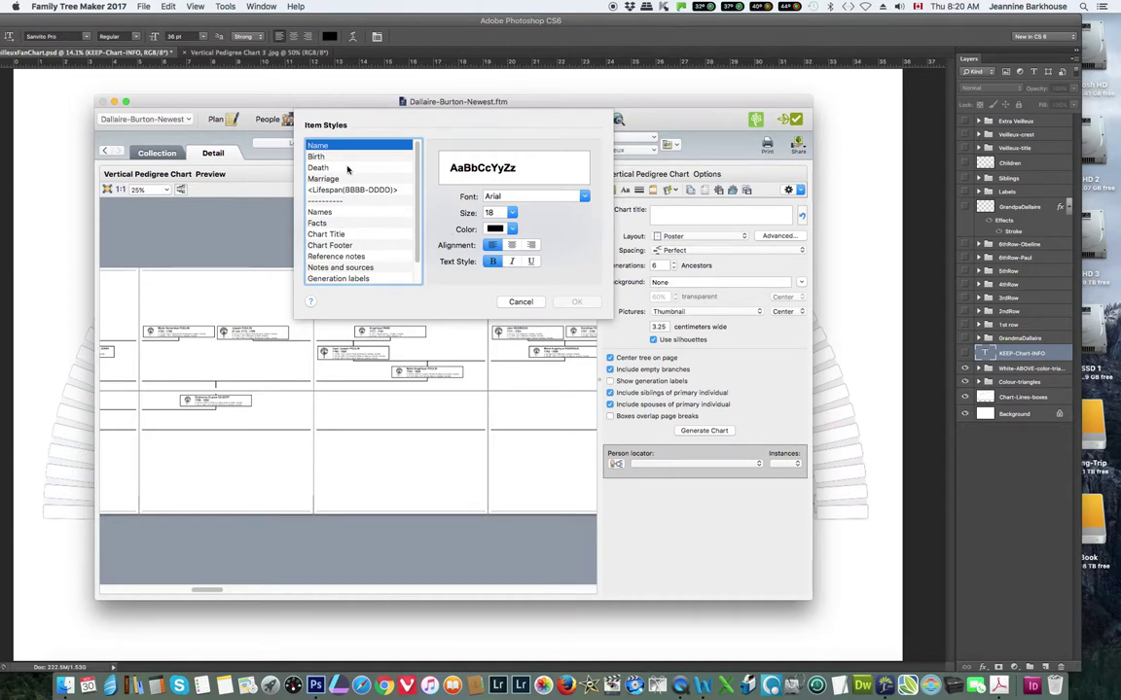
pyautogui.click(315, 157)
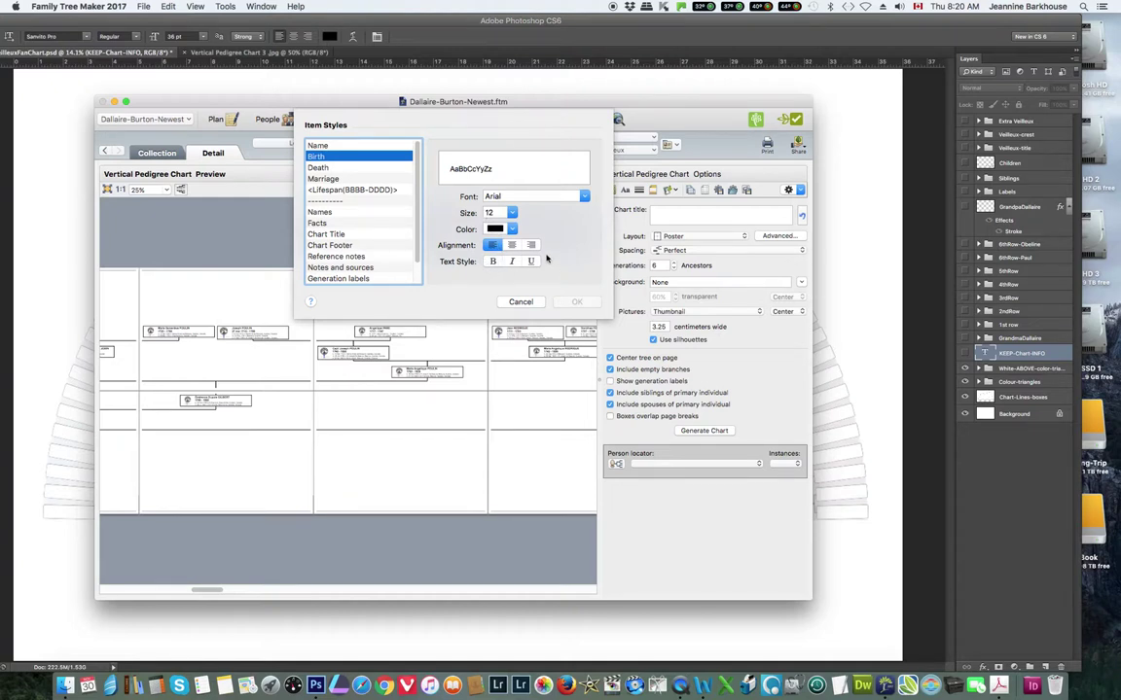
pyautogui.click(317, 170)
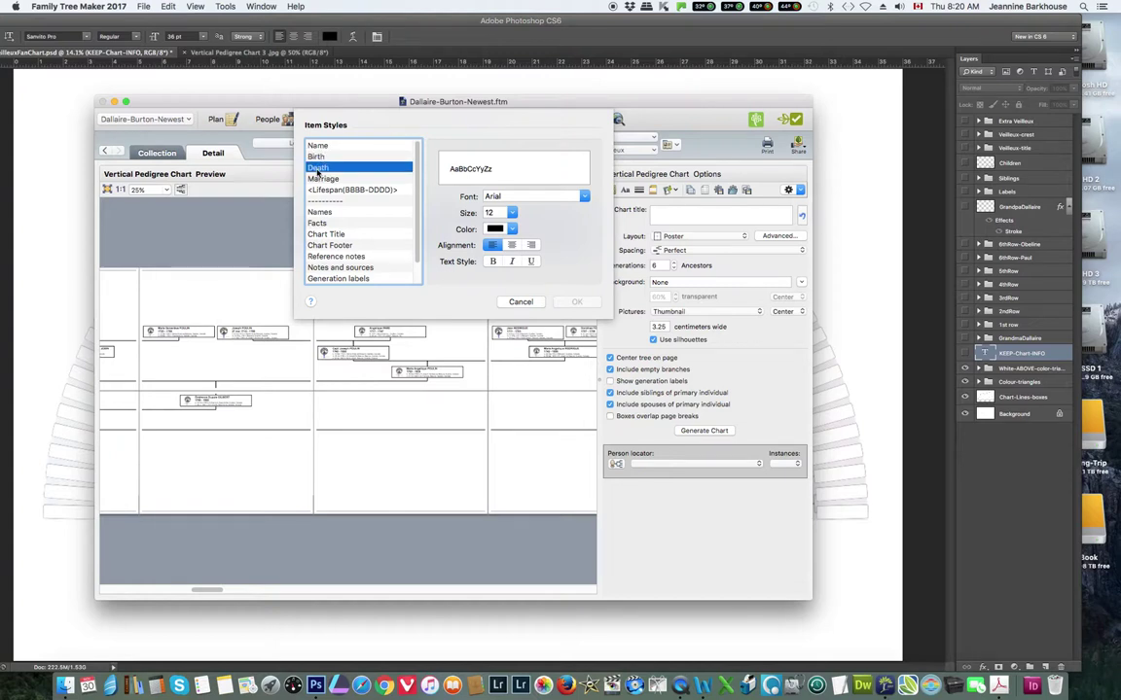
pyautogui.click(317, 180)
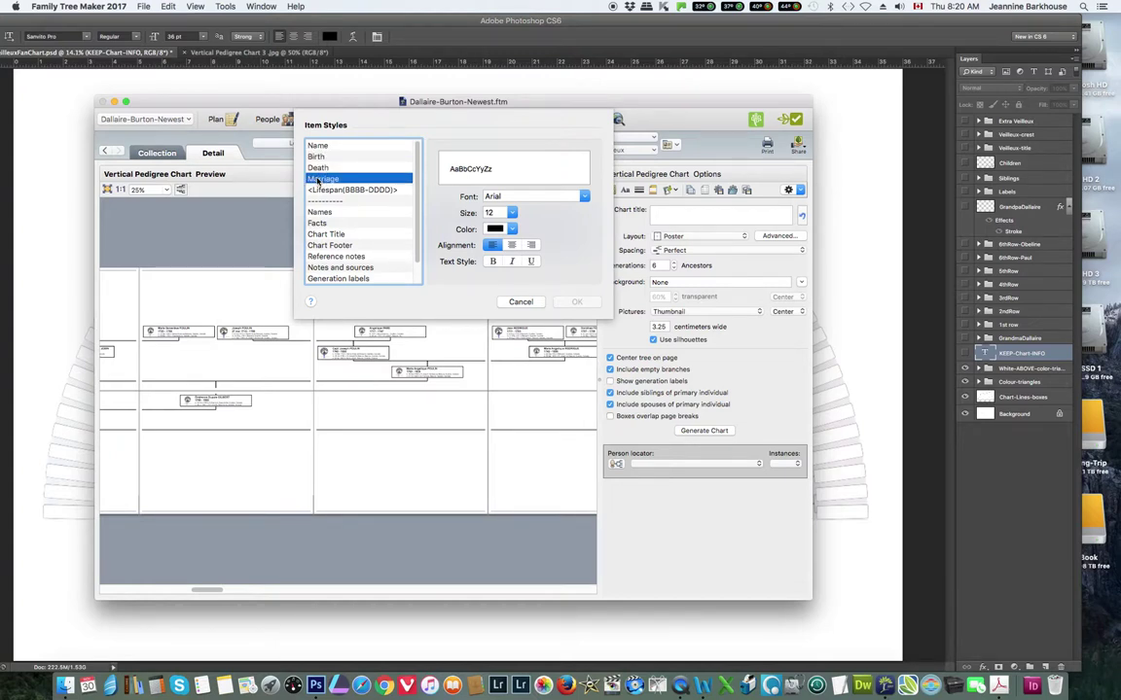
pyautogui.click(323, 192)
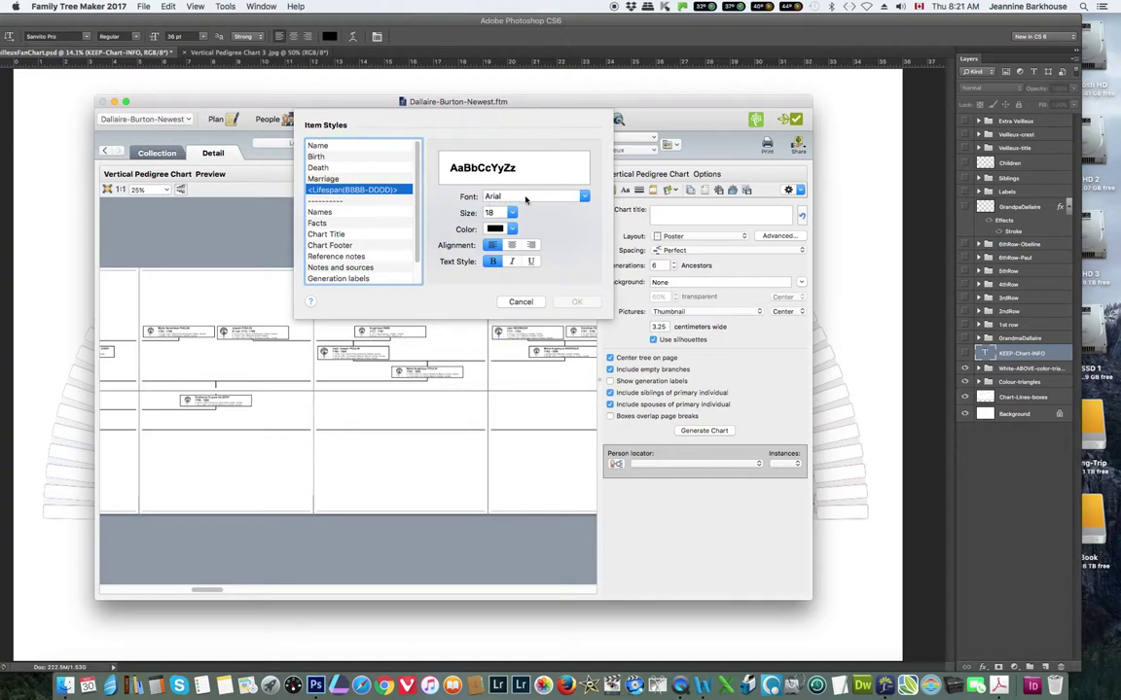
pyautogui.click(496, 245)
pyautogui.click(522, 302)
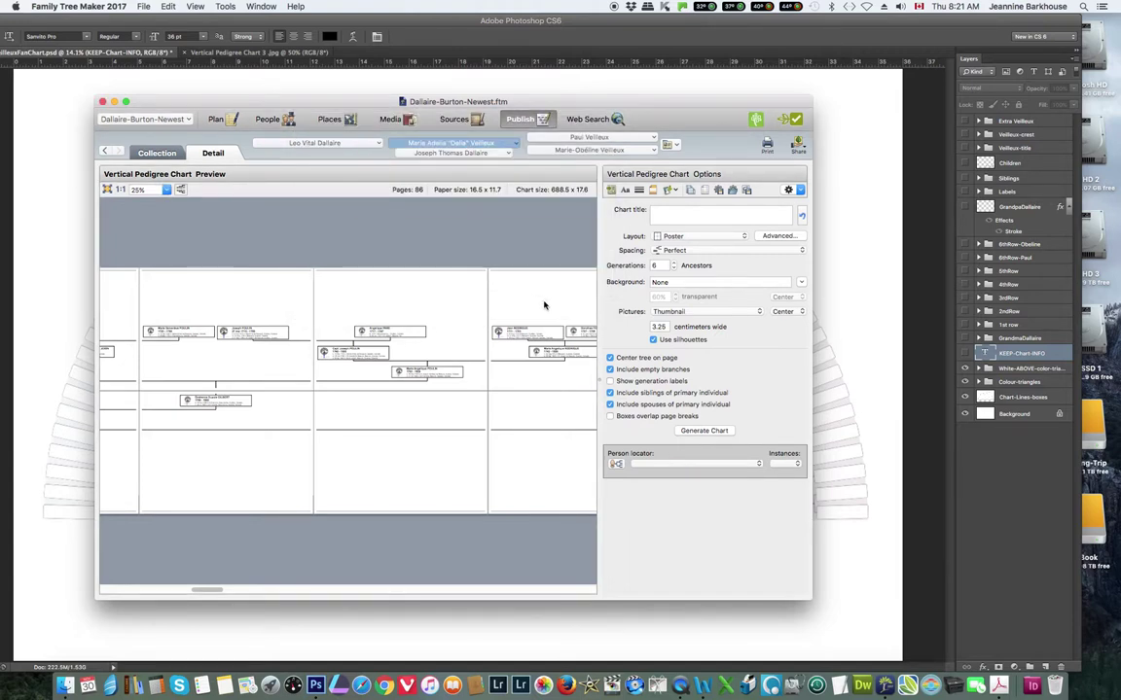
# Set the poster layout's initial box width to 6 in the chart's box, border and line options
pyautogui.click(639, 191)
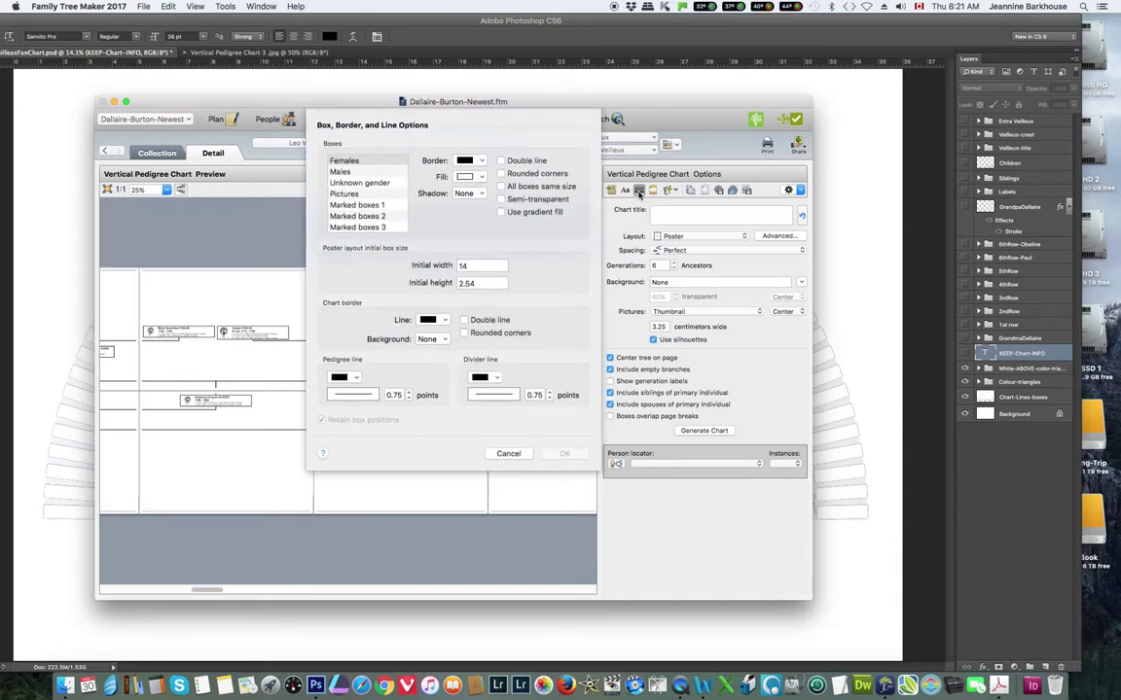
pyautogui.click(464, 266)
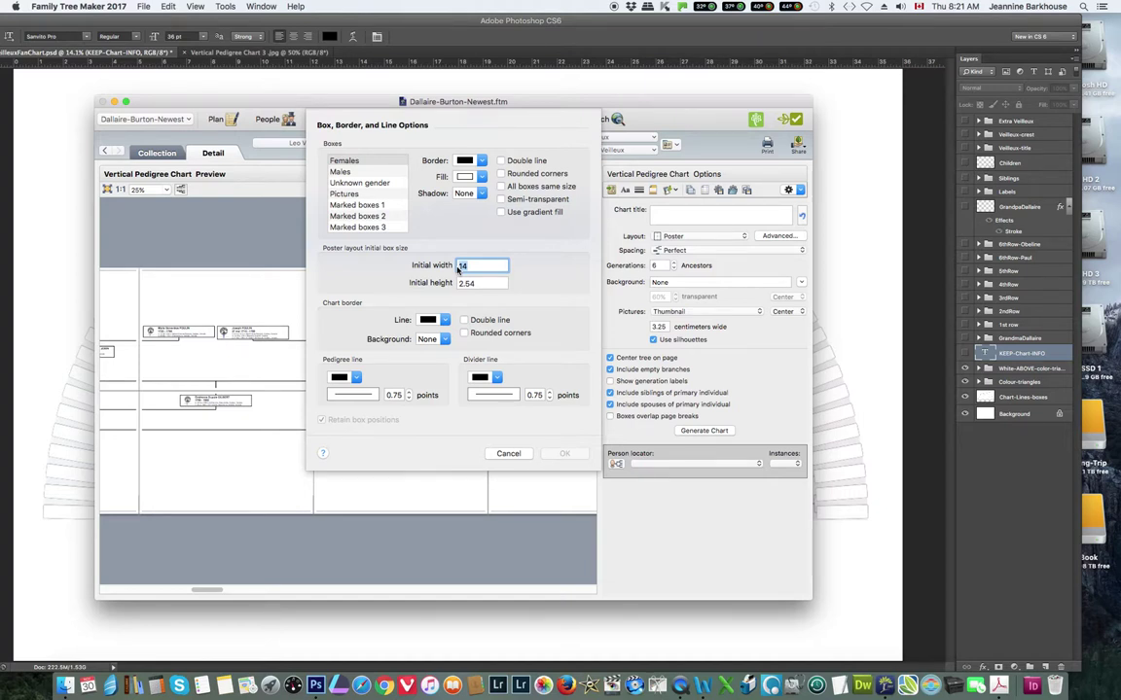
pyautogui.write('6')
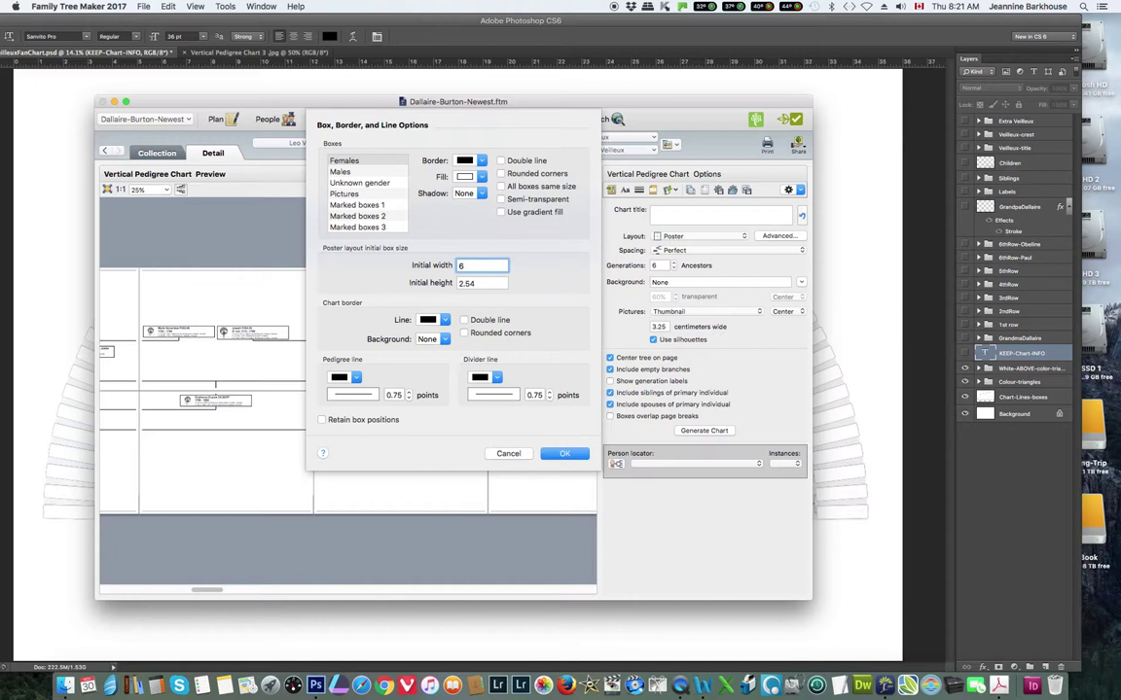
pyautogui.click(566, 454)
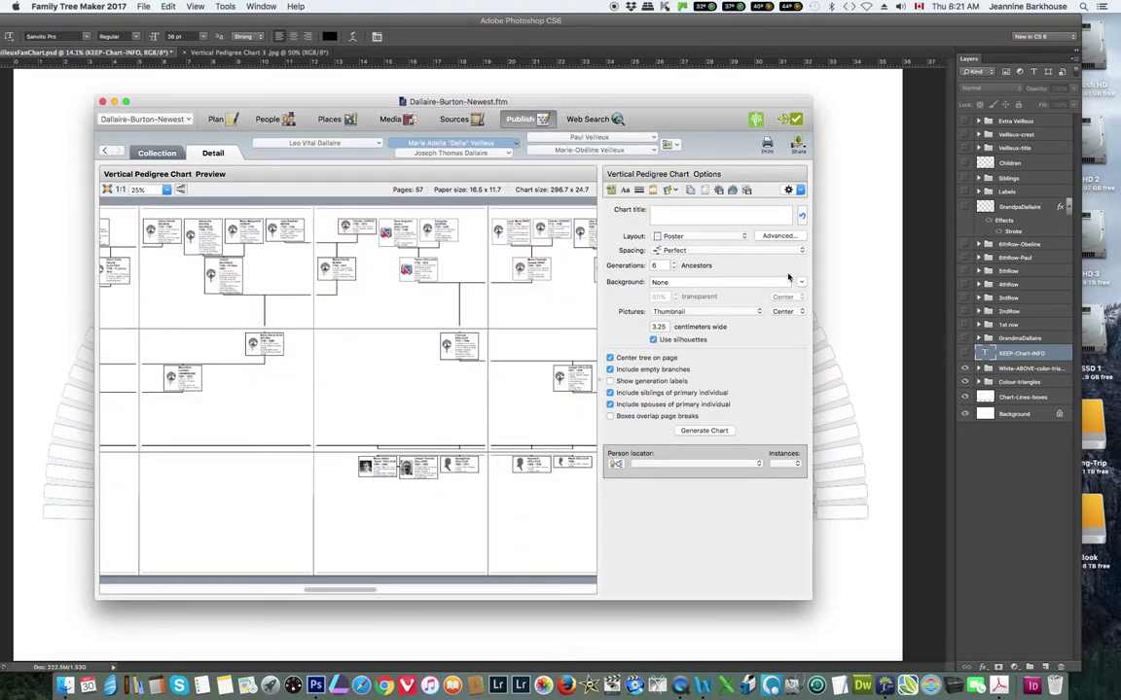
# Export the chart as a JPEG image named "Vertical Pedigree Chart 1" in Downloads, without opening the exported file
pyautogui.click(805, 147)
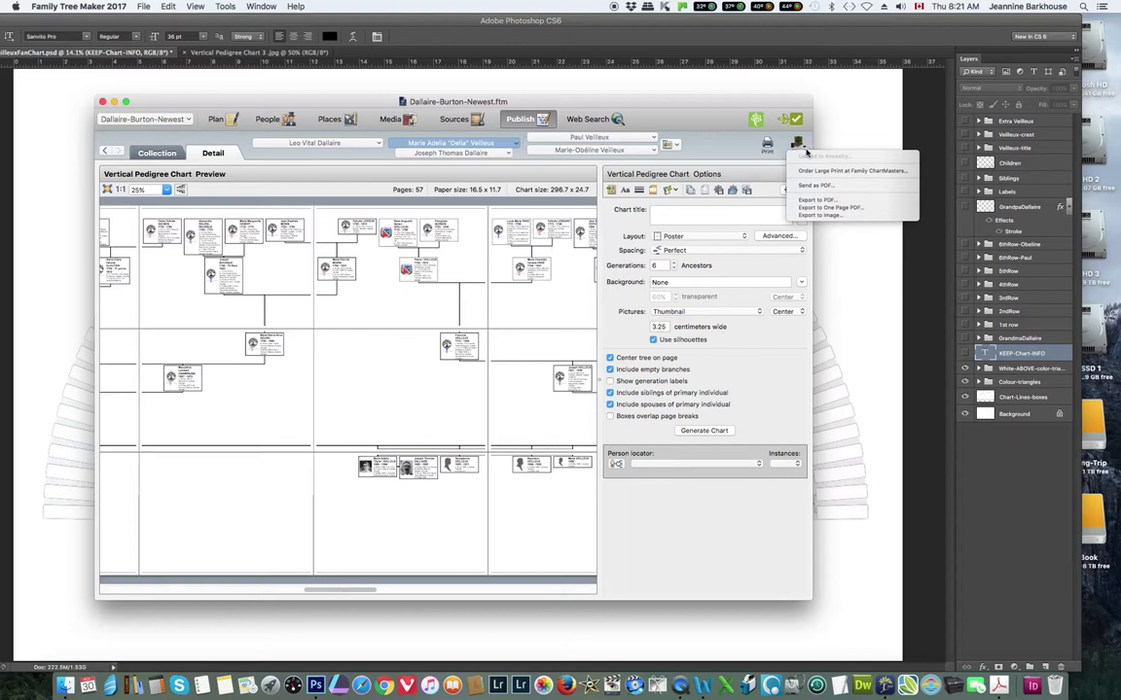
pyautogui.click(812, 215)
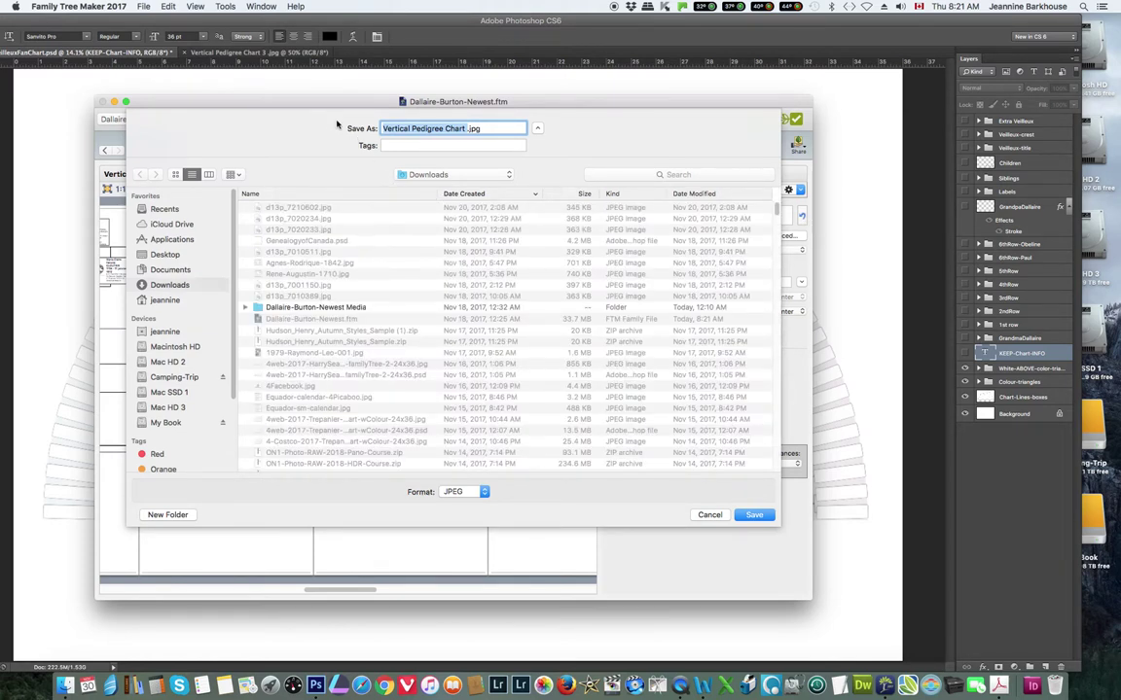
pyautogui.click(483, 129)
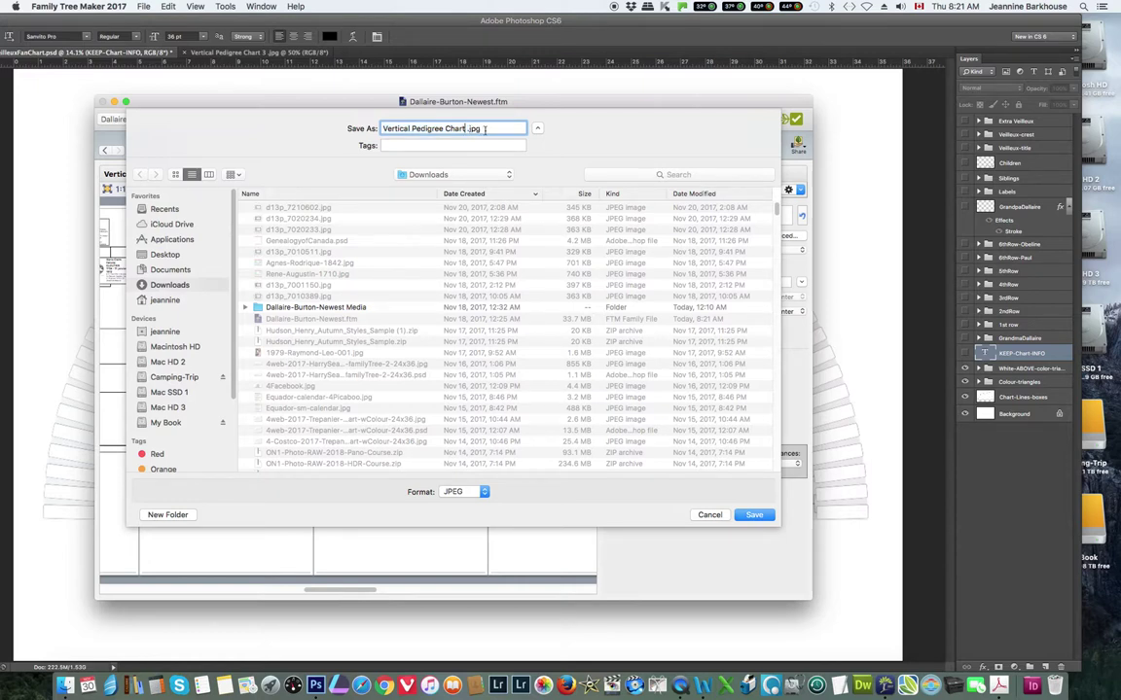
pyautogui.write('1')
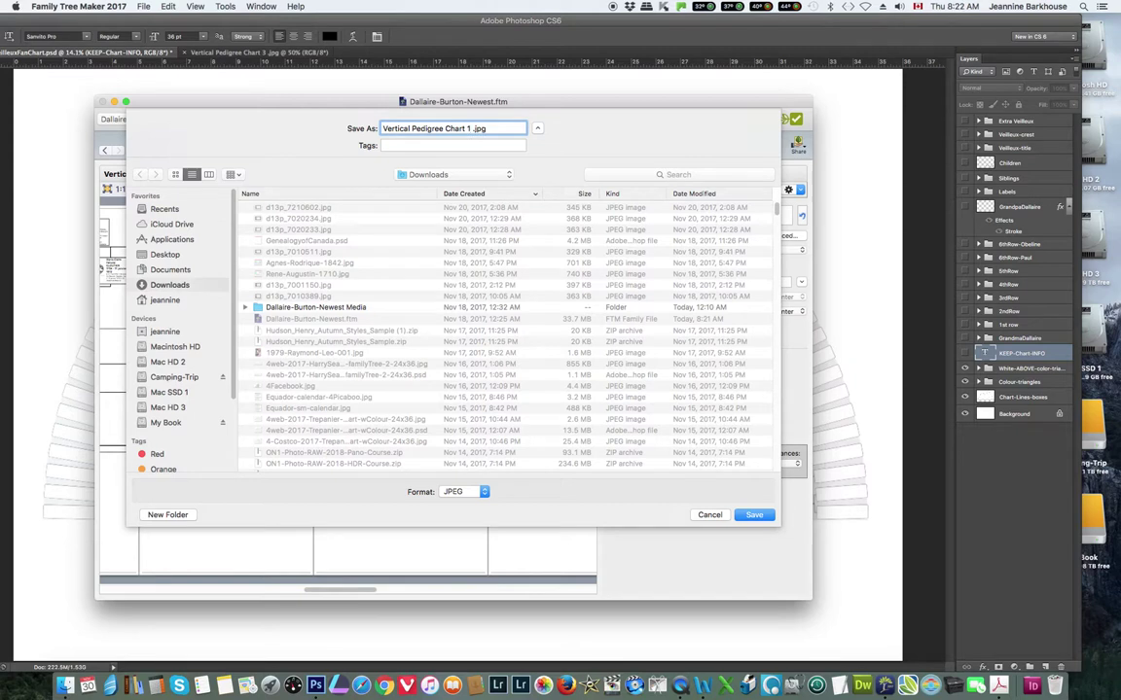
pyautogui.click(754, 515)
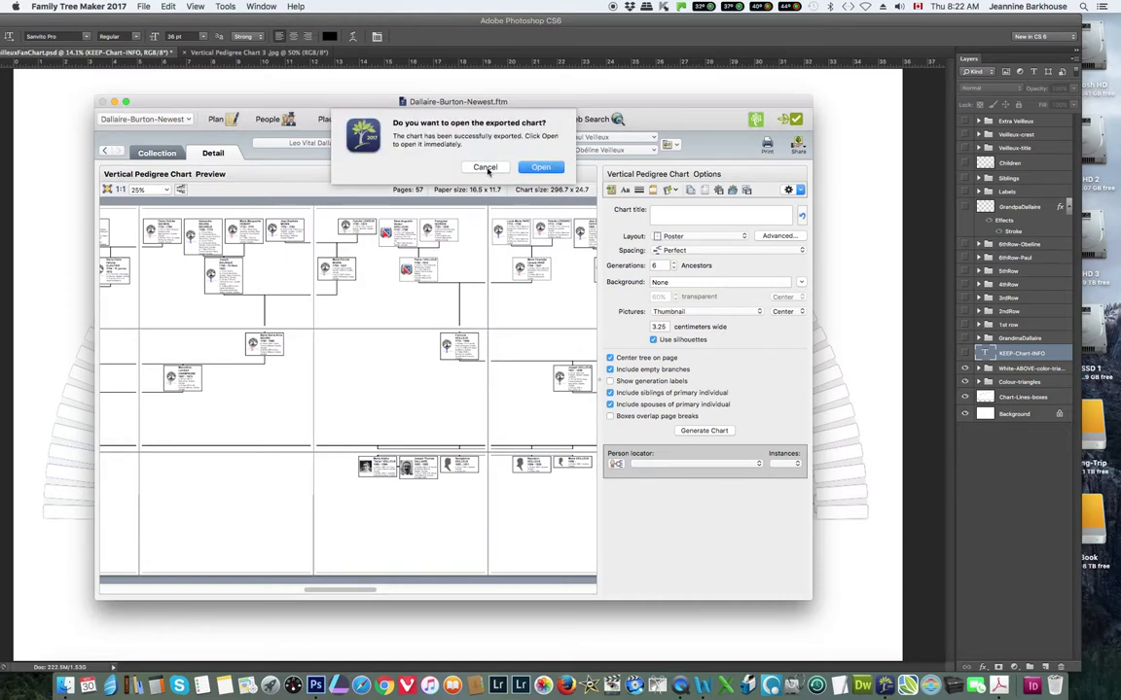
pyautogui.click(485, 168)
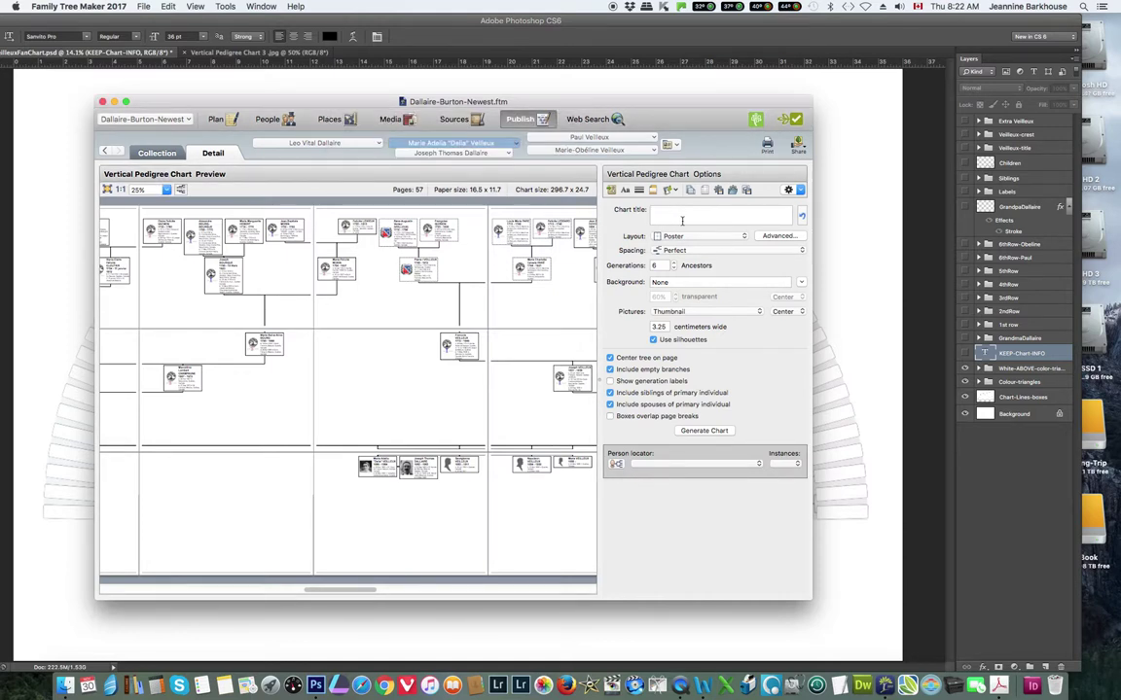
# Set the poster layout's initial box width to 8, leaving the items to include as they are
pyautogui.click(611, 190)
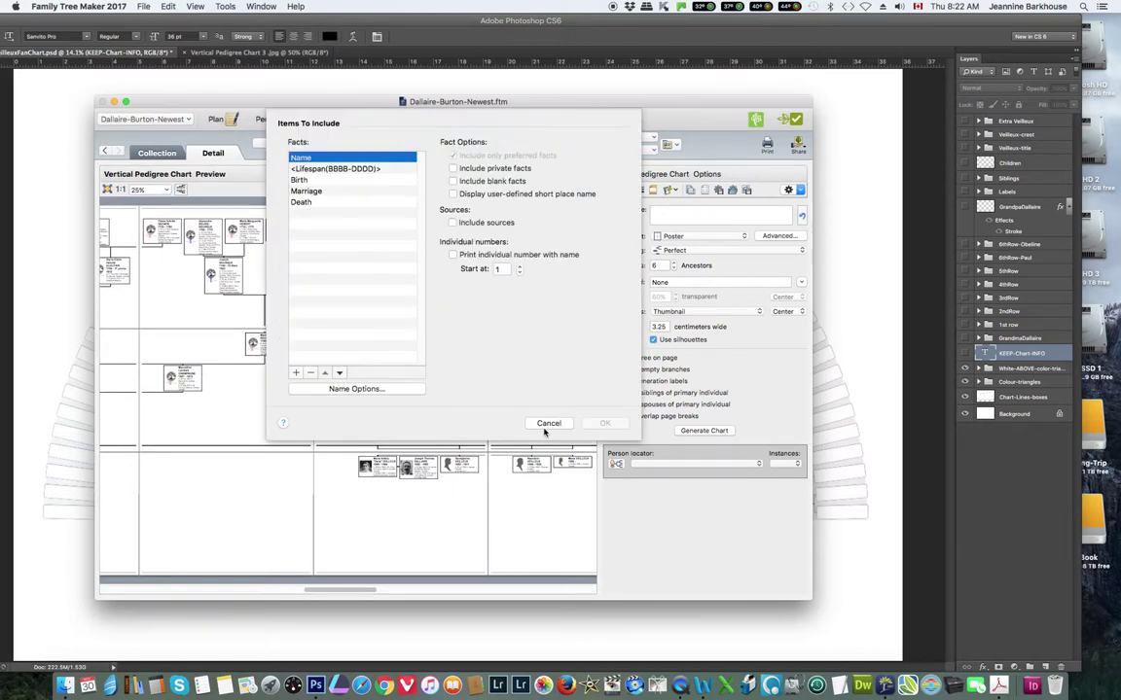
pyautogui.click(546, 425)
pyautogui.click(638, 190)
pyautogui.doubleClick(464, 265)
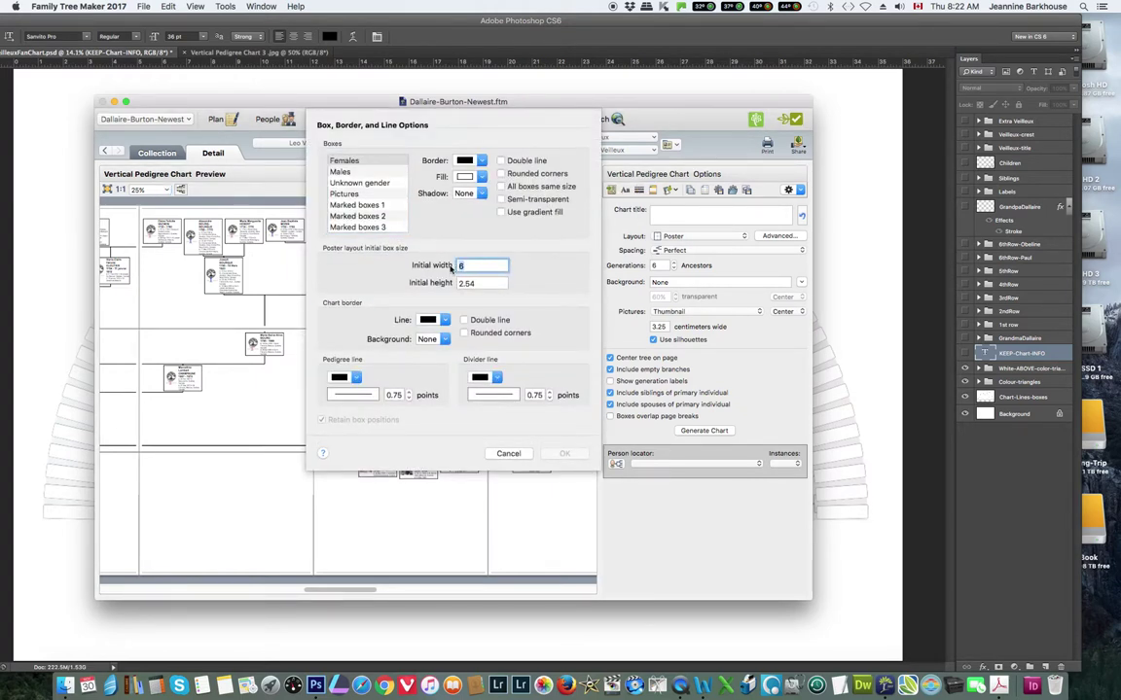
pyautogui.write('8')
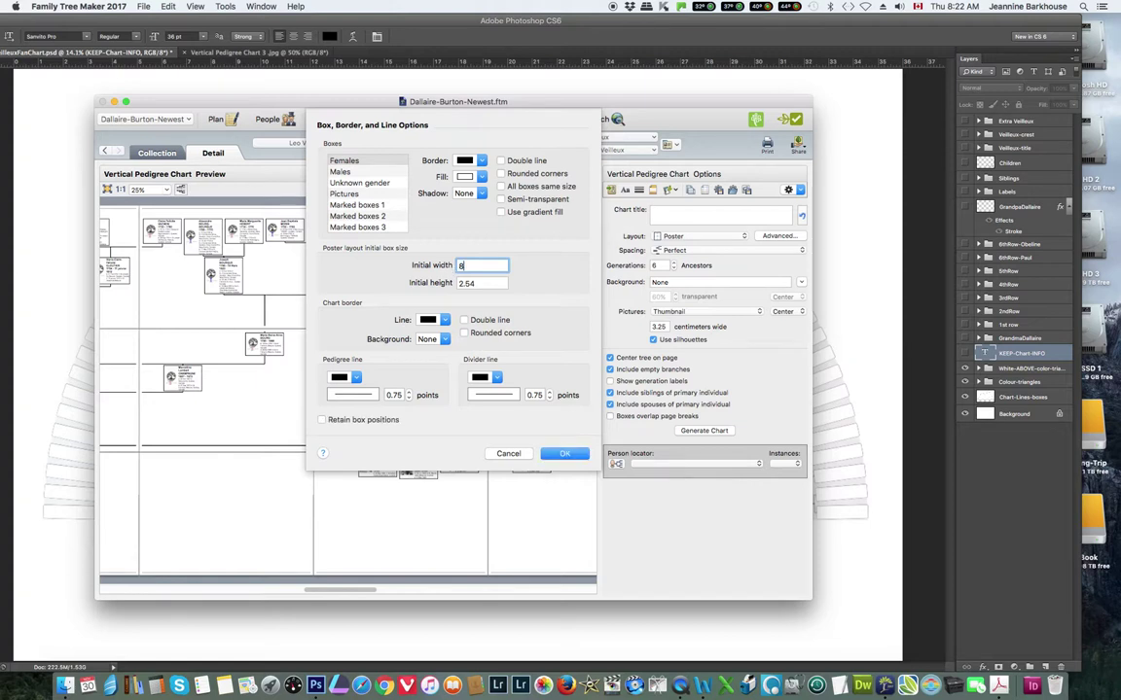
pyautogui.click(562, 454)
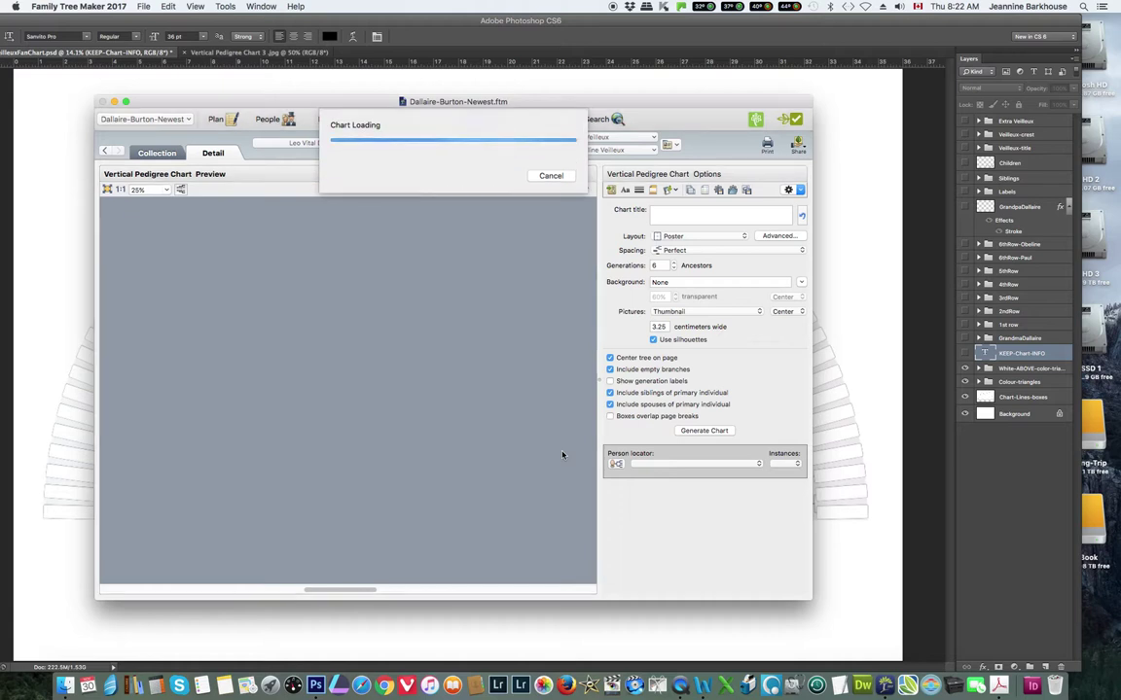
# Export the chart with the 8-wide boxes as a JPEG named "Vertical Pedigree Chart 2" in Downloads, without opening it
pyautogui.click(803, 148)
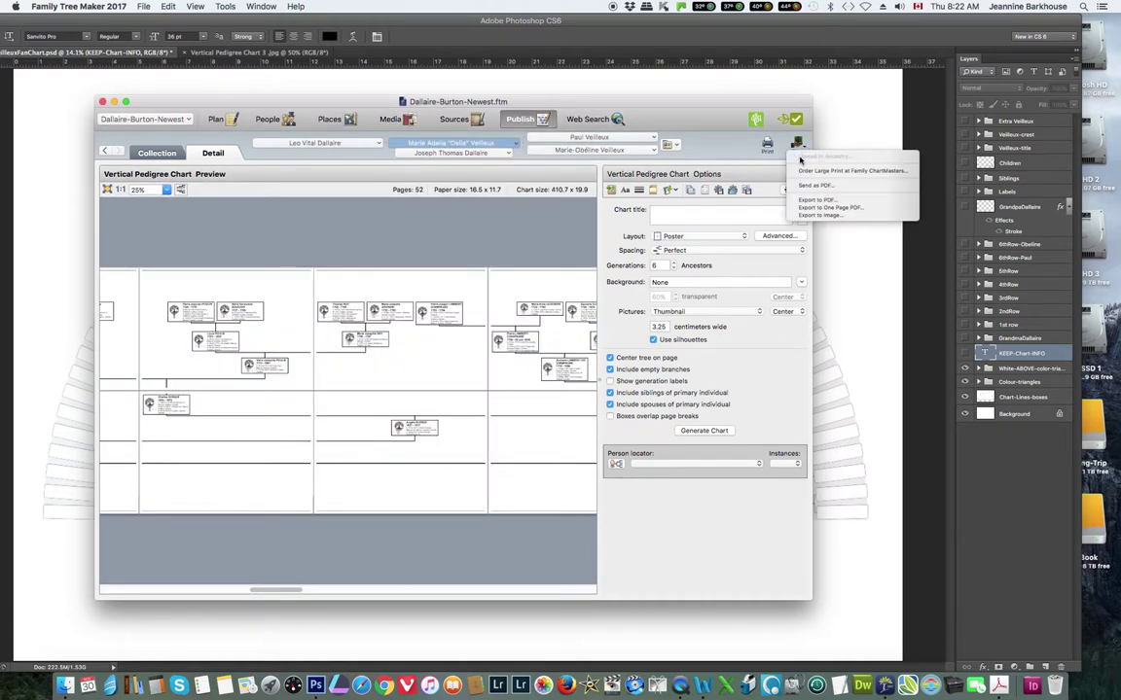
pyautogui.click(799, 216)
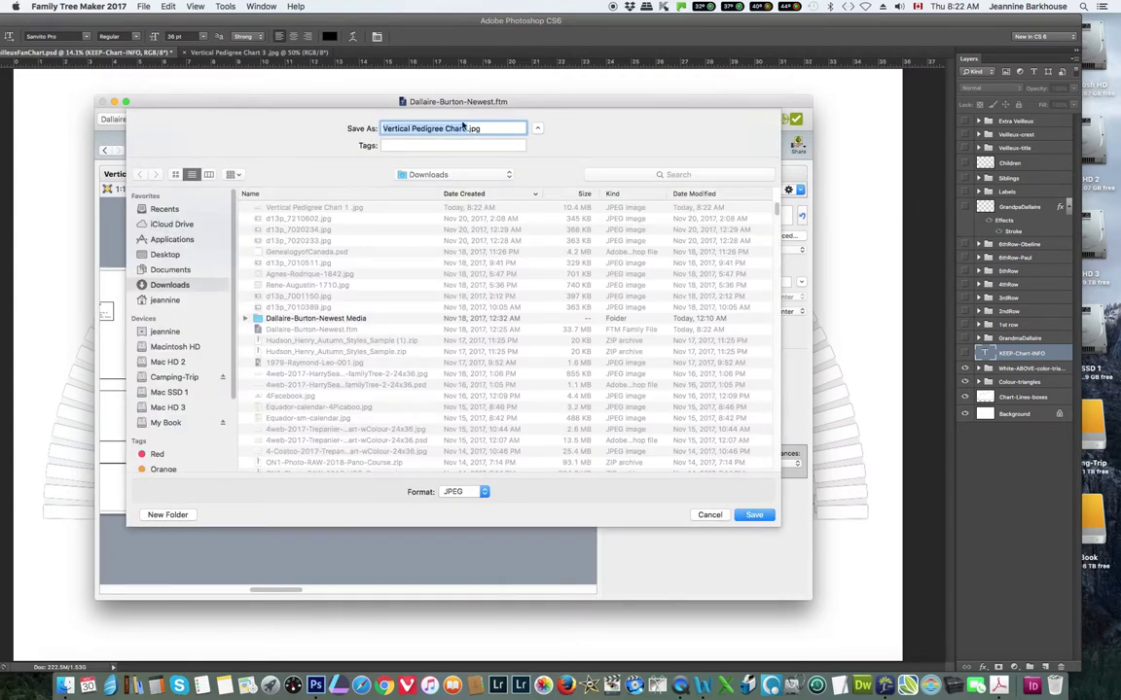
pyautogui.click(466, 128)
pyautogui.write('2')
pyautogui.click(753, 514)
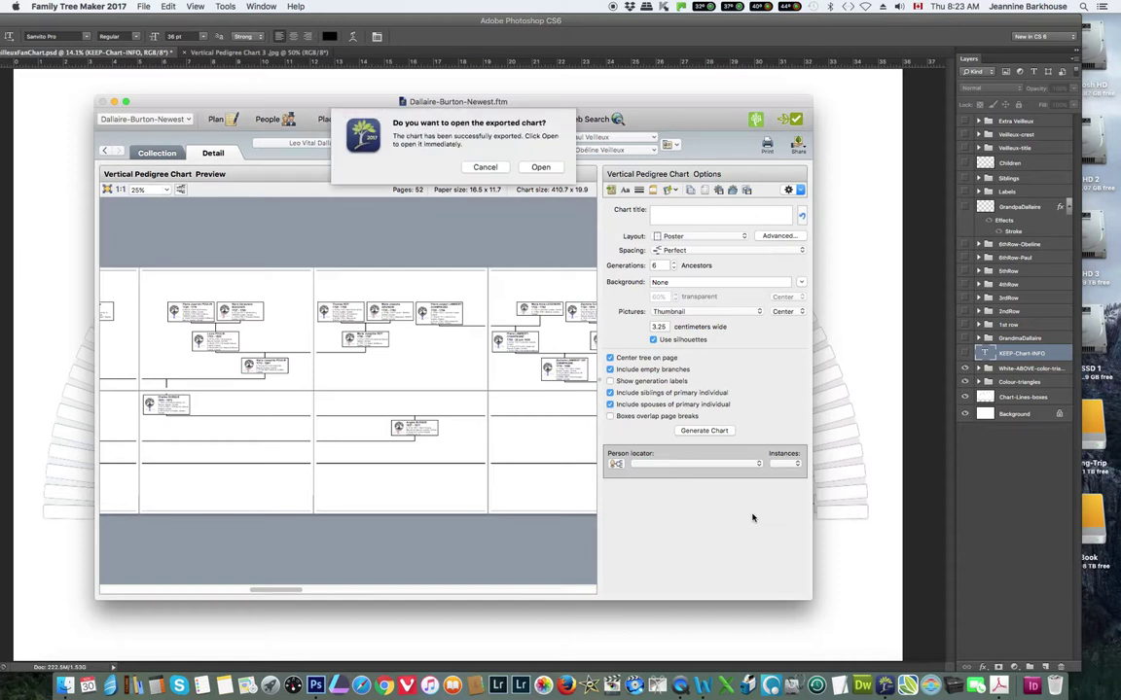
pyautogui.click(484, 167)
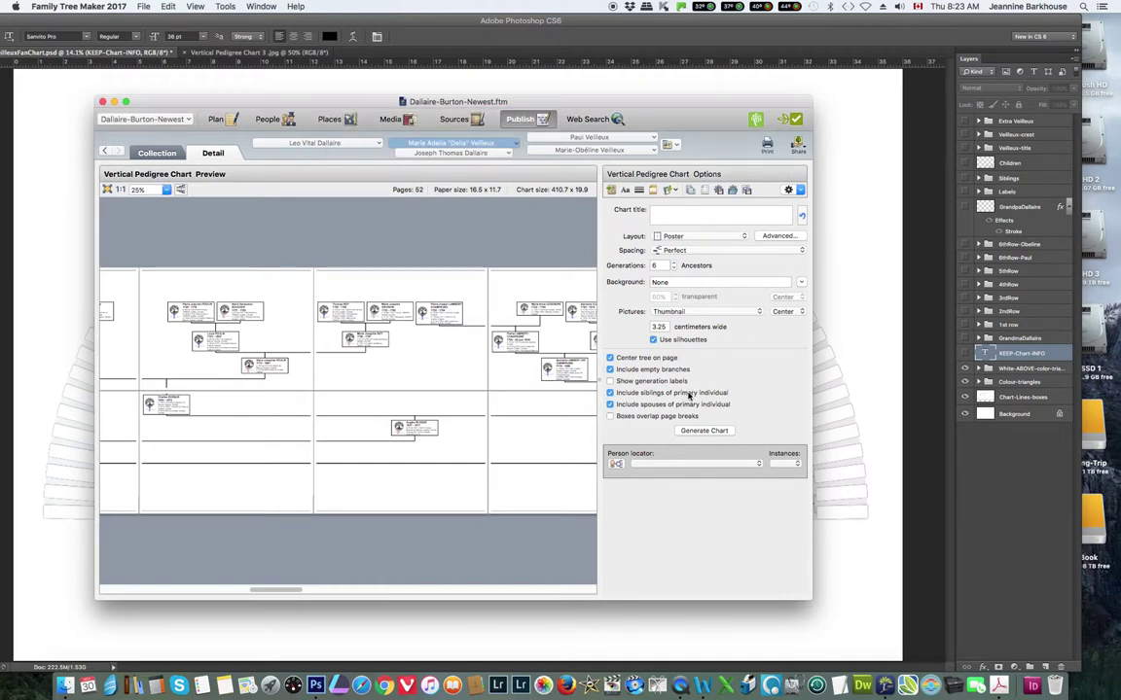
# Set the chart's pictures to None and the poster layout's initial box width to 14
pyautogui.click(695, 313)
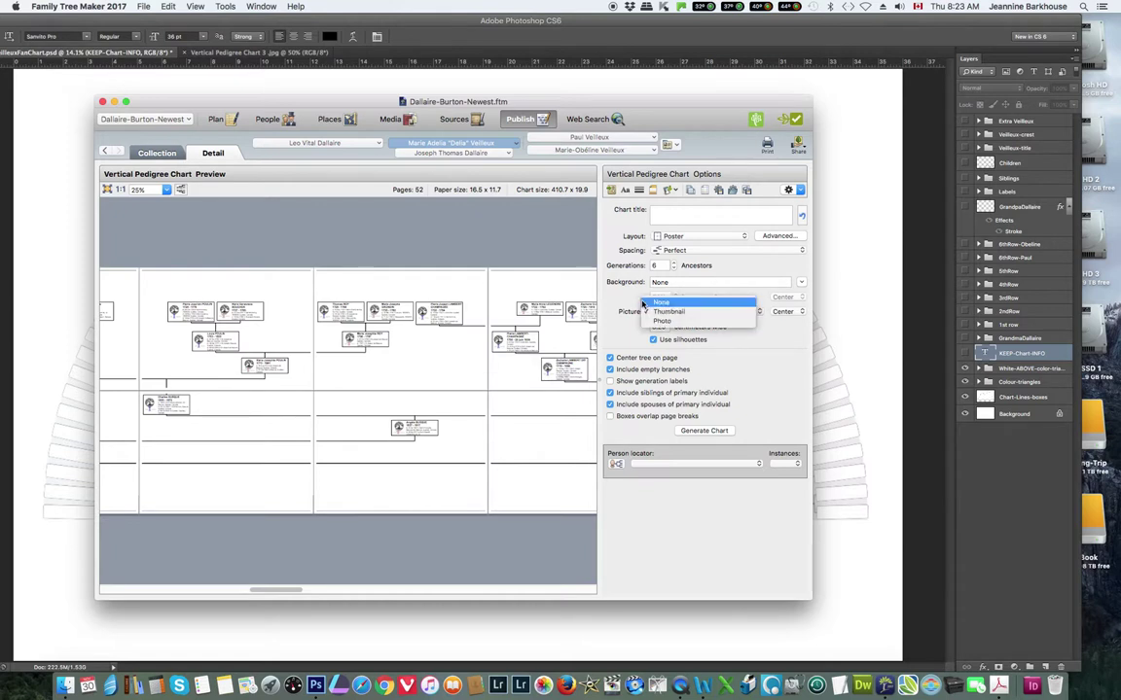
pyautogui.click(663, 304)
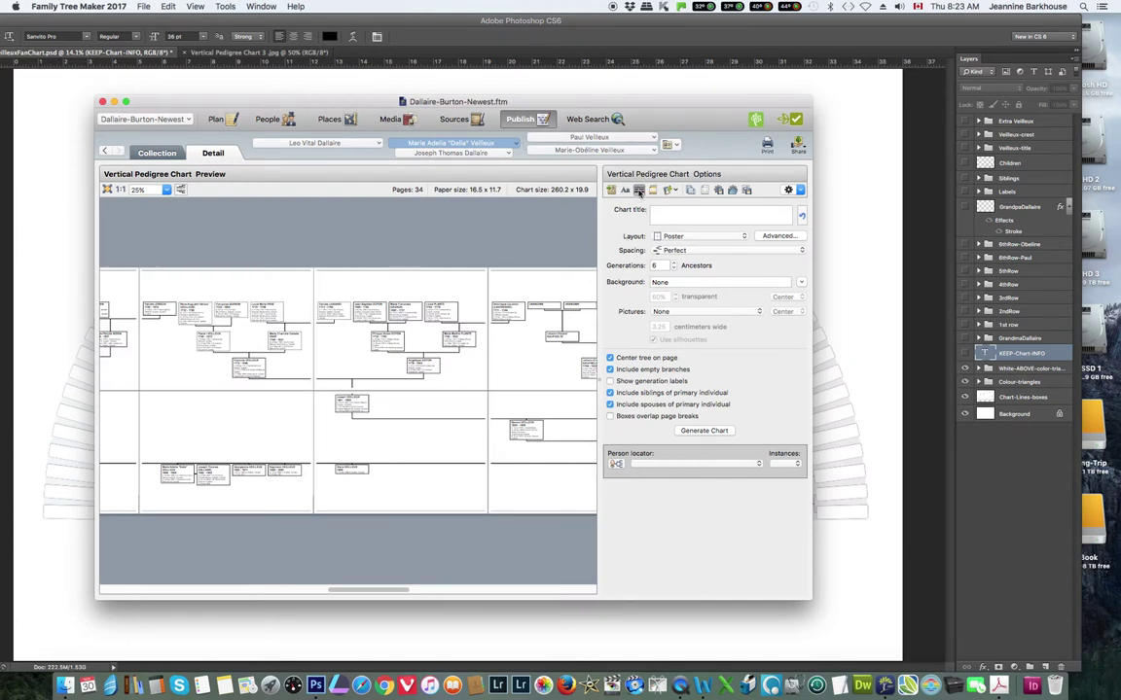
pyautogui.click(639, 191)
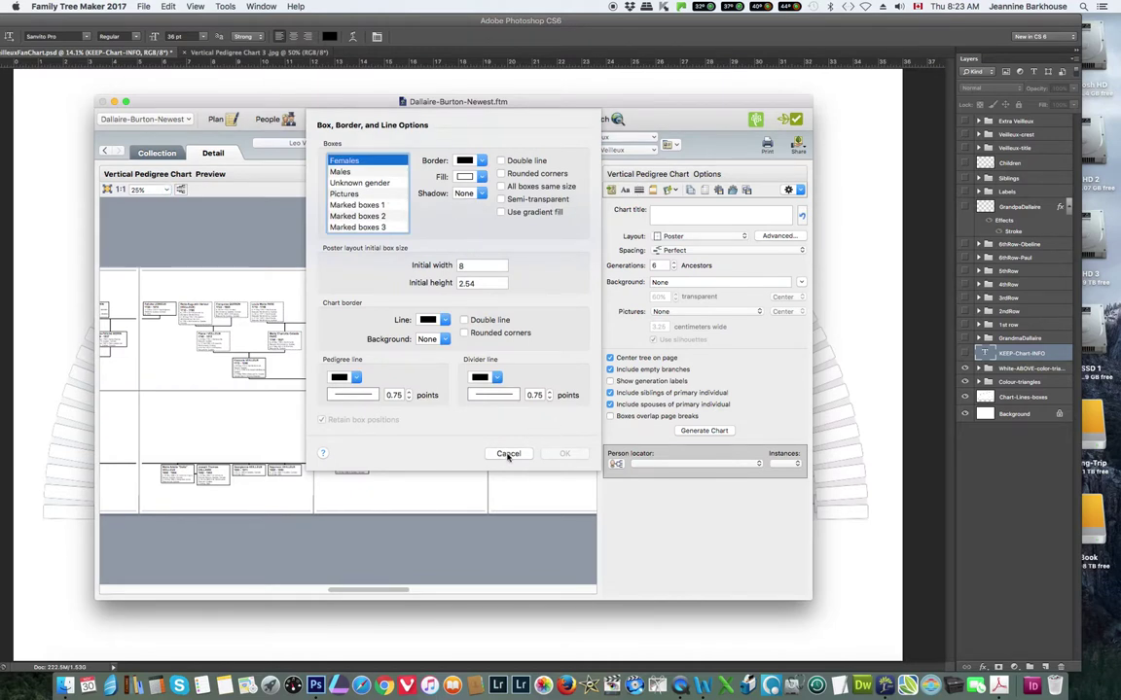
pyautogui.click(448, 266)
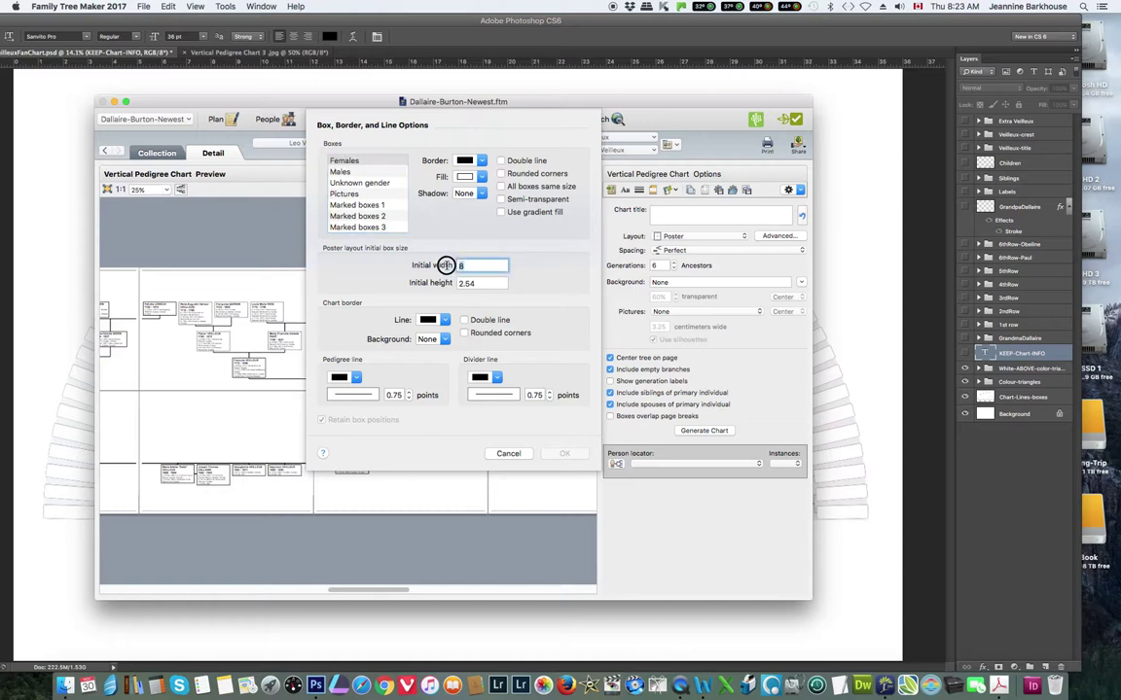
pyautogui.write('14')
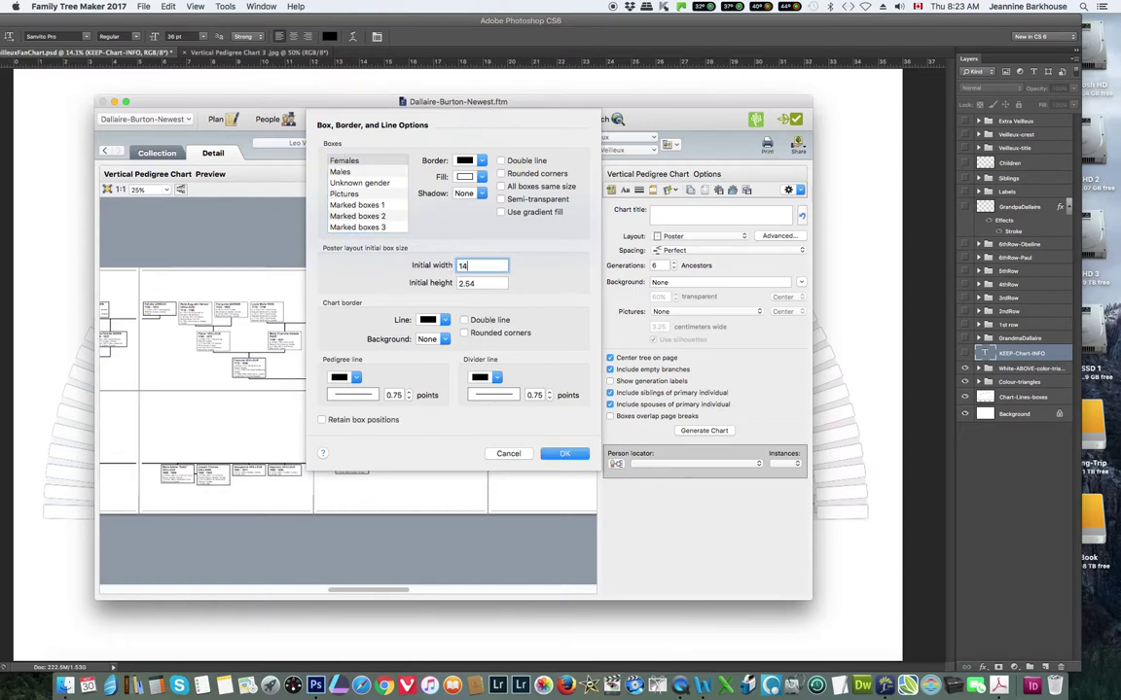
pyautogui.click(563, 454)
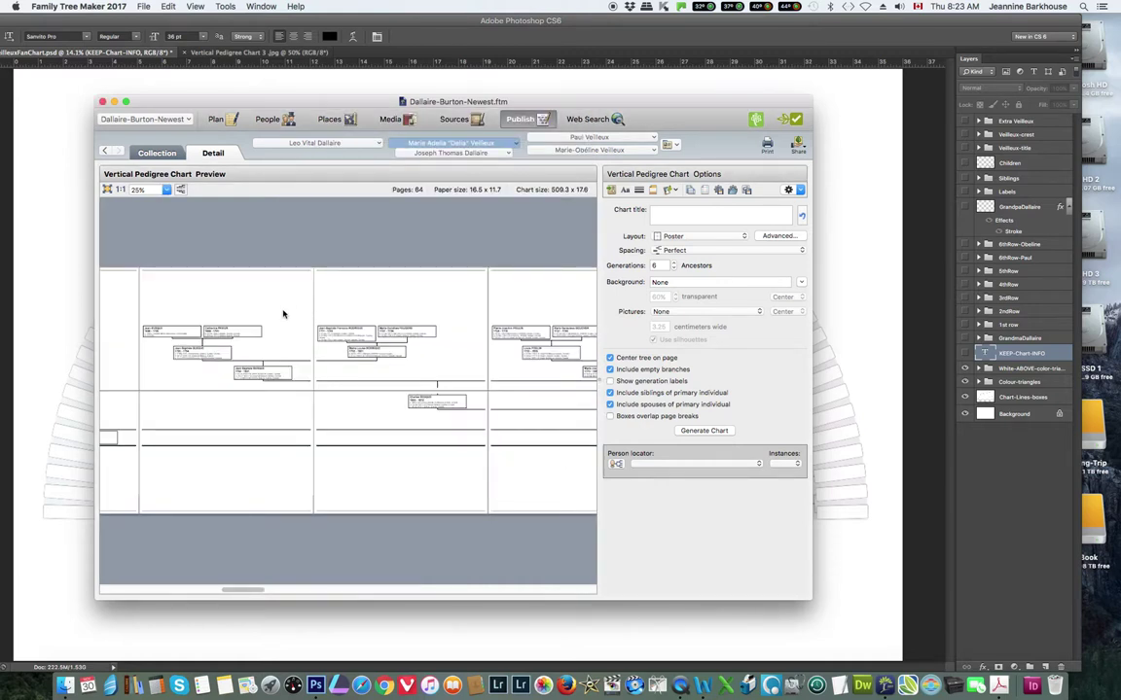
# Export the picture-free chart as a JPEG named "Vertical Pedigree Chart 3" in Downloads, without opening it
pyautogui.click(805, 150)
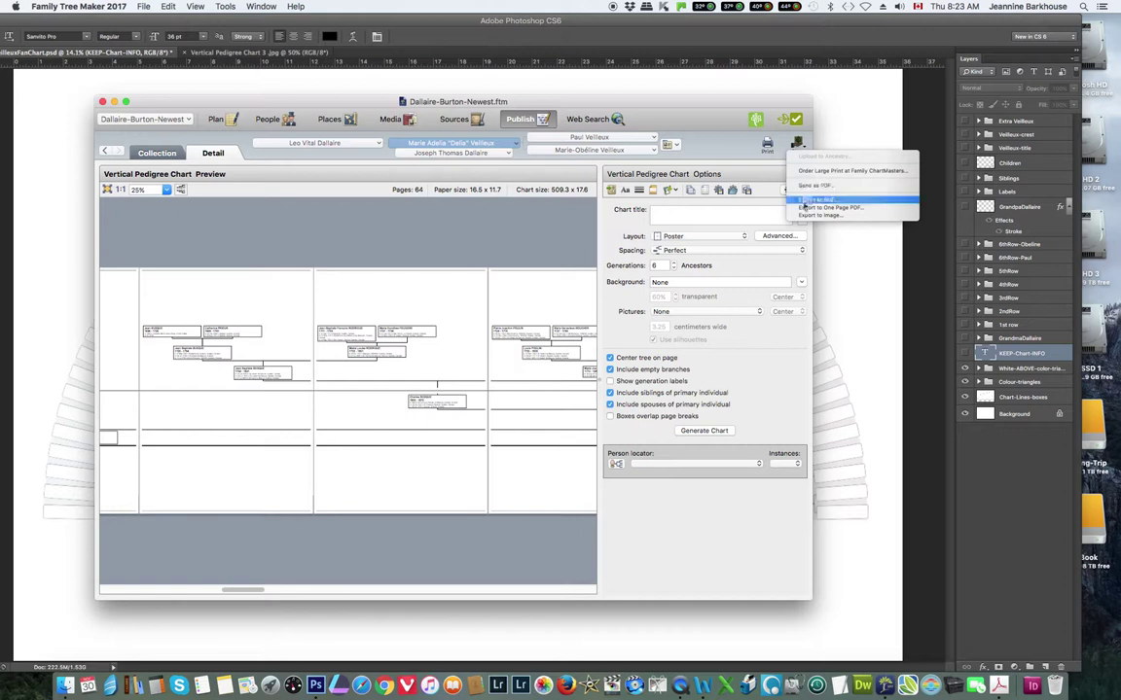
pyautogui.click(804, 216)
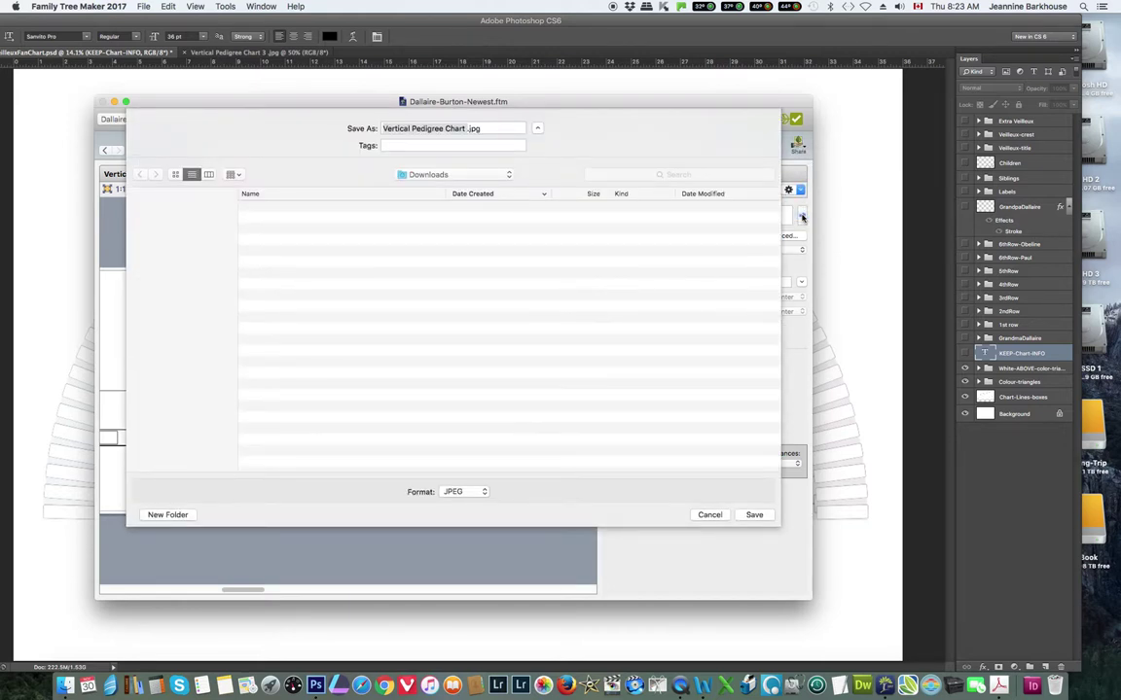
pyautogui.click(469, 129)
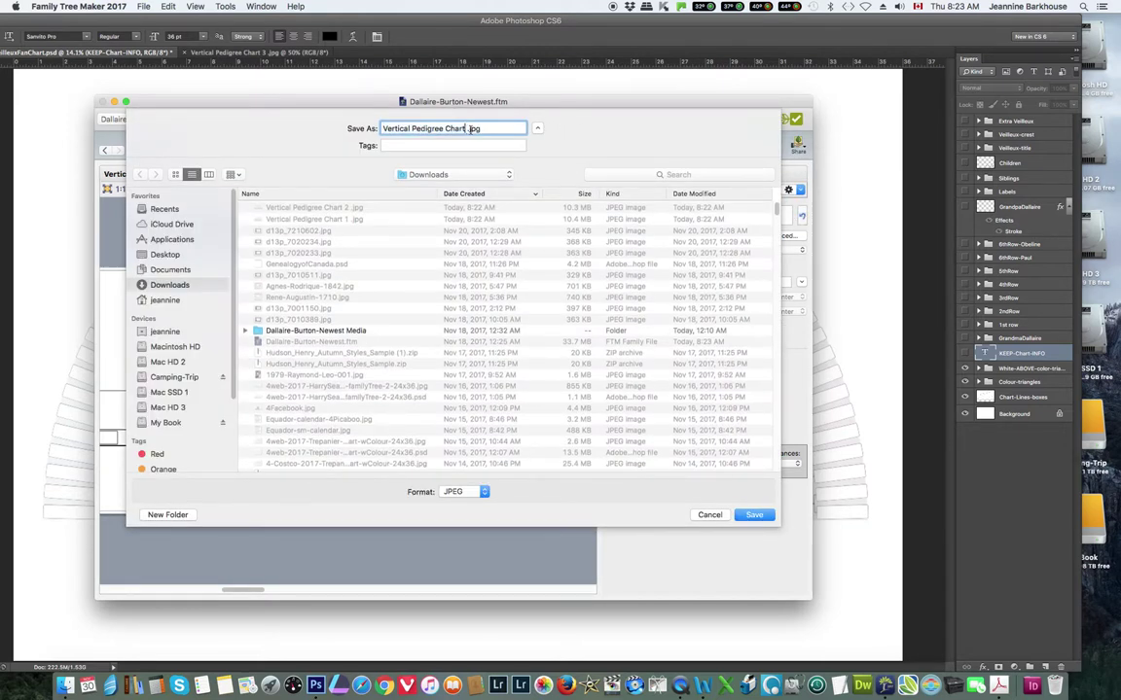
pyautogui.write('3')
pyautogui.click(751, 514)
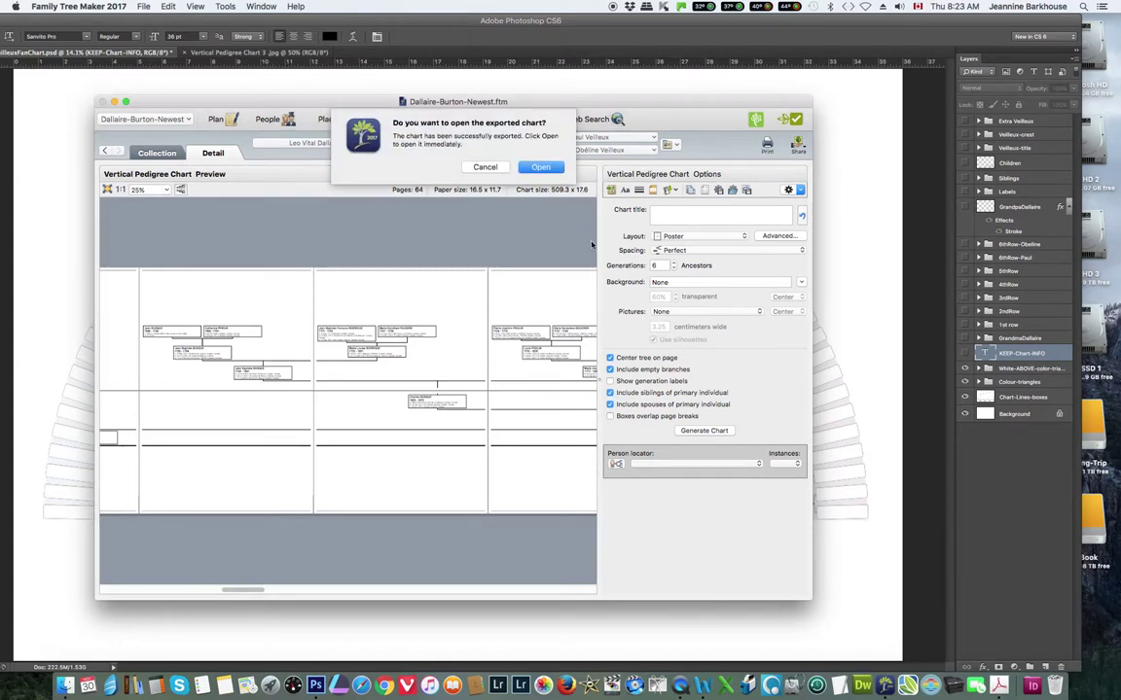
pyautogui.click(487, 168)
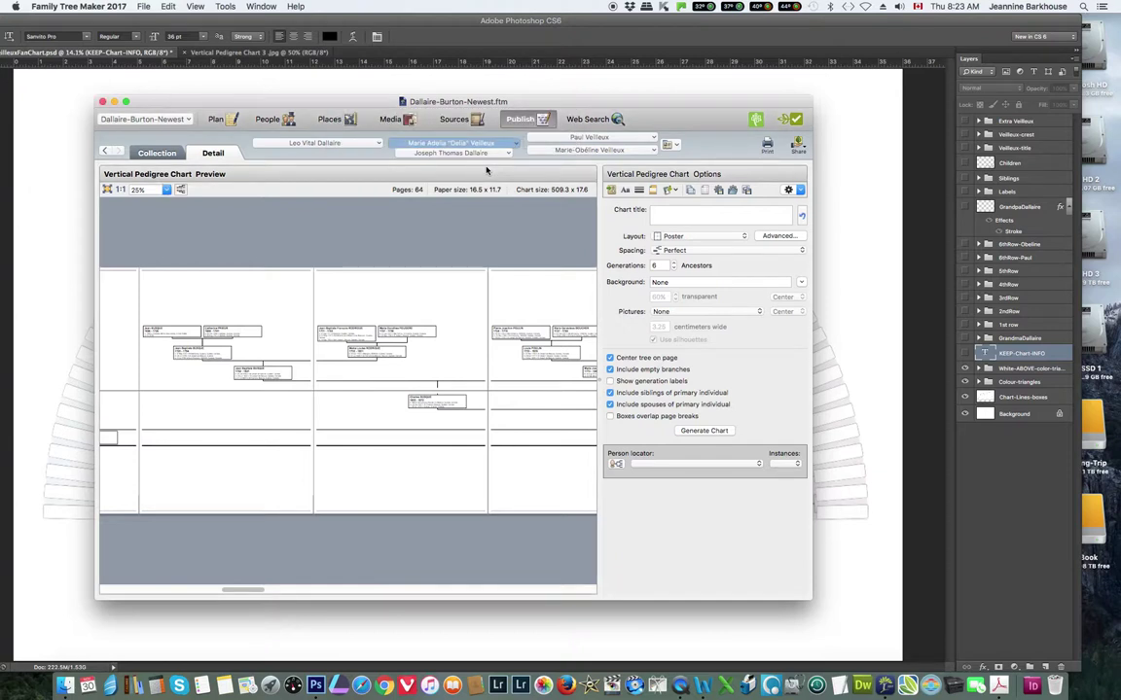
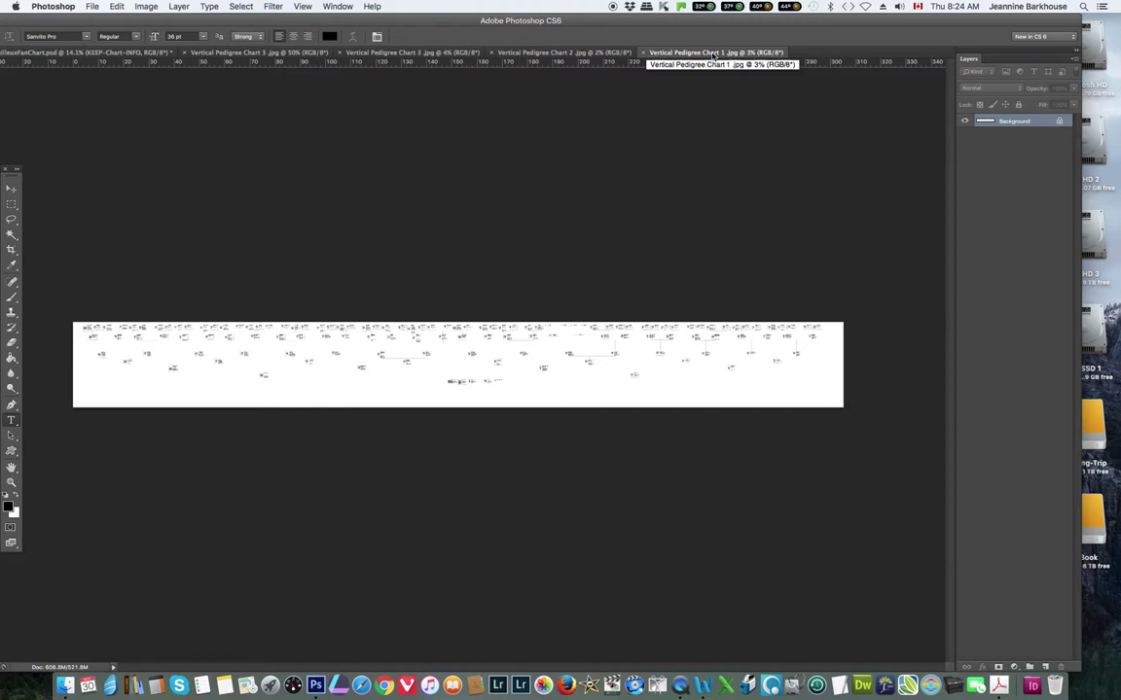
# In Photoshop, resample the Vertical Pedigree Chart 1 image to a resolution of 200 pixels/inch with proportions constrained
pyautogui.click(146, 7)
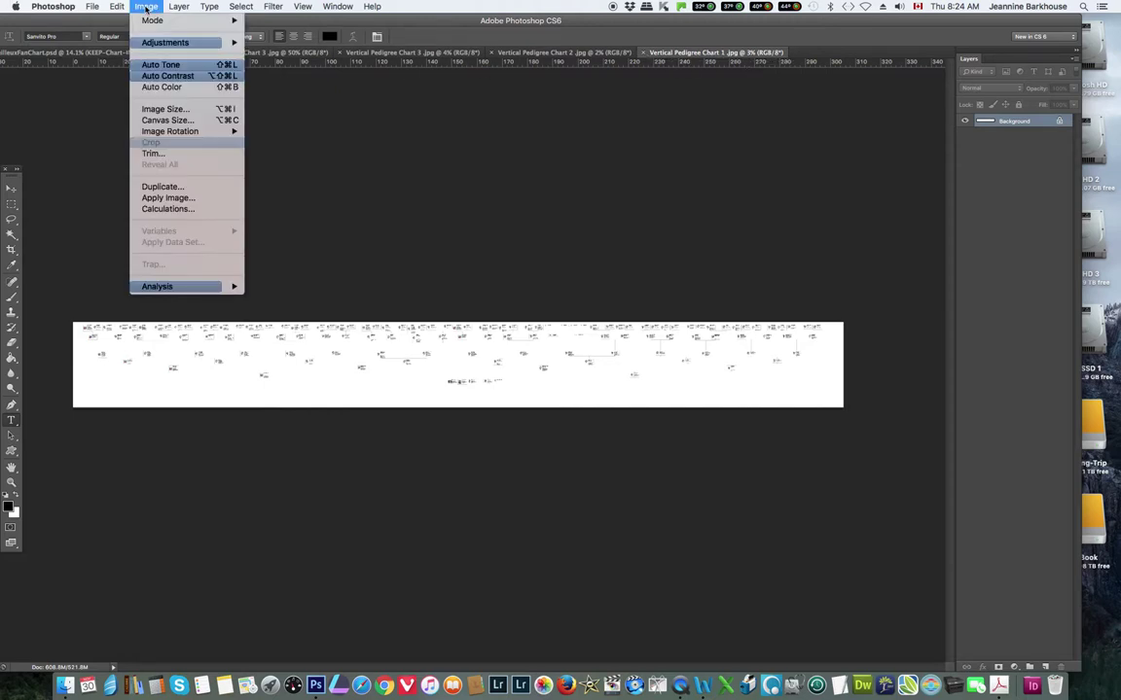
pyautogui.click(156, 110)
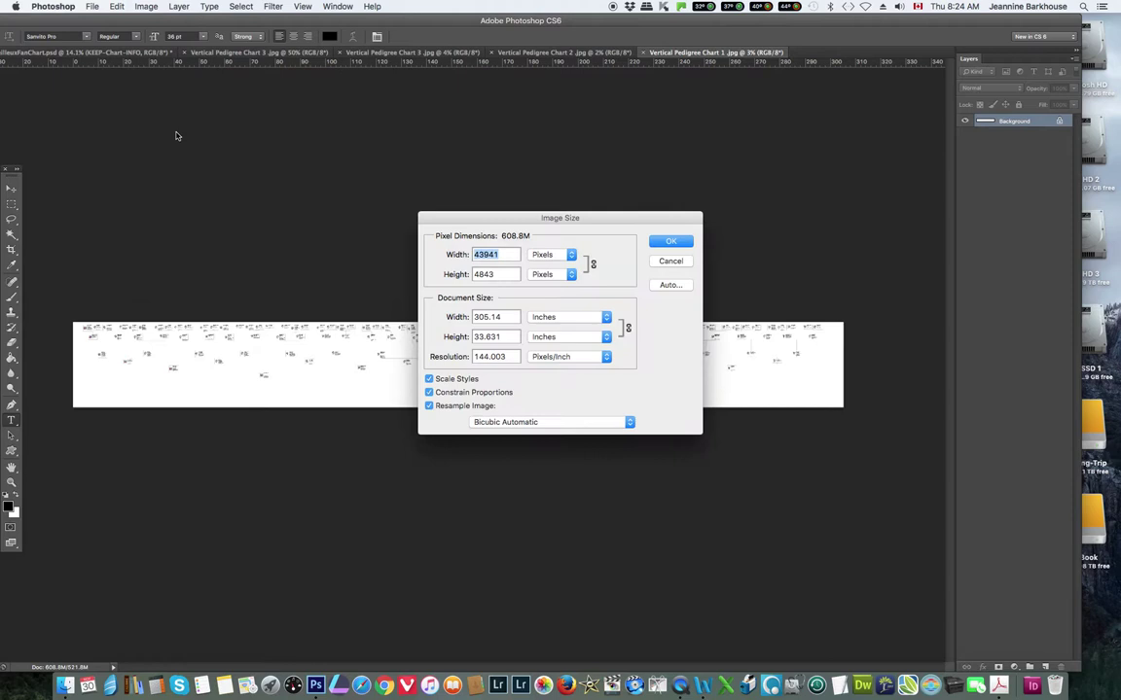
pyautogui.doubleClick(472, 357)
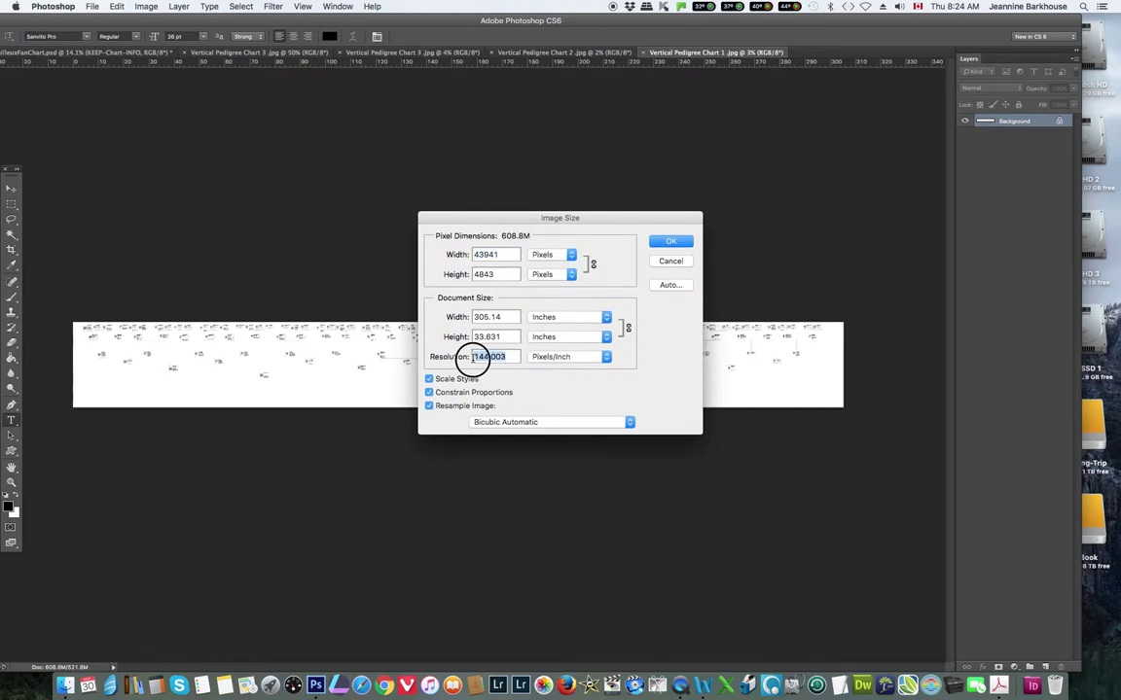
pyautogui.write('200')
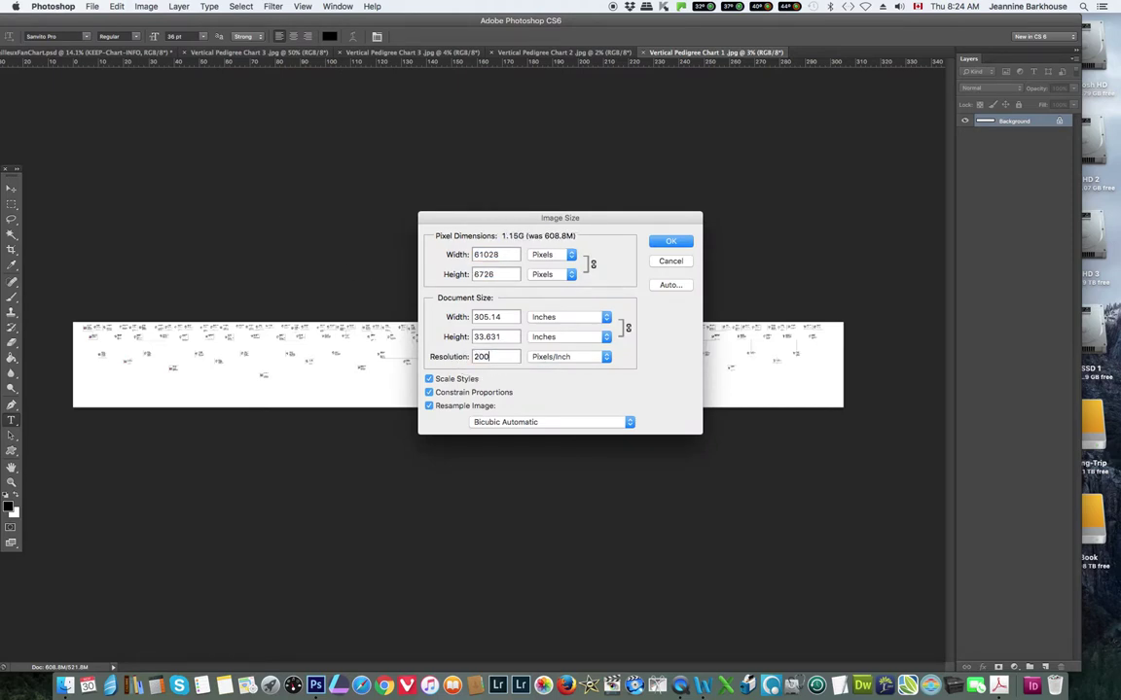
pyautogui.click(665, 240)
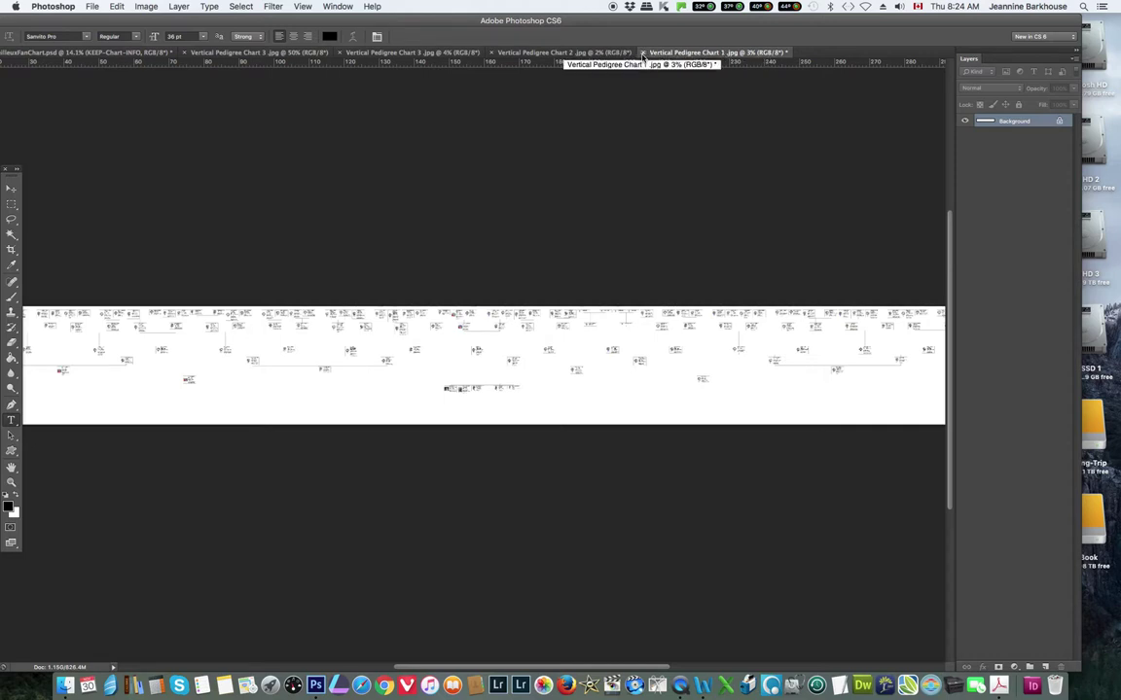
# Save and close the Vertical Pedigree Chart 1 image as a baseline JPEG at quality 12, and bring up Vertical Pedigree Chart 2
pyautogui.click(642, 53)
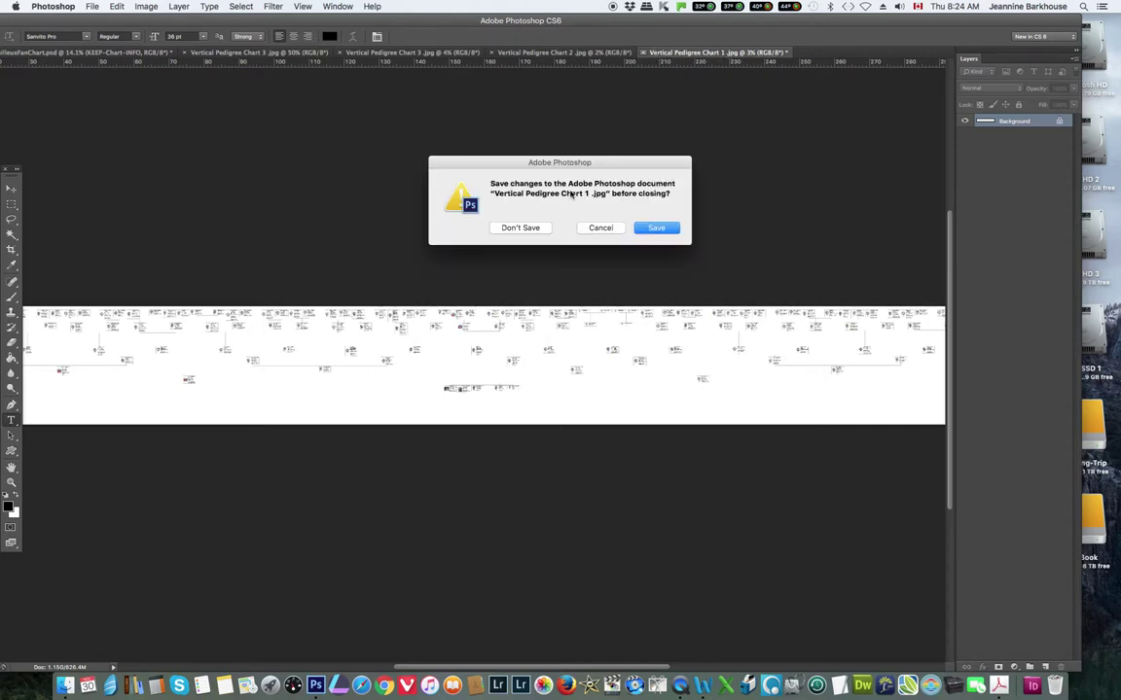
pyautogui.click(654, 228)
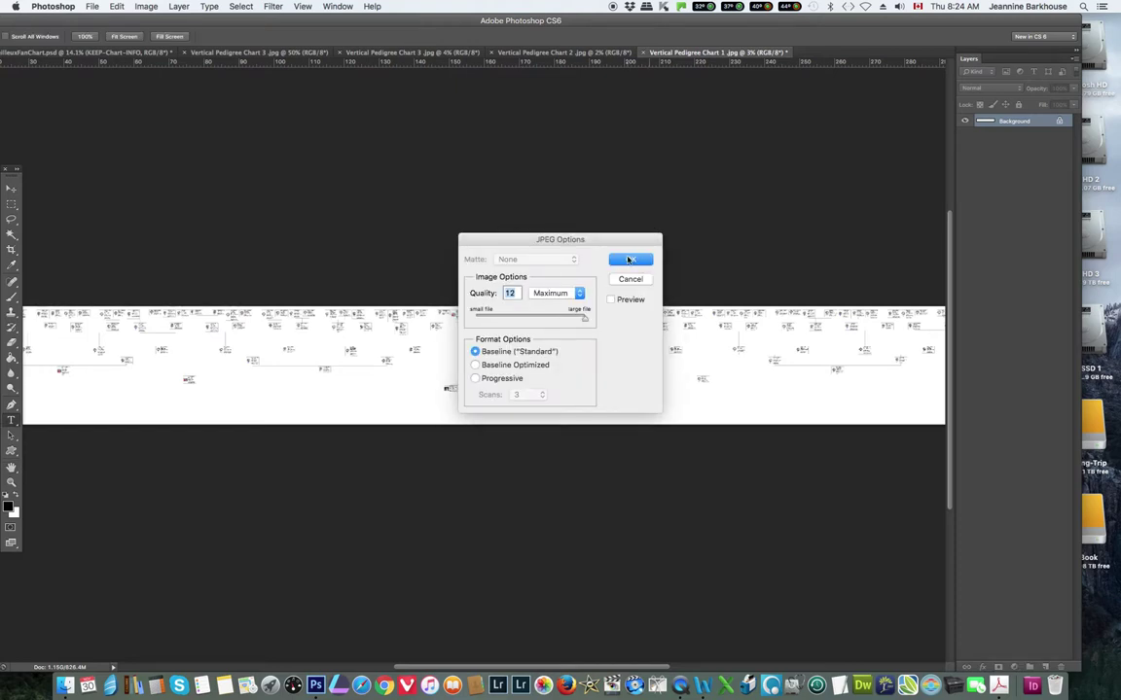
pyautogui.click(628, 259)
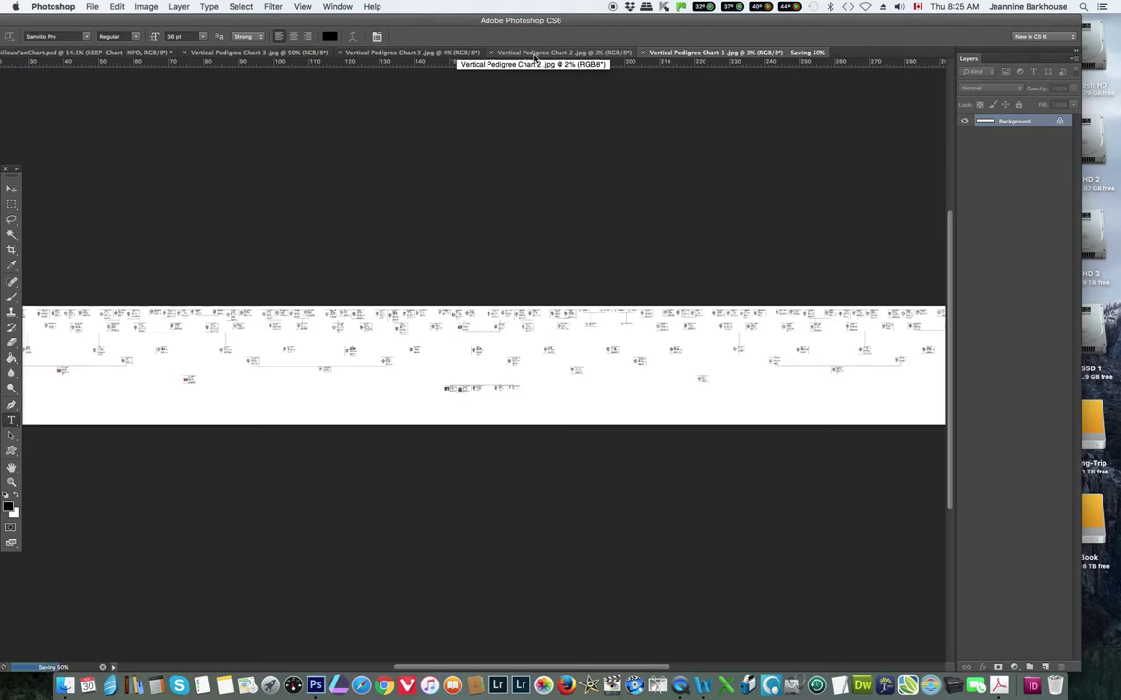
pyautogui.click(534, 54)
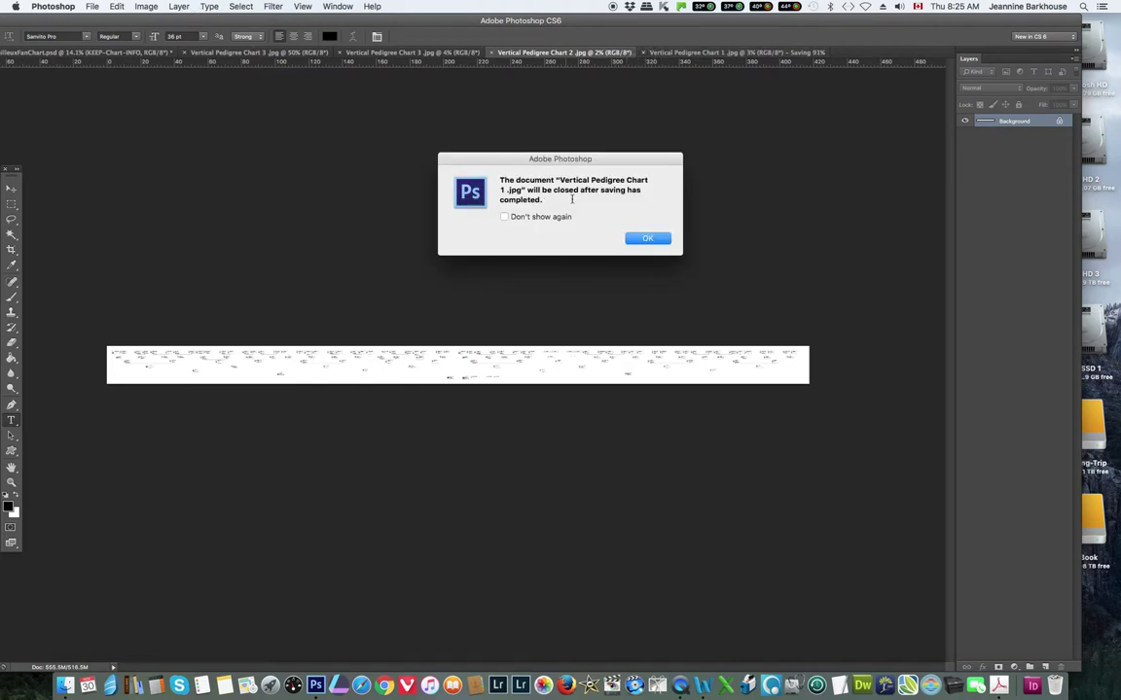
pyautogui.click(648, 239)
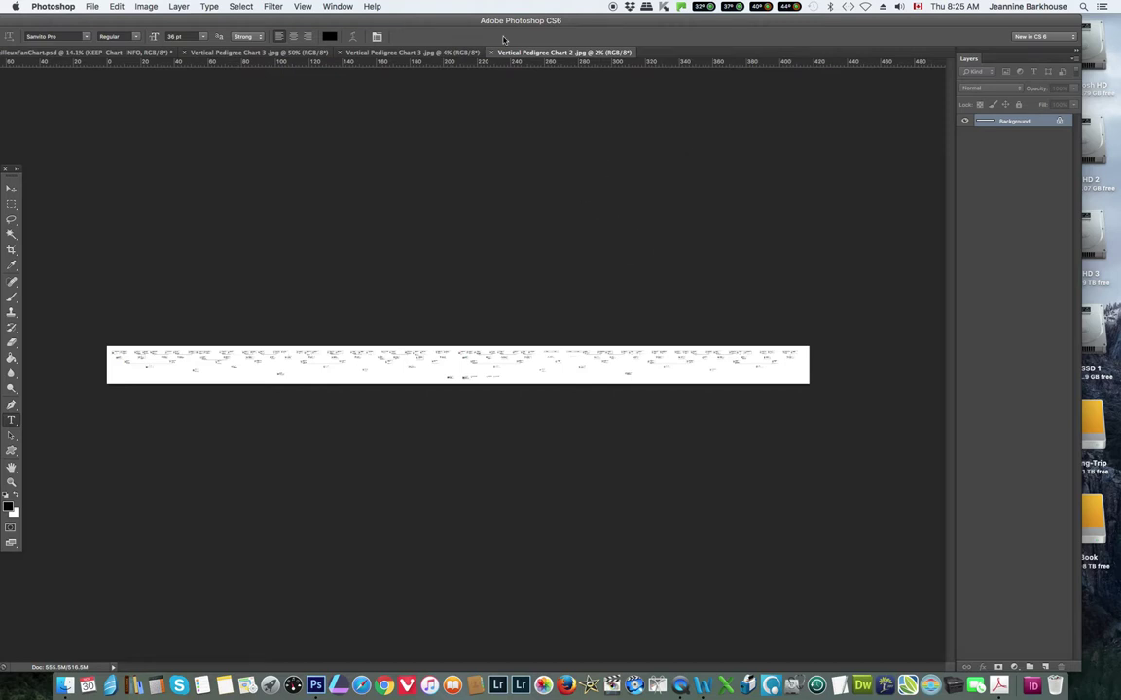
# Apply the Image Size settings to the Vertical Pedigree Chart 2 image with proportions constrained and resampling on
pyautogui.click(148, 7)
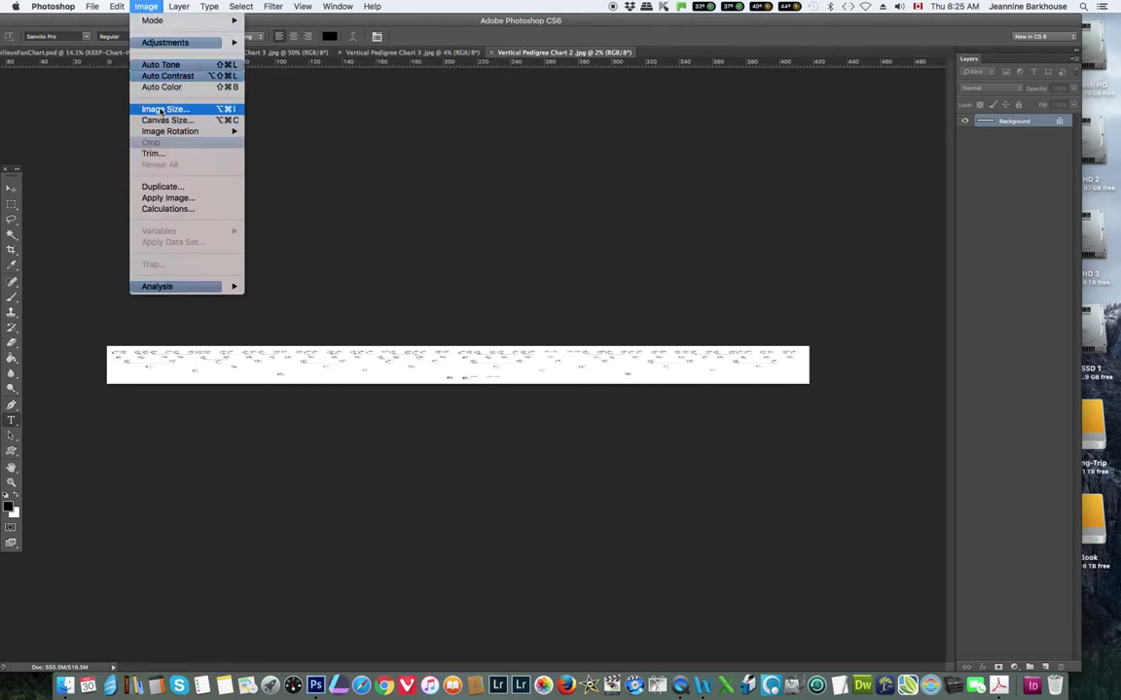
pyautogui.click(150, 101)
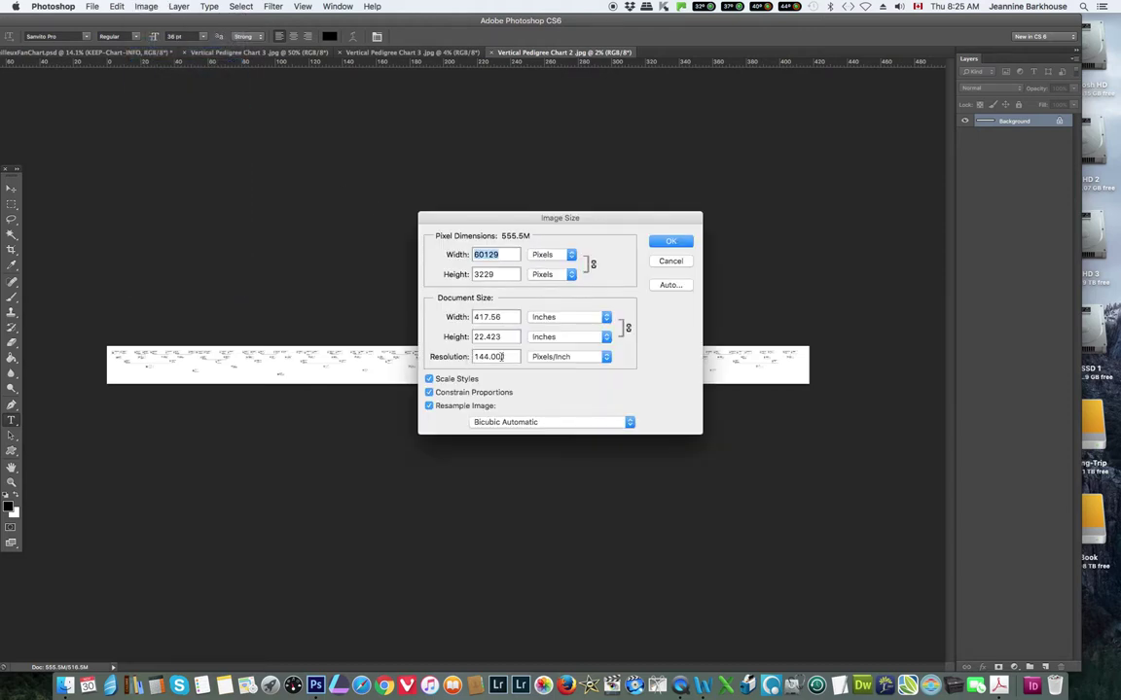
pyautogui.click(670, 242)
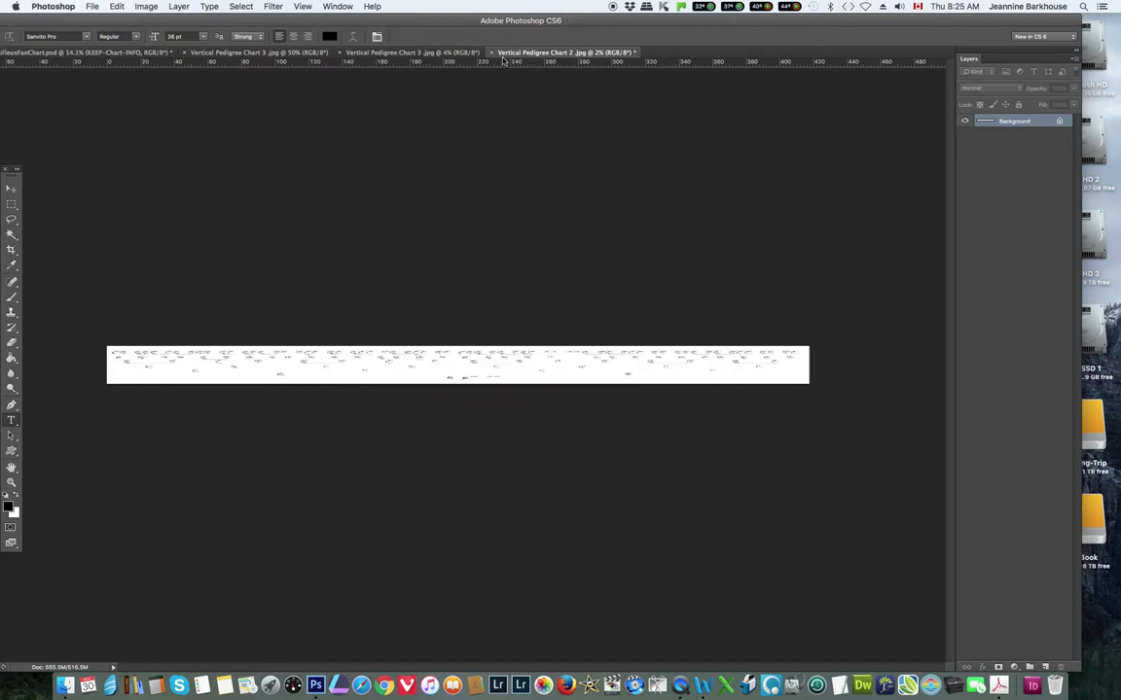
# Save and close the Vertical Pedigree Chart 2 image as a baseline JPEG at maximum quality 12
pyautogui.press('super+w')
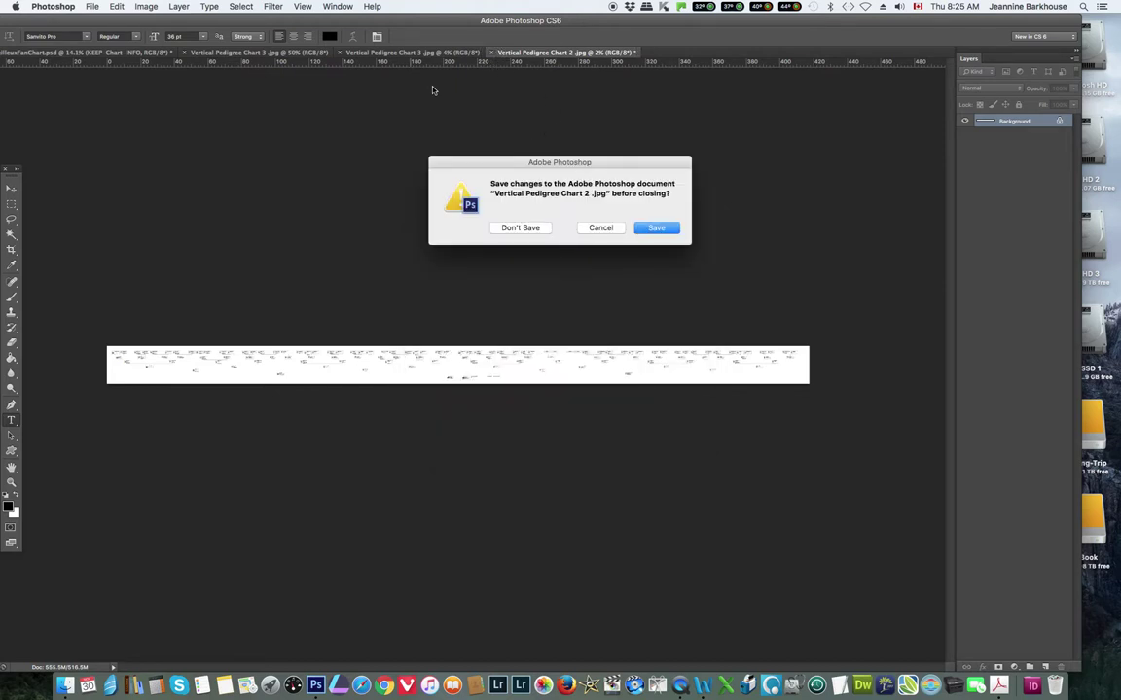
pyautogui.click(658, 228)
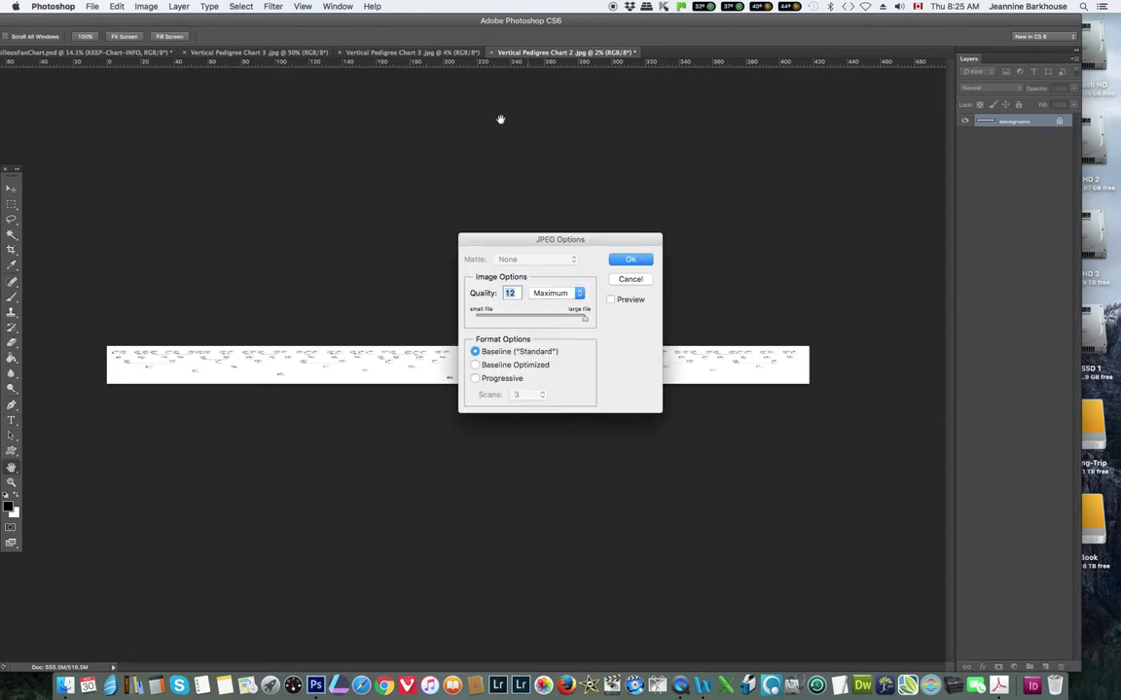
pyautogui.press('Return')
# Resample the Vertical Pedigree Chart 3 image to a resolution of 115 pixels/inch with proportions constrained
pyautogui.click(385, 53)
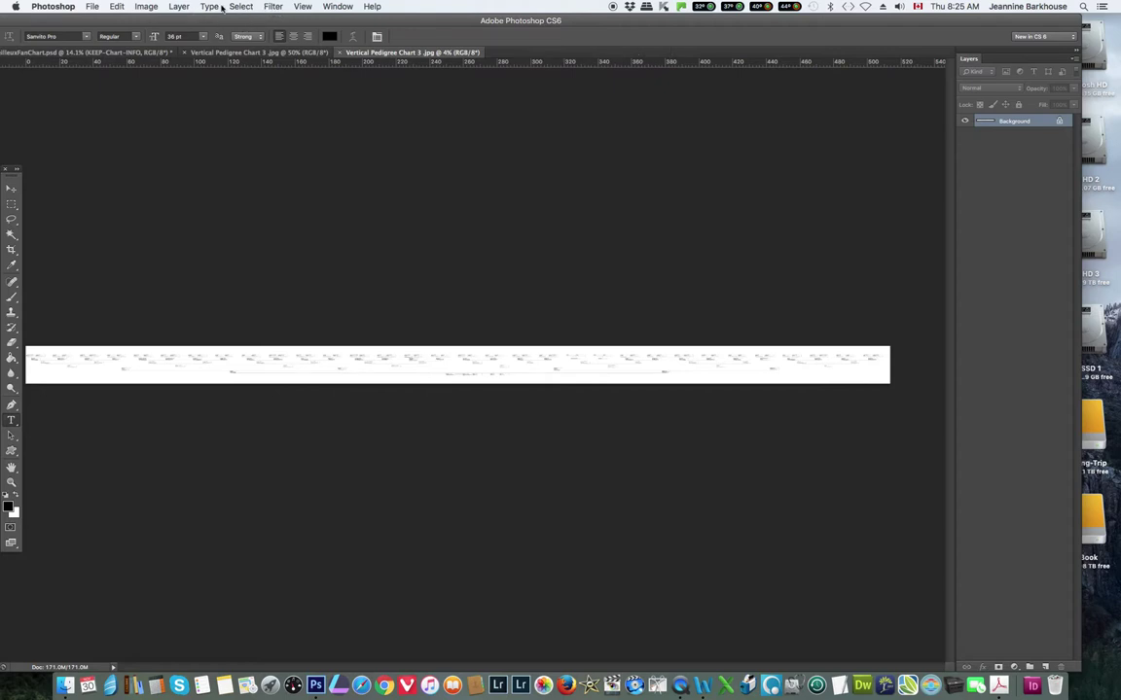
pyautogui.click(149, 6)
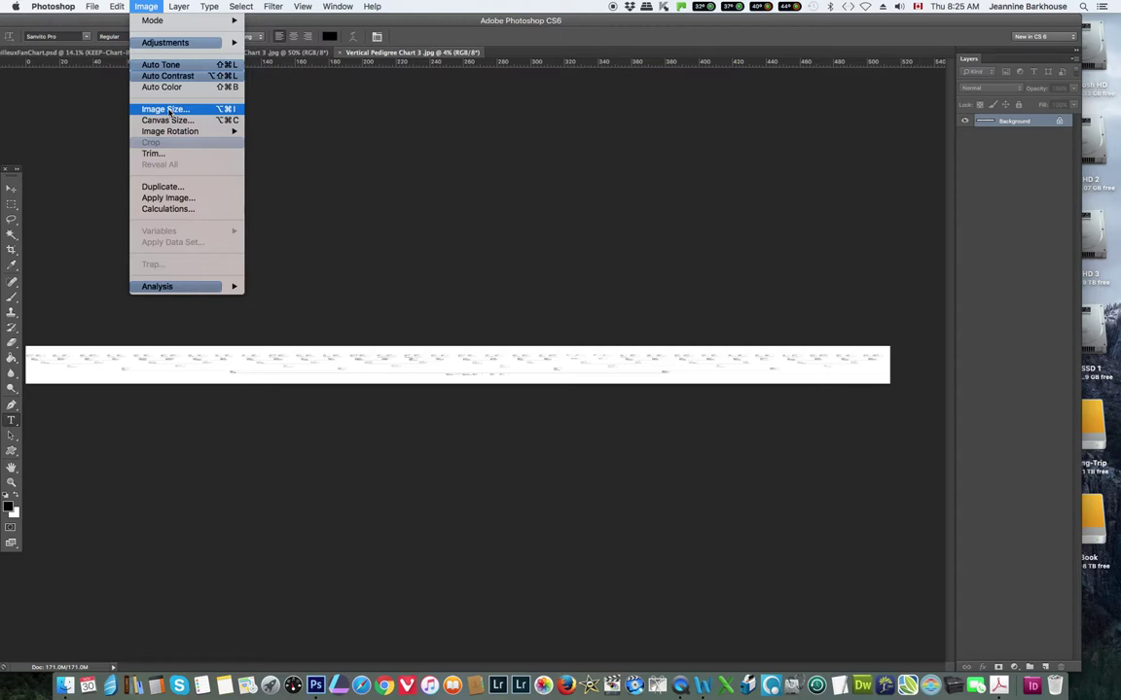
pyautogui.click(167, 109)
pyautogui.moveTo(506, 356); pyautogui.dragTo(467, 359)
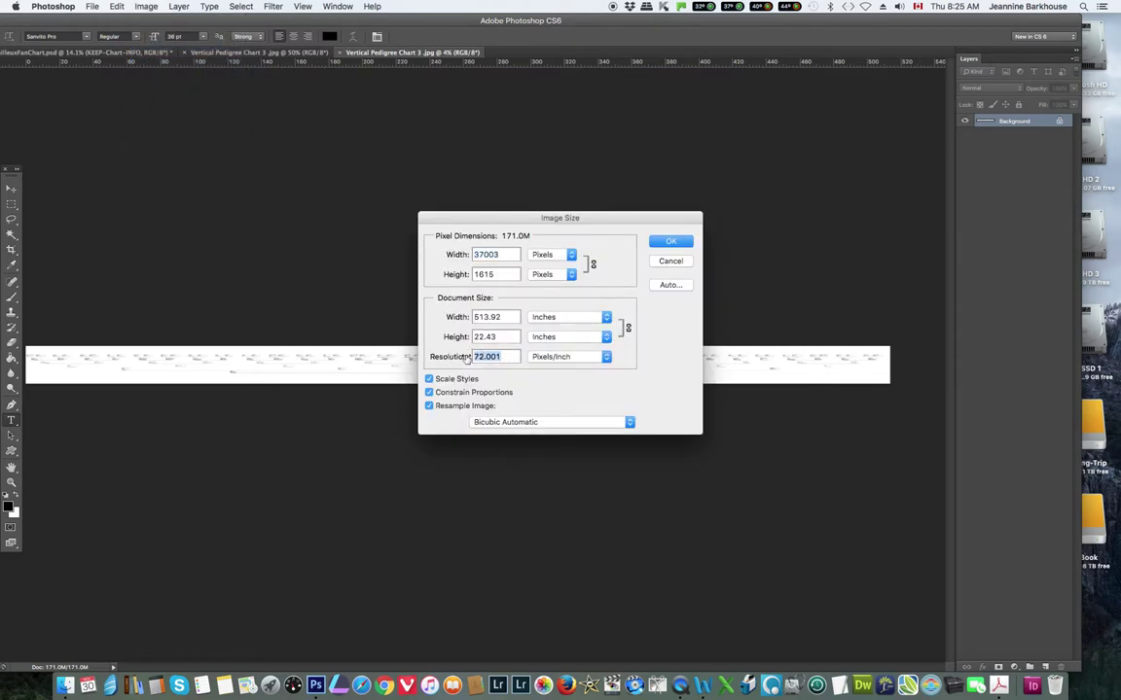
pyautogui.write('115')
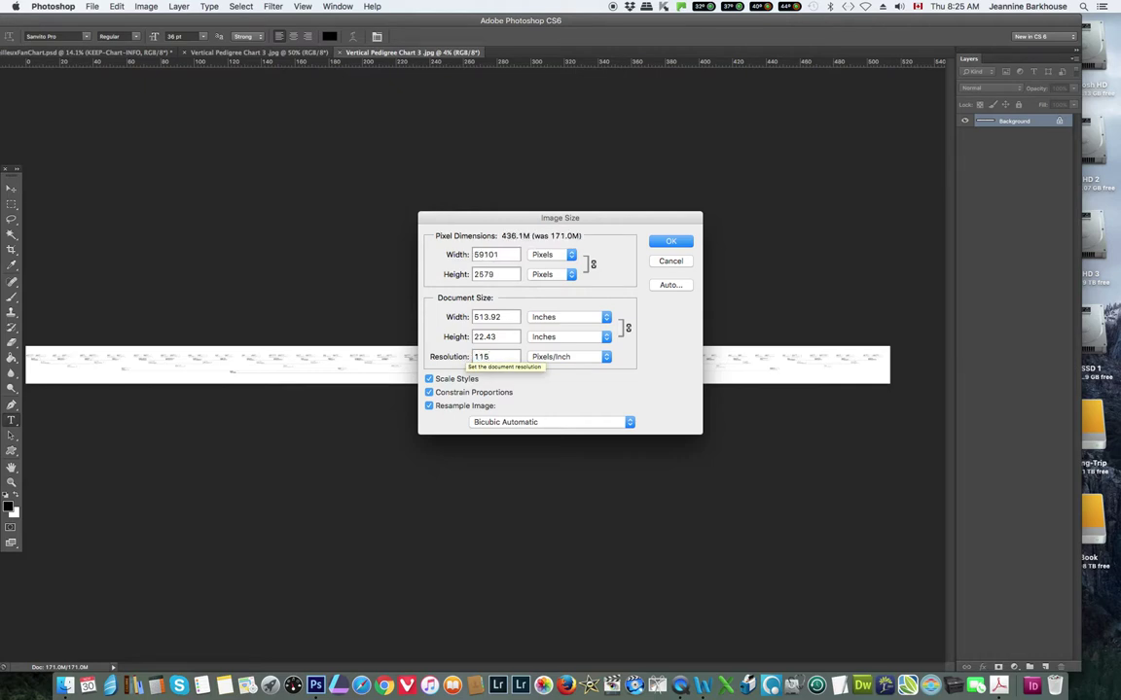
pyautogui.click(670, 242)
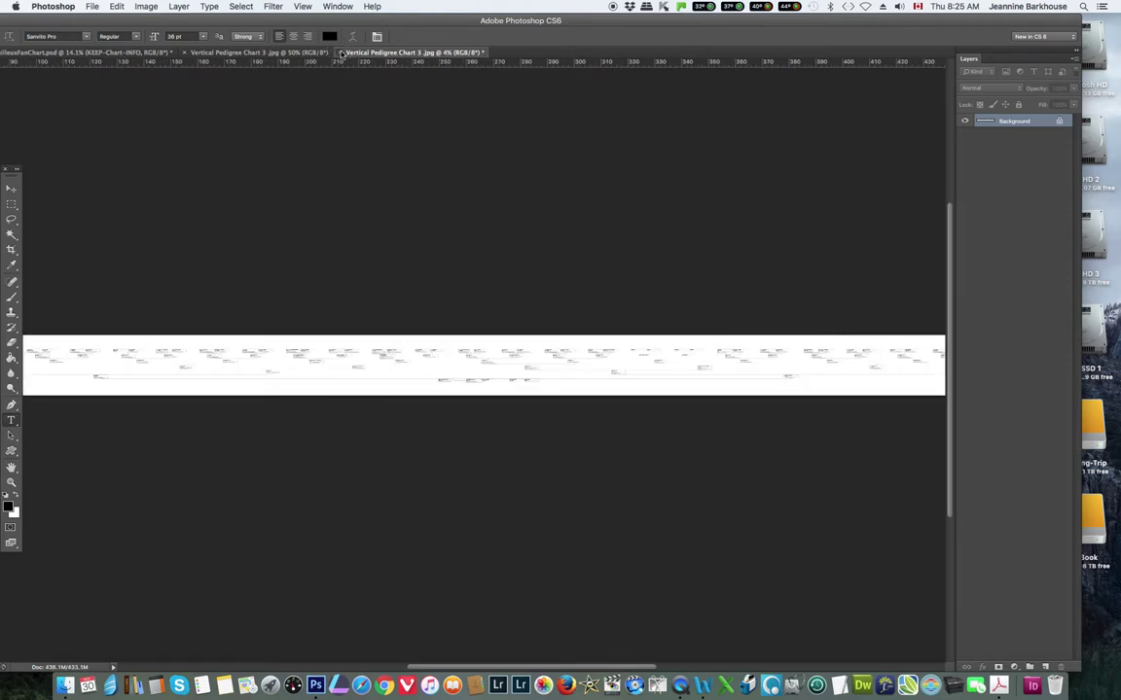
# Save and close the Vertical Pedigree Chart 3 image as a baseline JPEG at quality 12
pyautogui.click(340, 53)
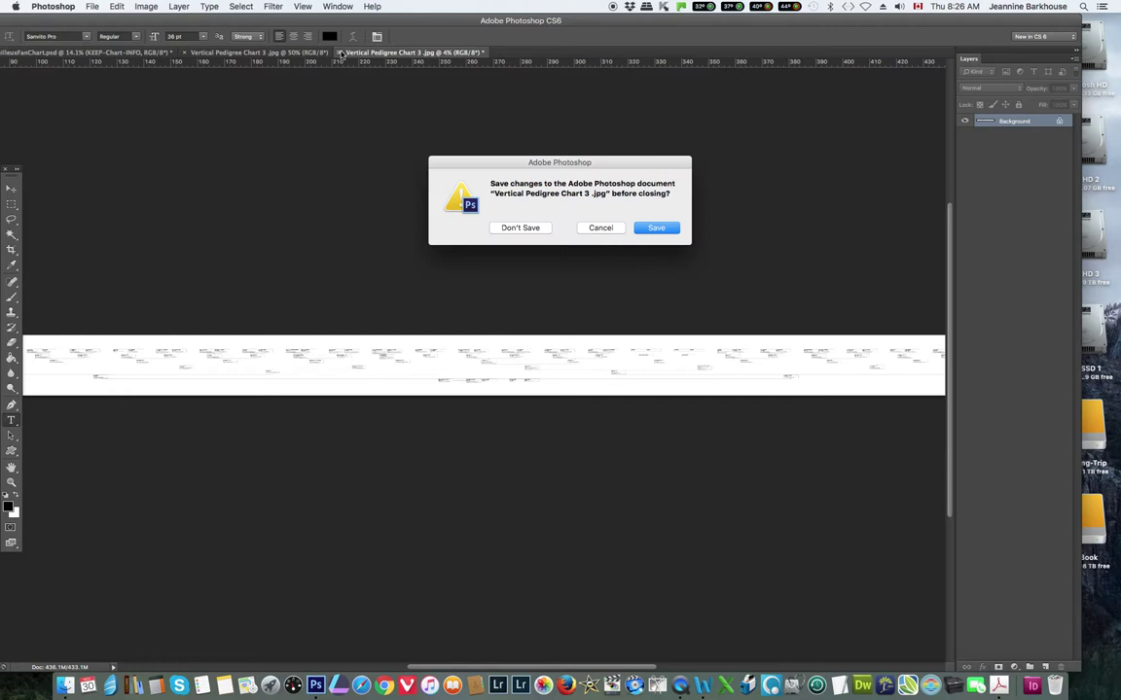
pyautogui.click(671, 227)
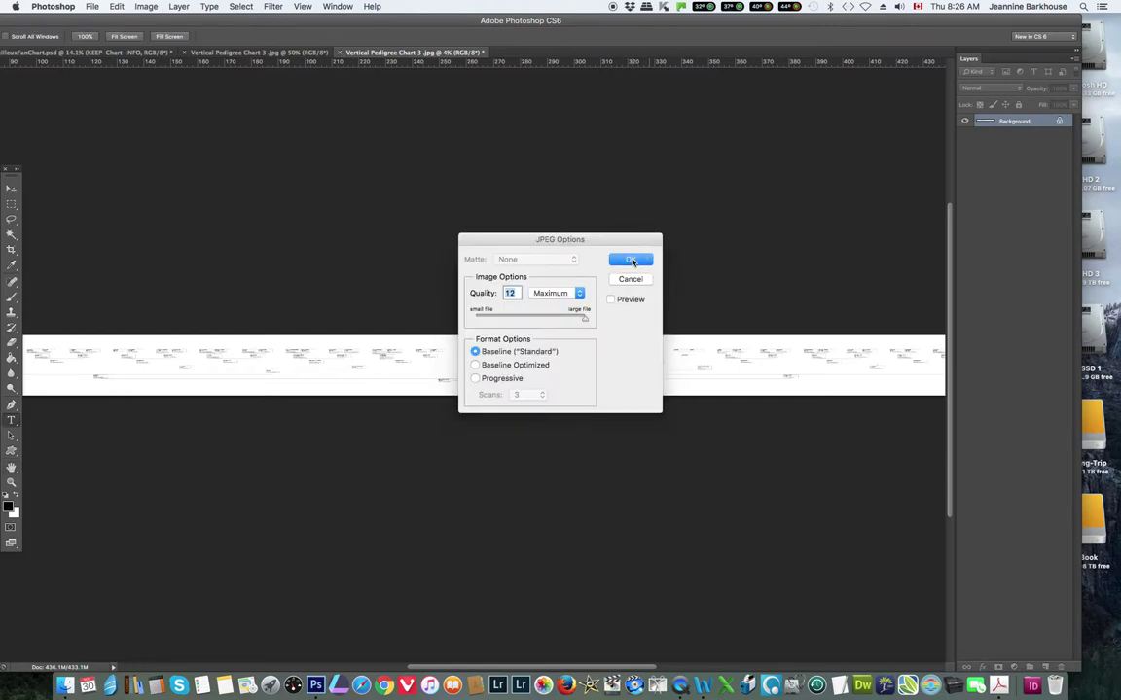
pyautogui.click(632, 260)
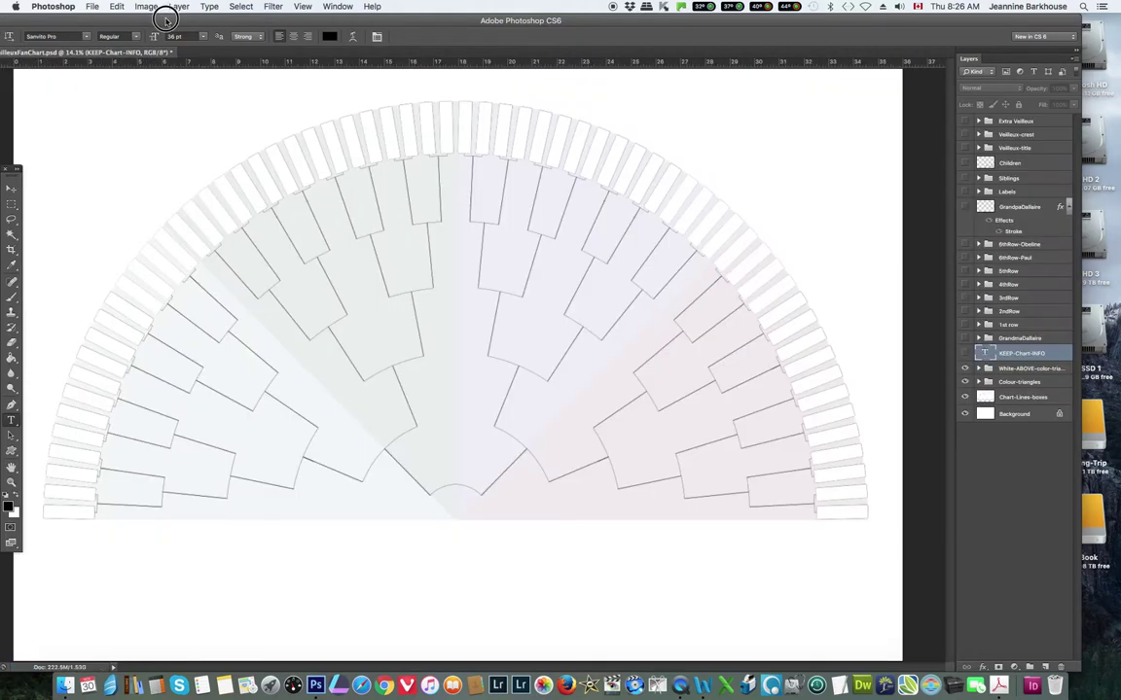
# Bring the whole Photoshop window into view and reopen the recent file "Vertical Pedigree Chart 1 .jpg"
pyautogui.moveTo(167, 21); pyautogui.dragTo(224, 21)
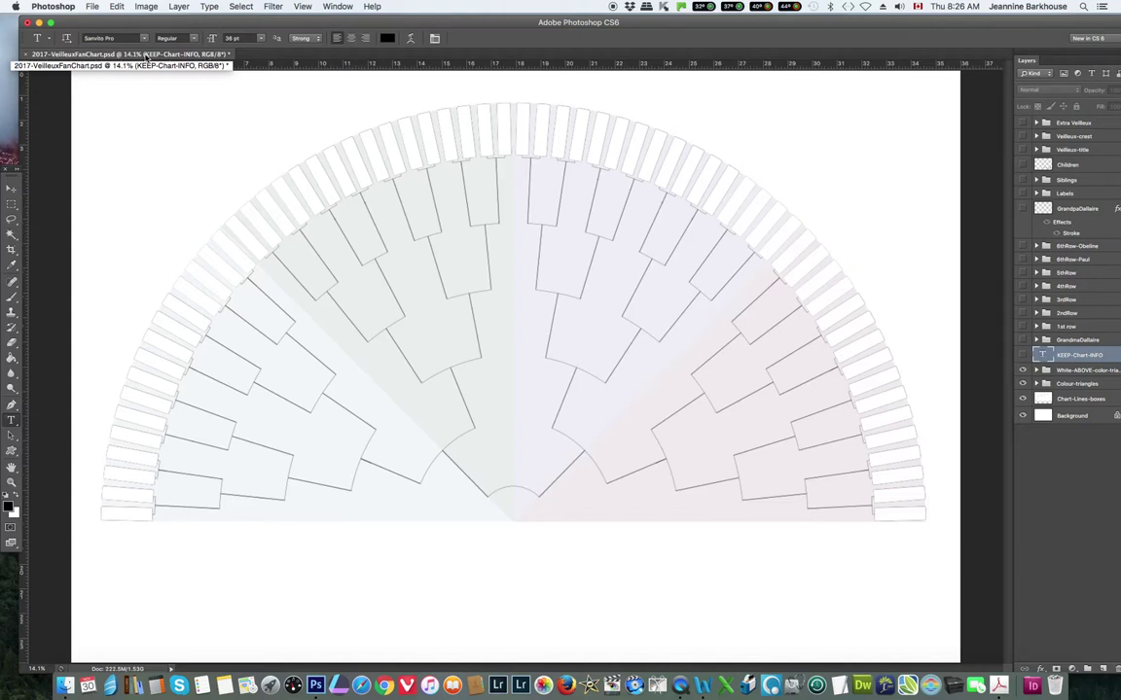
pyautogui.click(93, 7)
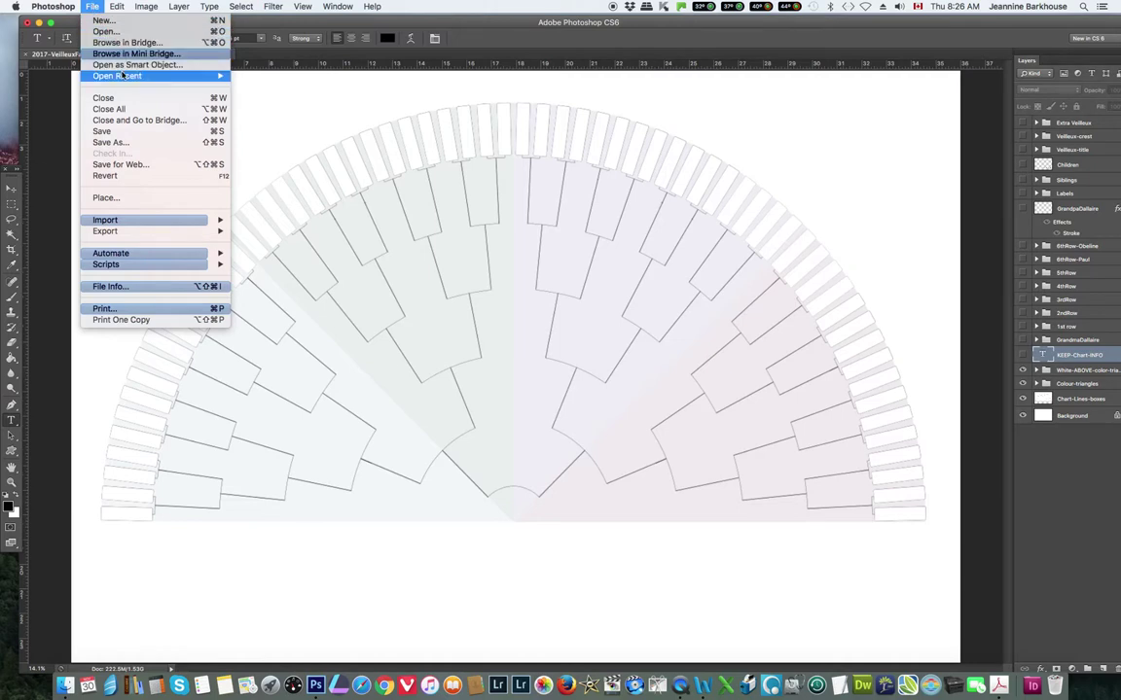
pyautogui.moveTo(123, 75)
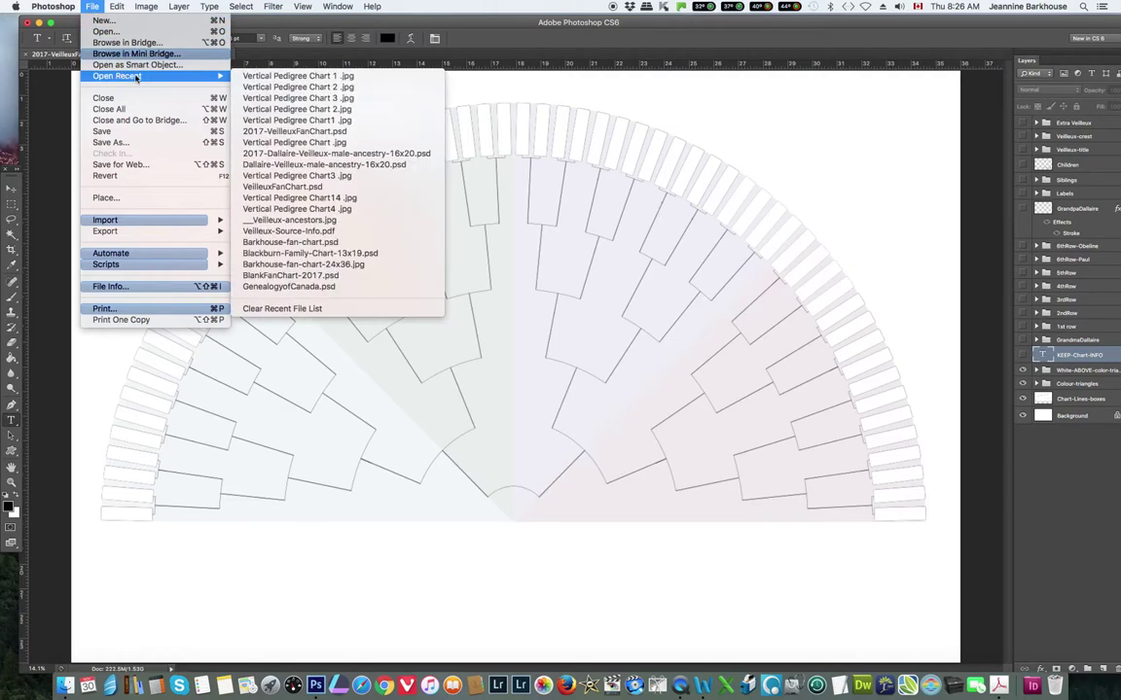
pyautogui.click(305, 77)
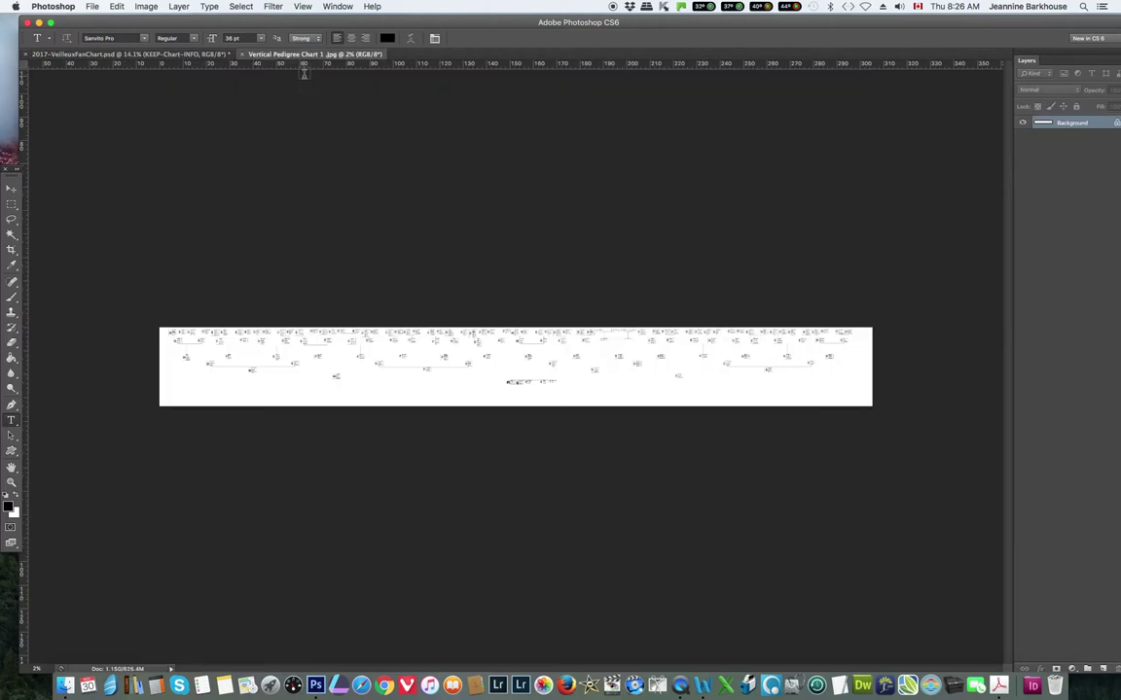
# Place a horizontal guide along the long connector line just above the lowest row of person boxes in the chart
pyautogui.click(11, 481)
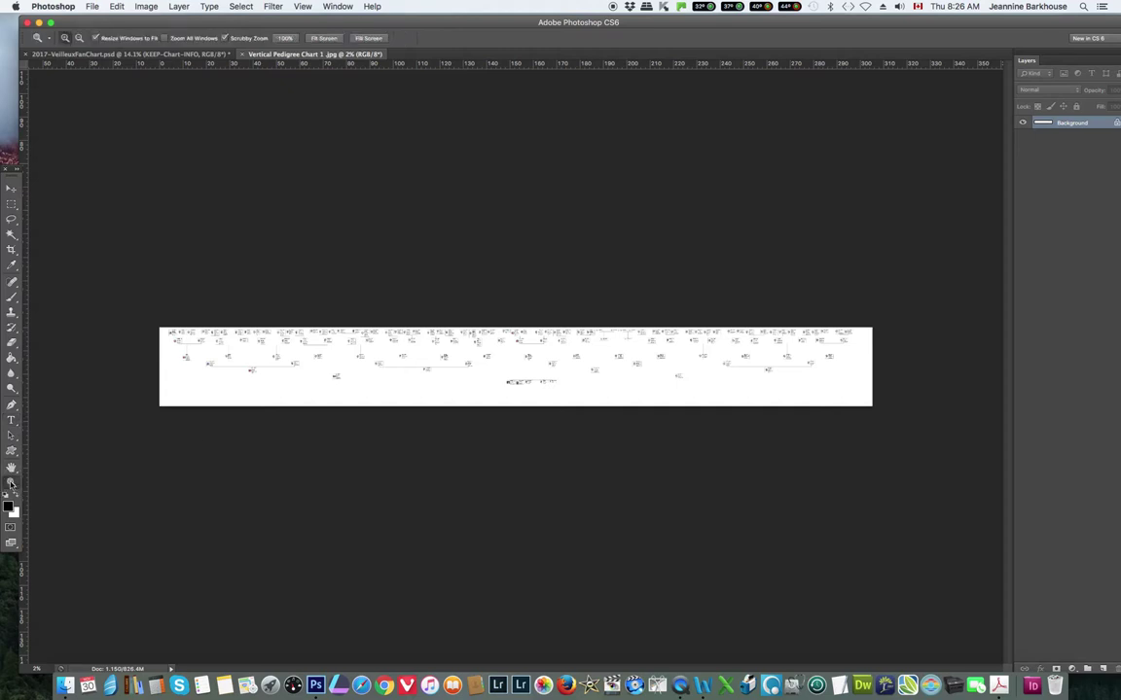
pyautogui.click(526, 381)
pyautogui.click(525, 381)
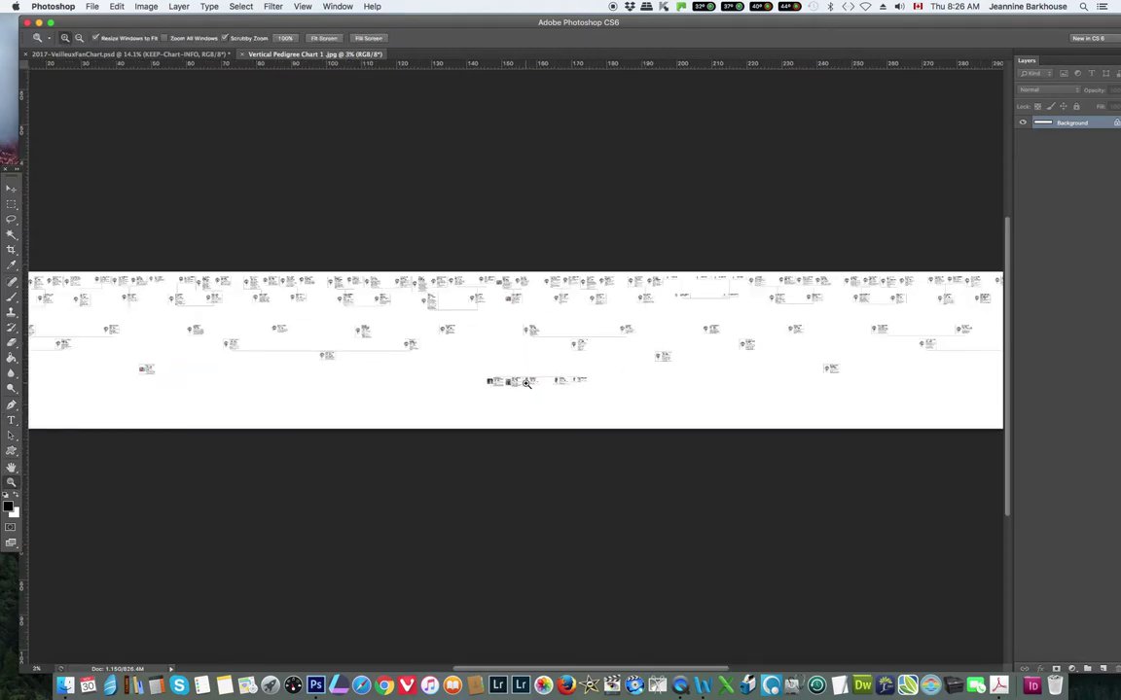
pyautogui.click(525, 381)
pyautogui.click(526, 382)
pyautogui.click(525, 382)
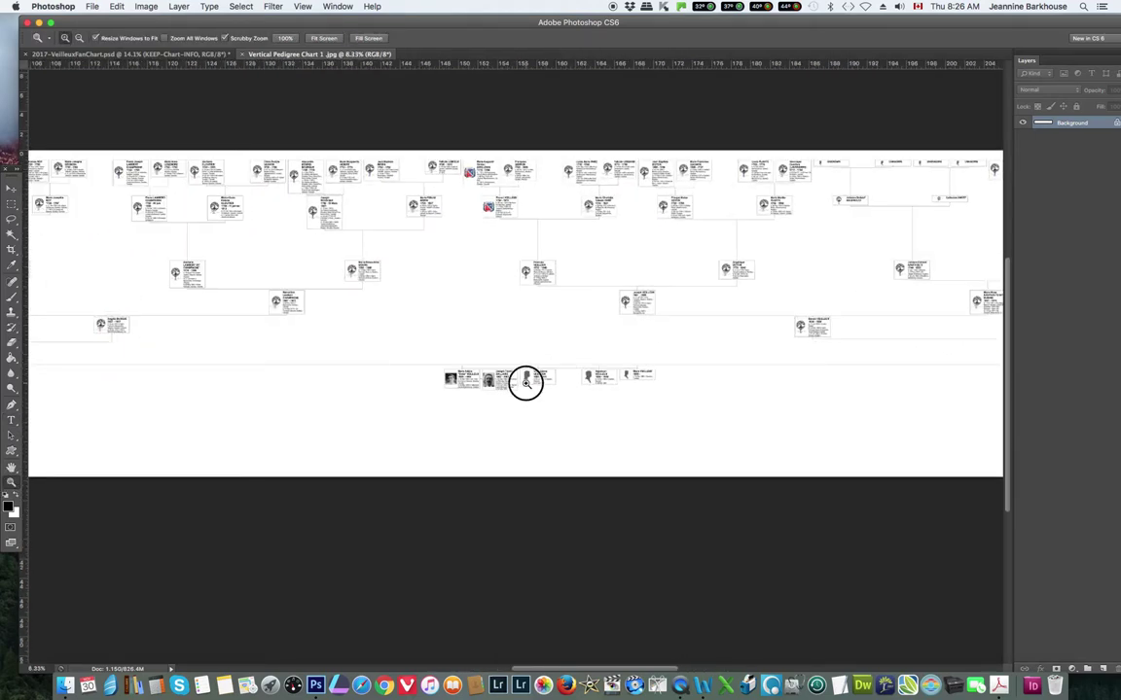
pyautogui.click(525, 383)
pyautogui.click(525, 381)
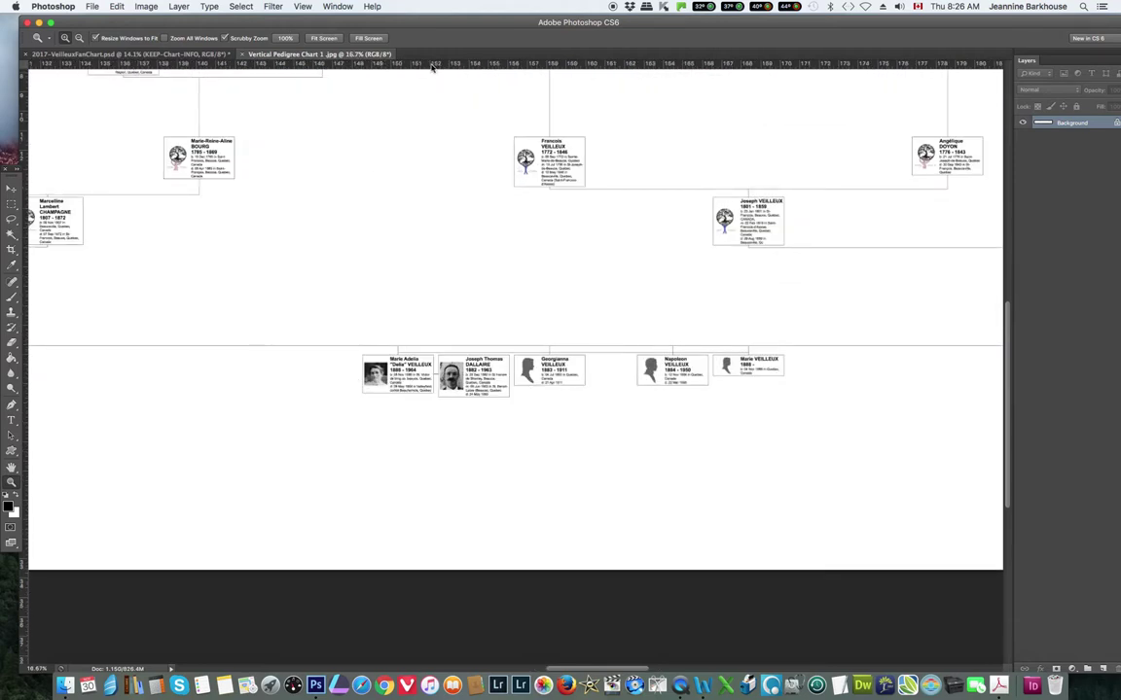
pyautogui.moveTo(437, 67); pyautogui.dragTo(425, 345)
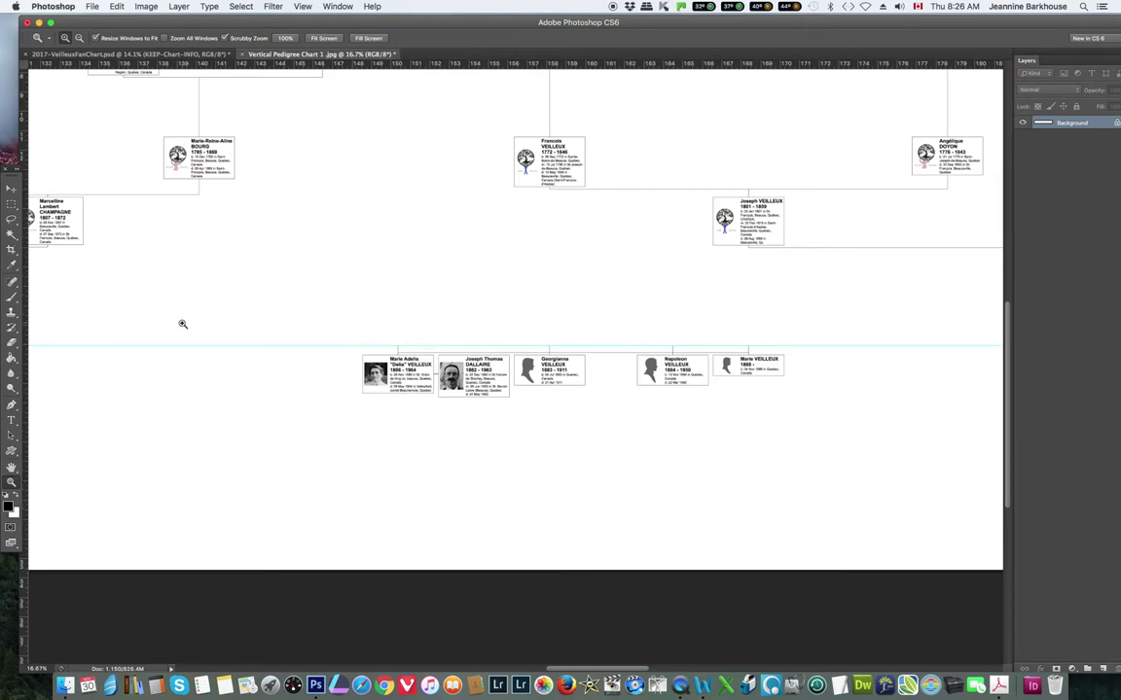
# Copy the first person box in the lowest row using a rectangular marquee selection, and switch to 2017-VeilleuxFanChart.psd
pyautogui.click(11, 204)
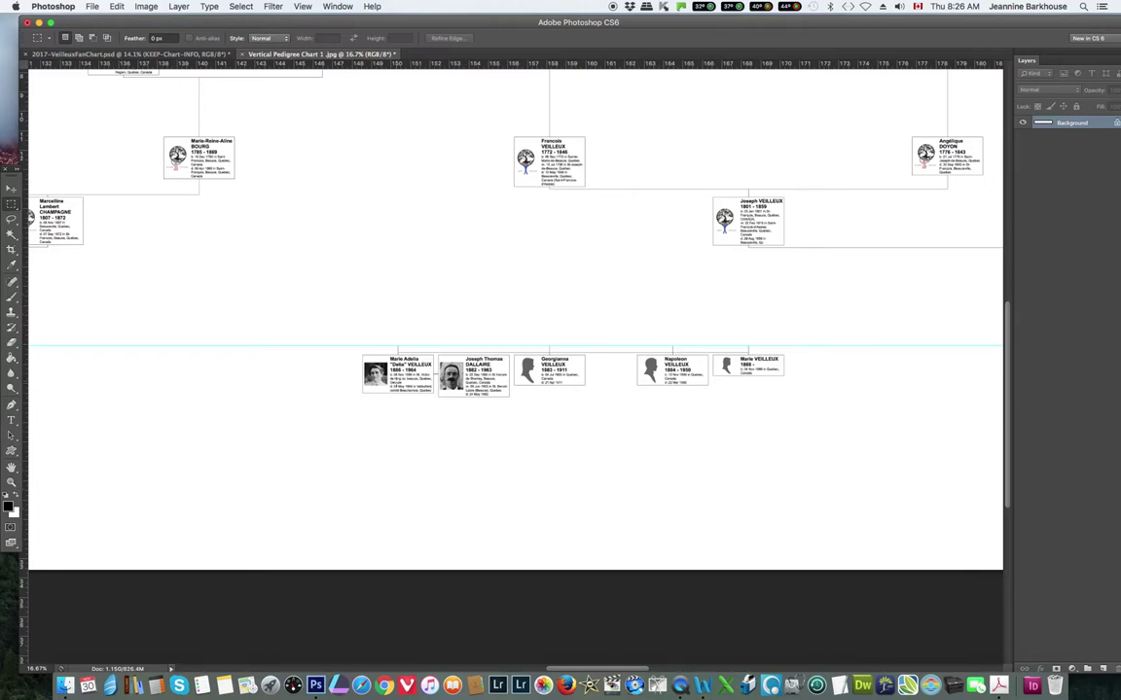
pyautogui.click(11, 482)
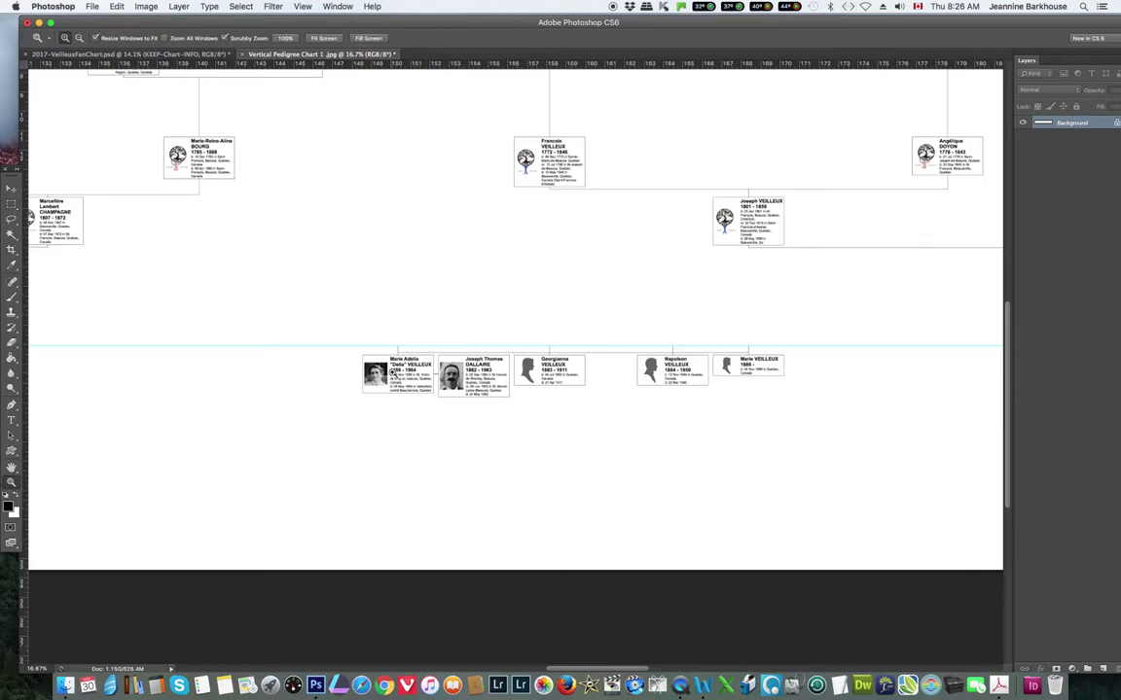
pyautogui.click(393, 375)
pyautogui.click(393, 375)
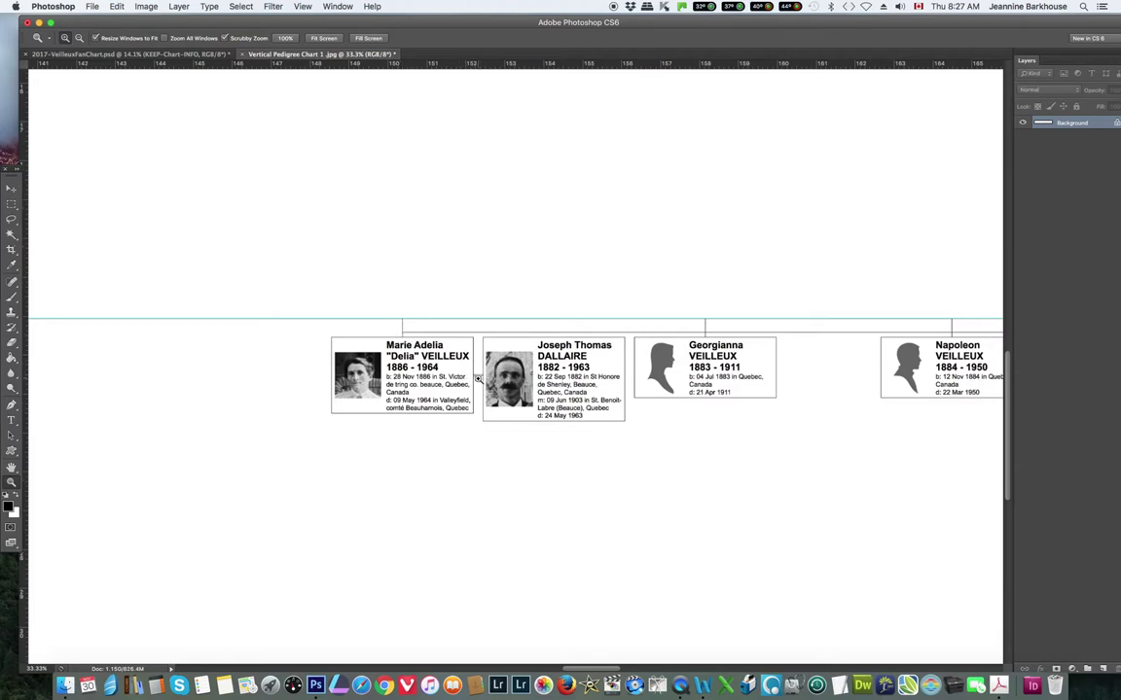
pyautogui.click(11, 204)
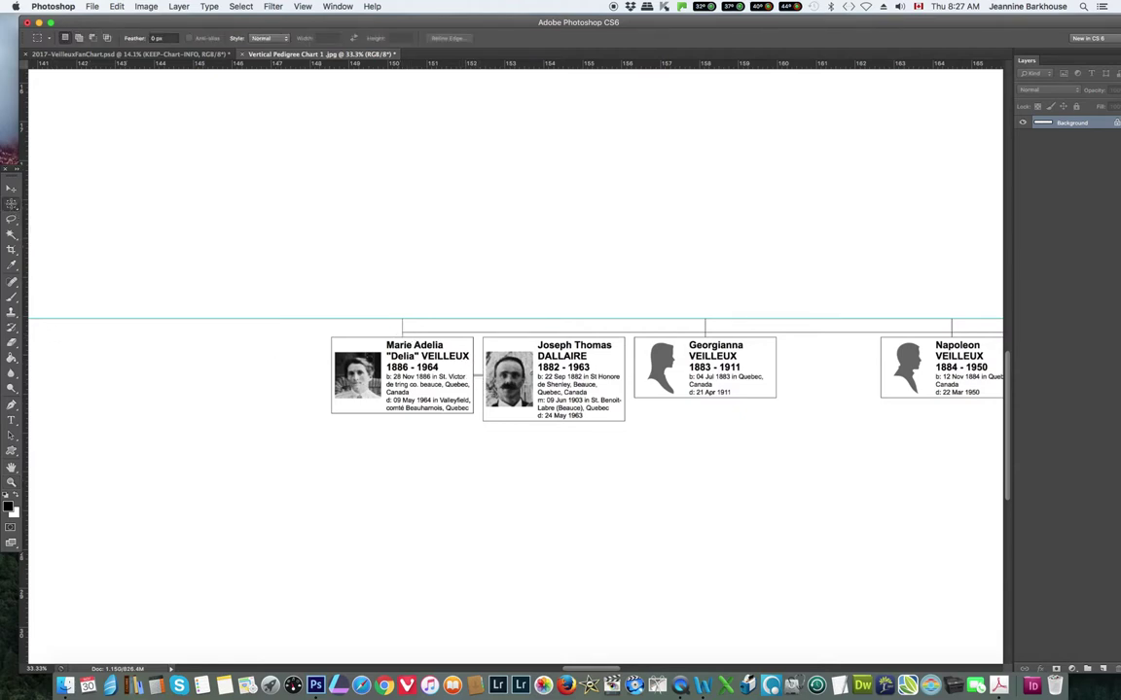
pyautogui.moveTo(332, 338); pyautogui.dragTo(473, 414)
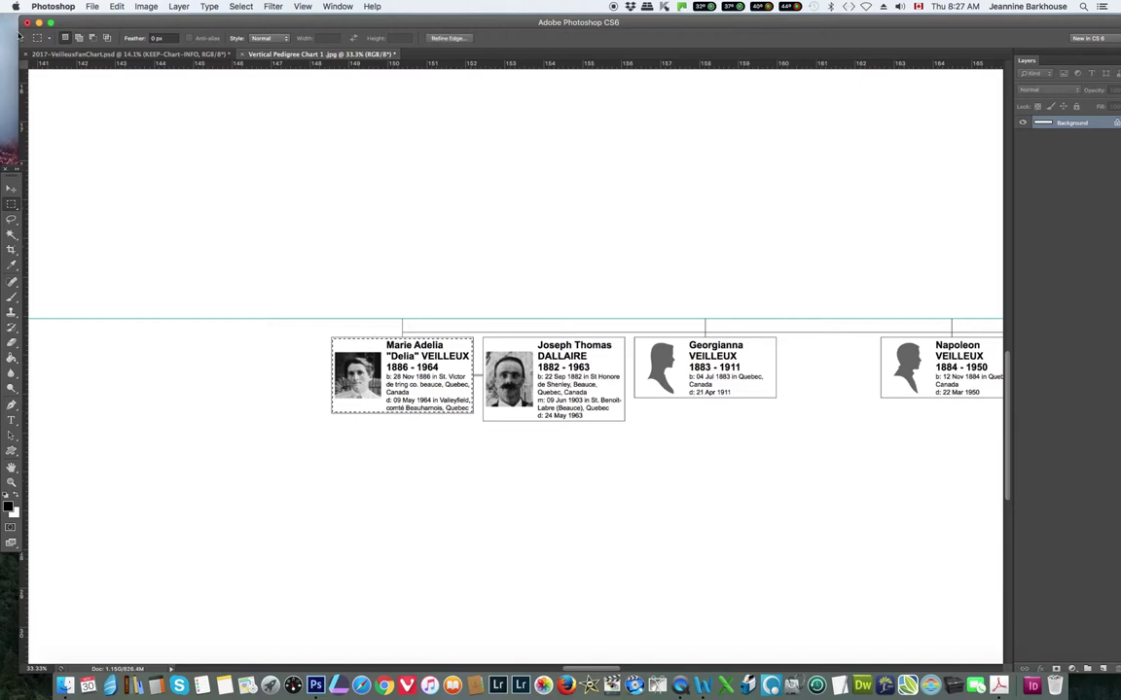
pyautogui.click(116, 6)
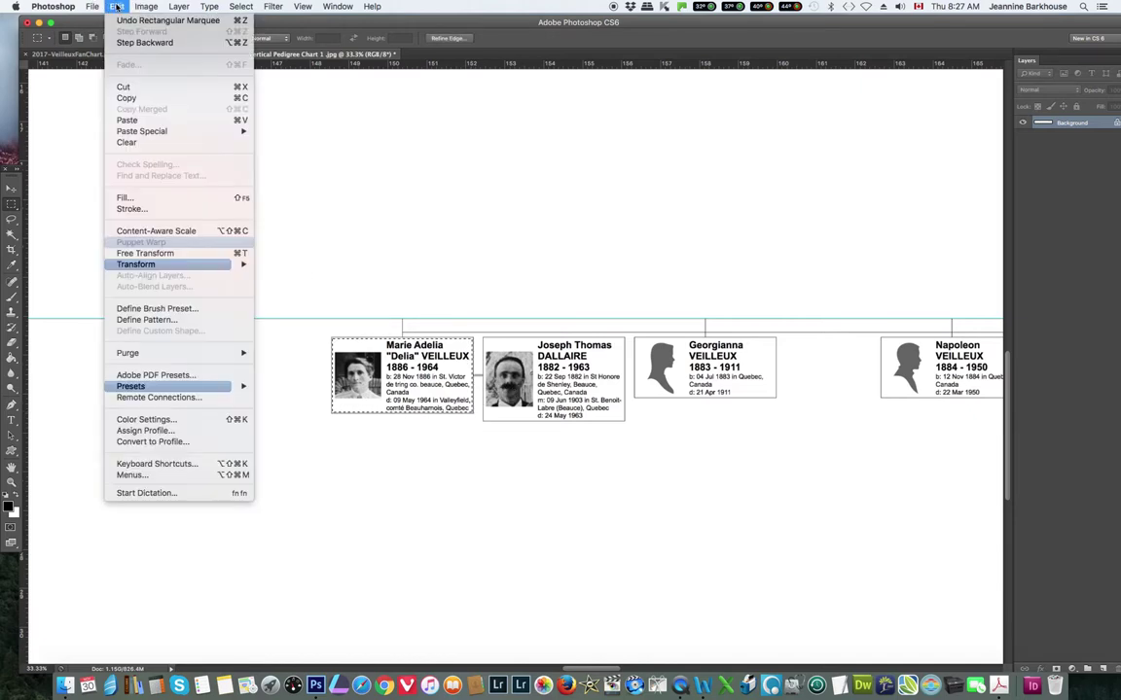
pyautogui.click(124, 98)
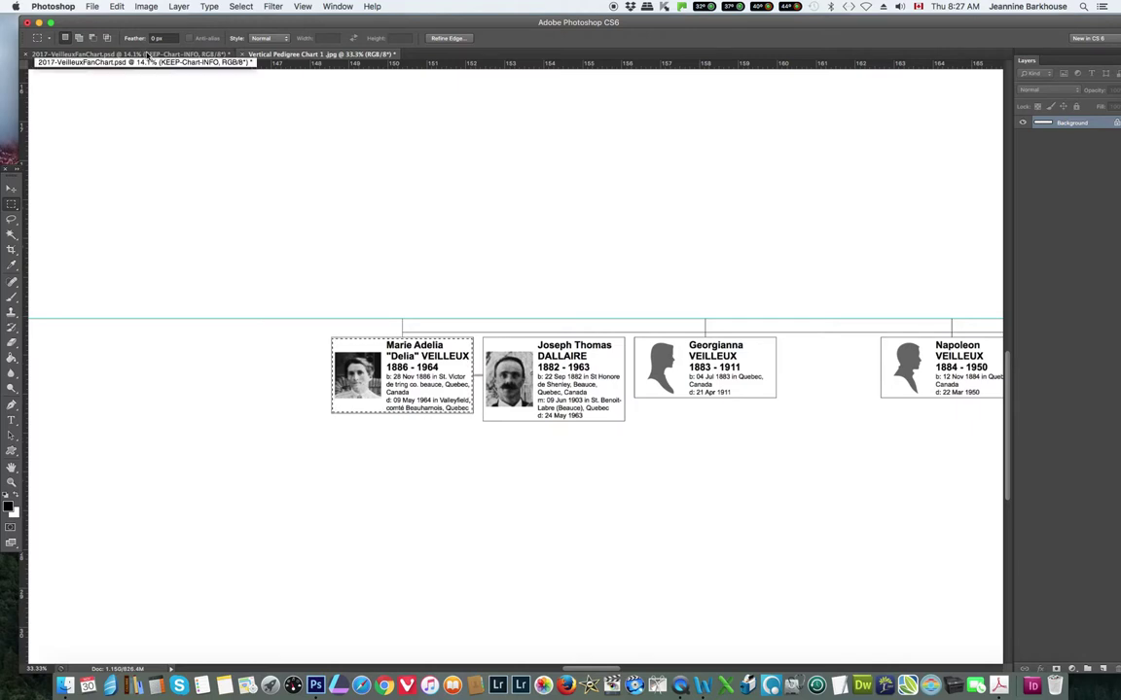
pyautogui.click(147, 55)
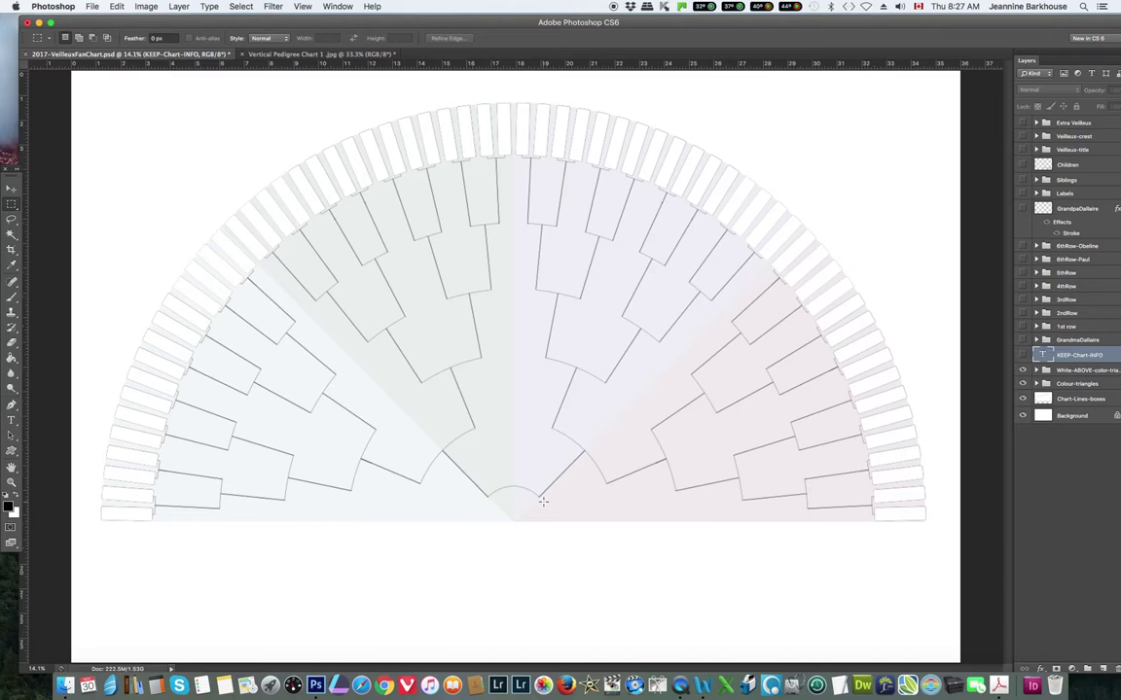
# Paste the copied person box into the fan chart and give its layer a 2 px black outside stroke
pyautogui.click(116, 7)
pyautogui.click(127, 120)
pyautogui.click(1041, 669)
pyautogui.click(1061, 587)
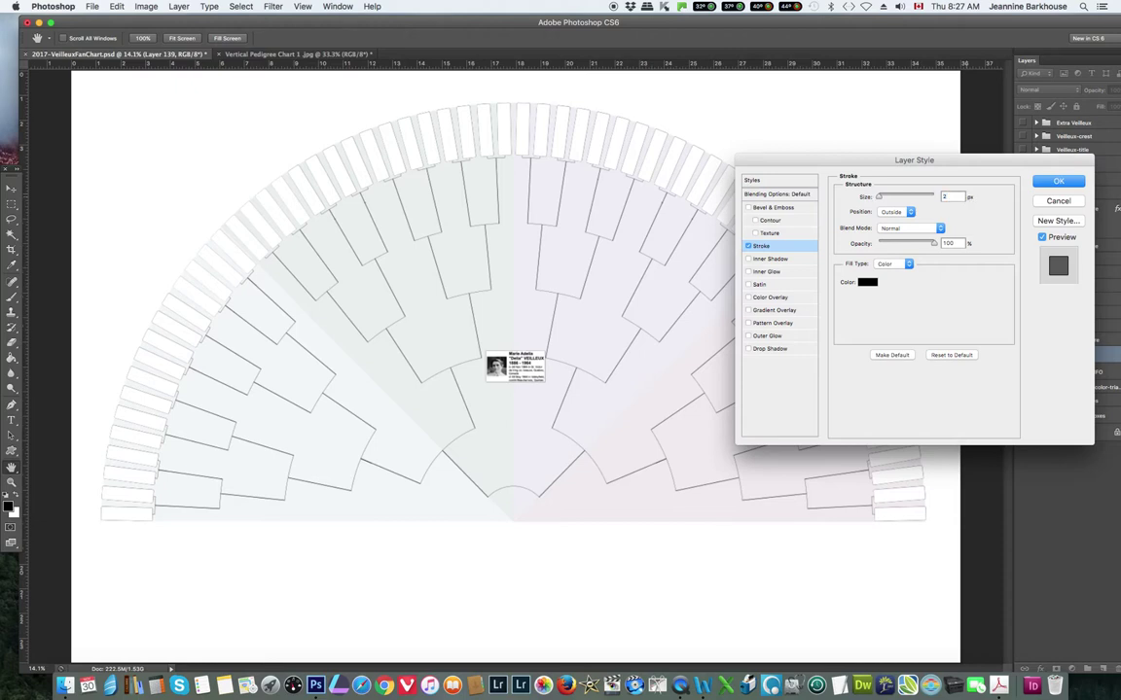
pyautogui.press('Return')
# Move the pasted person box to the fan's base, centred just below the small central arc
pyautogui.click(11, 187)
pyautogui.moveTo(513, 370); pyautogui.dragTo(497, 507)
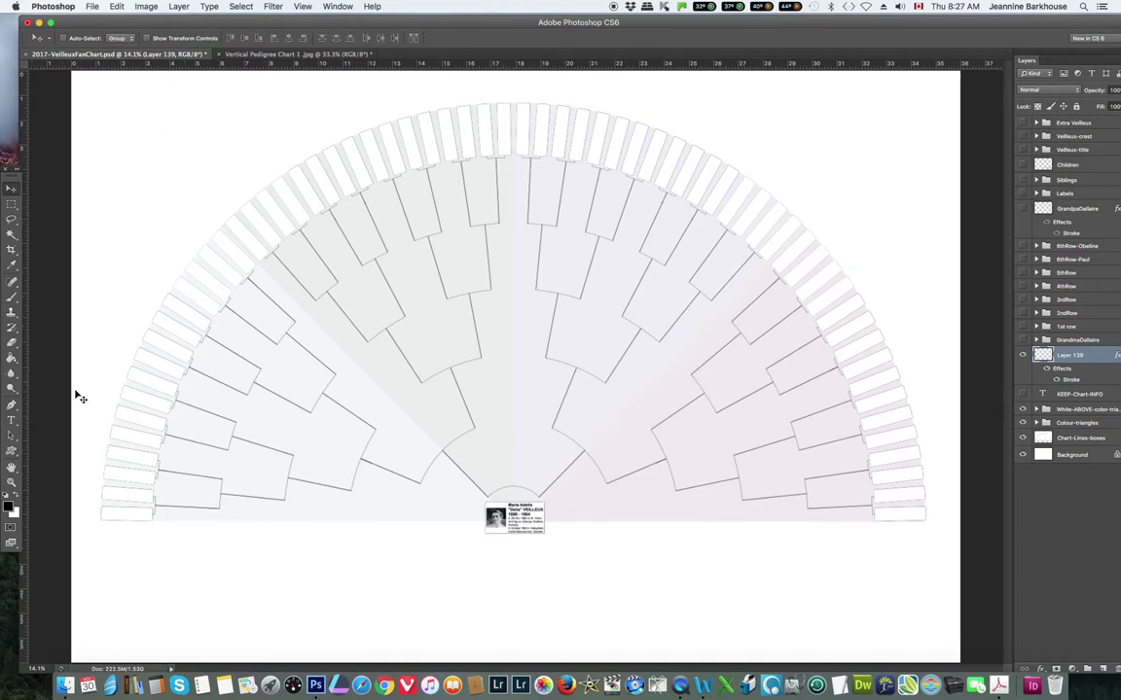
pyautogui.click(10, 484)
pyautogui.click(467, 473)
pyautogui.click(467, 474)
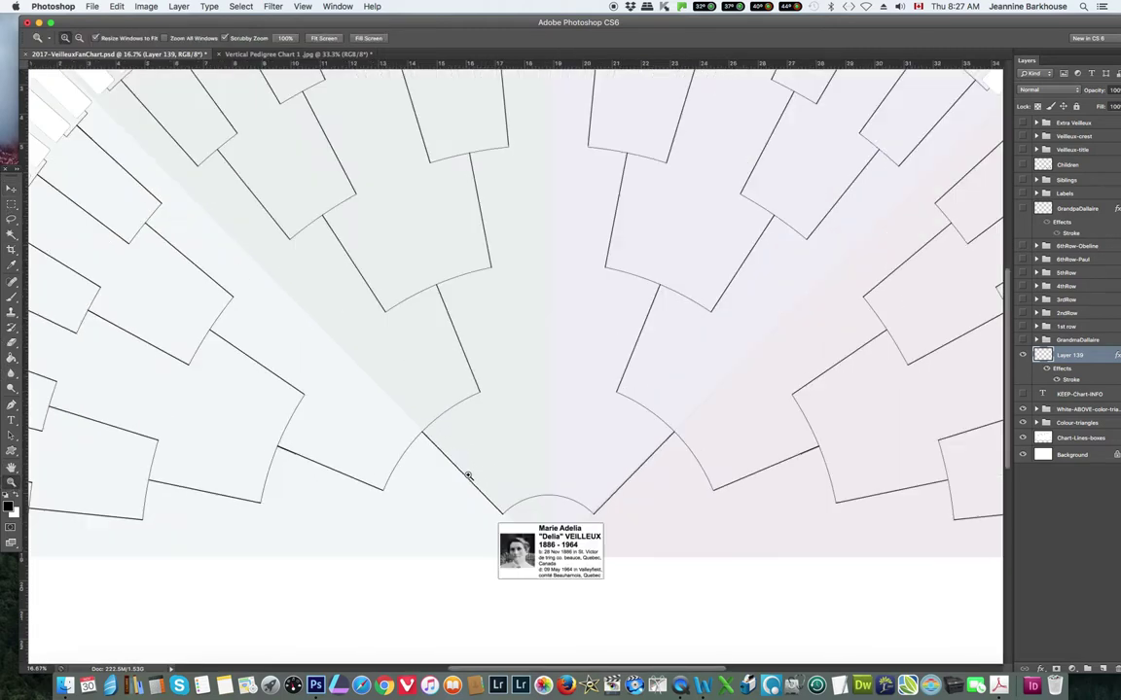
pyautogui.click(464, 470)
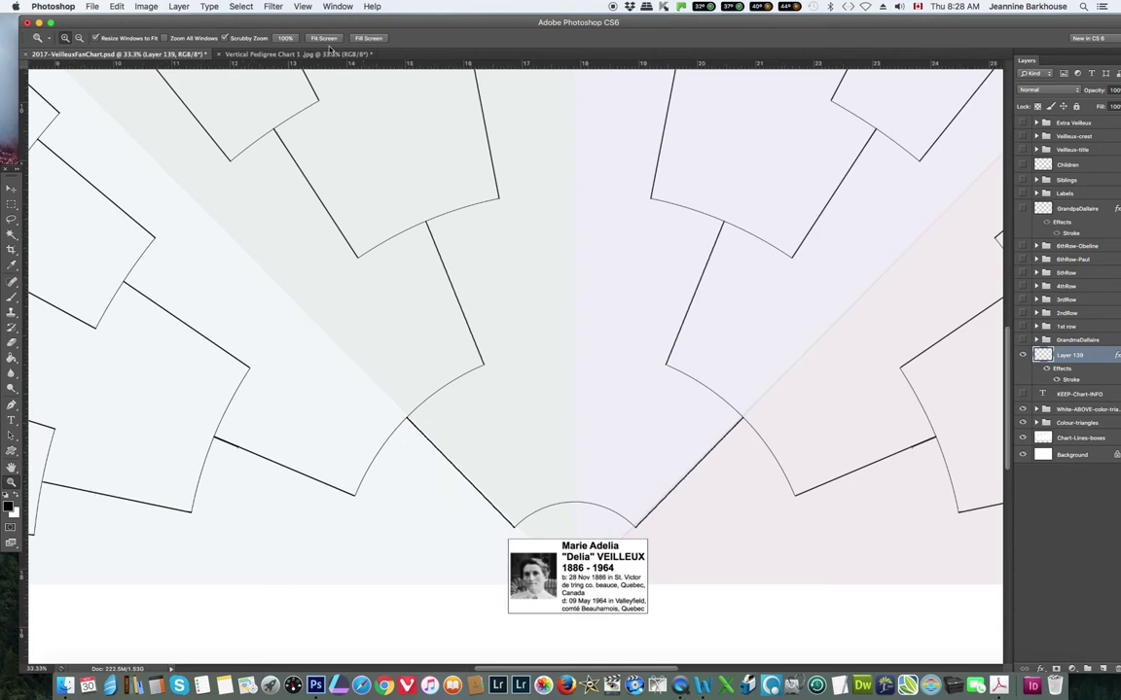
# In Vertical Pedigree Chart 1, place a horizontal guide just above the father's box with the Veilleux crest, one row above the lowest
pyautogui.click(258, 54)
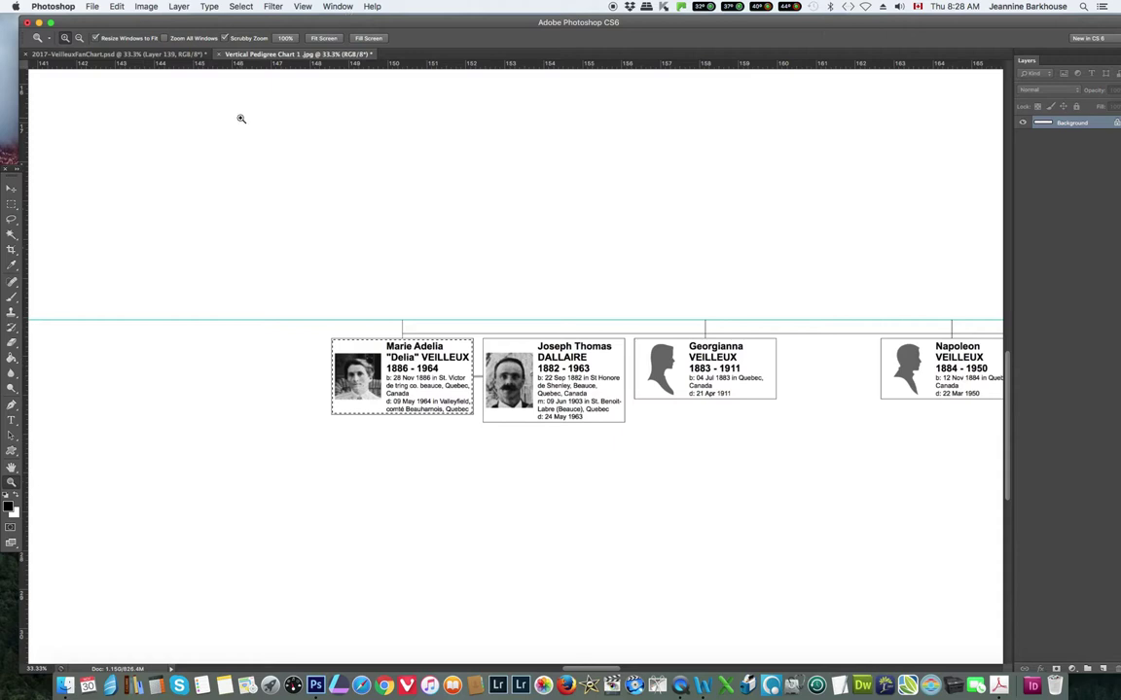
pyautogui.click(325, 38)
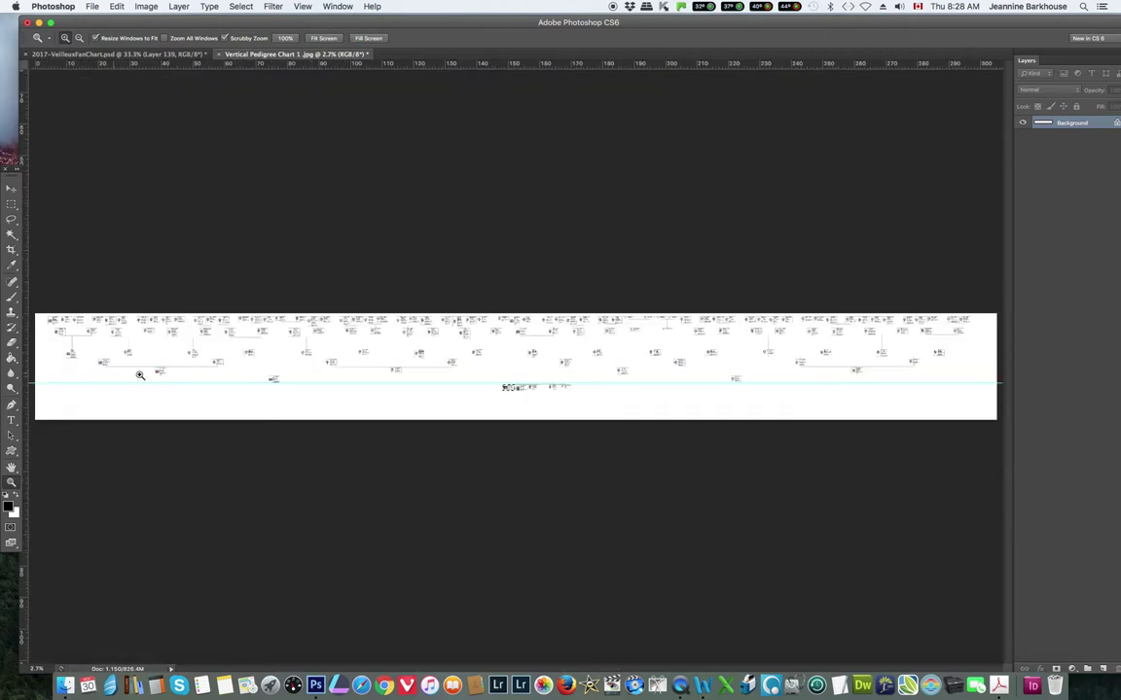
pyautogui.moveTo(274, 379); pyautogui.dragTo(275, 378)
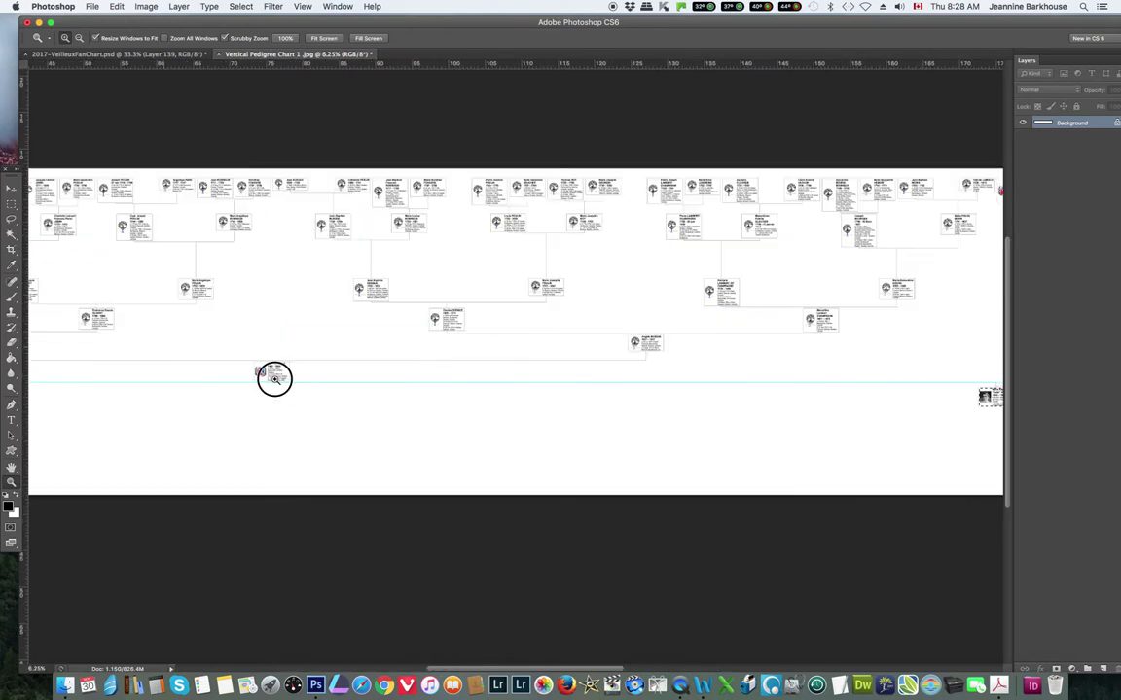
pyautogui.click(276, 378)
pyautogui.click(275, 379)
pyautogui.click(275, 379)
pyautogui.click(275, 378)
pyautogui.moveTo(403, 63); pyautogui.dragTo(368, 314)
# Copy the father's crest box using a rectangular marquee selection fitted just inside its border
pyautogui.click(12, 203)
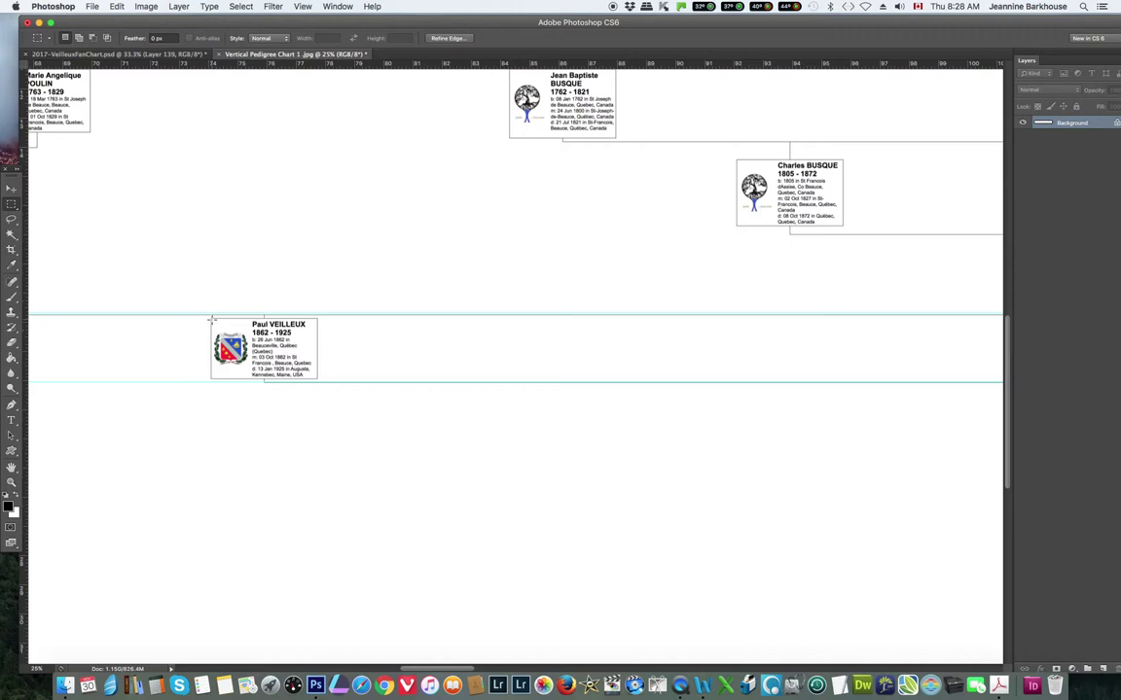
pyautogui.moveTo(213, 319); pyautogui.dragTo(315, 377)
pyautogui.click(10, 482)
pyautogui.click(288, 362)
pyautogui.click(288, 362)
pyautogui.click(284, 363)
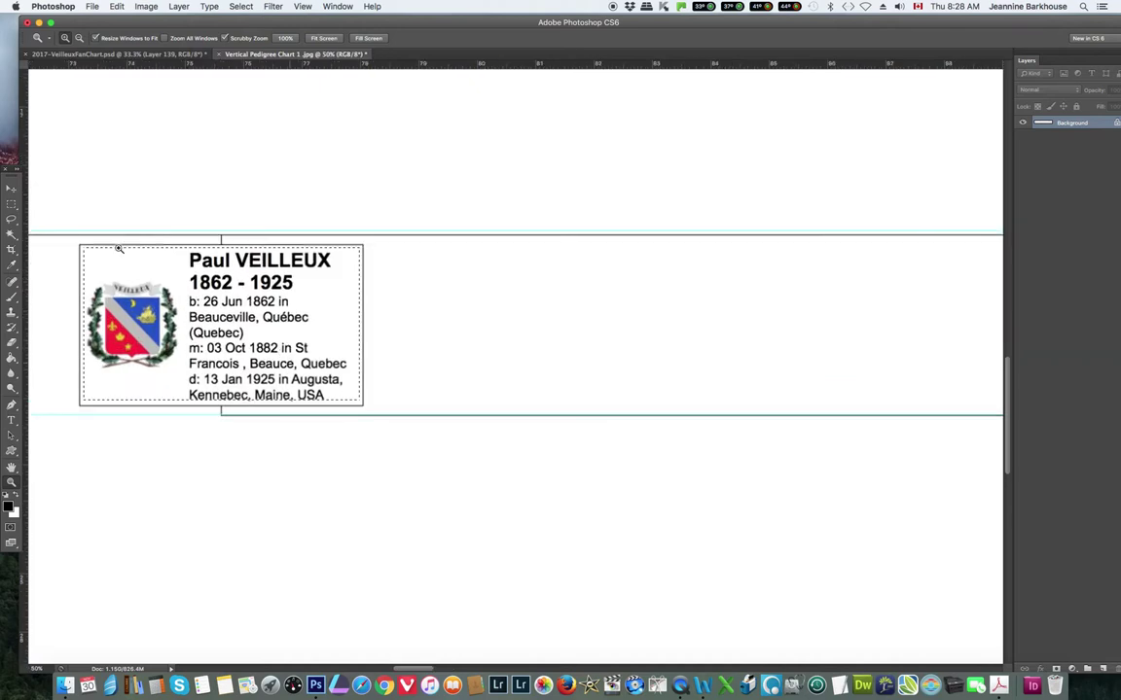
pyautogui.click(13, 206)
pyautogui.moveTo(81, 246); pyautogui.dragTo(363, 405)
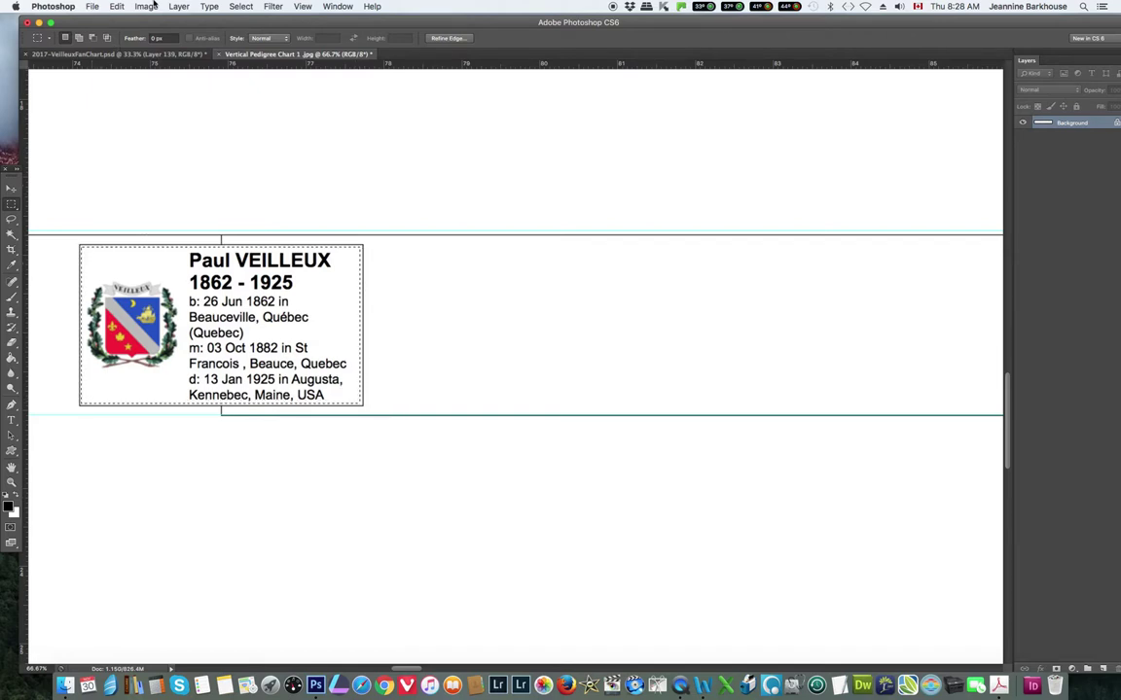
pyautogui.click(117, 7)
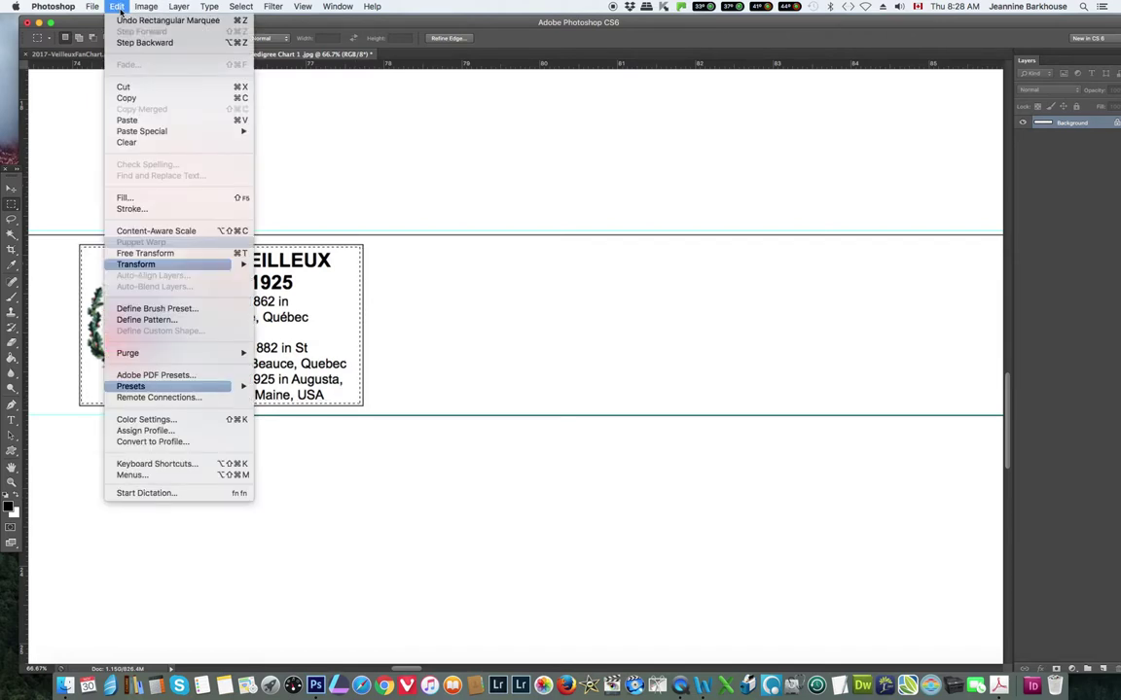
pyautogui.click(123, 99)
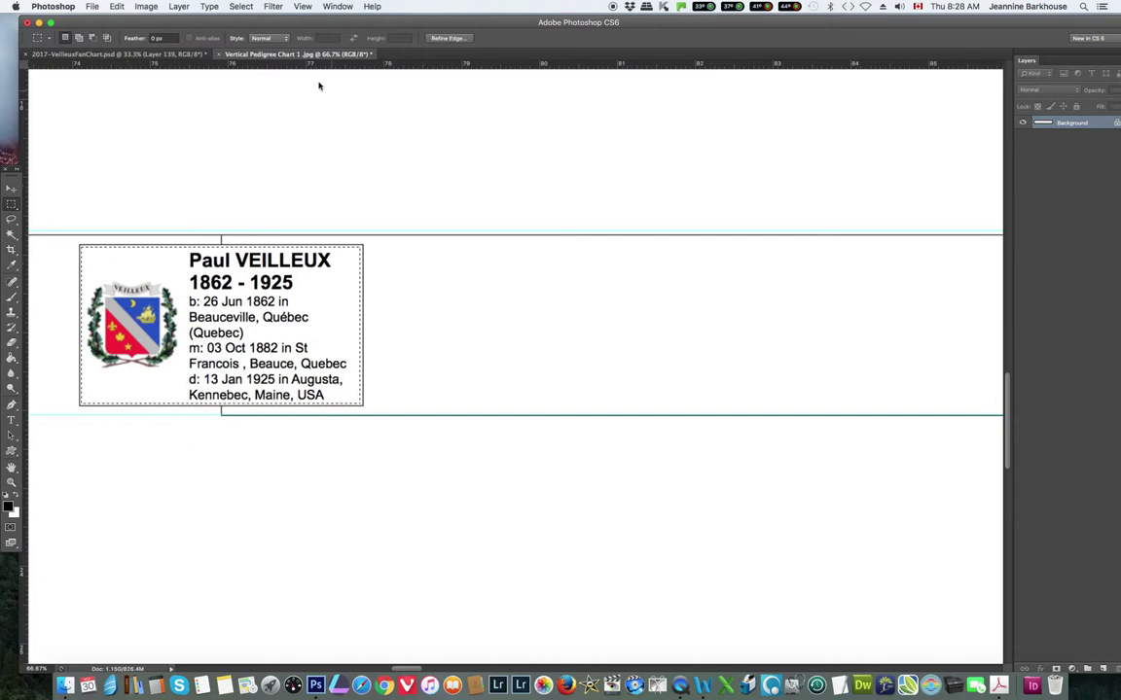
# Paste the crest box into 2017-VeilleuxFanChart.psd and give its layer a 2 px black outside stroke
pyautogui.click(138, 54)
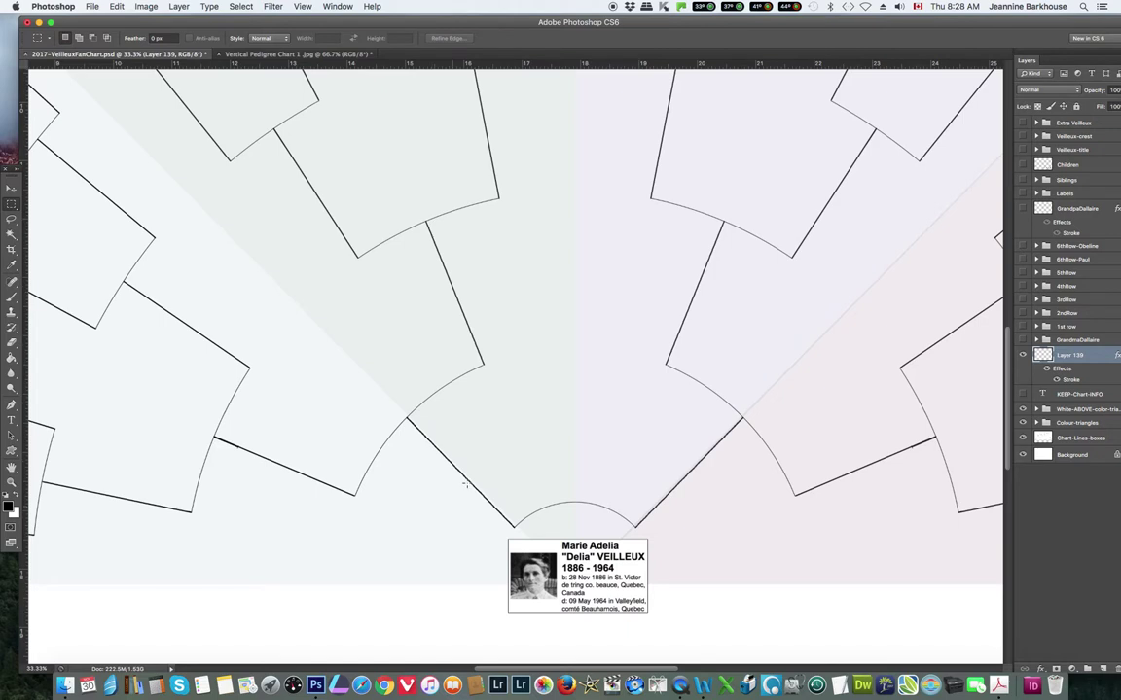
pyautogui.click(115, 6)
pyautogui.click(123, 116)
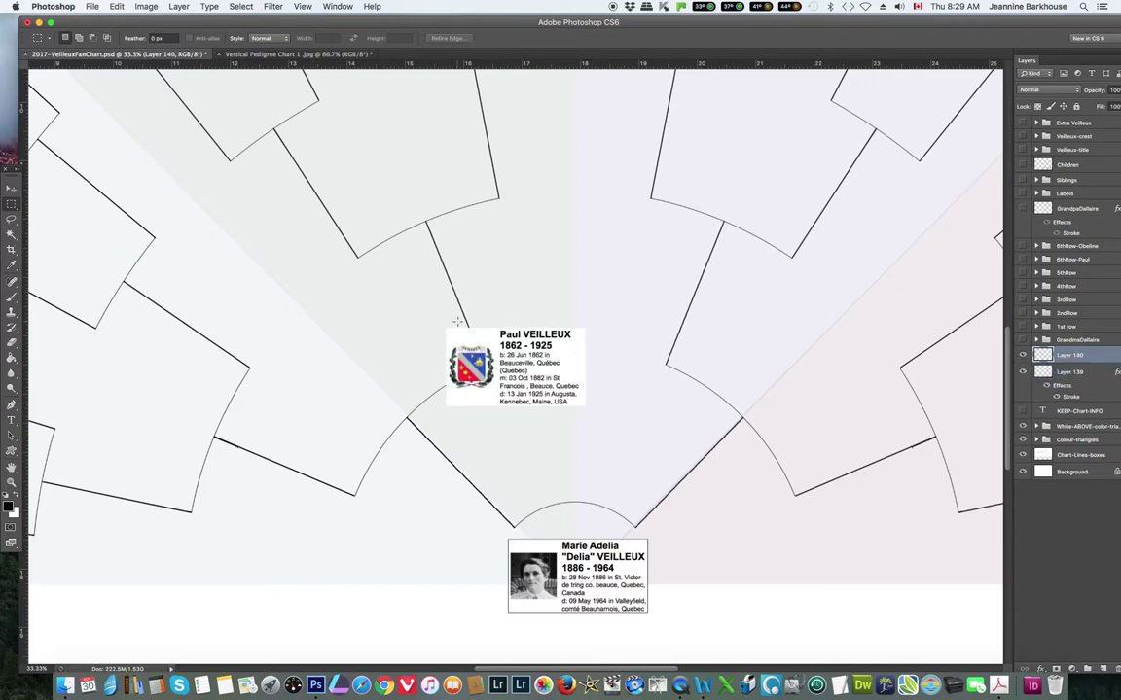
pyautogui.click(1042, 669)
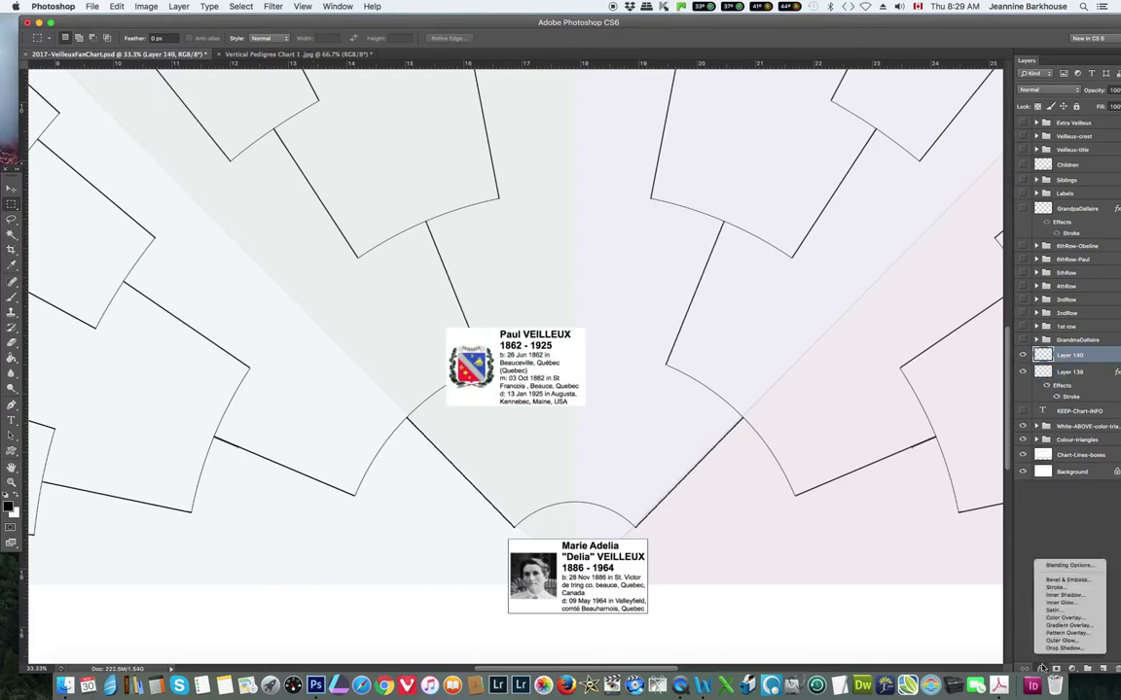
pyautogui.click(1054, 586)
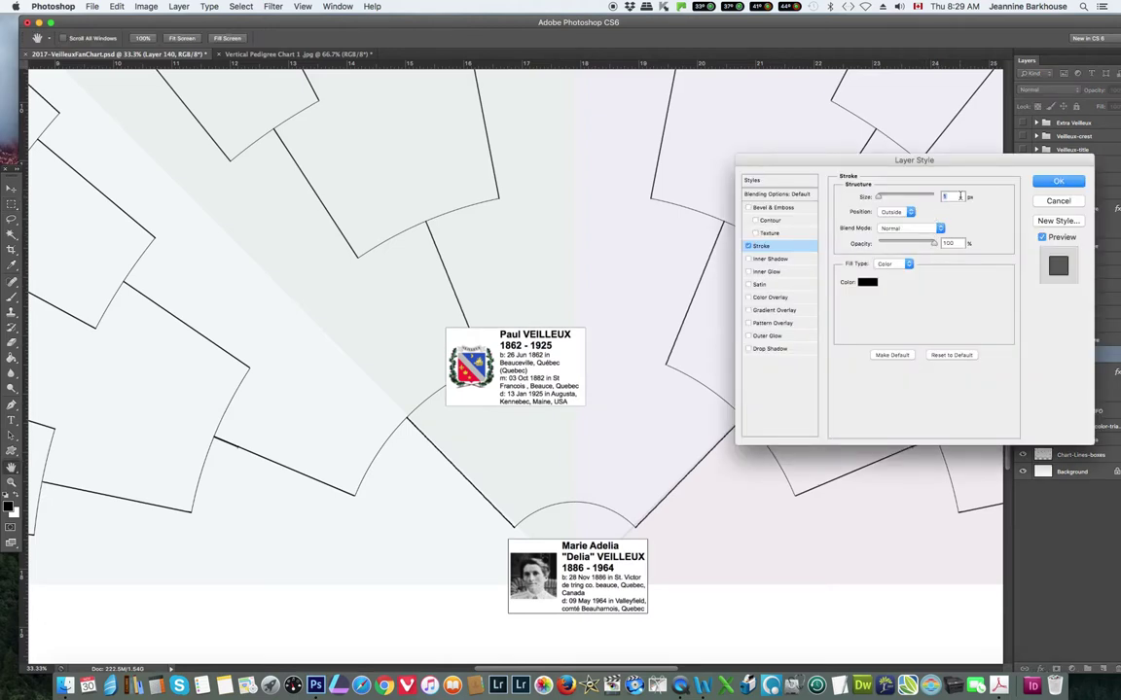
pyautogui.write('2')
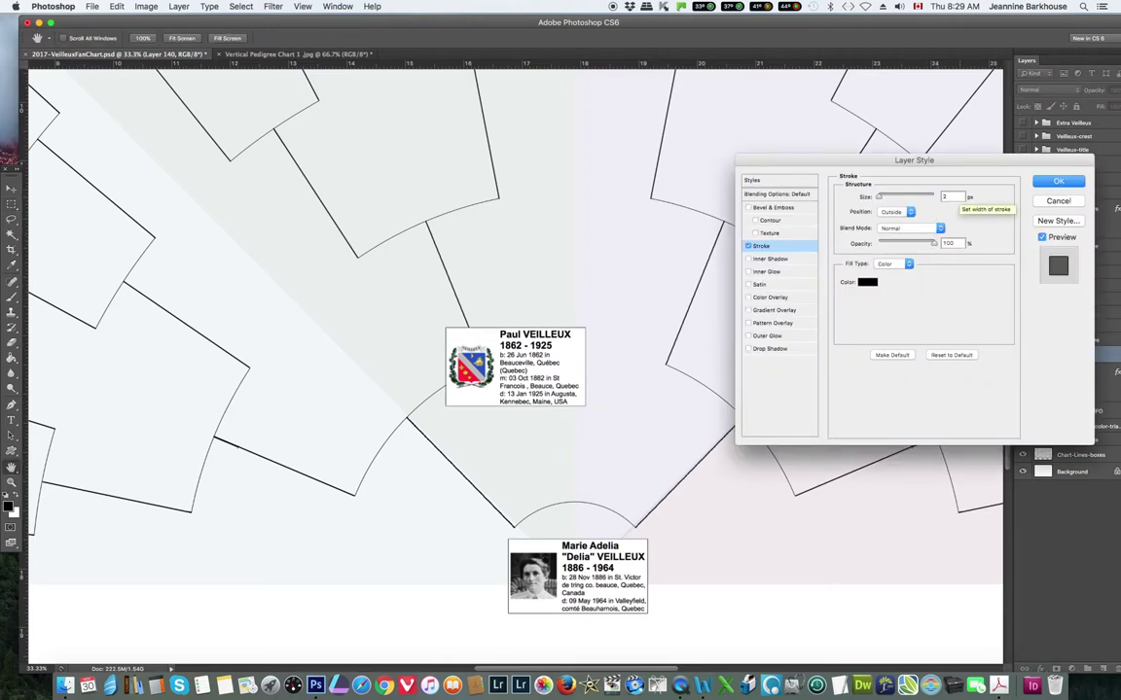
pyautogui.press('Return')
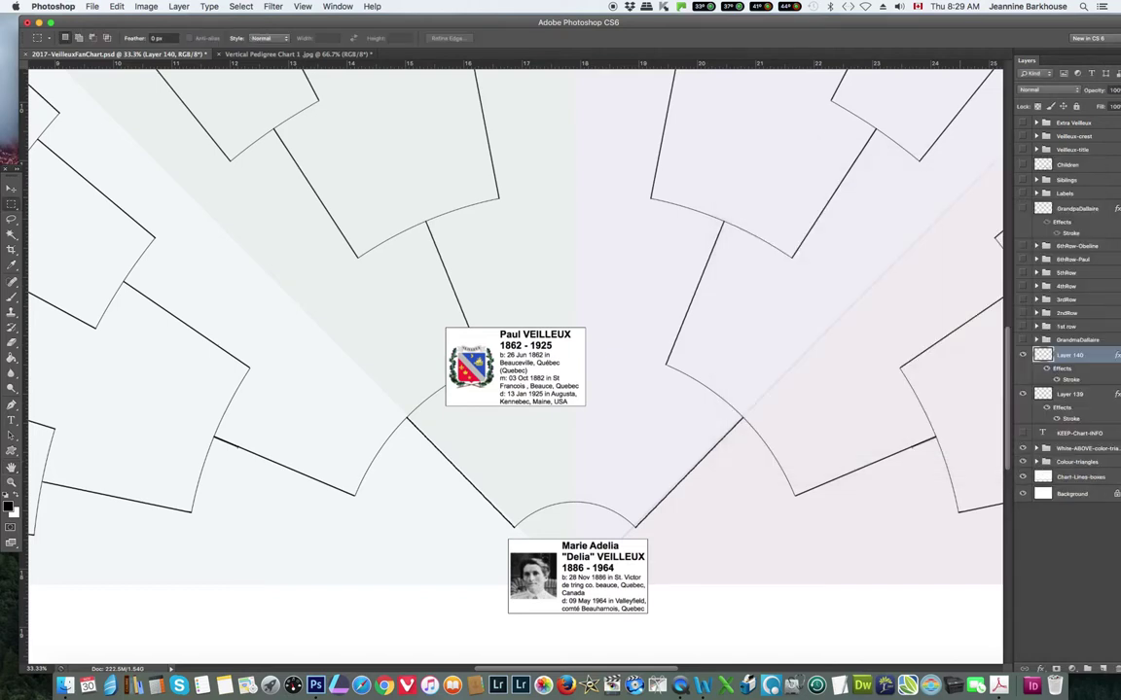
# Move the crest box onto the left diagonal connector line between the small central arc and the next arc
pyautogui.click(11, 187)
pyautogui.click(575, 356)
pyautogui.moveTo(577, 356); pyautogui.dragTo(479, 463)
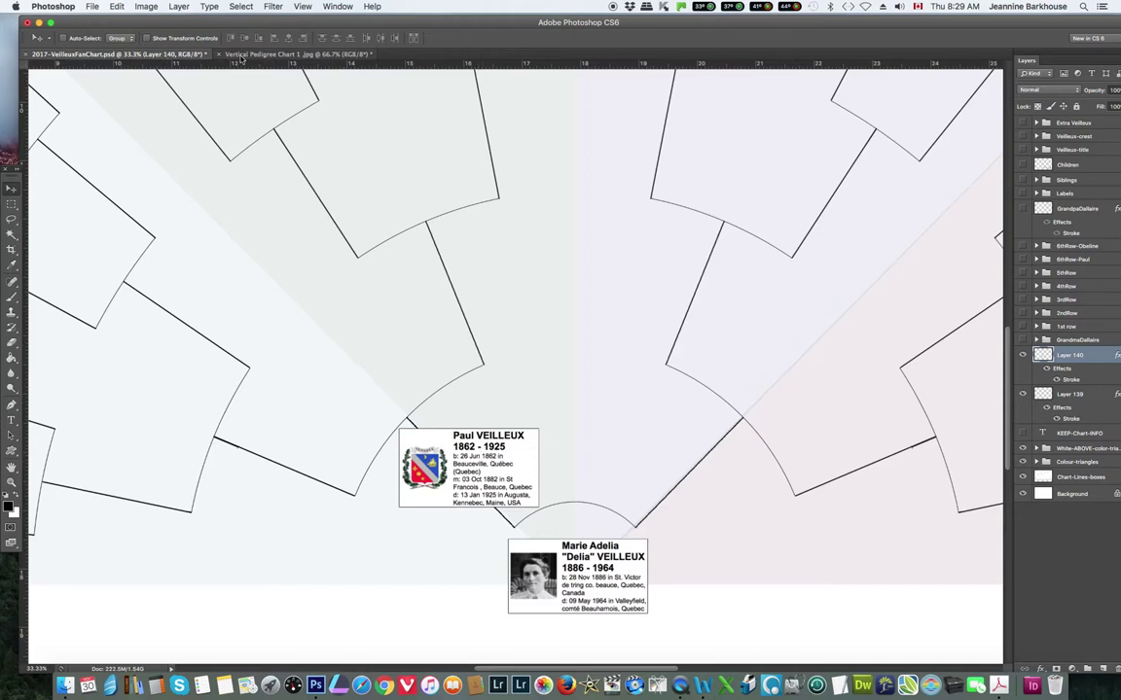
# In Vertical Pedigree Chart 1, copy the mother's box at the other end of the same row using a rectangular marquee selection
pyautogui.click(292, 53)
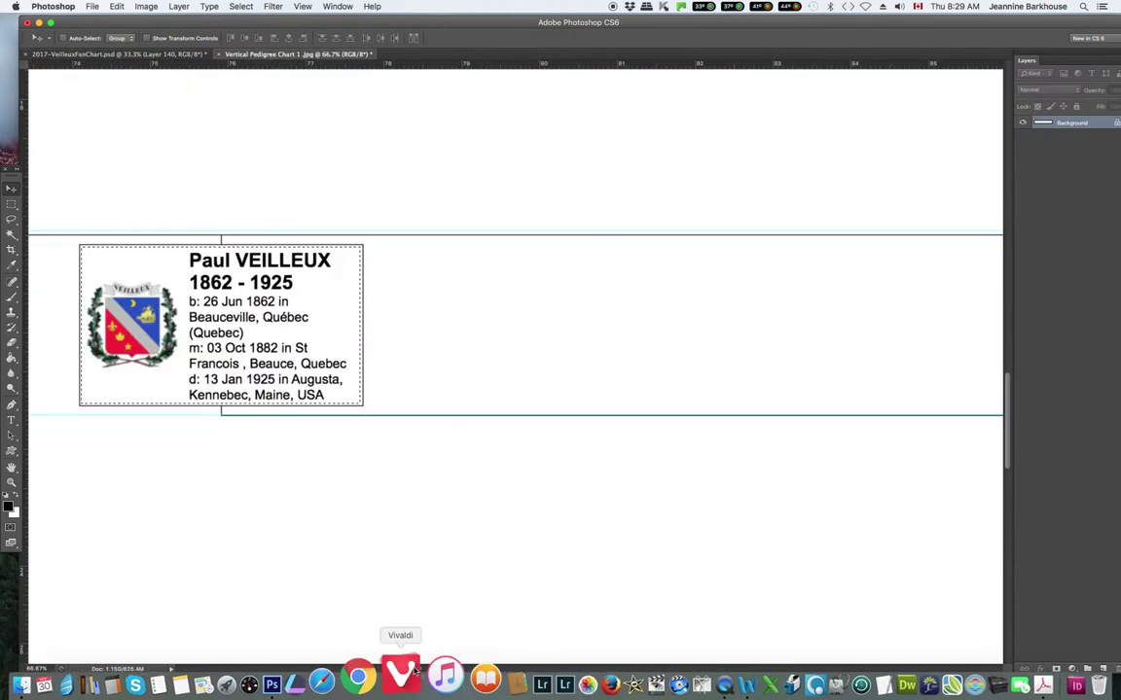
pyautogui.moveTo(399, 670); pyautogui.dragTo(760, 688)
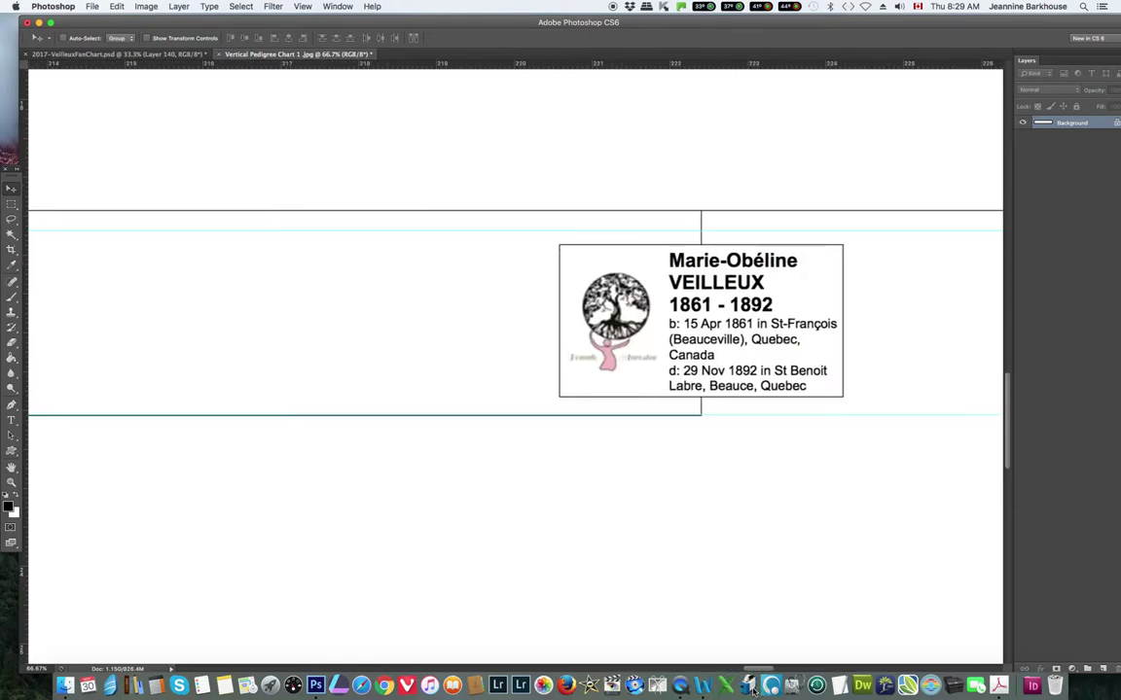
pyautogui.click(6, 206)
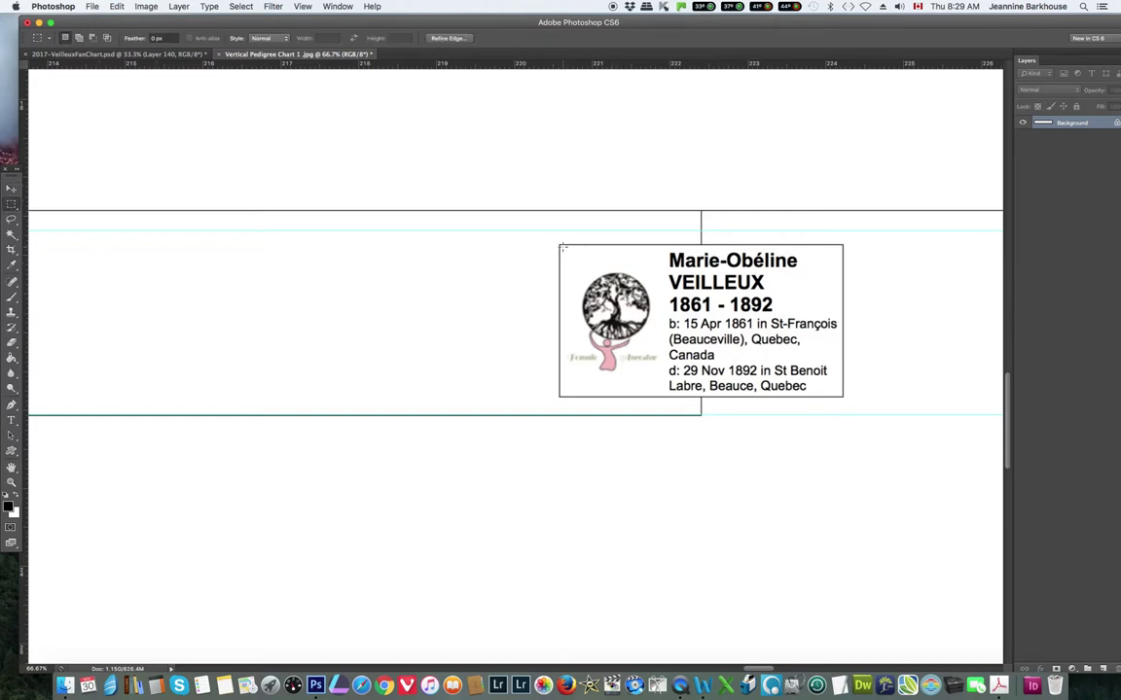
pyautogui.moveTo(560, 245); pyautogui.dragTo(842, 396)
pyautogui.click(115, 6)
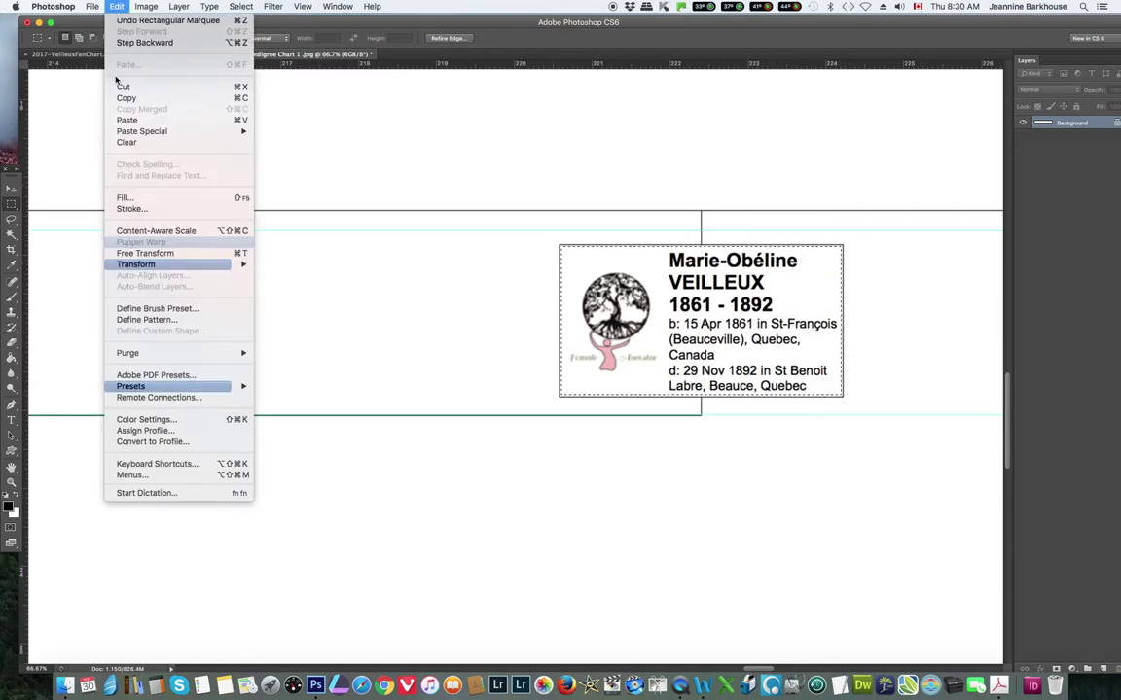
pyautogui.click(126, 90)
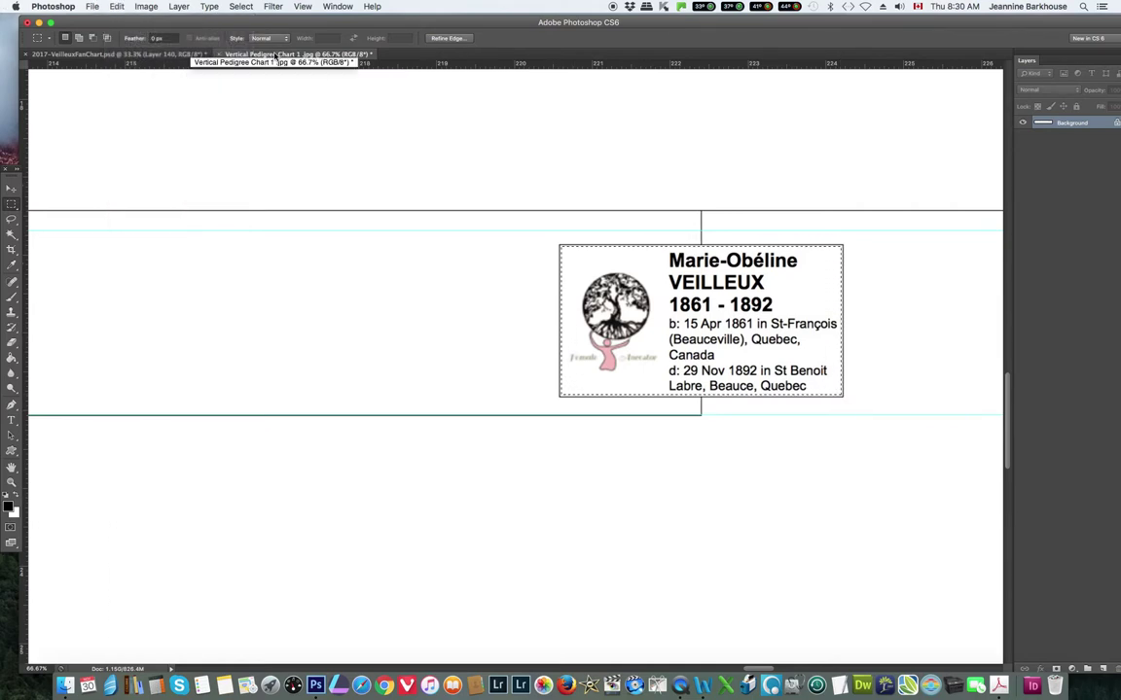
# Paste the mother's box into 2017-VeilleuxFanChart.psd and add a black outside stroke to its layer
pyautogui.click(143, 56)
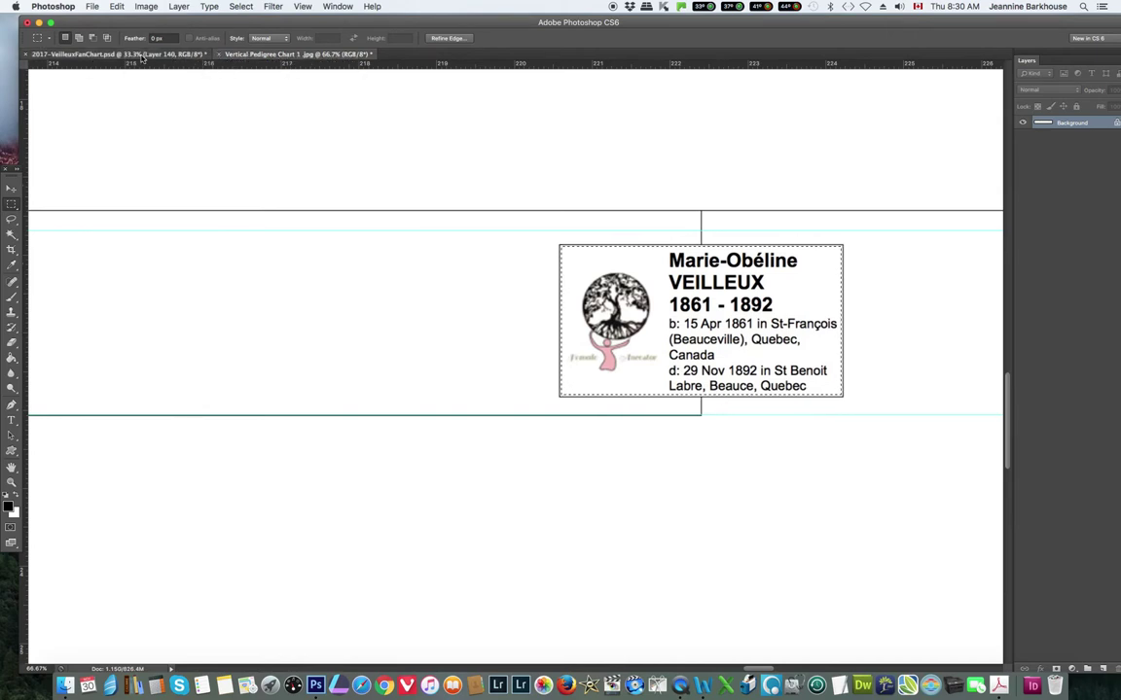
pyautogui.click(119, 8)
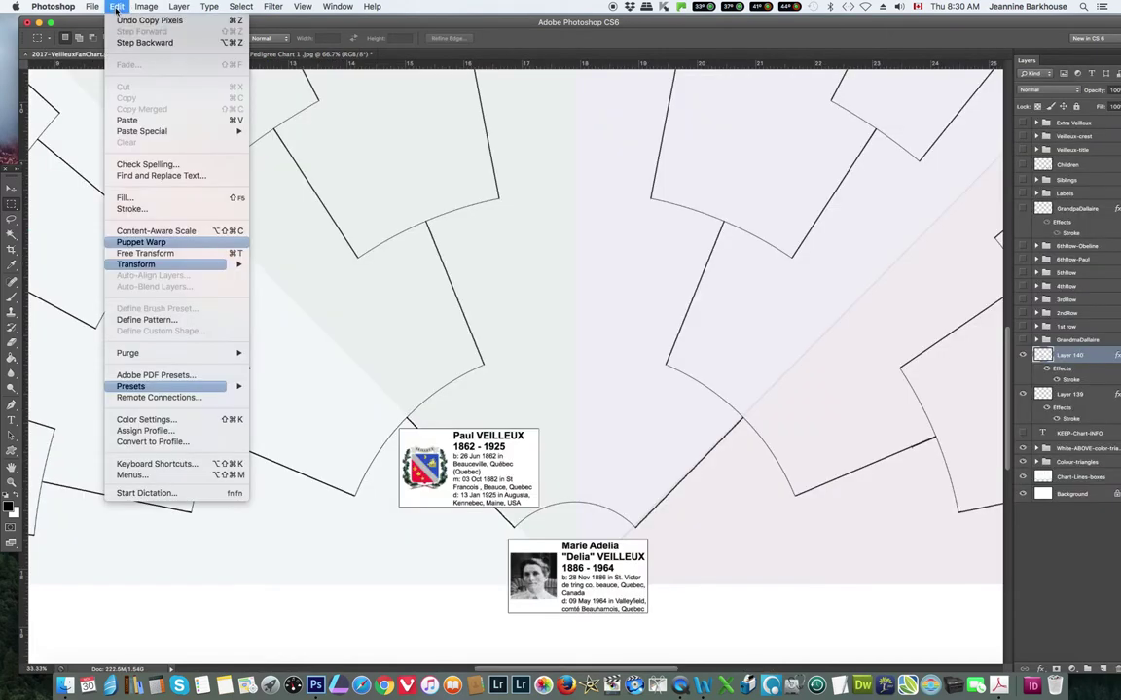
pyautogui.click(130, 121)
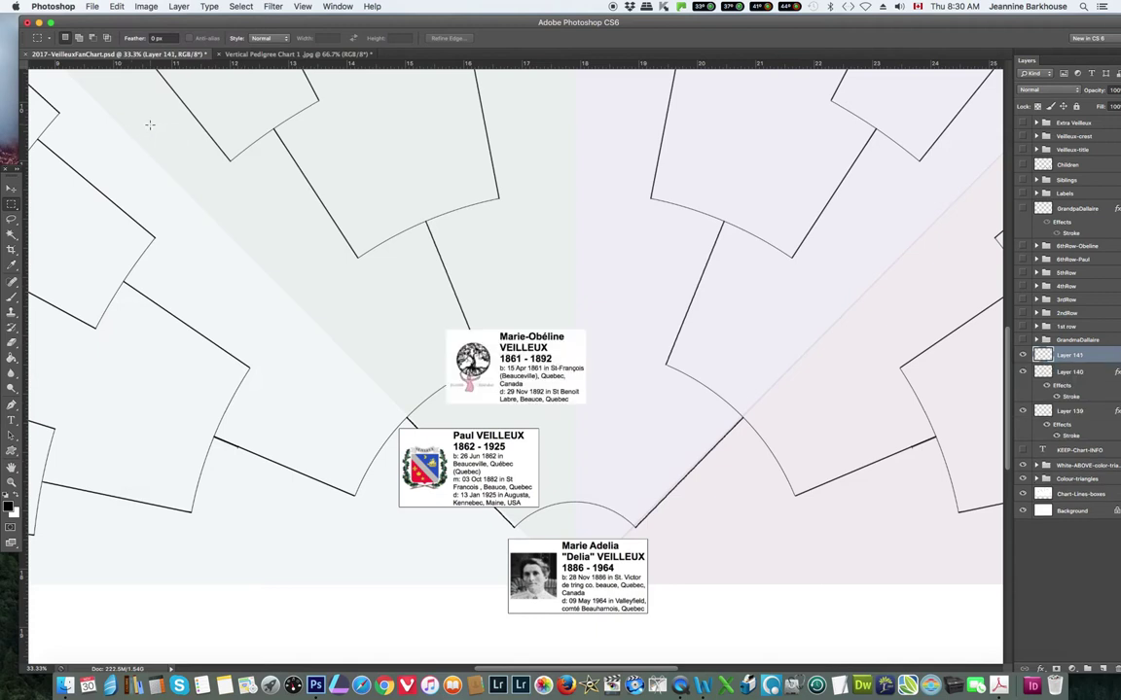
pyautogui.click(1040, 669)
pyautogui.click(1056, 588)
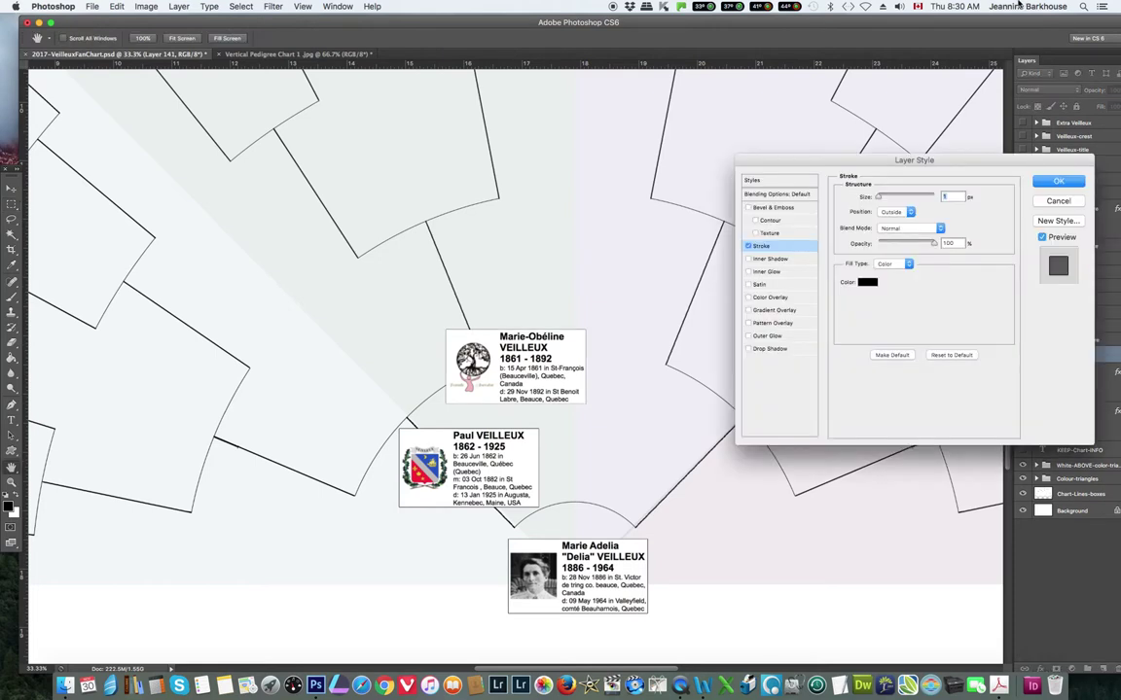
pyautogui.press('Return')
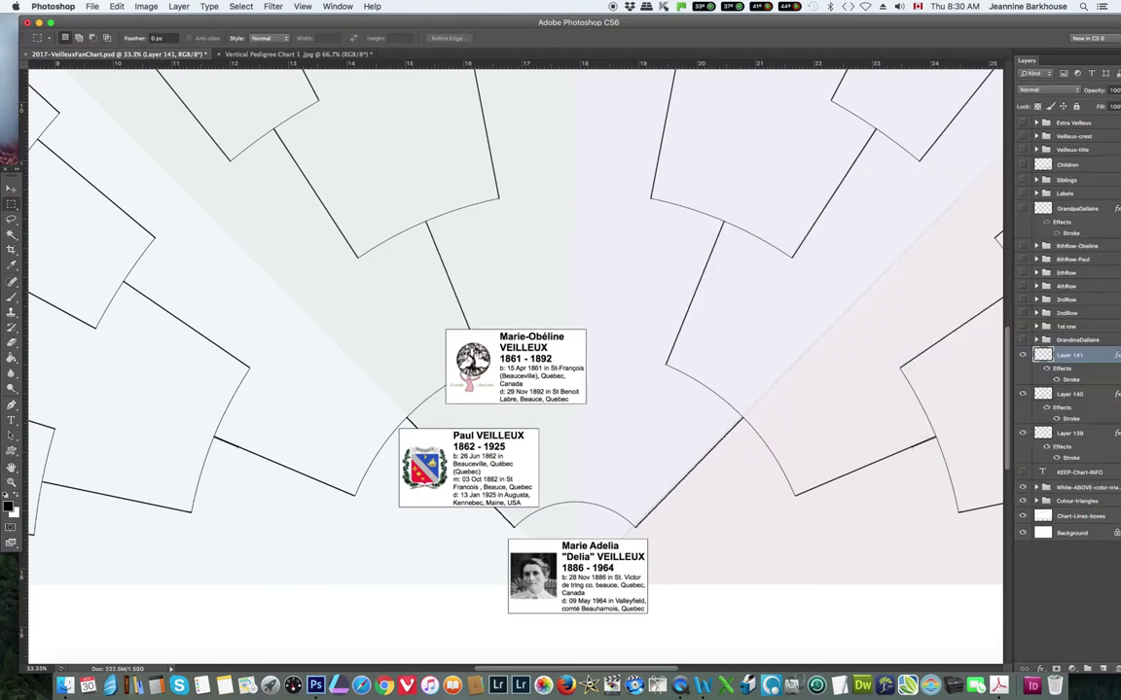
# Position the mother's box over the right diagonal connector, level with the crest box, using a horizontal guide along their top edges
pyautogui.click(12, 186)
pyautogui.moveTo(444, 332); pyautogui.dragTo(663, 462)
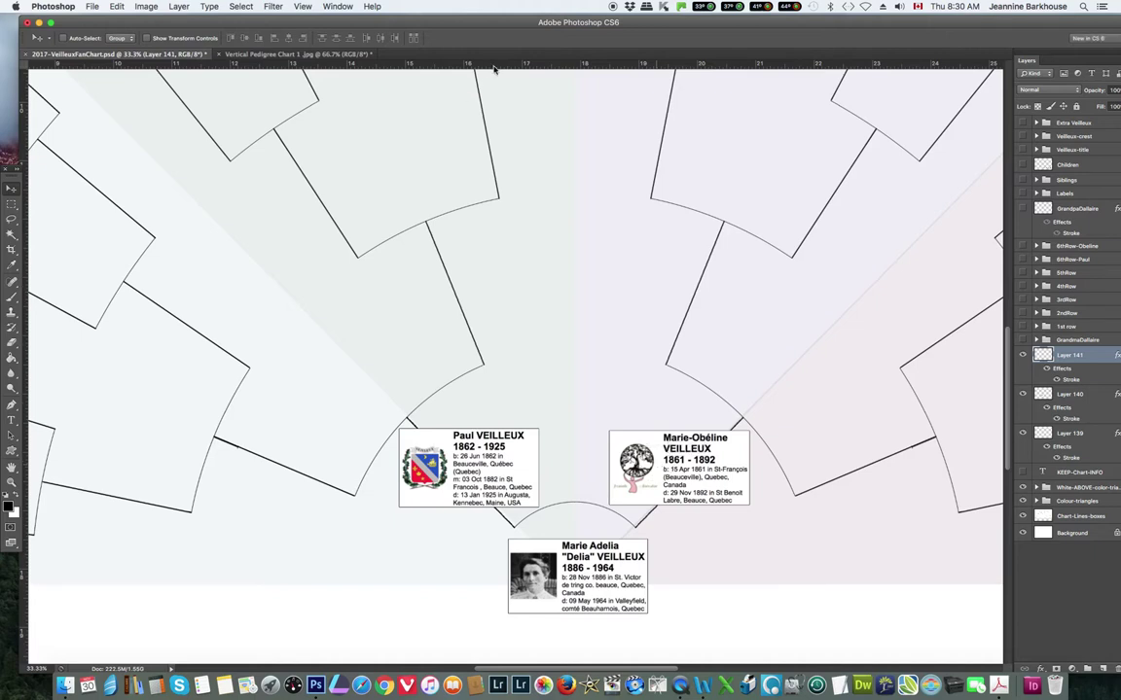
pyautogui.moveTo(526, 65); pyautogui.dragTo(518, 428)
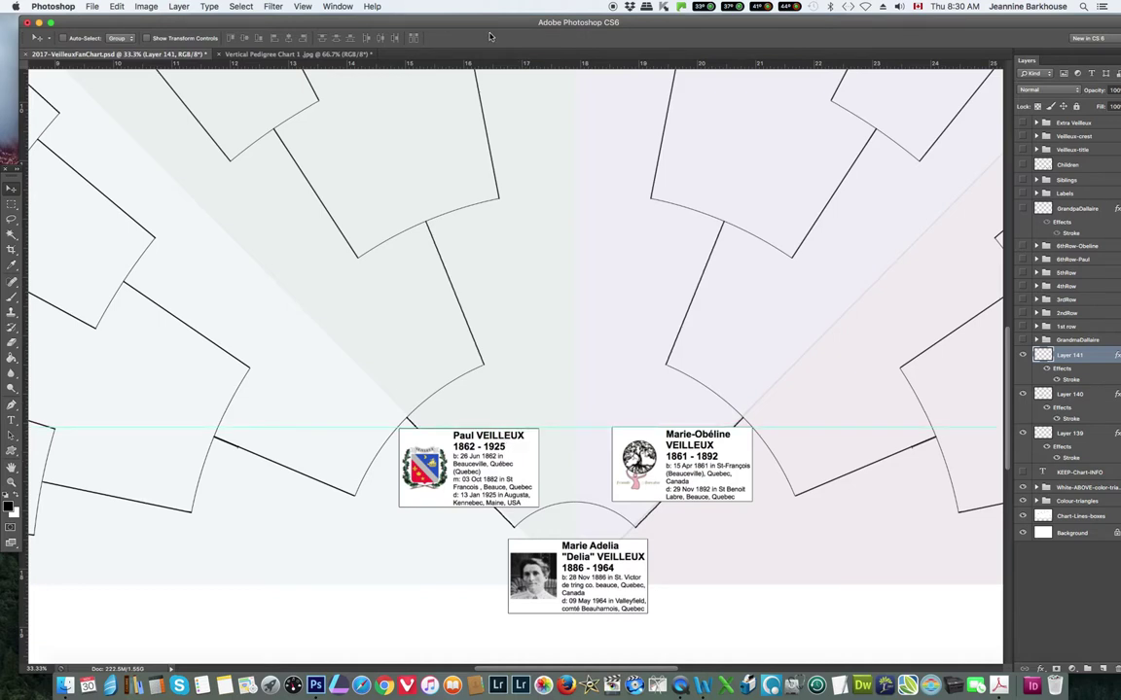
pyautogui.hotkey('shift', 'Left')
pyautogui.hotkey('shift', 'Left')
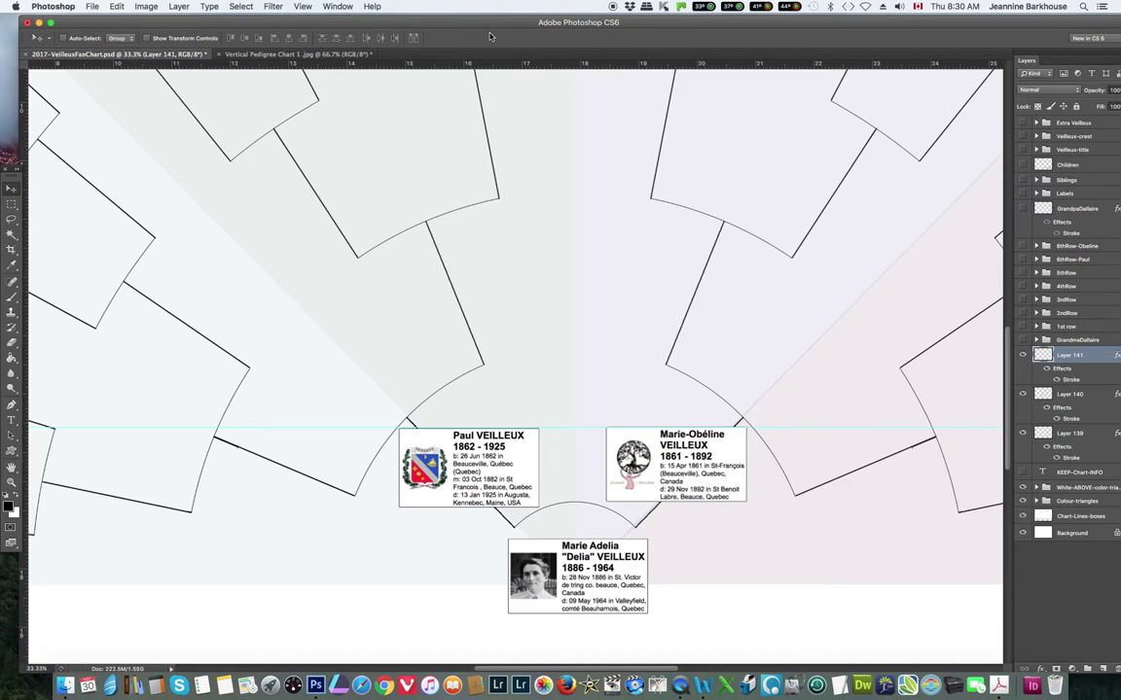
# In Vertical Pedigree Chart 1, place a horizontal guide just above the paternal grandfather's crest box, one generation above the father
pyautogui.click(314, 55)
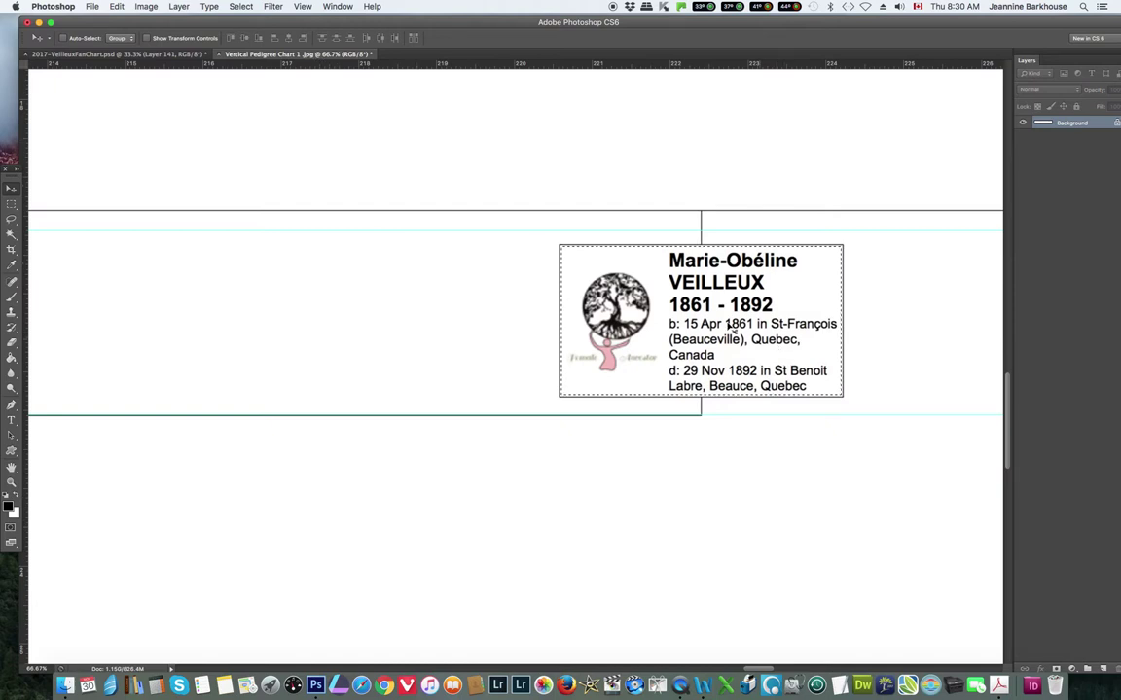
pyautogui.click(12, 483)
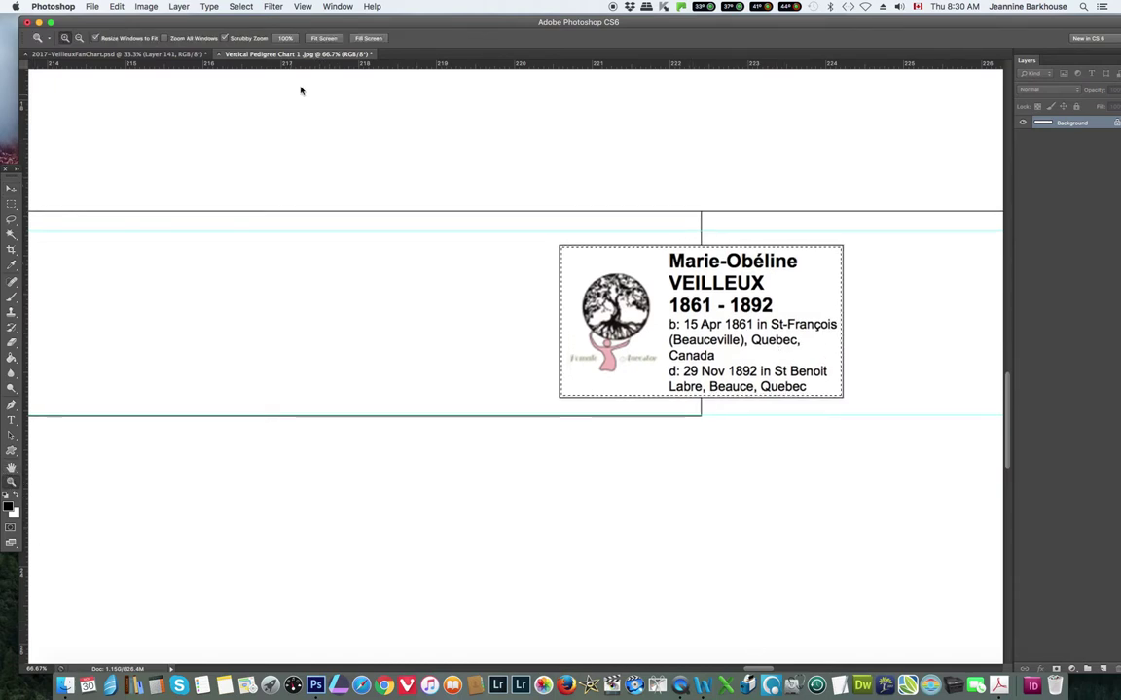
pyautogui.click(320, 38)
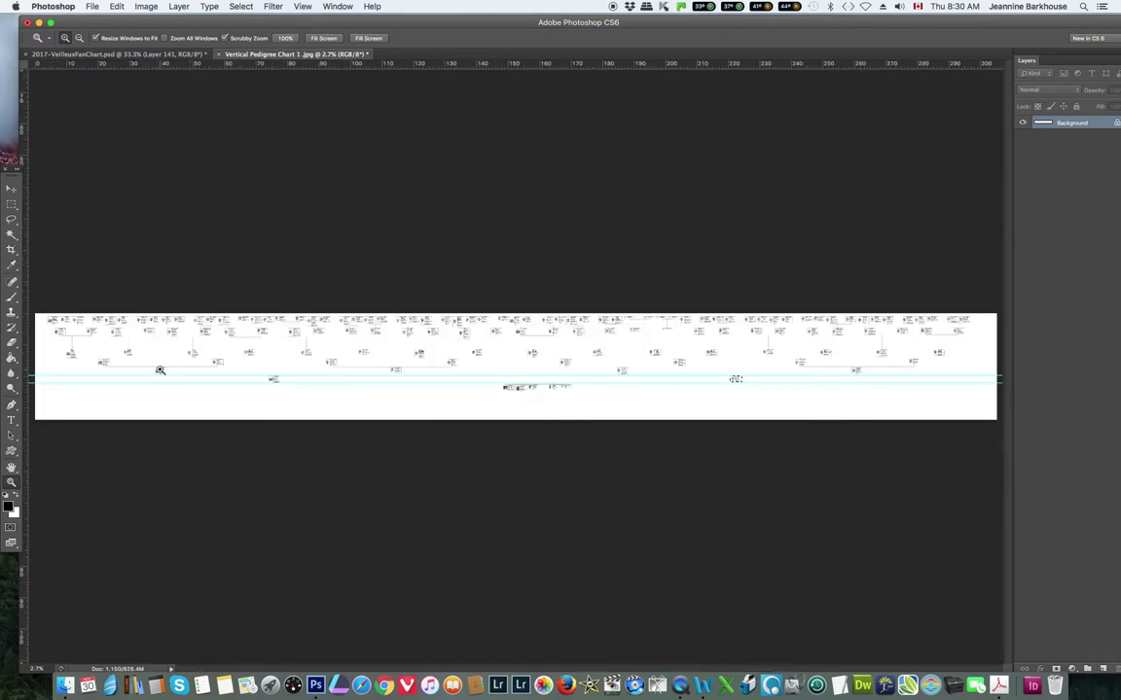
pyautogui.moveTo(151, 372); pyautogui.dragTo(162, 367)
pyautogui.click(162, 369)
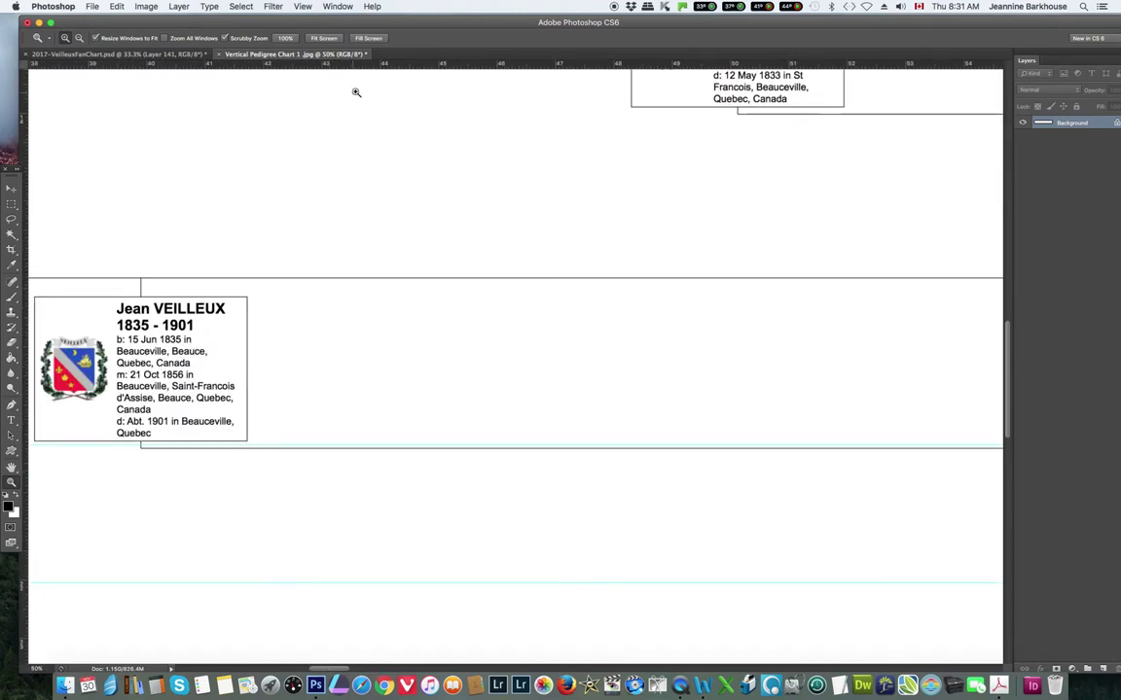
pyautogui.moveTo(398, 73); pyautogui.dragTo(370, 292)
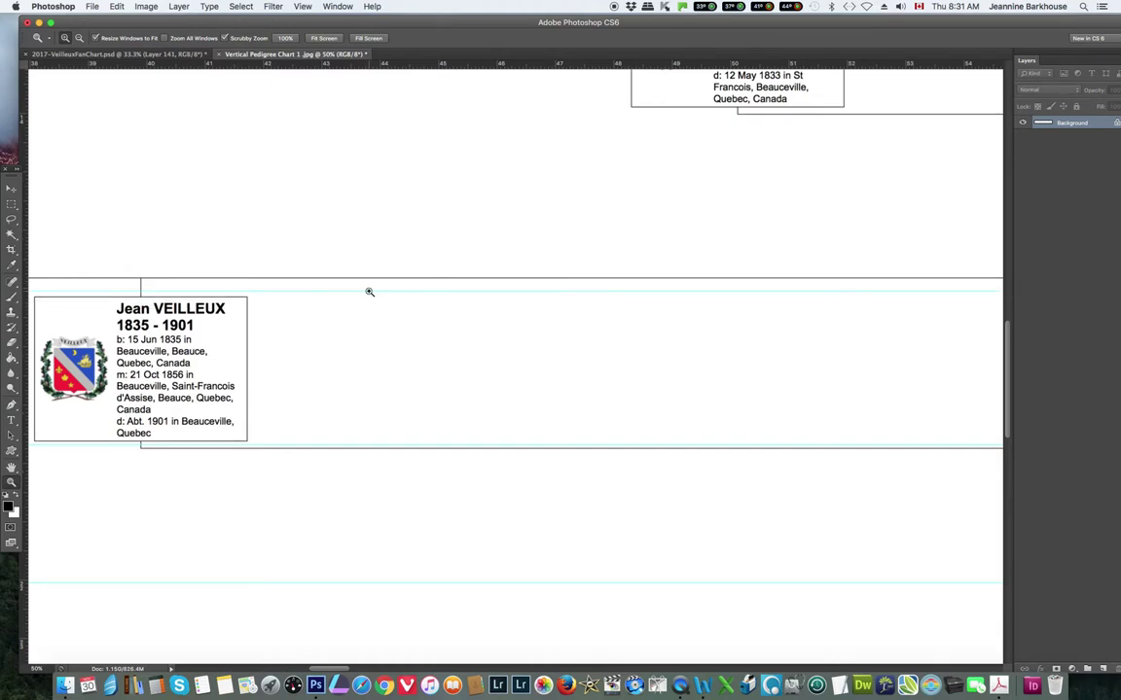
# Copy the paternal grandfather's crest box using a rectangular marquee selection just inside its border
pyautogui.click(12, 204)
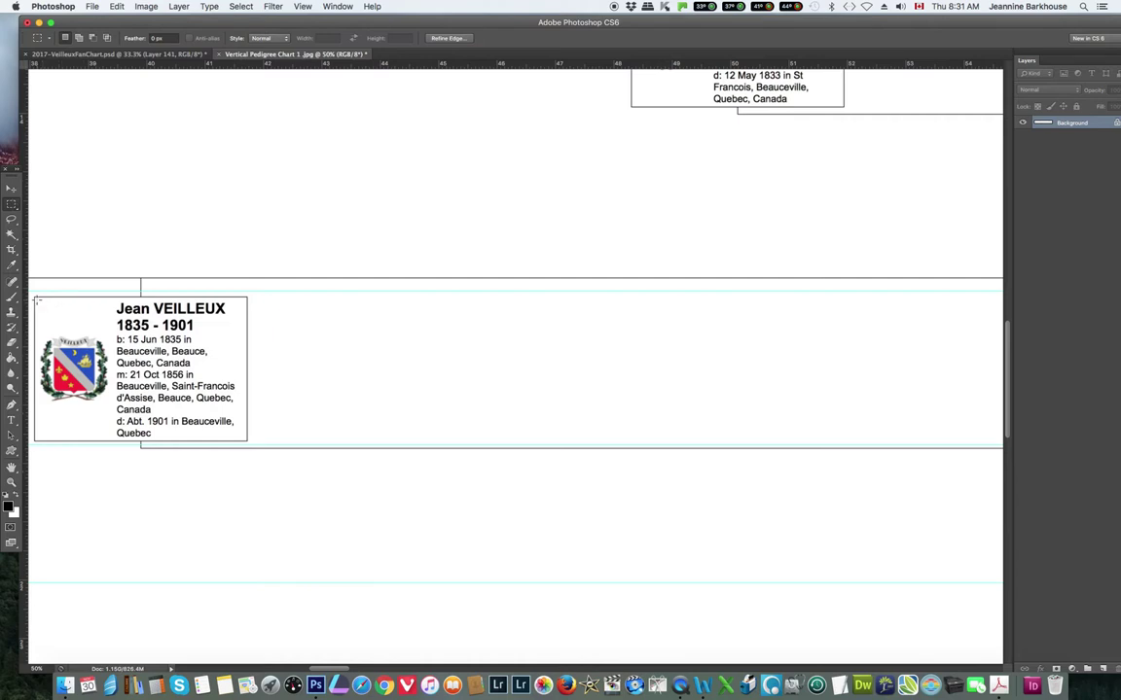
pyautogui.moveTo(35, 298); pyautogui.dragTo(244, 438)
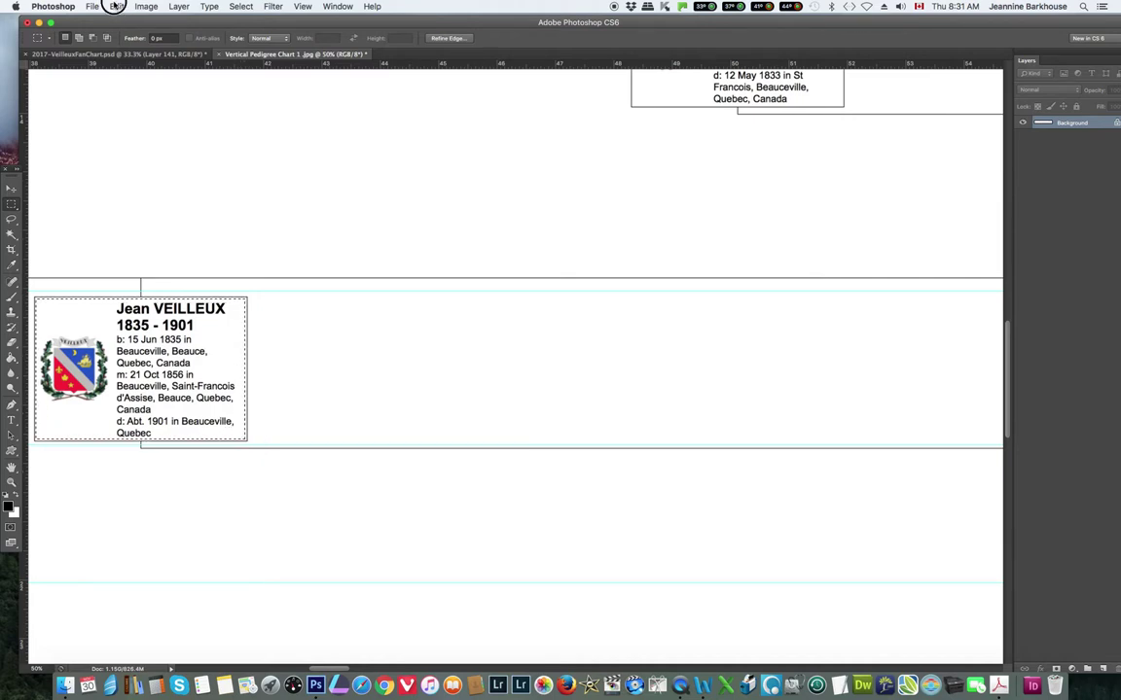
pyautogui.click(115, 6)
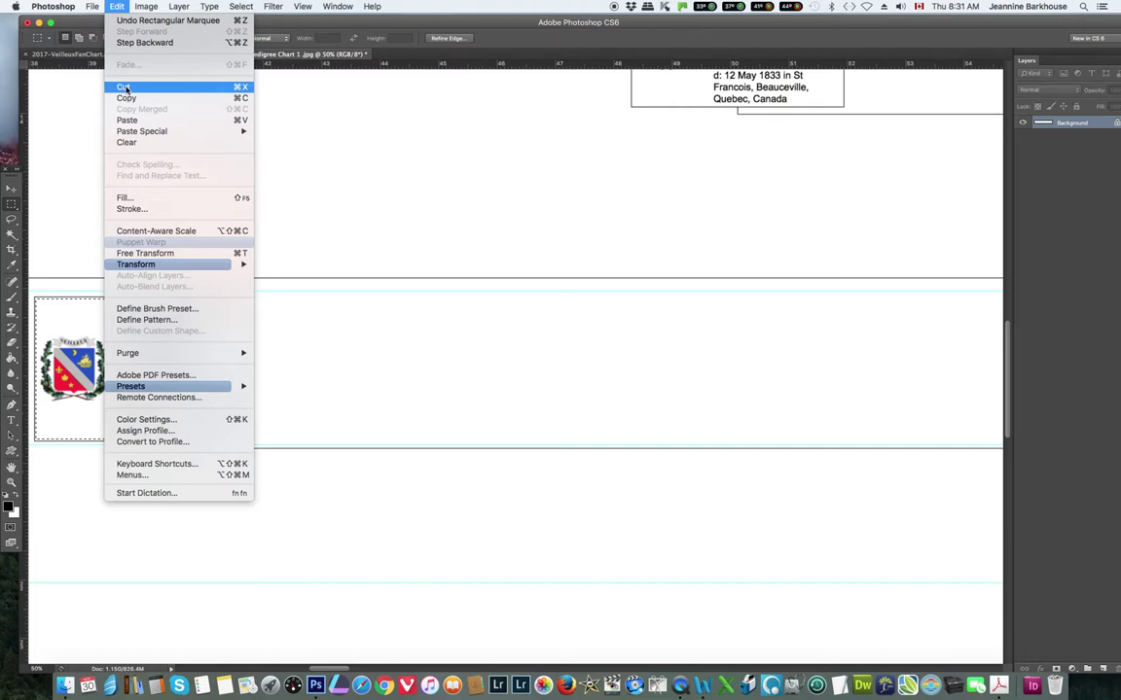
pyautogui.click(127, 97)
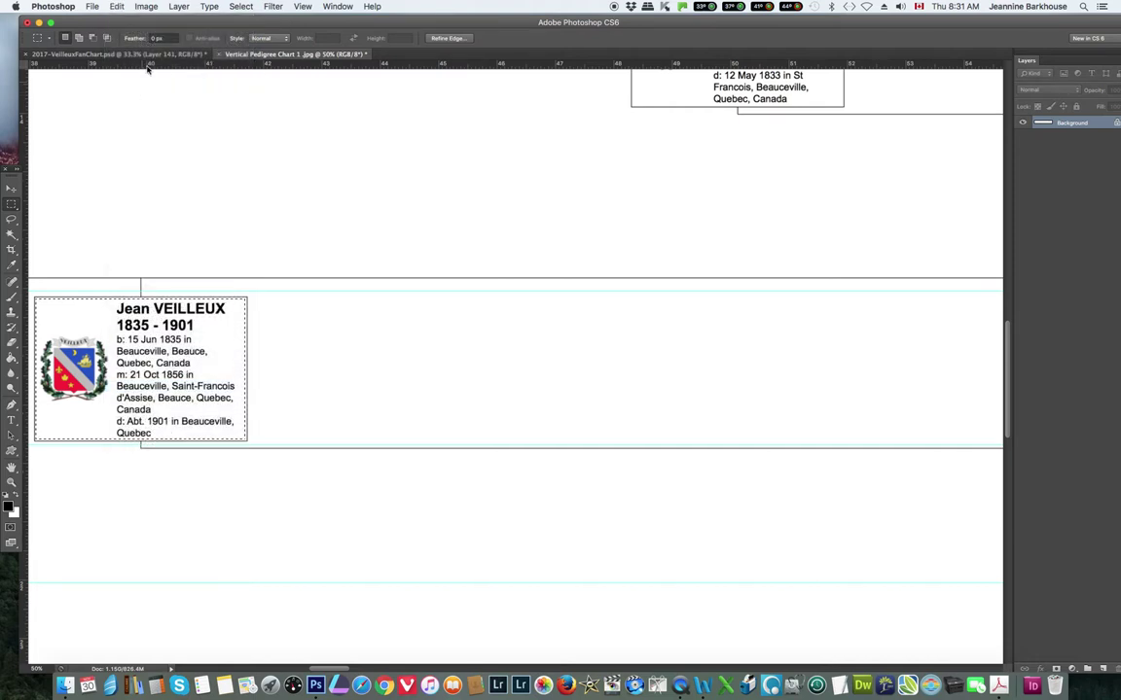
# Paste the paternal grandfather's box into 2017-VeilleuxFanChart.psd and add a stroke to its layer
pyautogui.hotkey('ctrl', 'Tab')
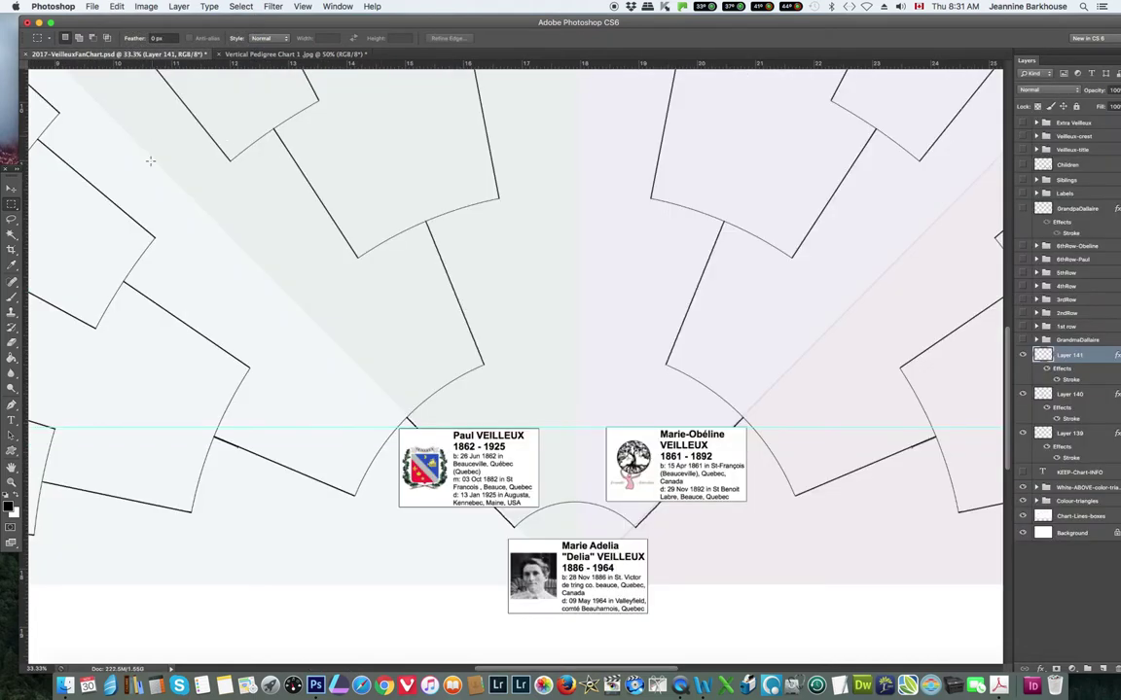
pyautogui.click(116, 6)
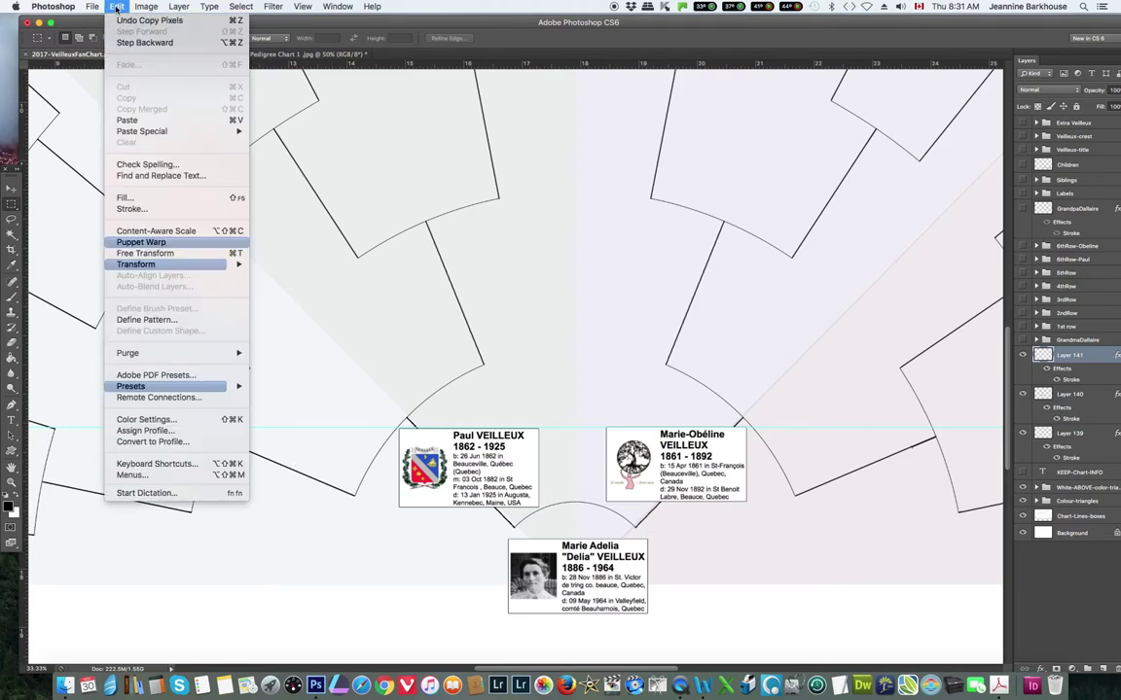
pyautogui.click(125, 118)
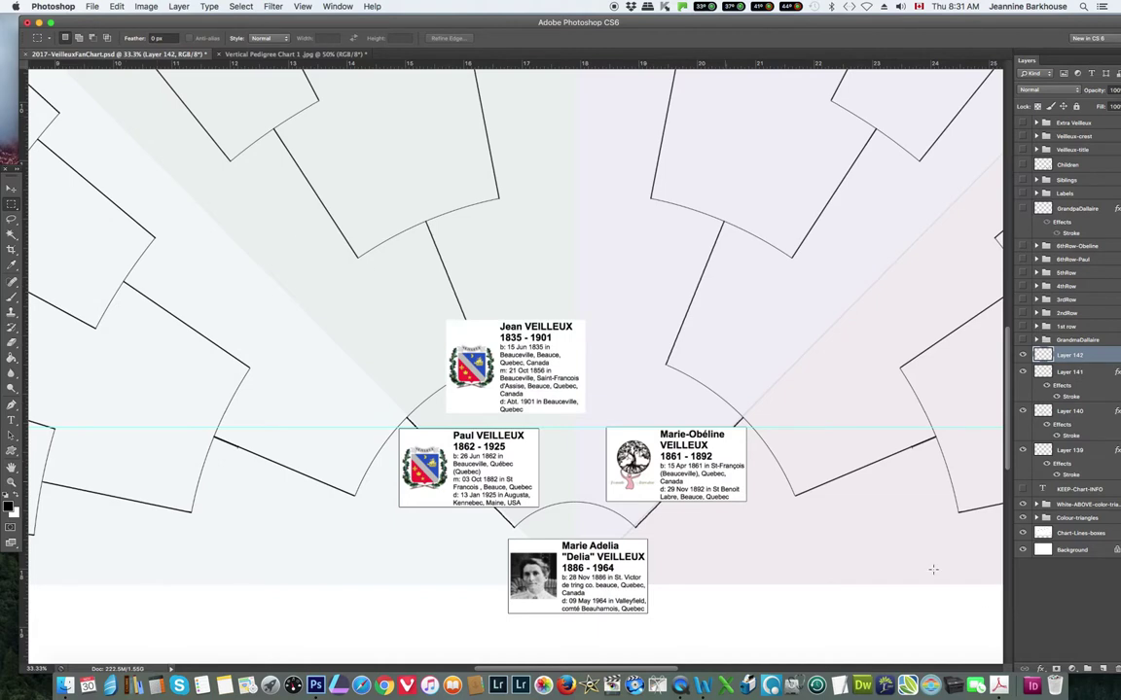
pyautogui.click(1055, 670)
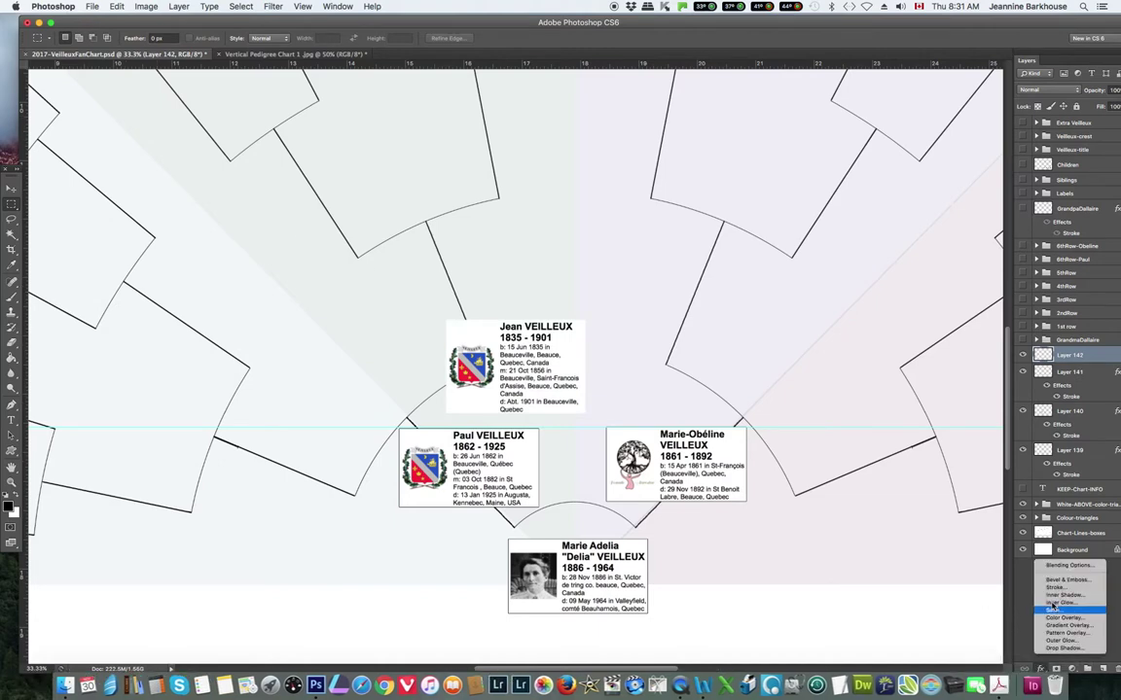
pyautogui.click(1055, 589)
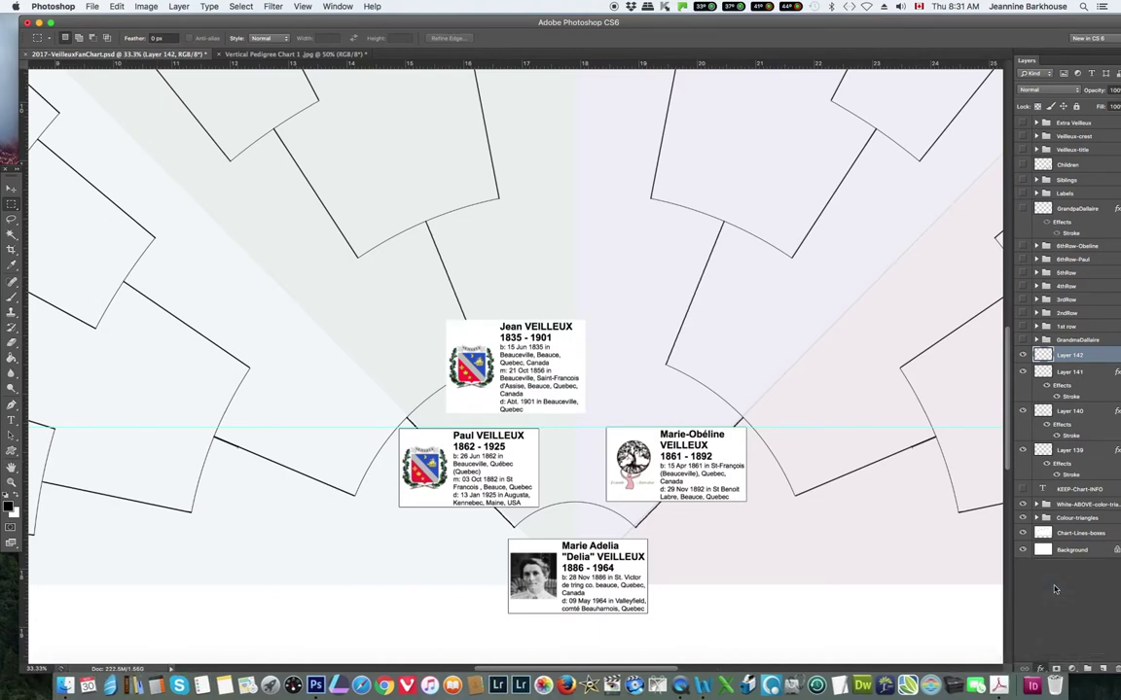
pyautogui.press('Return')
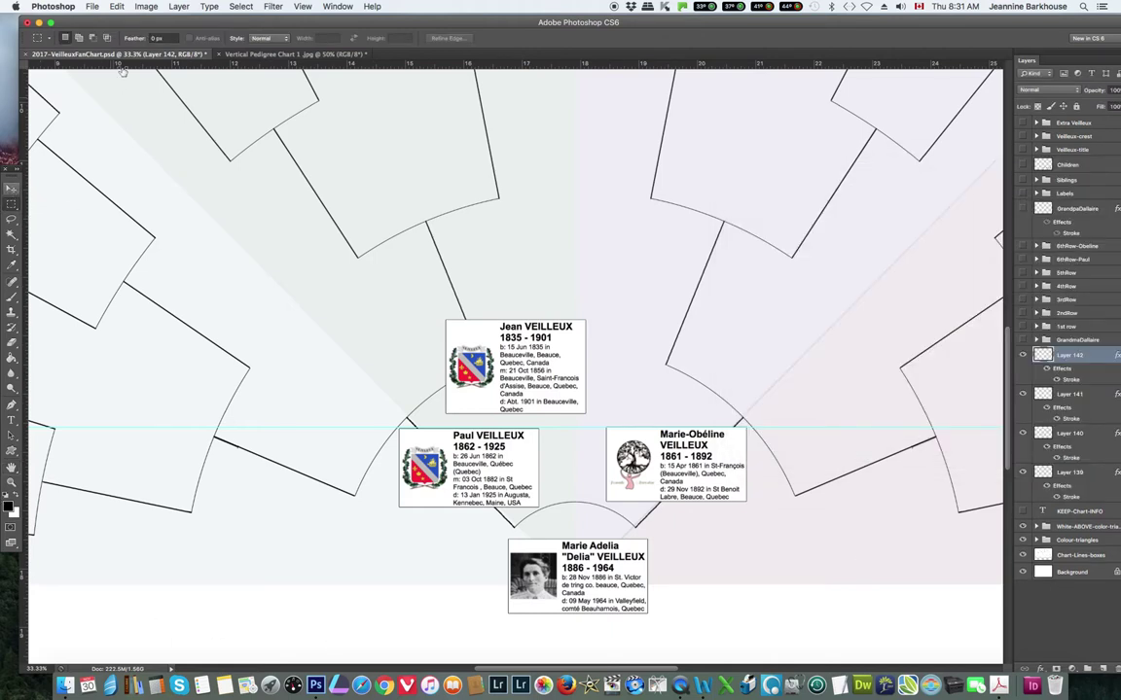
# Rotate the paternal grandfather's box 23° with Free Transform and place it over the far-left connector line beside the father's box
pyautogui.click(115, 7)
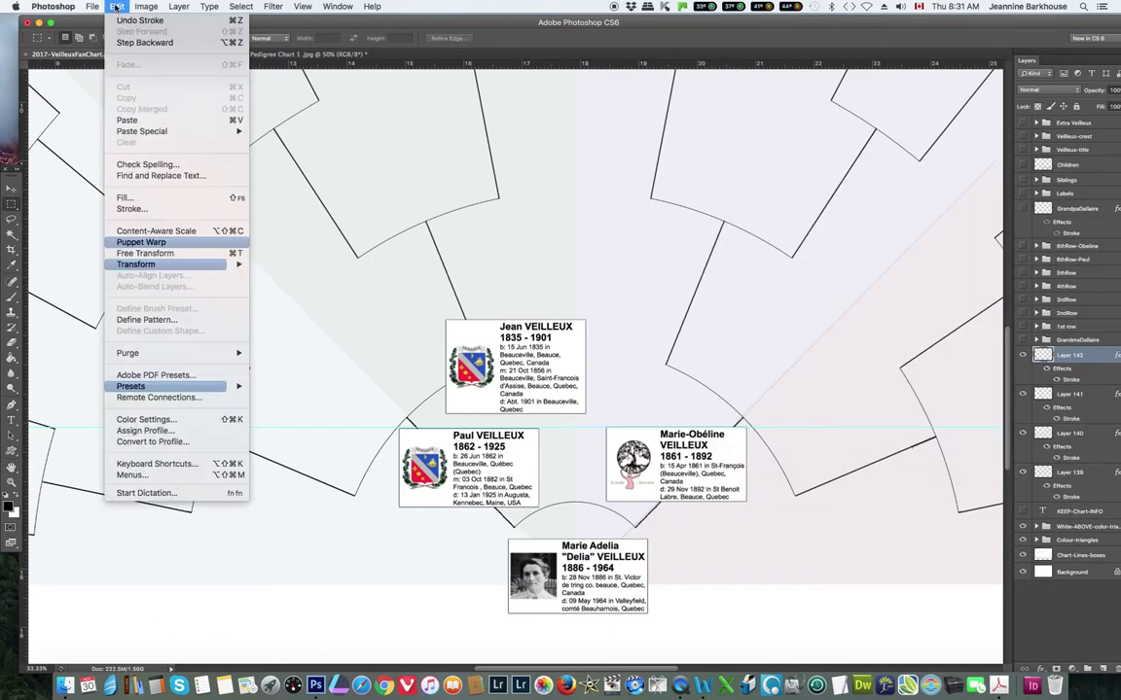
pyautogui.click(137, 254)
pyautogui.moveTo(457, 317); pyautogui.dragTo(264, 357)
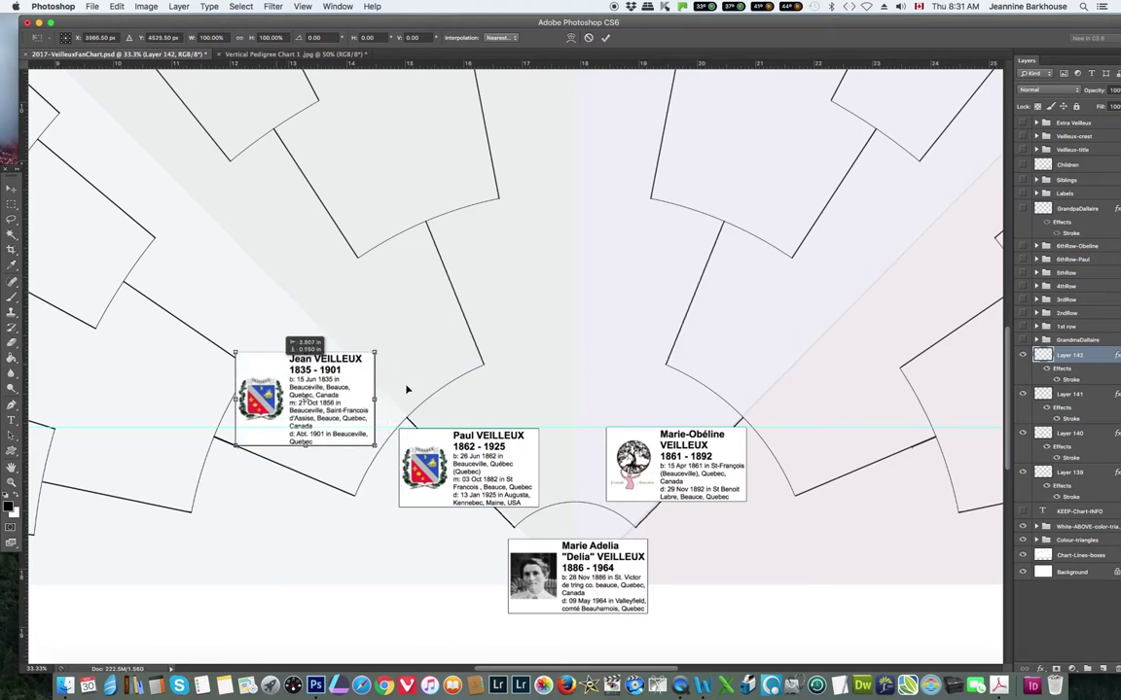
pyautogui.moveTo(391, 377); pyautogui.dragTo(405, 418)
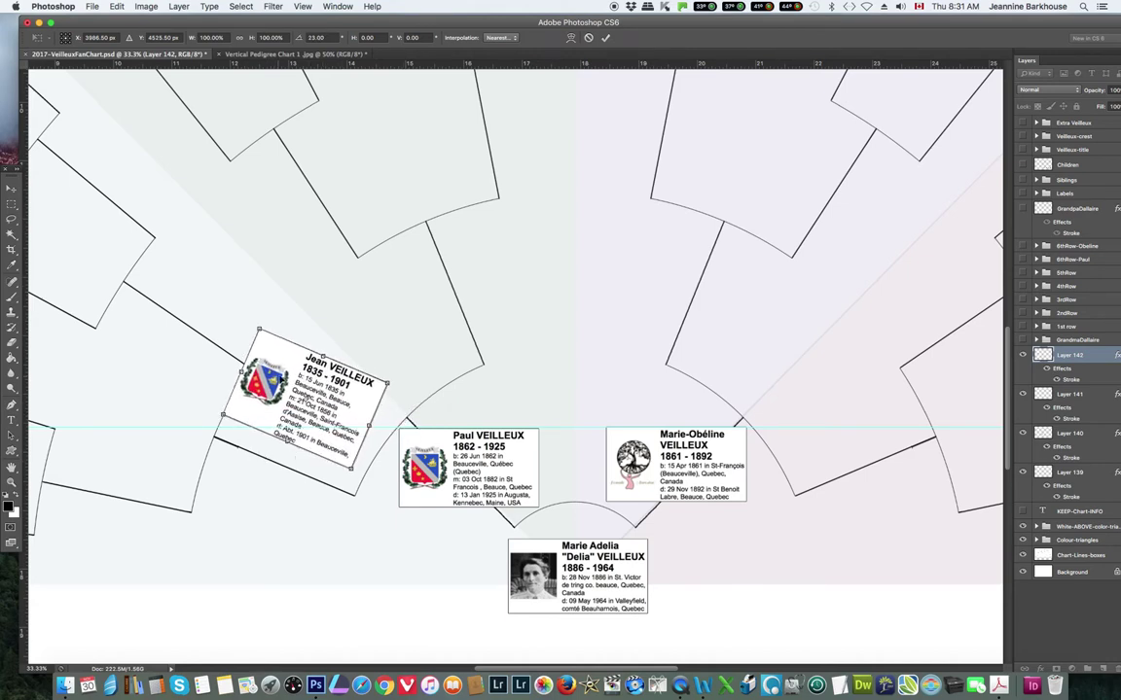
pyautogui.moveTo(282, 367); pyautogui.dragTo(268, 431)
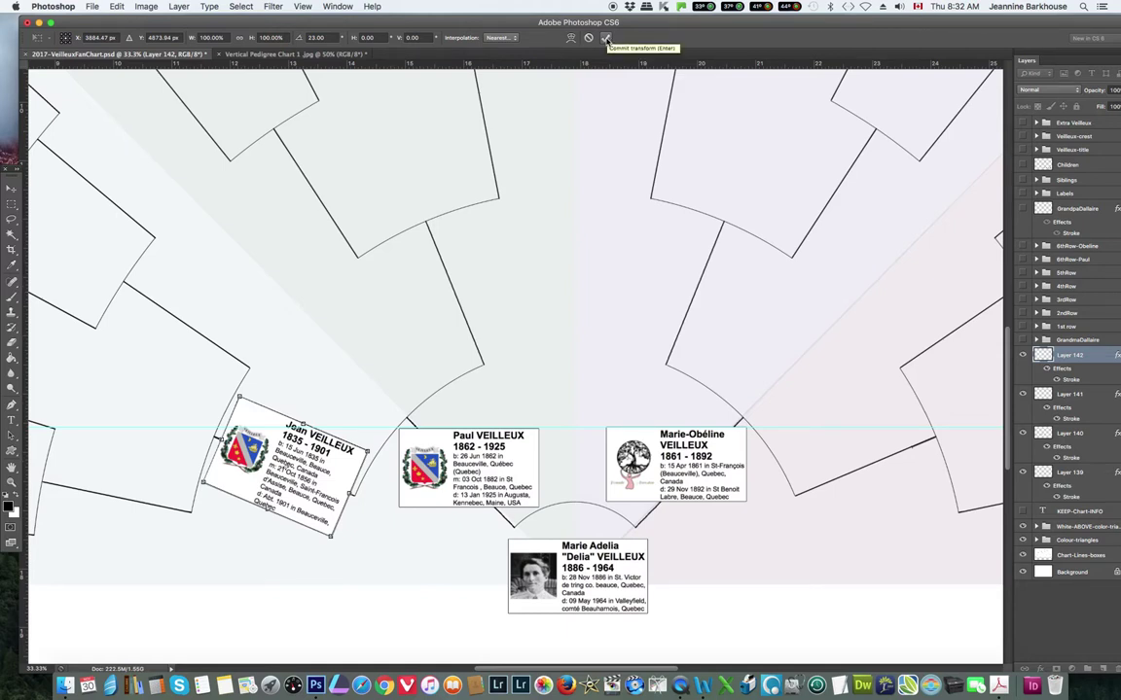
pyautogui.click(605, 38)
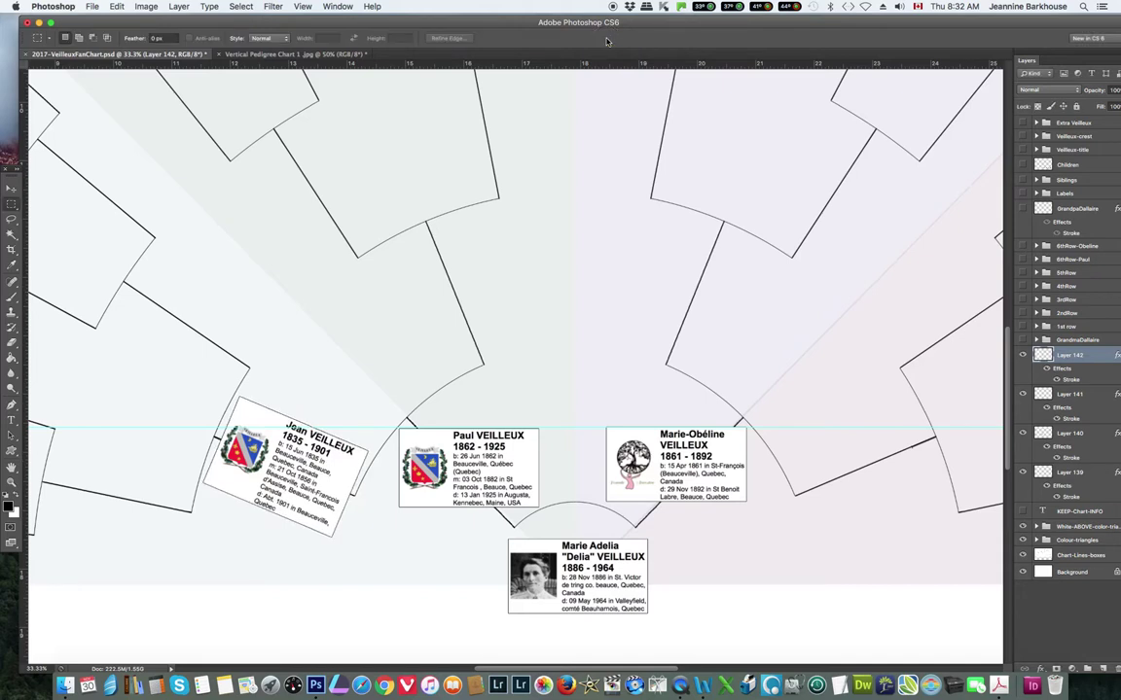
# In Vertical Pedigree Chart 1, copy the paternal grandmother's box at the other end of the same row using a rectangular marquee selection
pyautogui.click(264, 55)
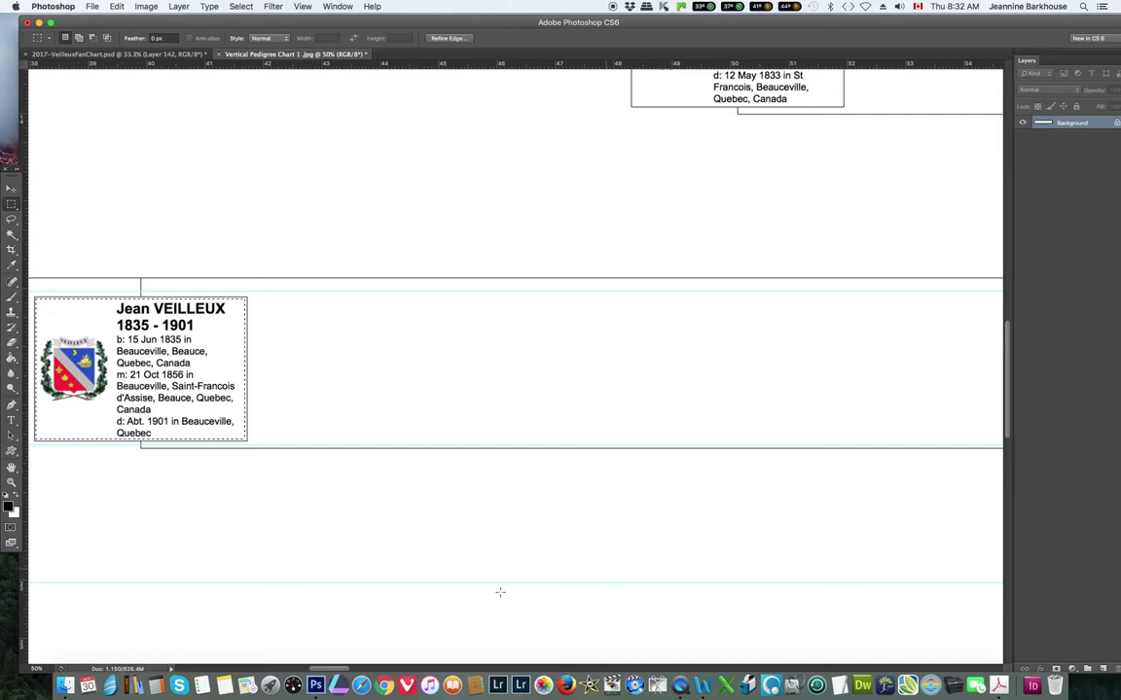
pyautogui.moveTo(322, 669); pyautogui.dragTo(495, 685)
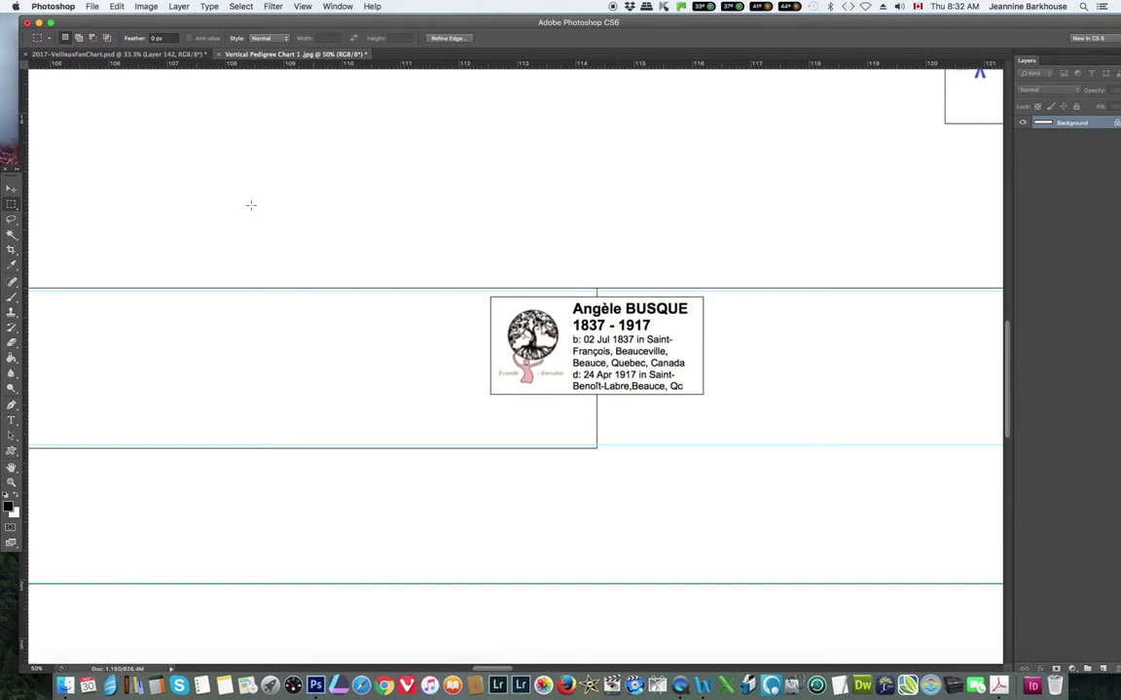
pyautogui.moveTo(492, 298); pyautogui.dragTo(700, 391)
pyautogui.click(115, 7)
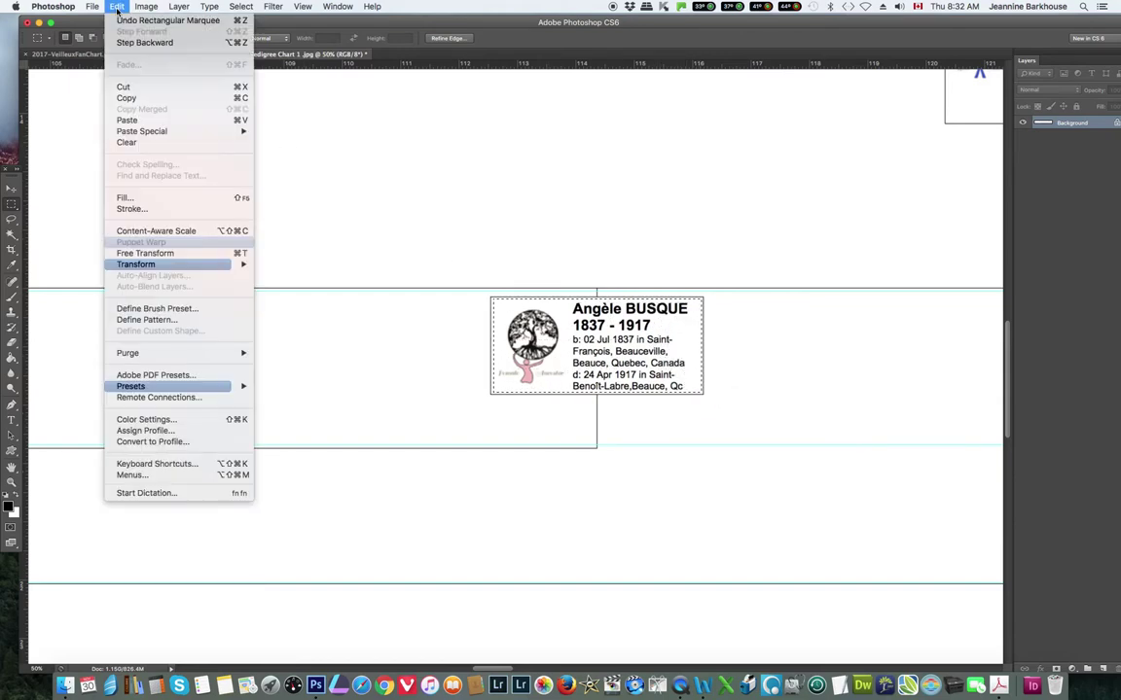
pyautogui.click(120, 99)
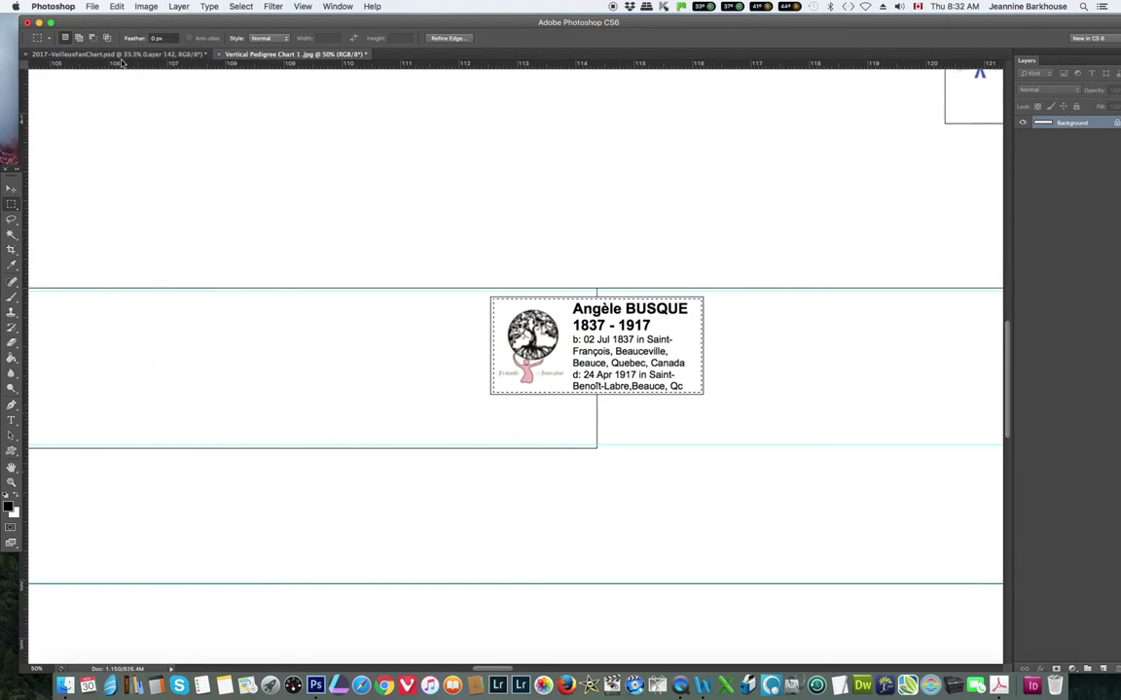
# Paste the paternal grandmother's box into 2017-VeilleuxFanChart.psd and add a stroke to its layer
pyautogui.click(87, 54)
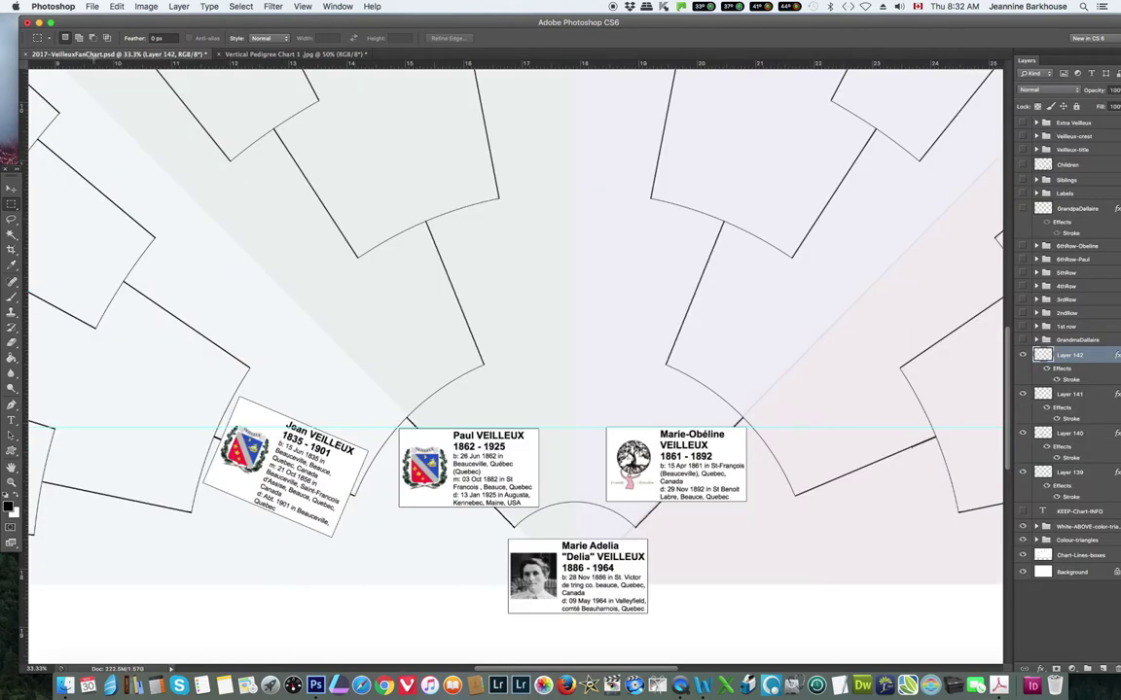
pyautogui.click(120, 7)
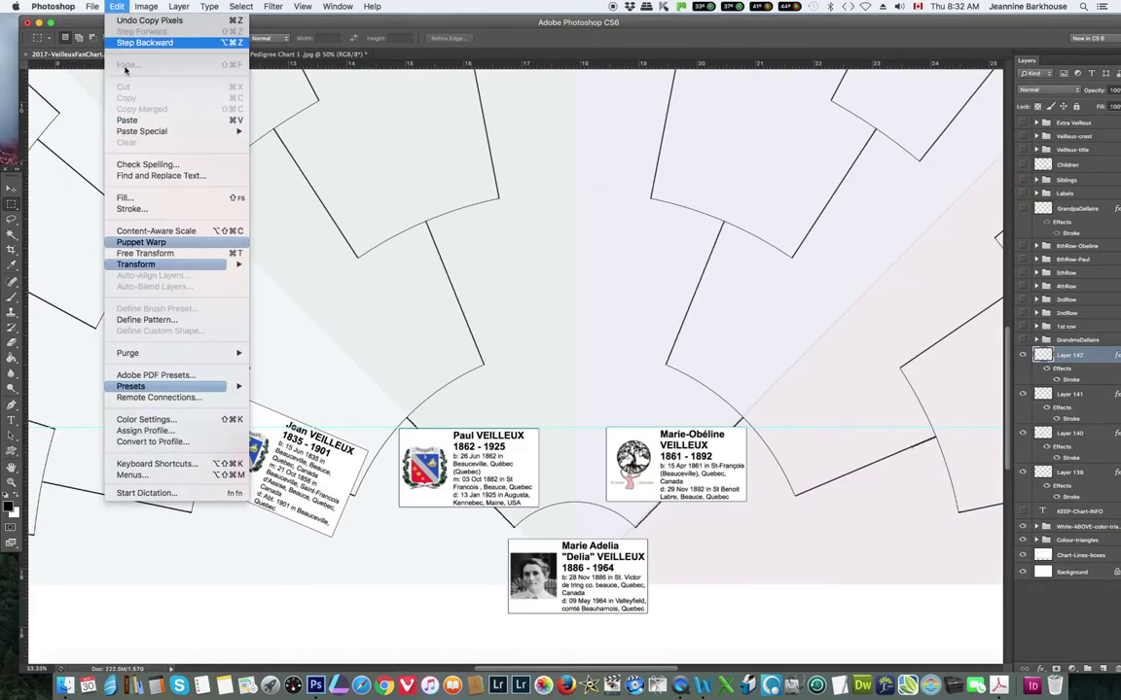
pyautogui.click(123, 108)
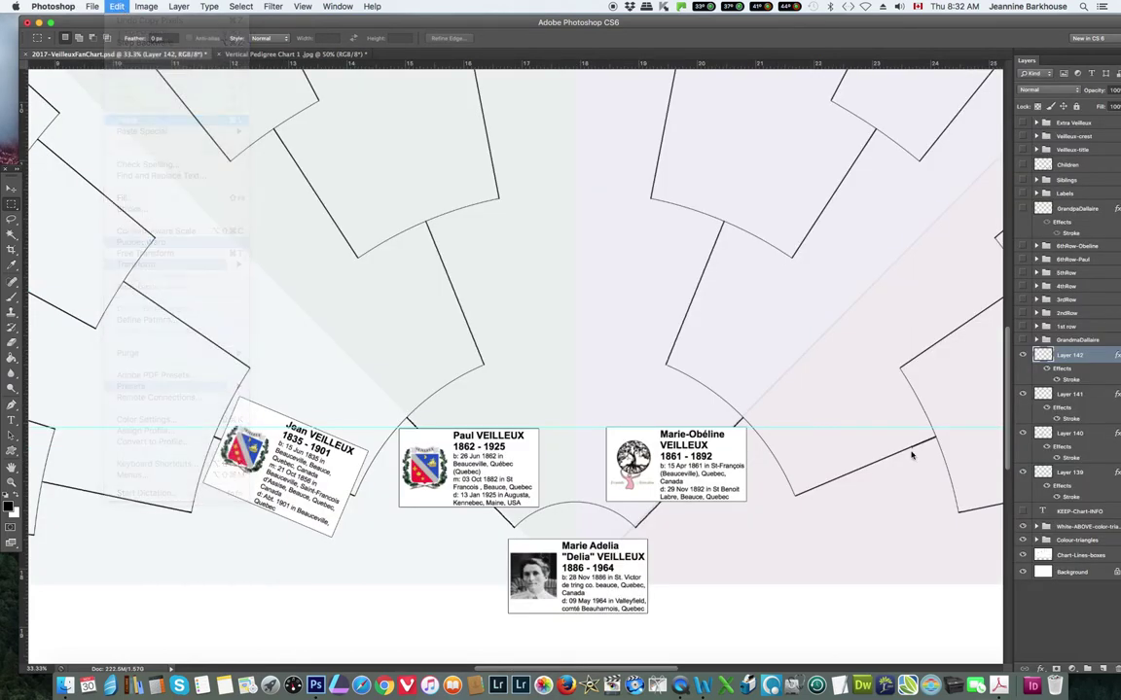
pyautogui.click(1041, 670)
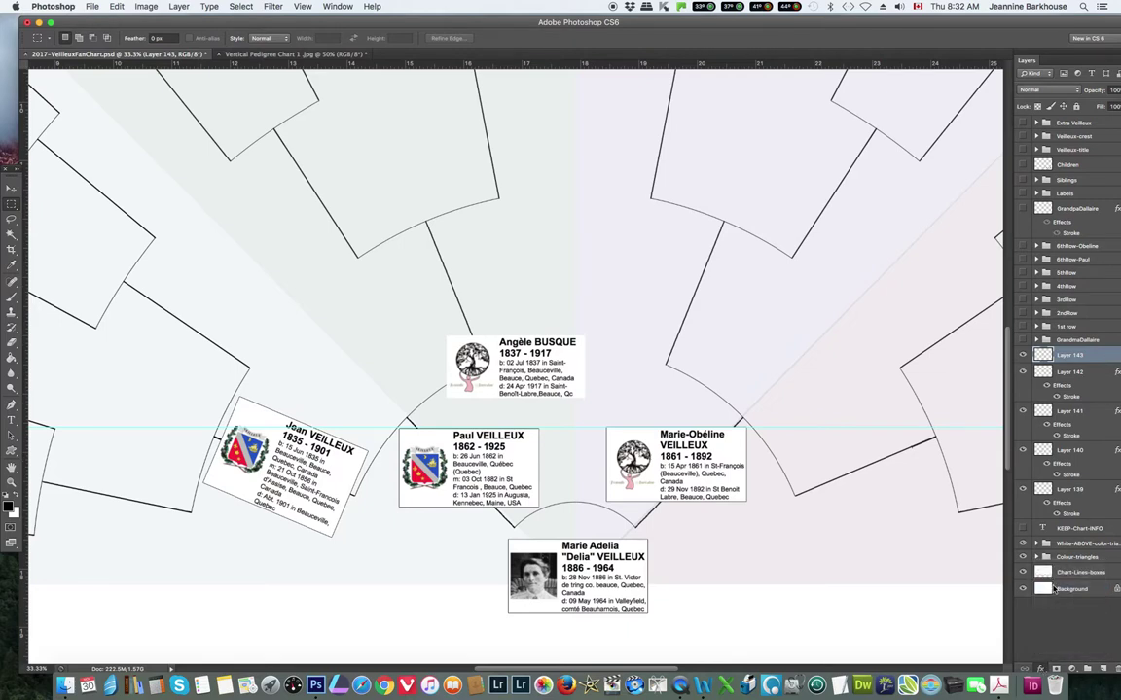
pyautogui.press('Return')
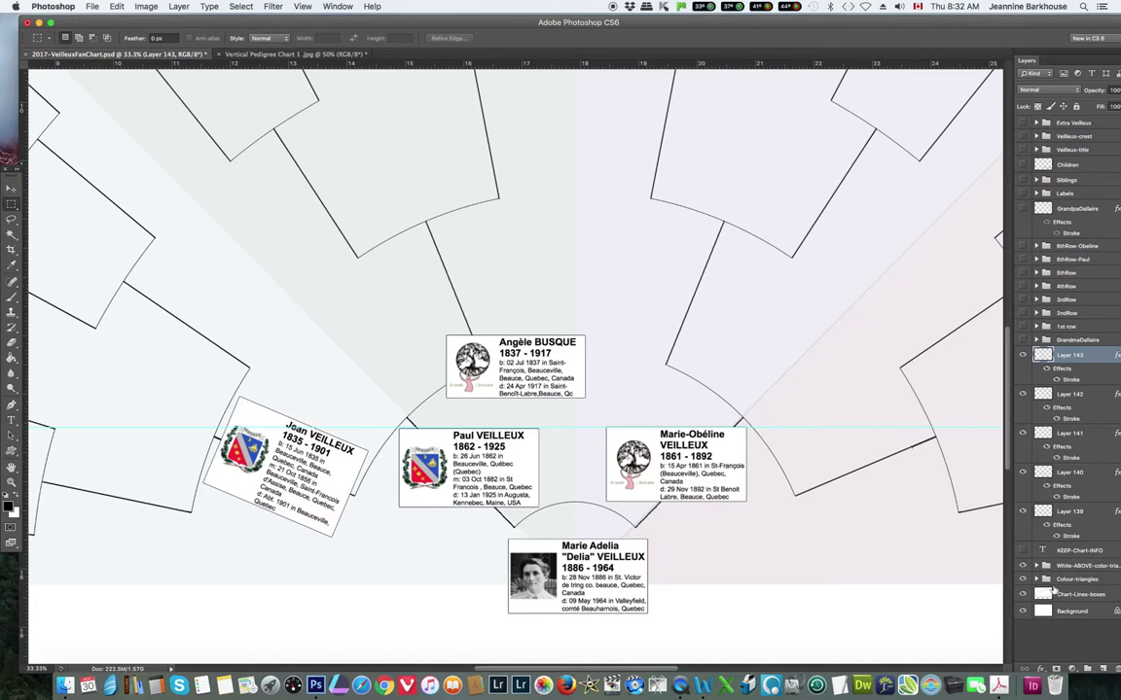
# Rotate the paternal grandmother's box 67.8° with Free Transform and place it along the steep connector line above the father's box
pyautogui.click(117, 6)
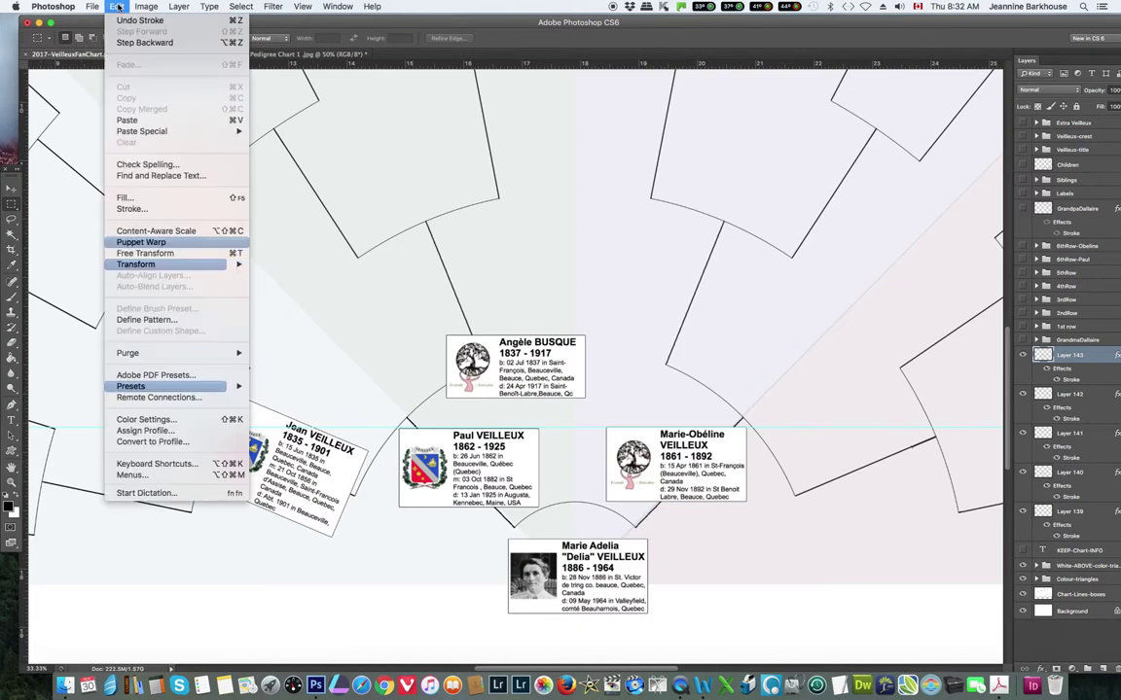
pyautogui.click(144, 254)
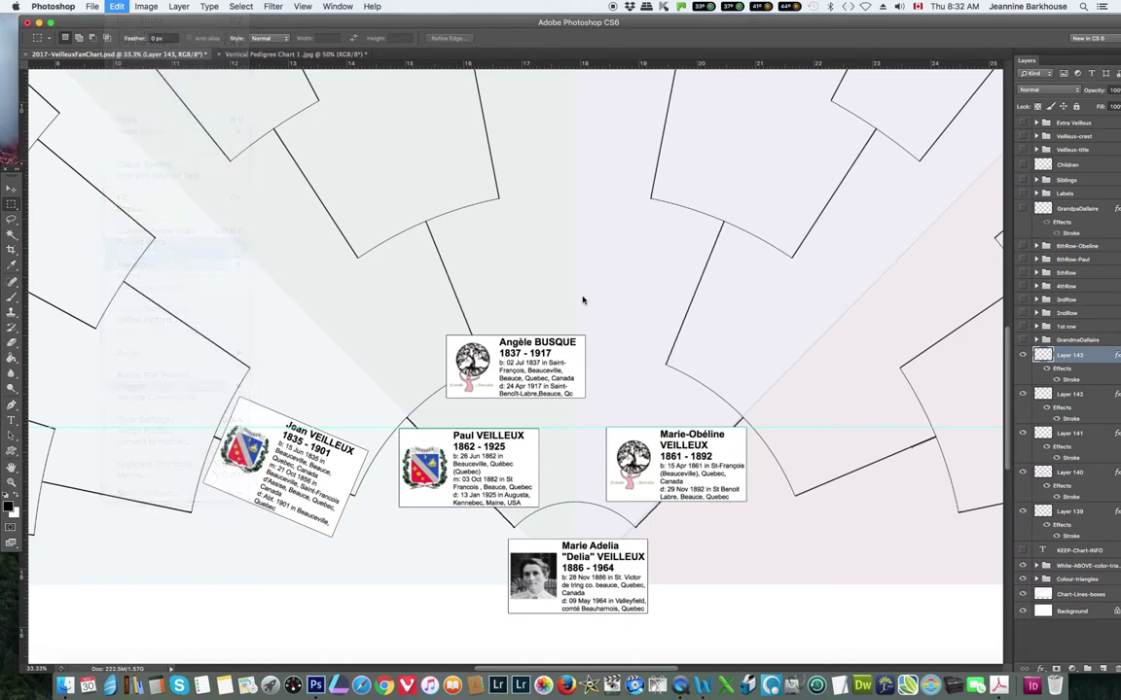
pyautogui.moveTo(543, 341); pyautogui.dragTo(513, 264)
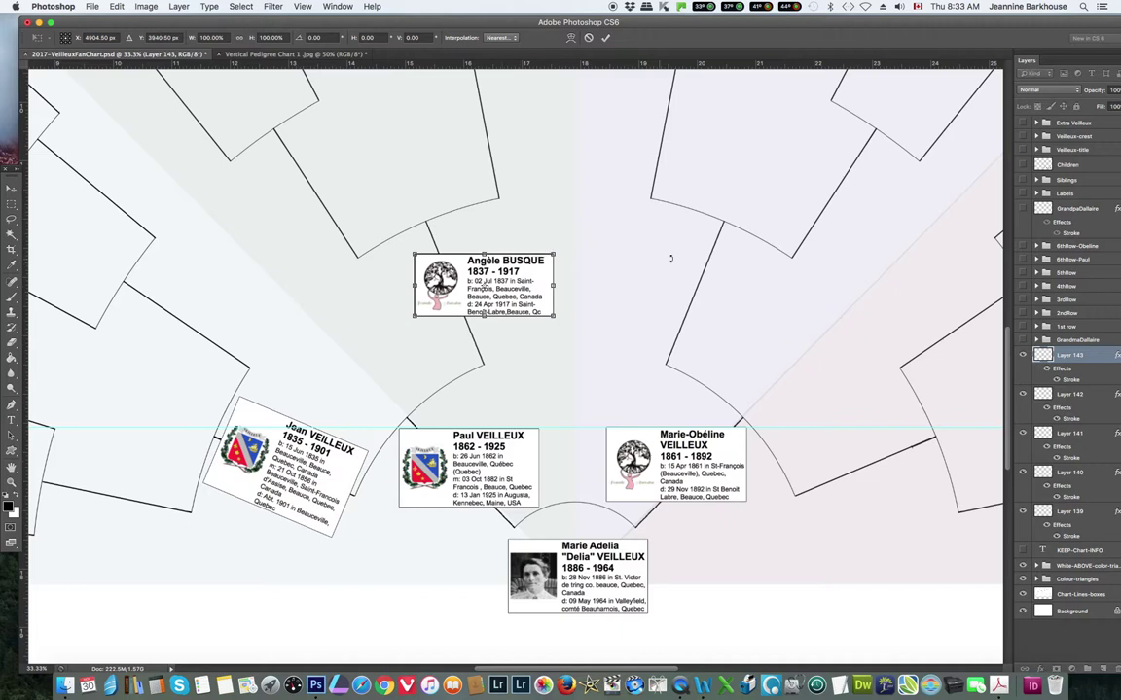
pyautogui.moveTo(575, 285); pyautogui.dragTo(485, 288)
pyautogui.moveTo(508, 360); pyautogui.dragTo(508, 360)
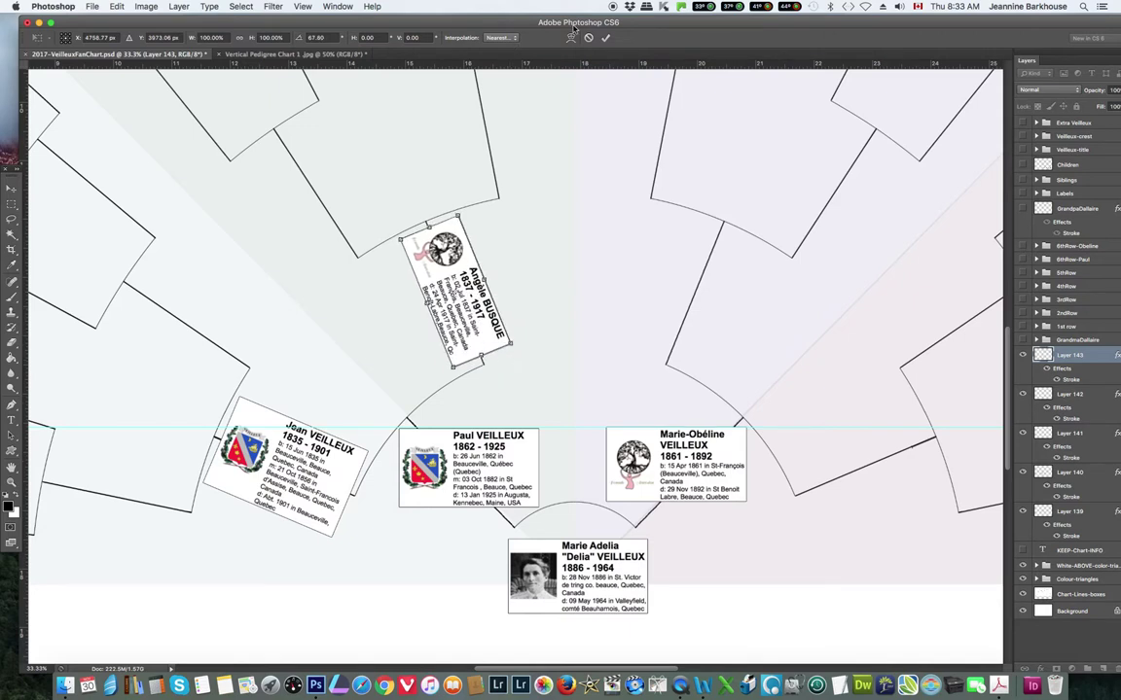
pyautogui.click(605, 38)
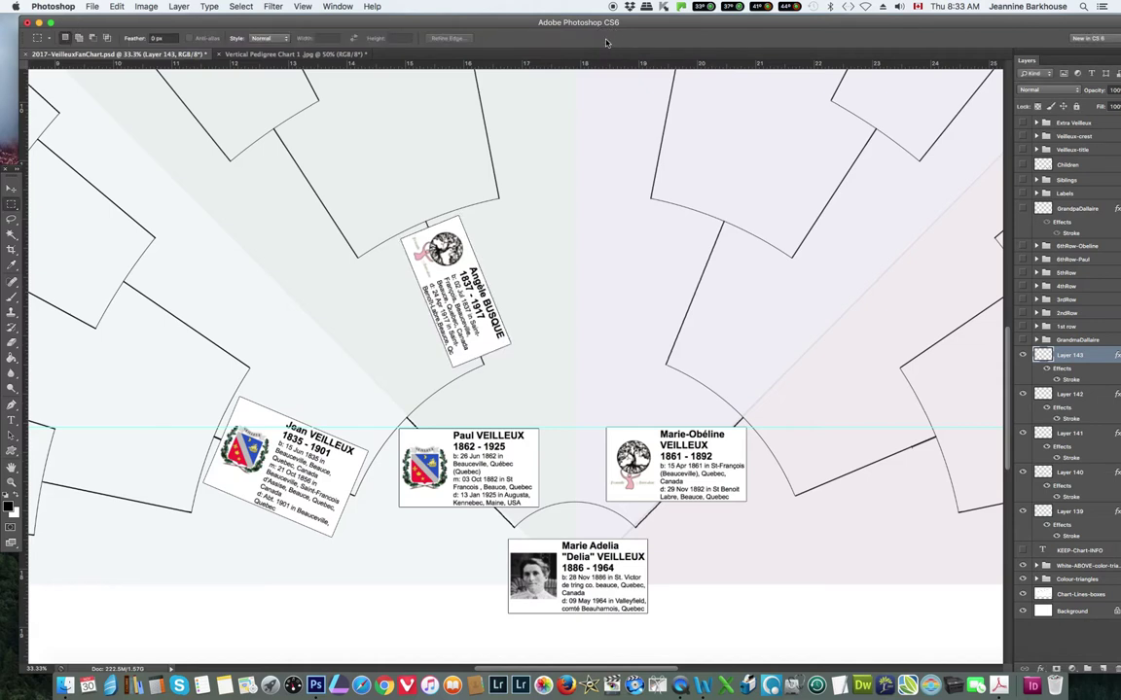
# In Vertical Pedigree Chart 1, copy the maternal grandfather's box from the grandparents' row using a rectangular marquee selection
pyautogui.click(239, 54)
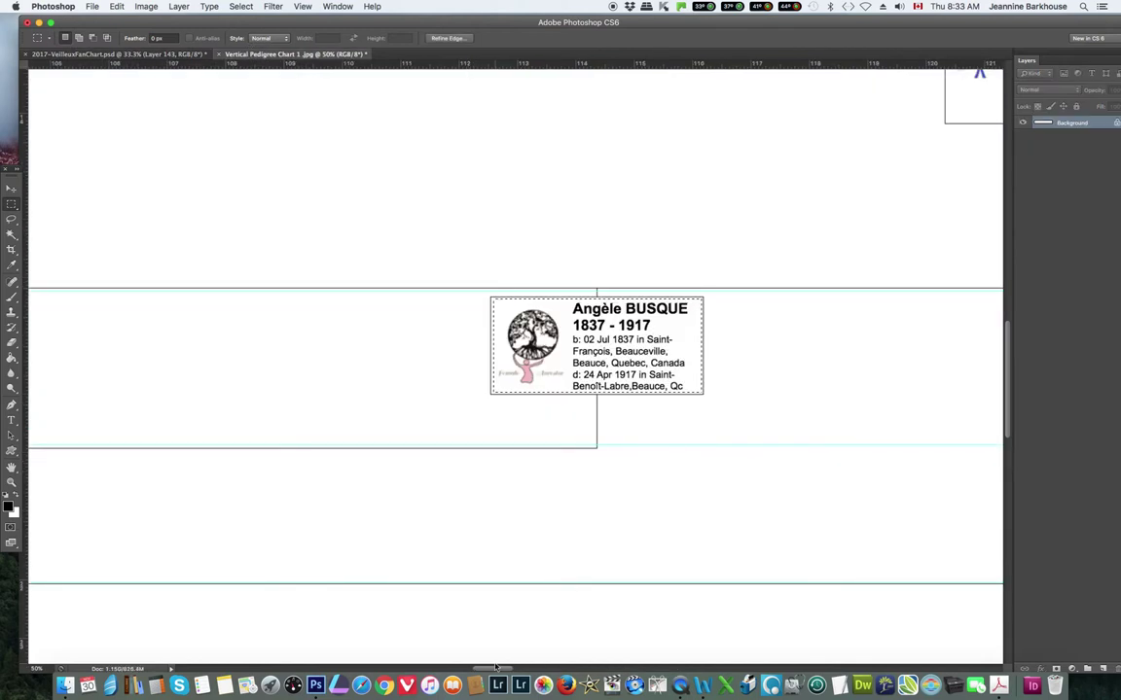
pyautogui.moveTo(488, 671); pyautogui.dragTo(665, 684)
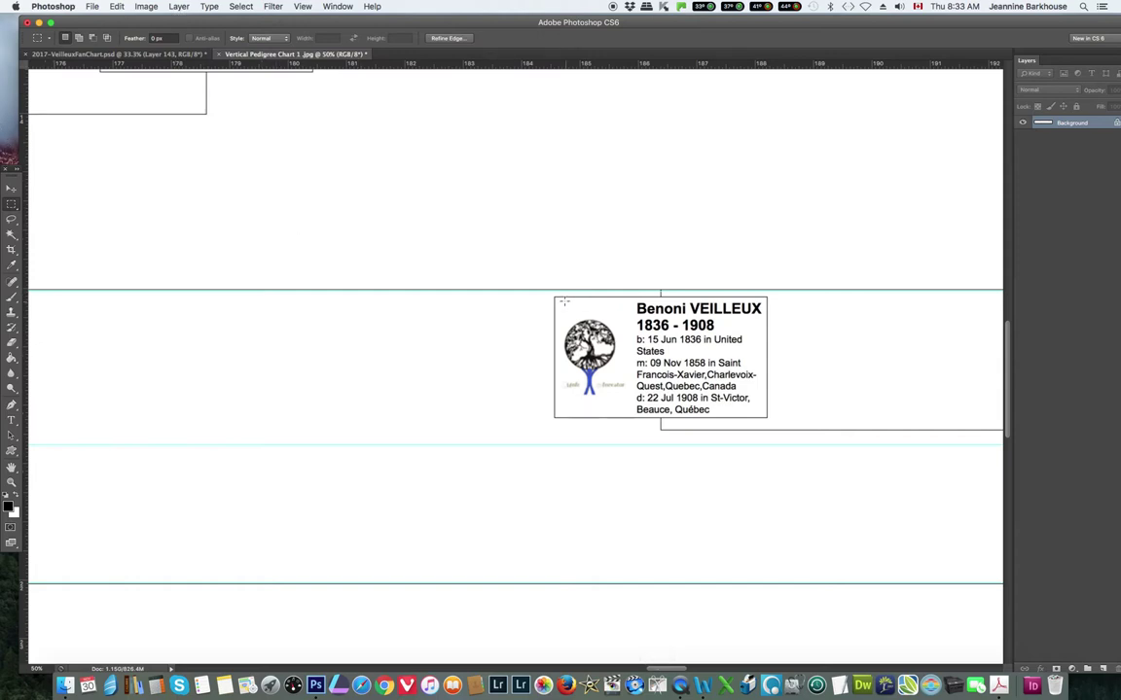
pyautogui.moveTo(662, 325); pyautogui.dragTo(765, 415)
pyautogui.click(117, 7)
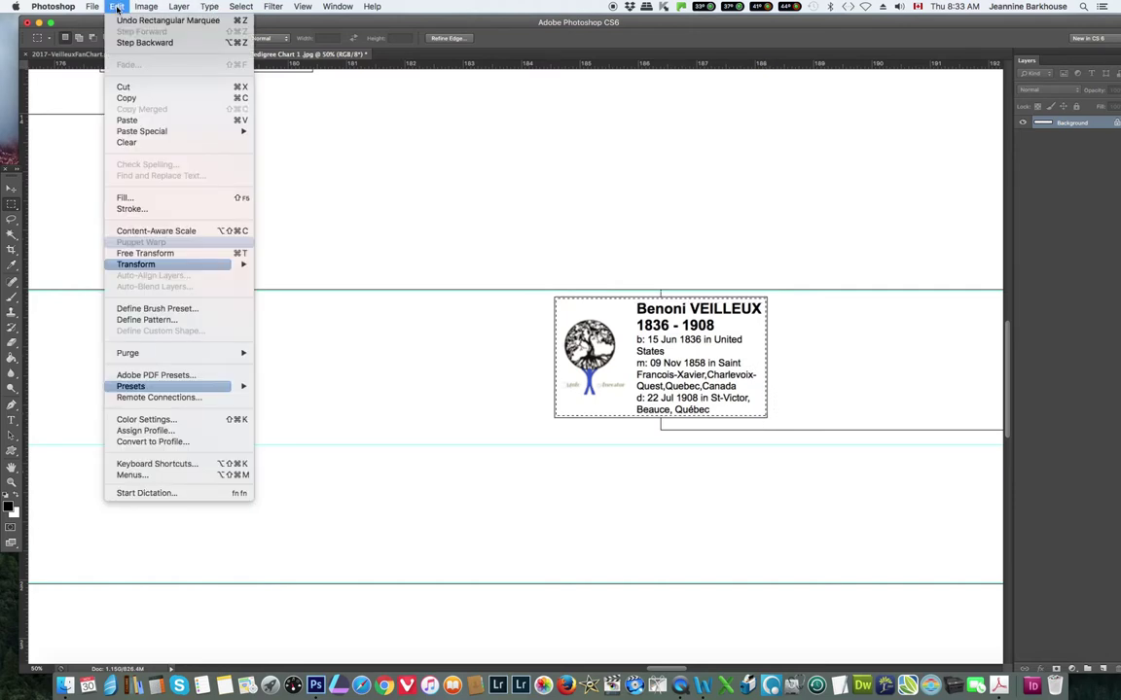
pyautogui.click(125, 98)
# Paste the maternal grandfather's box into 2017-VeilleuxFanChart.psd and add a 2 px black stroke to its layer
pyautogui.click(122, 56)
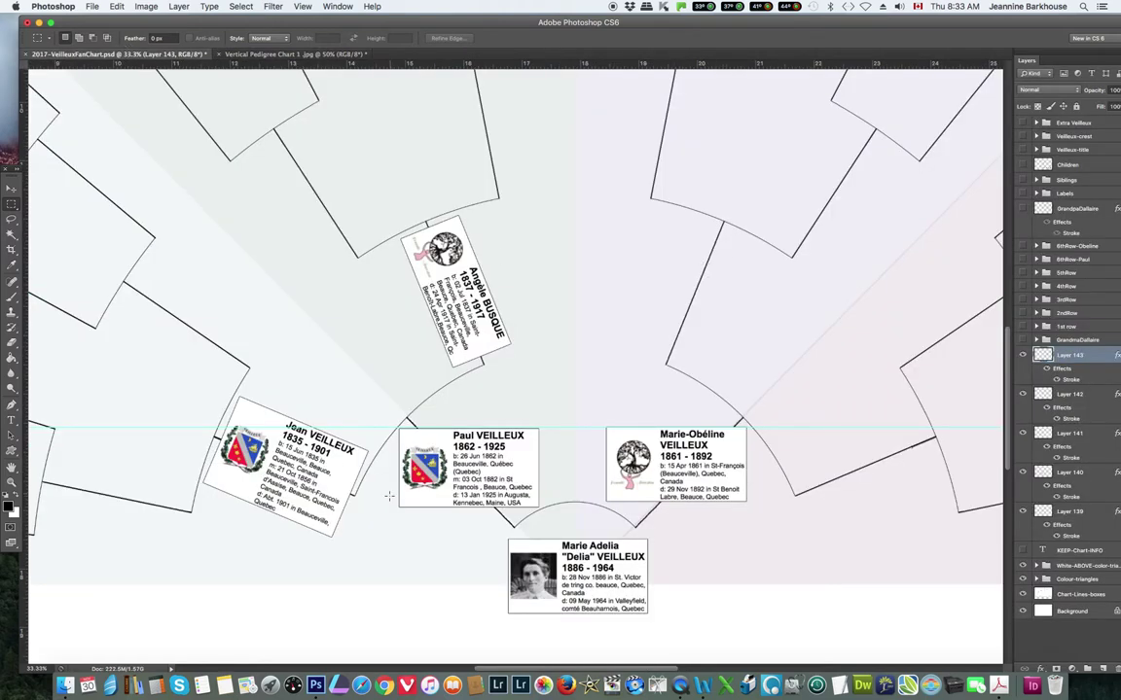
pyautogui.click(117, 7)
pyautogui.press('Return')
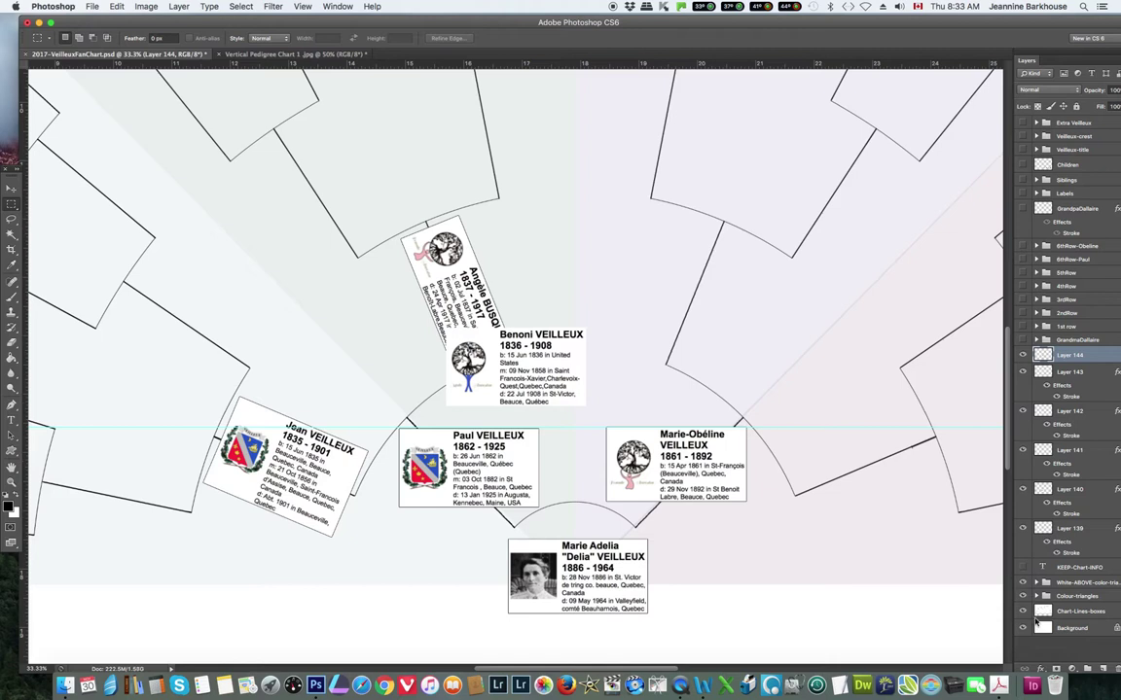
pyautogui.click(1040, 670)
pyautogui.click(1054, 589)
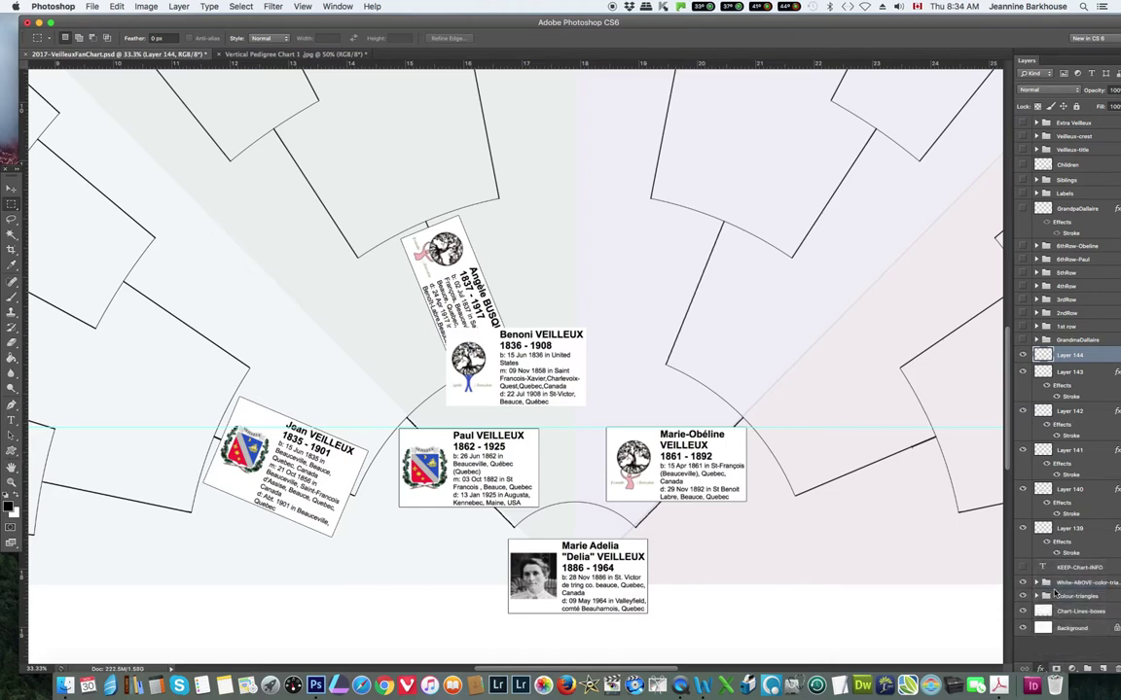
pyautogui.write('2')
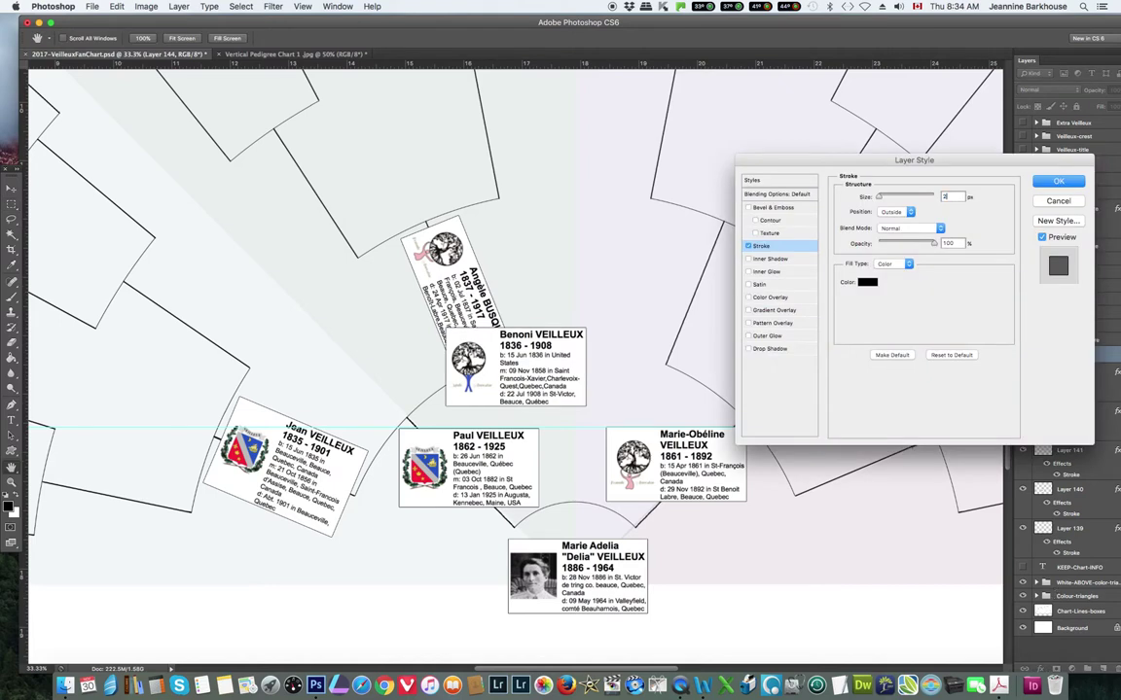
pyautogui.press('Return')
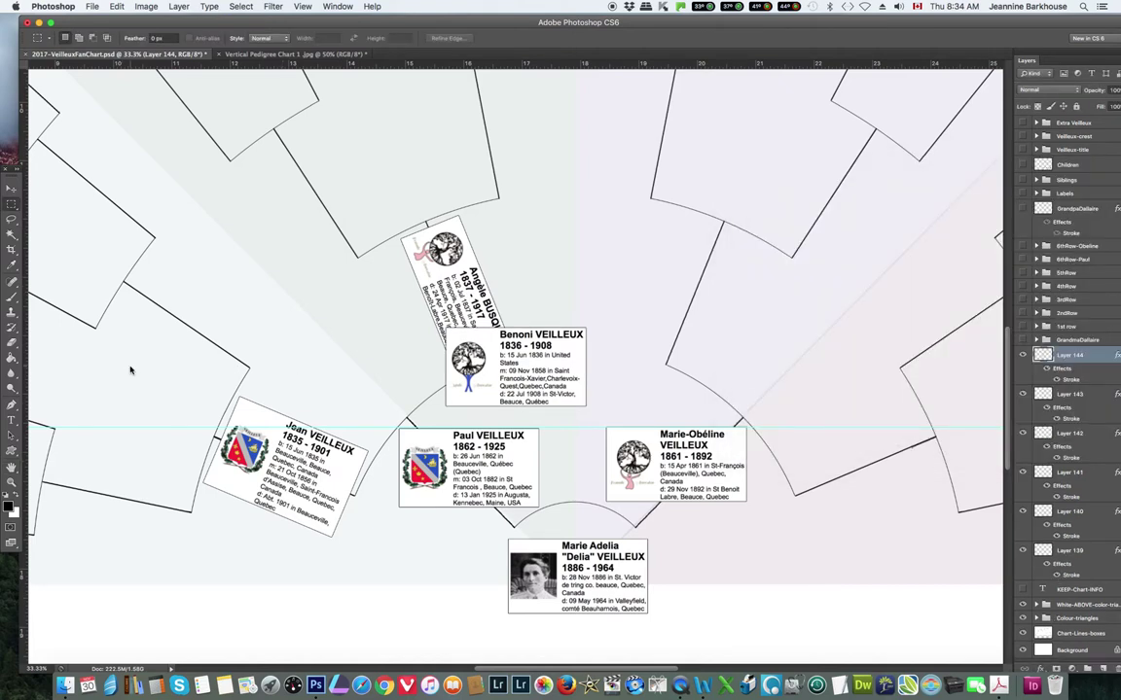
# Rotate the maternal grandfather's box about -67.65° with Free Transform and place it along the steep connector line above the mother's box
pyautogui.click(115, 6)
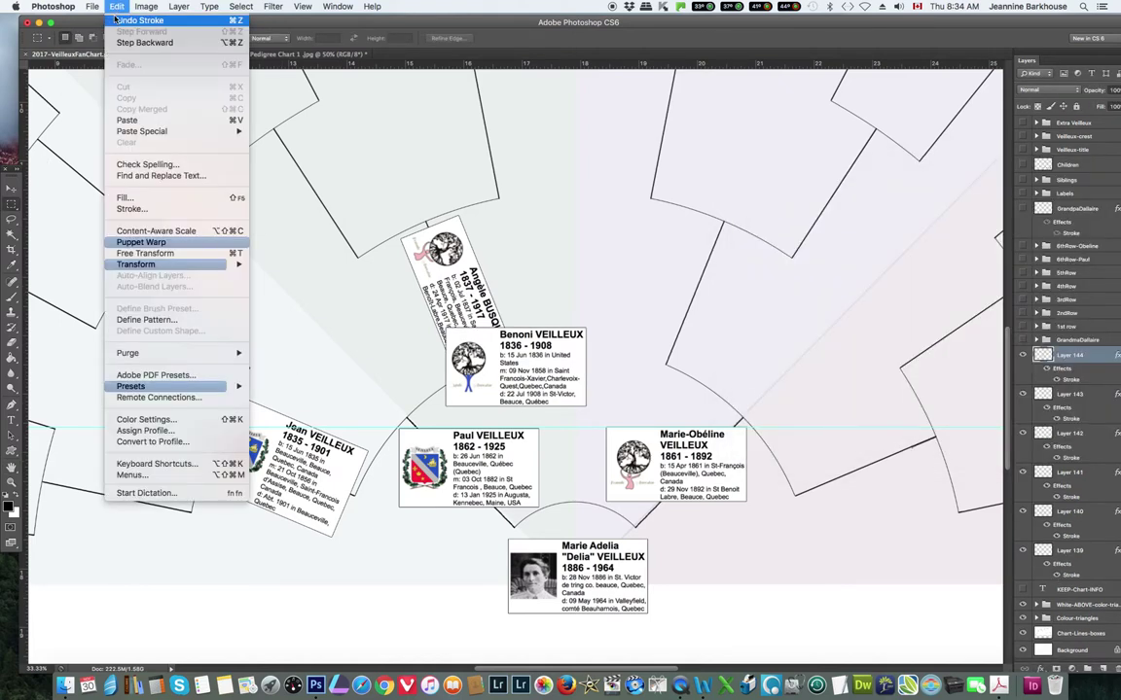
pyautogui.click(131, 232)
pyautogui.moveTo(526, 349); pyautogui.dragTo(623, 212)
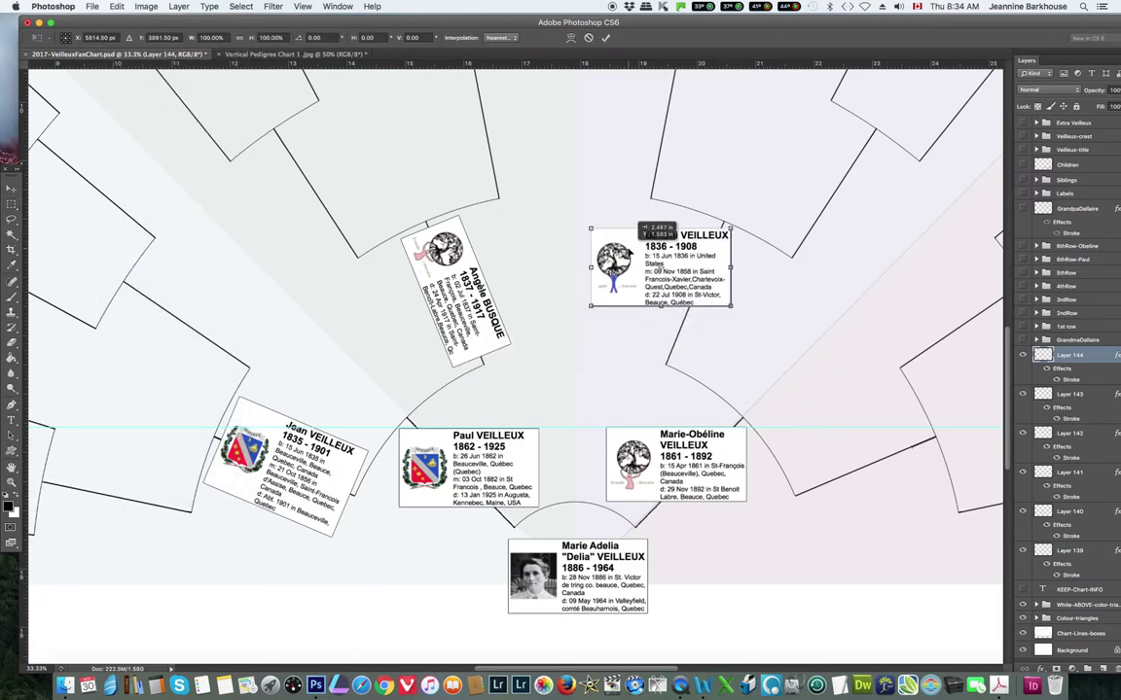
pyautogui.moveTo(758, 276); pyautogui.dragTo(673, 257)
pyautogui.moveTo(701, 261); pyautogui.dragTo(702, 263)
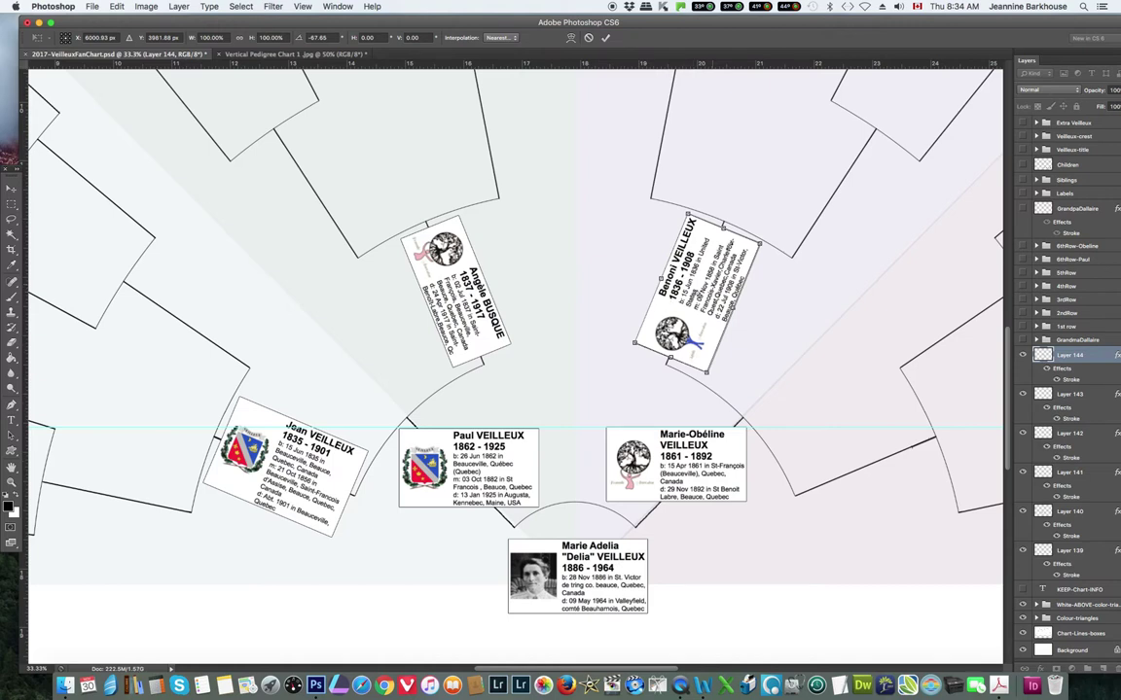
pyautogui.click(605, 37)
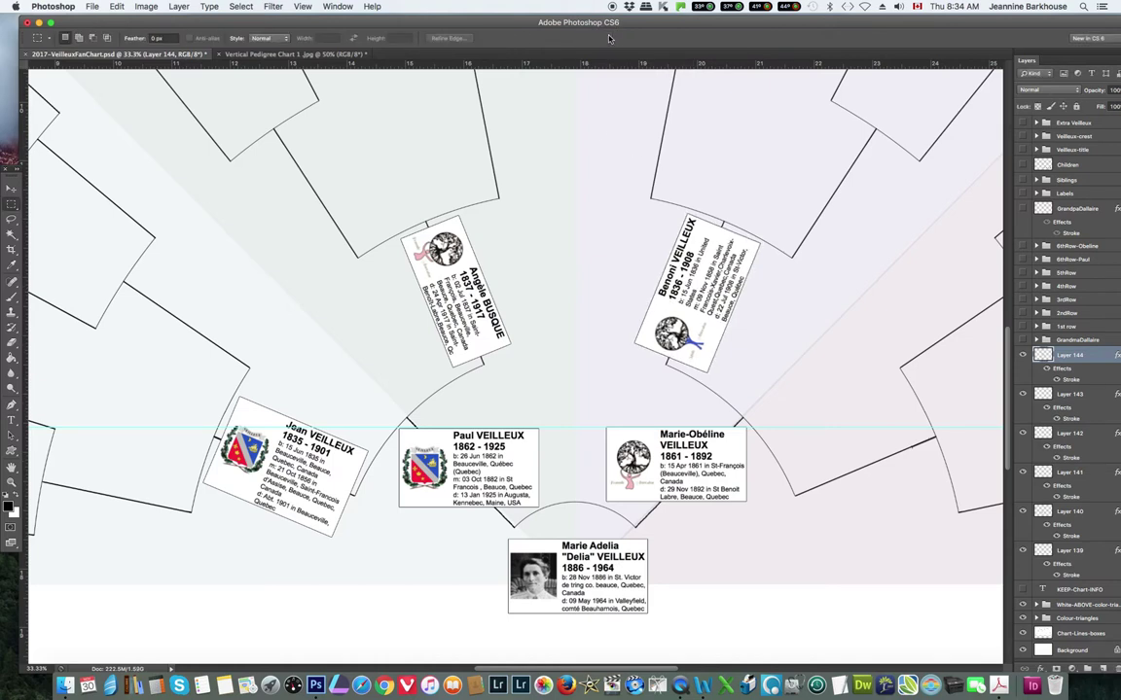
# In Vertical Pedigree Chart 1, select the maternal grandmother's box at the far end of the grandparents' row with a rectangular marquee
pyautogui.click(272, 54)
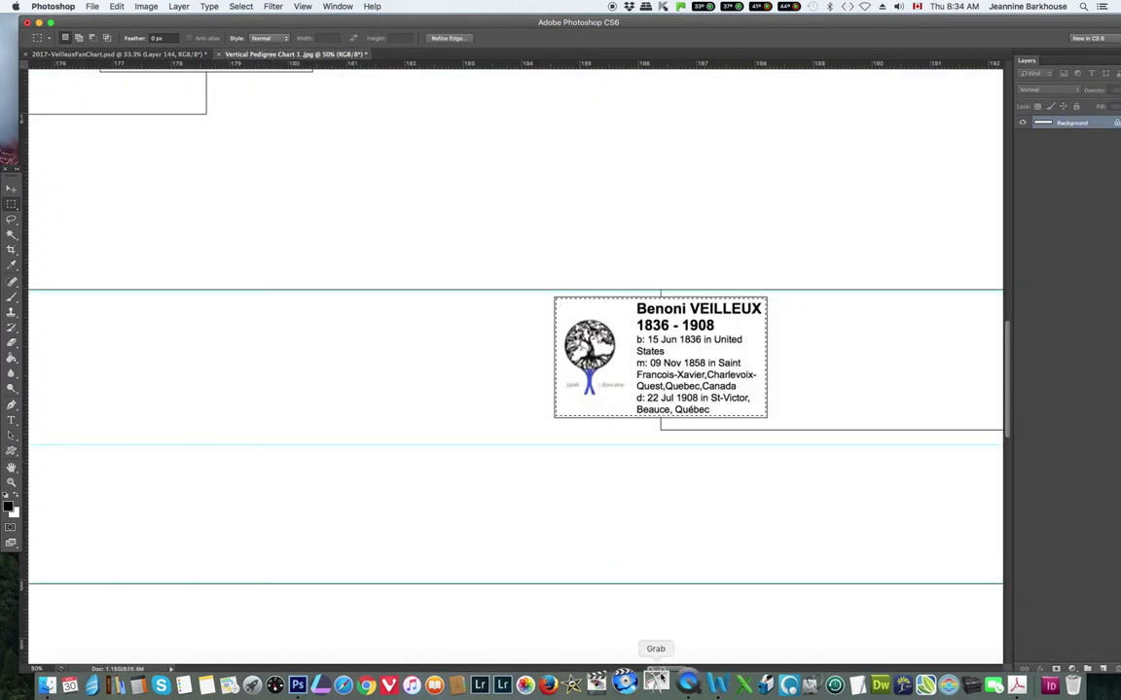
pyautogui.moveTo(664, 669); pyautogui.dragTo(842, 681)
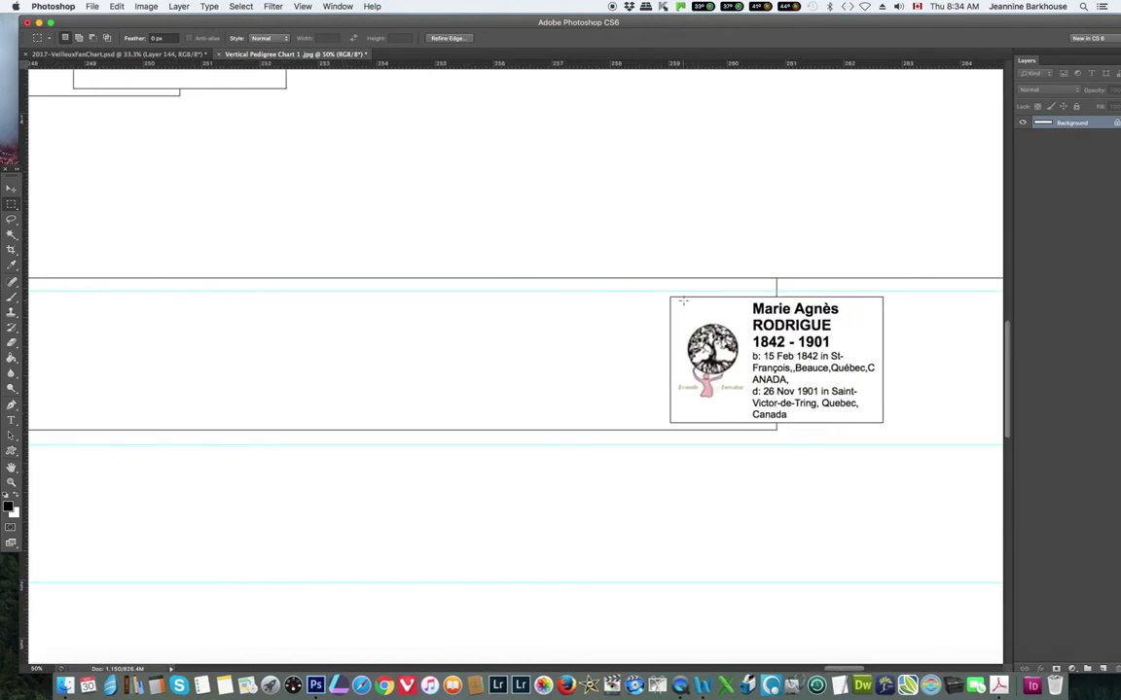
pyautogui.moveTo(693, 304); pyautogui.dragTo(881, 422)
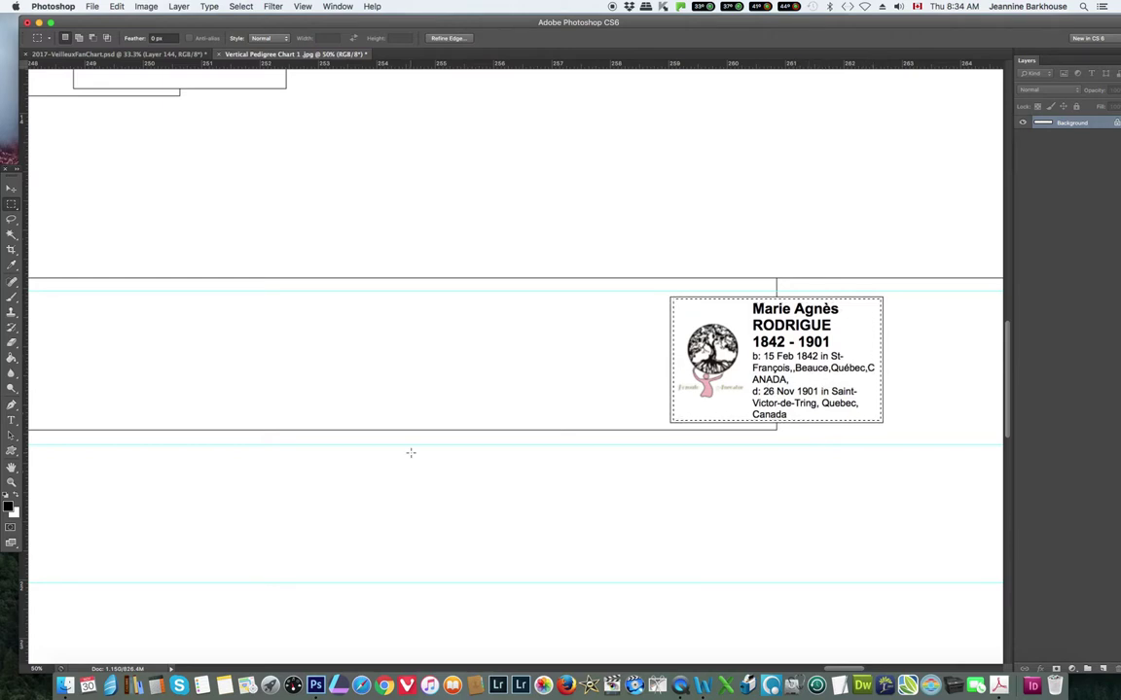
# Paint out the ",C" after "Québec" in the maternal grandmother's birthplace with a white 9 px brush
pyautogui.click(12, 298)
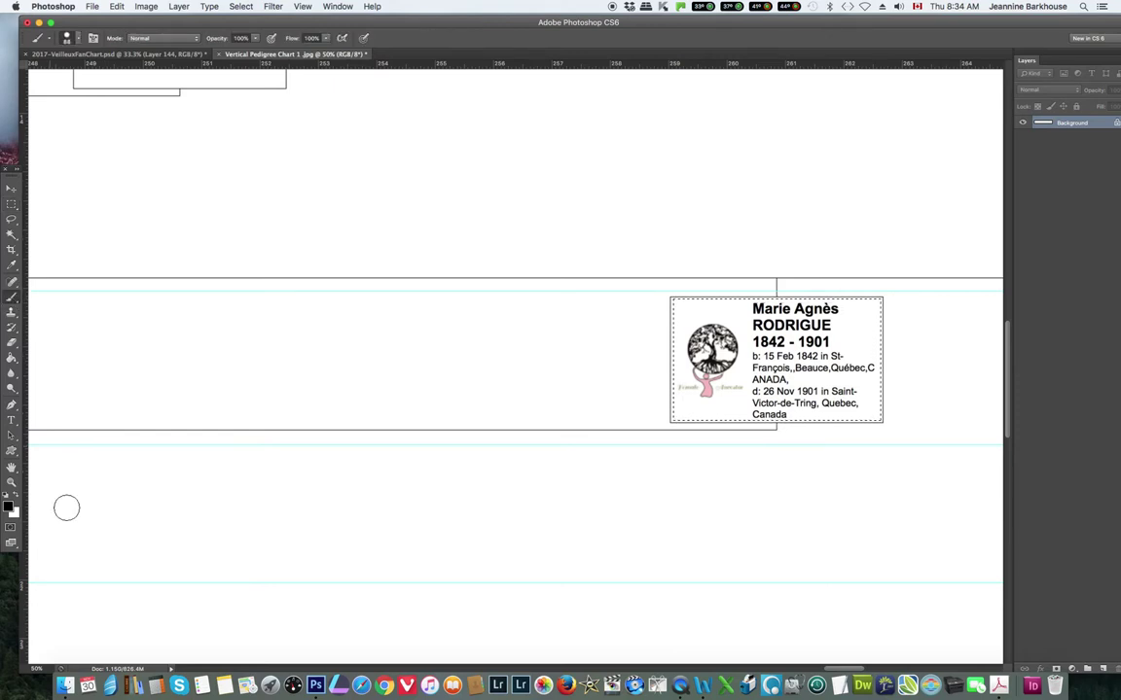
pyautogui.click(14, 496)
pyautogui.click(68, 42)
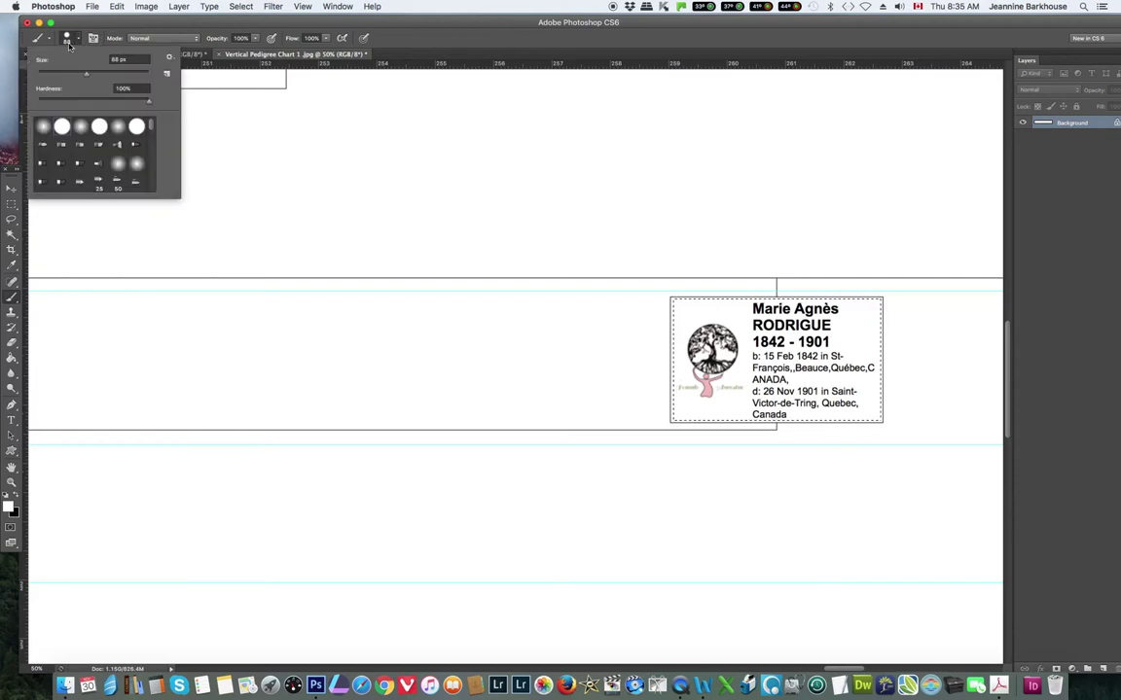
pyautogui.click(43, 75)
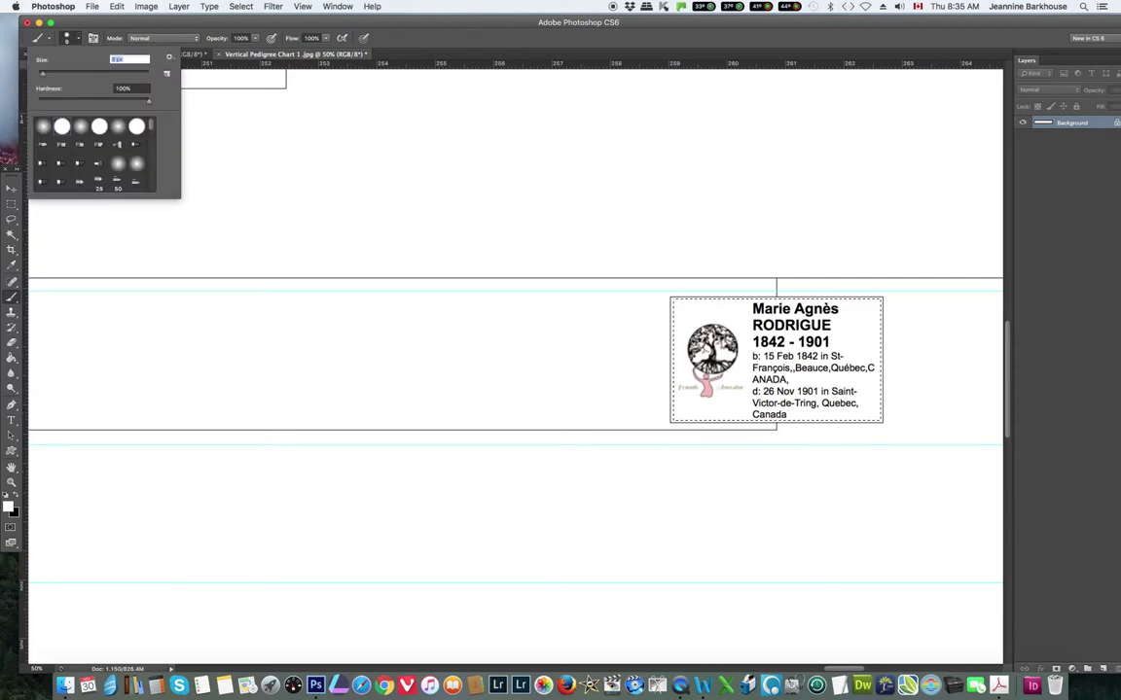
pyautogui.press('Return')
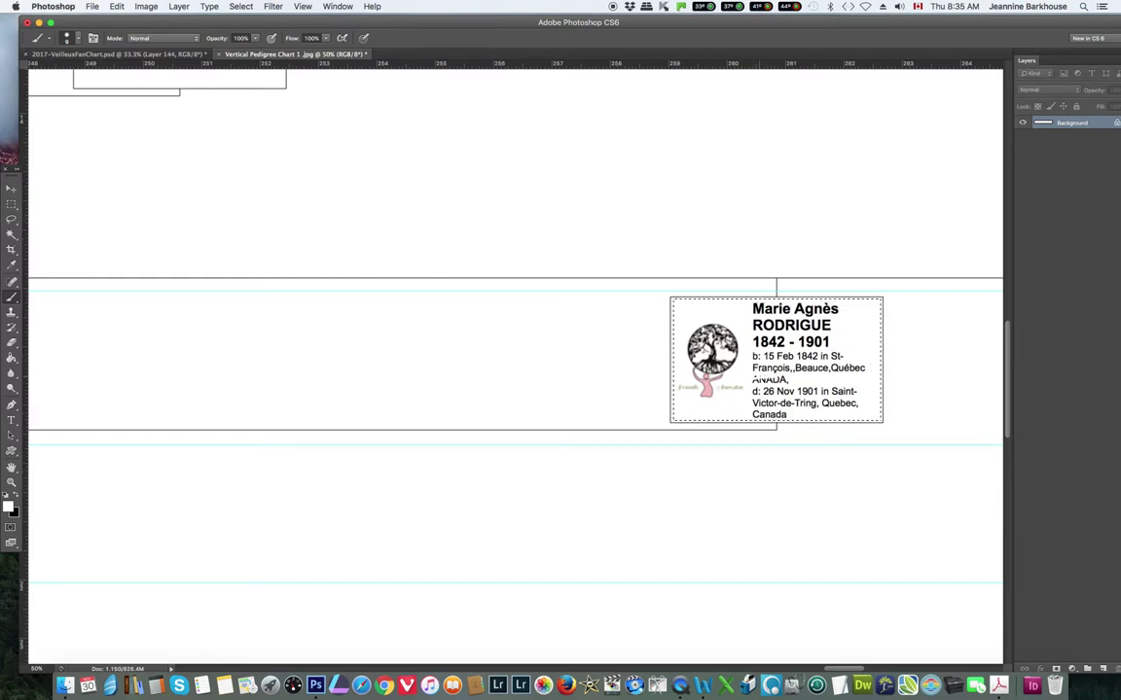
# Enlarge the white brush to 19 px and paint out the remaining "ANADA," and the extra comma after "François"
pyautogui.click(69, 39)
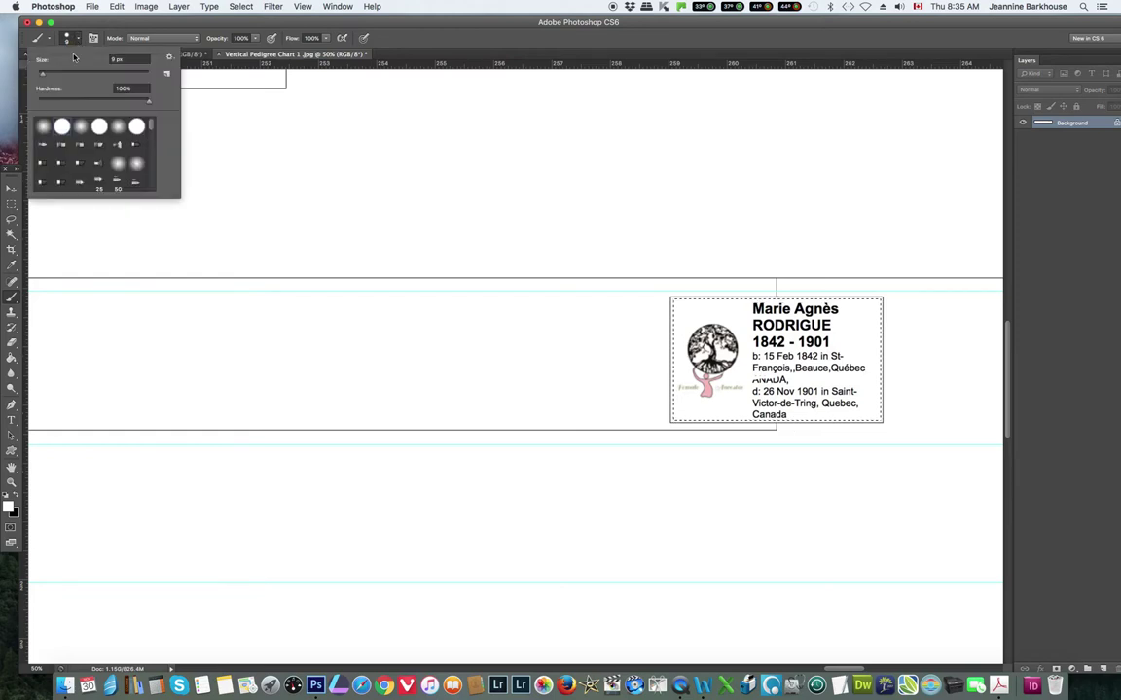
pyautogui.moveTo(47, 74); pyautogui.dragTo(49, 74)
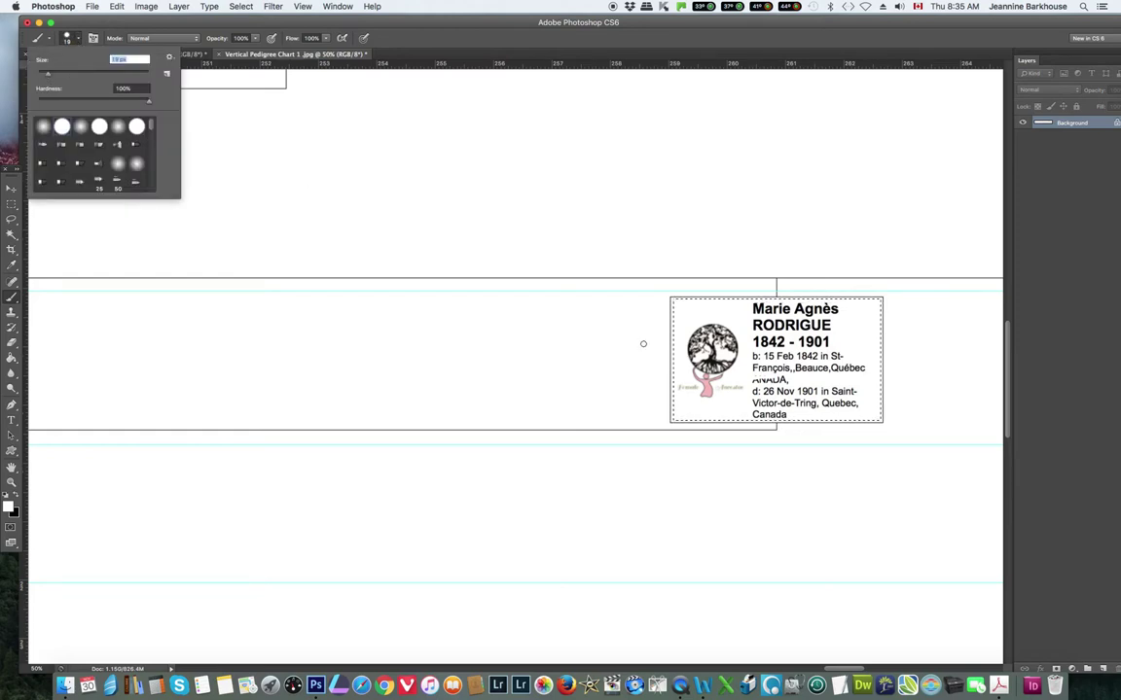
pyautogui.moveTo(752, 379); pyautogui.dragTo(775, 378)
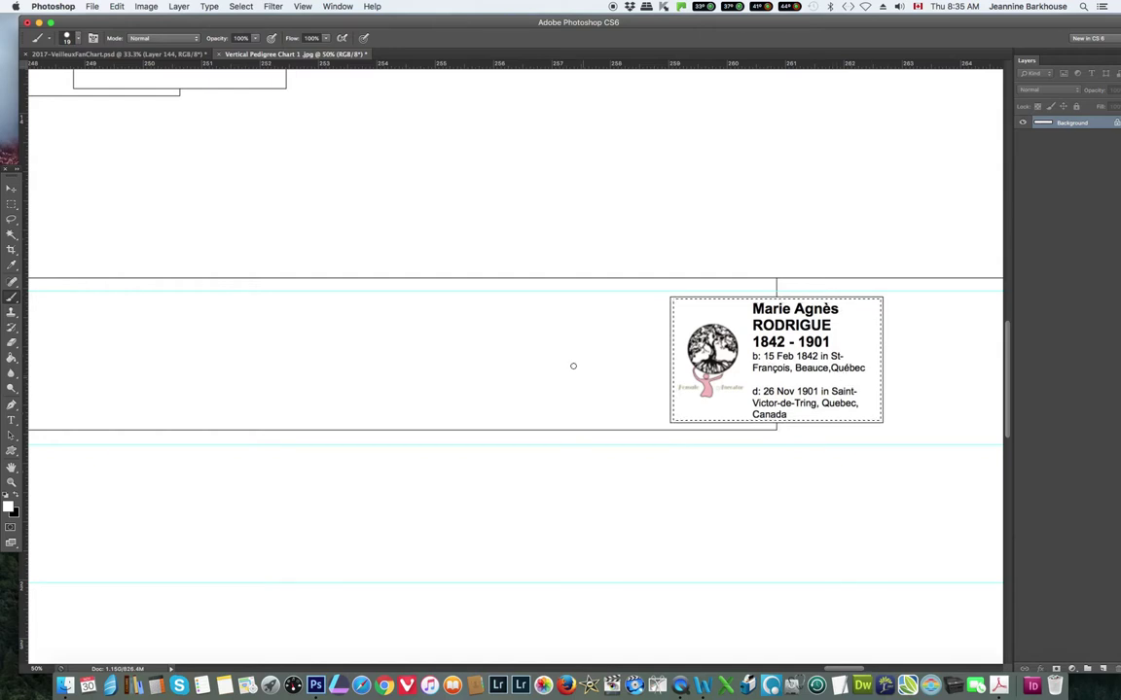
# Copy the cleaned-up maternal grandmother's box into 2017-VeilleuxFanChart.psd and add a 2 px black stroke to its layer
pyautogui.click(119, 7)
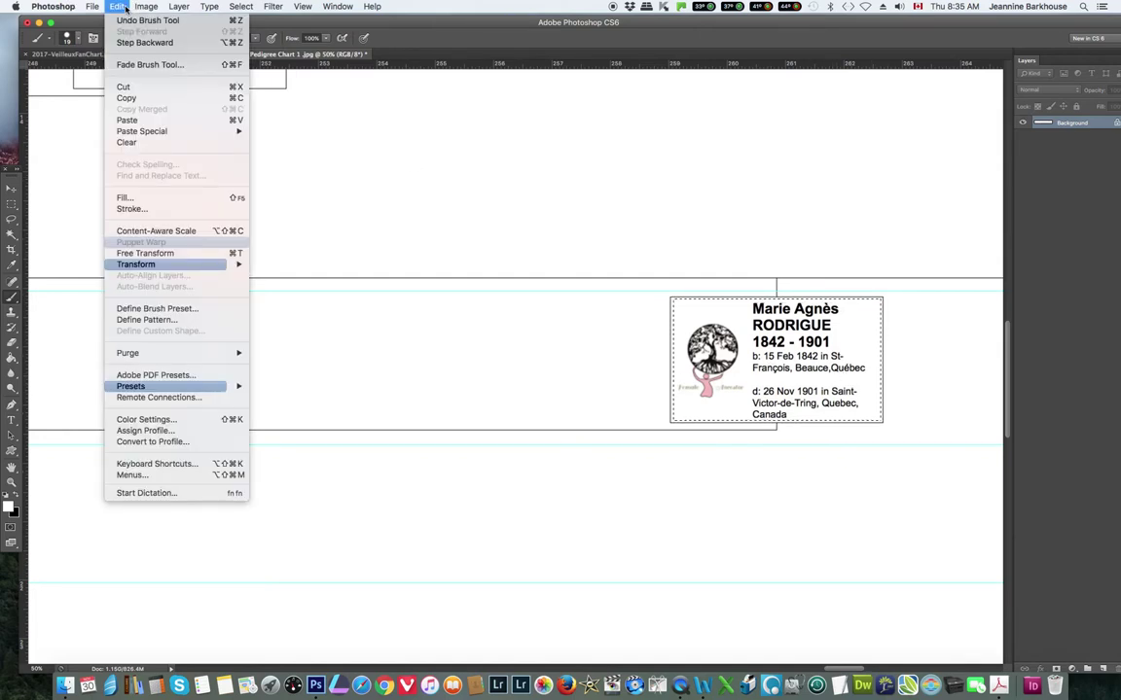
pyautogui.click(124, 97)
pyautogui.click(151, 56)
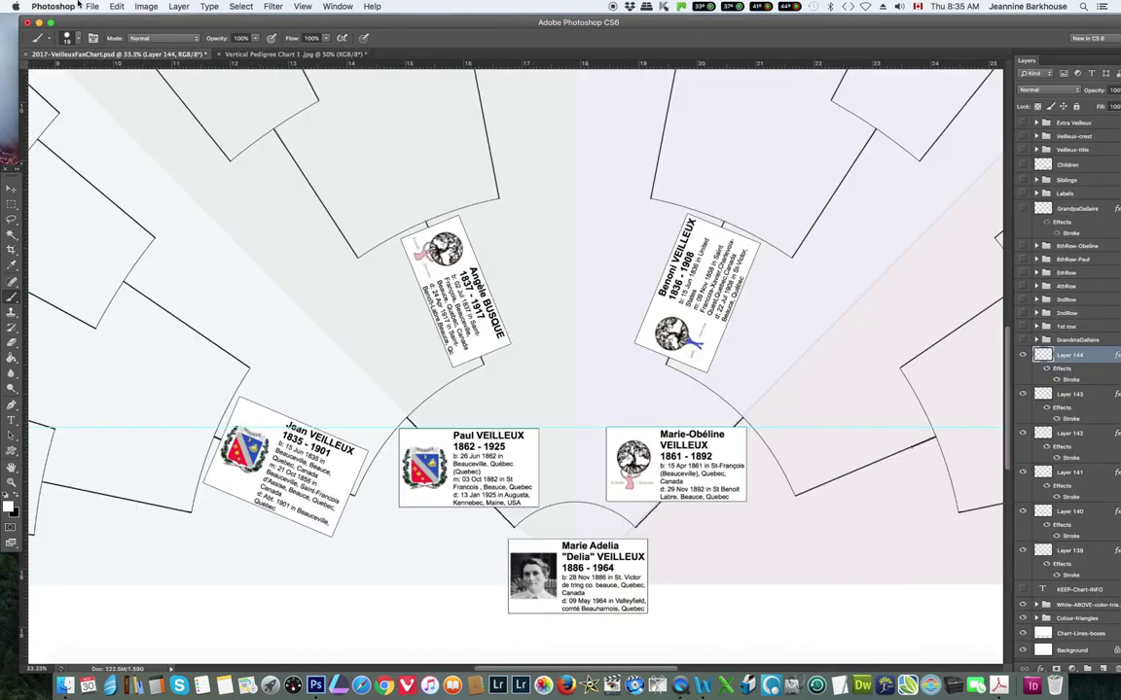
pyautogui.click(116, 6)
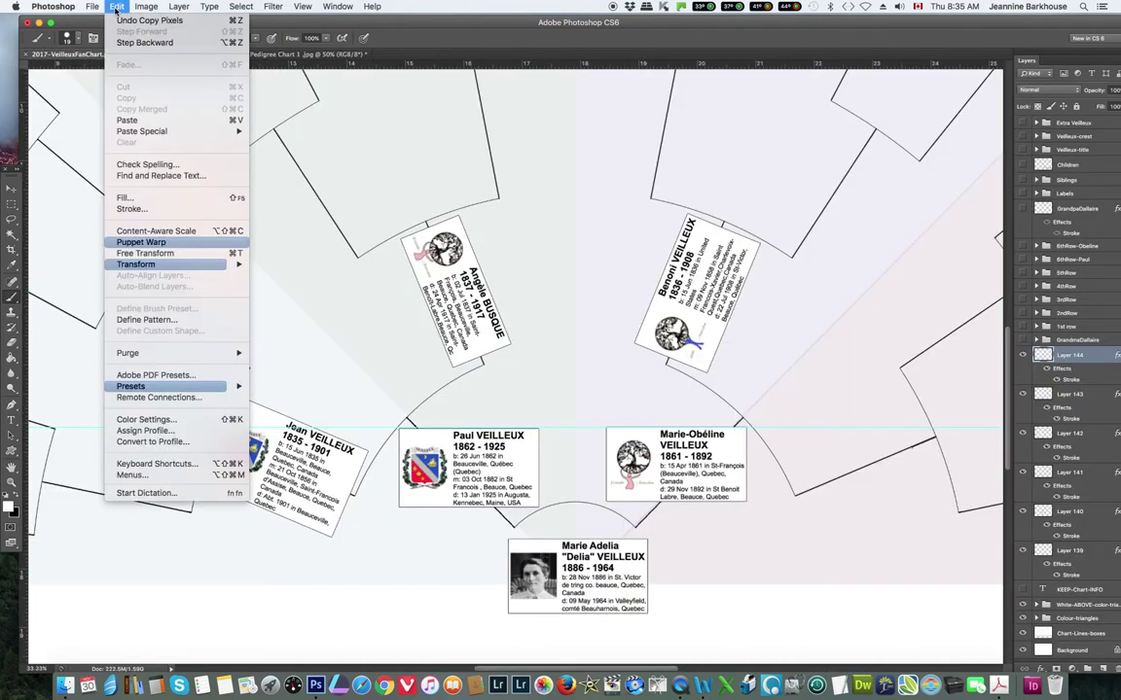
pyautogui.press('Return')
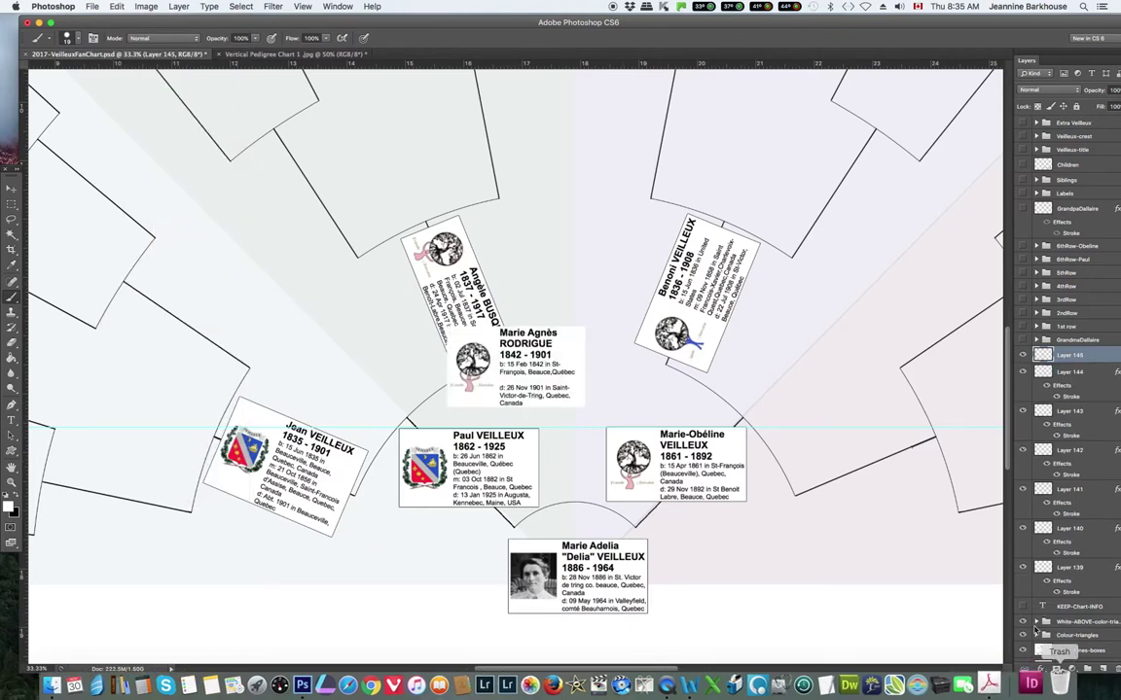
pyautogui.click(1042, 669)
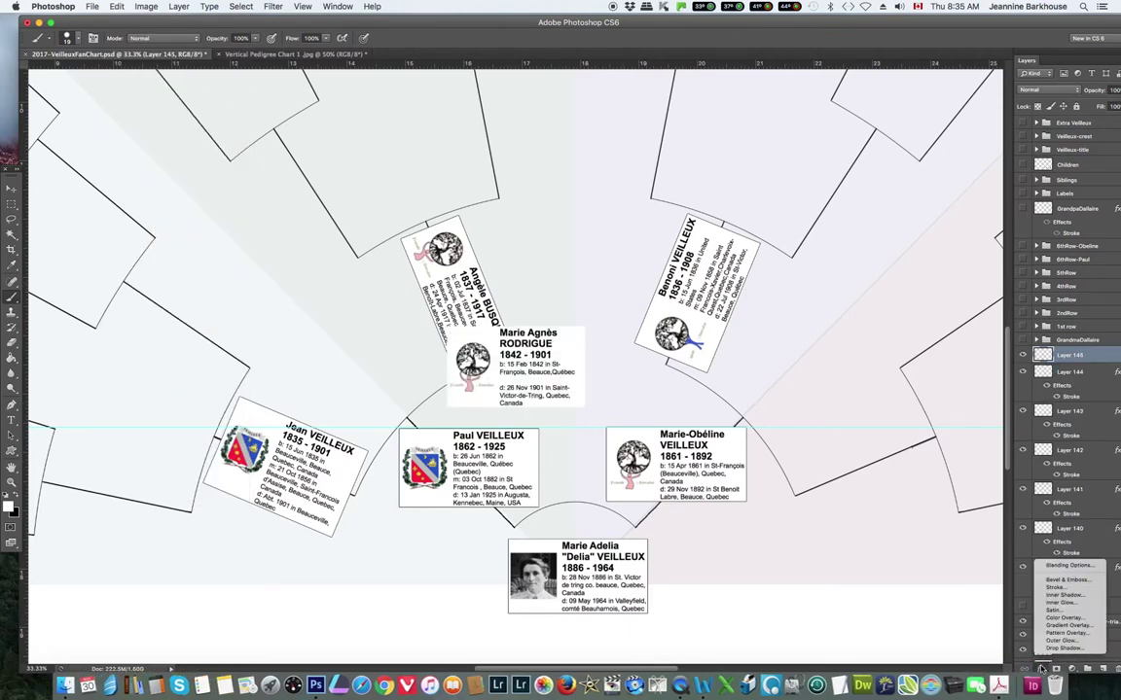
pyautogui.click(1019, 577)
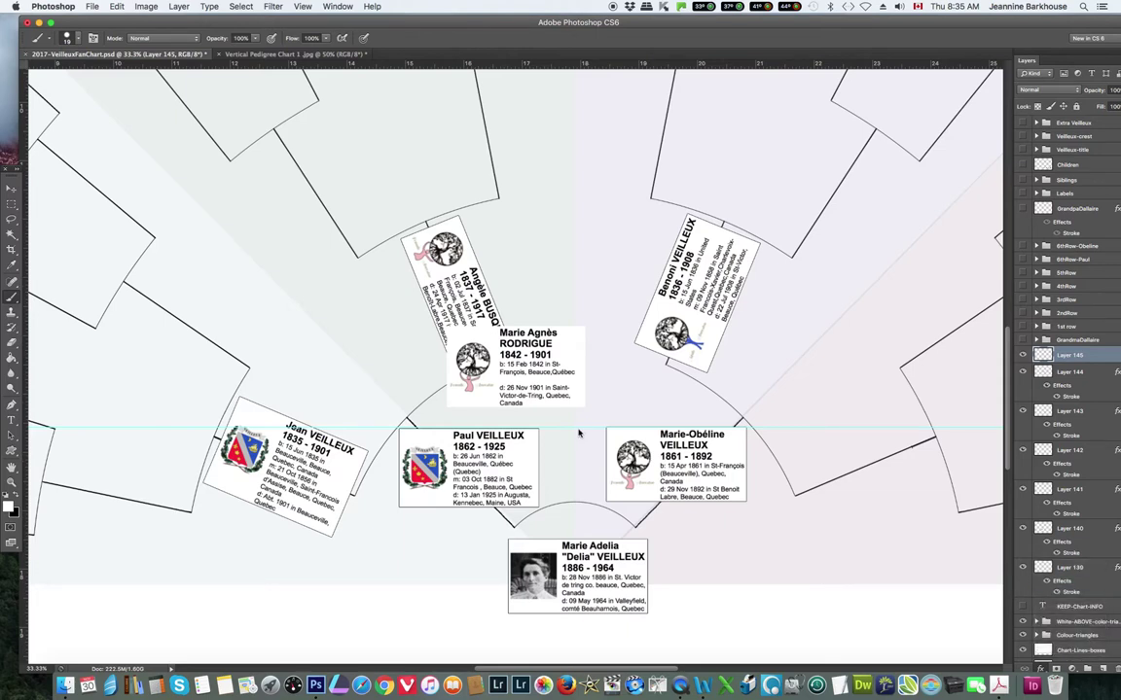
pyautogui.write('2')
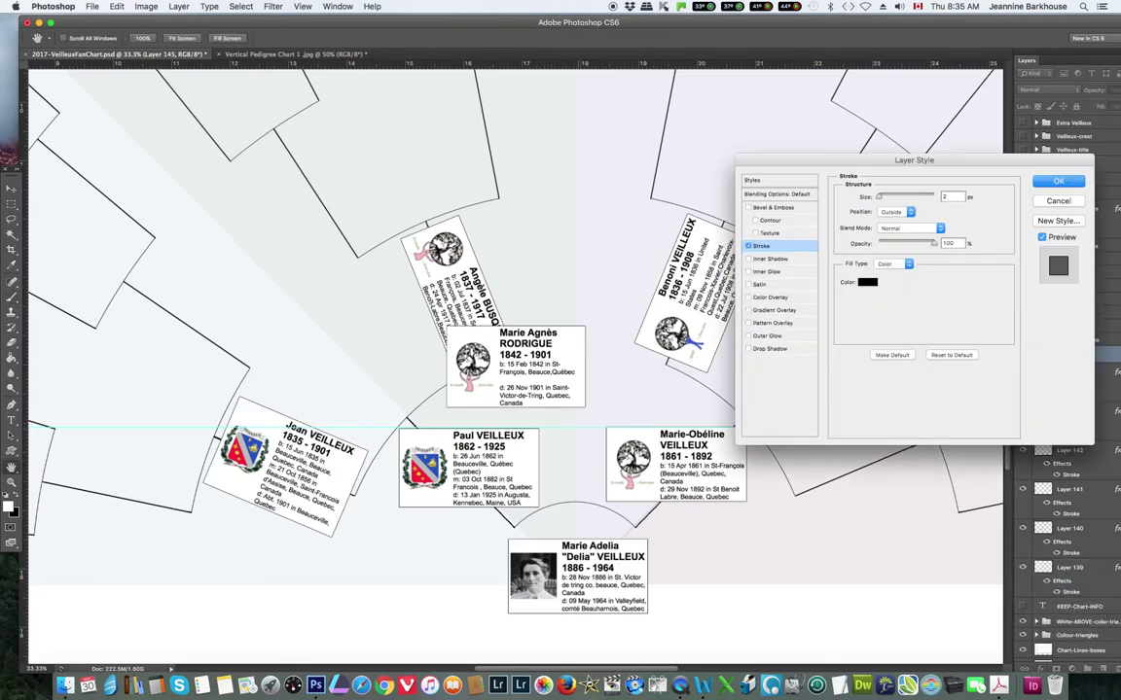
pyautogui.press('Return')
# Rotate the maternal grandmother's box about -23.49° with Free Transform and place it over the far-right connector line beside the mother's box
pyautogui.click(116, 5)
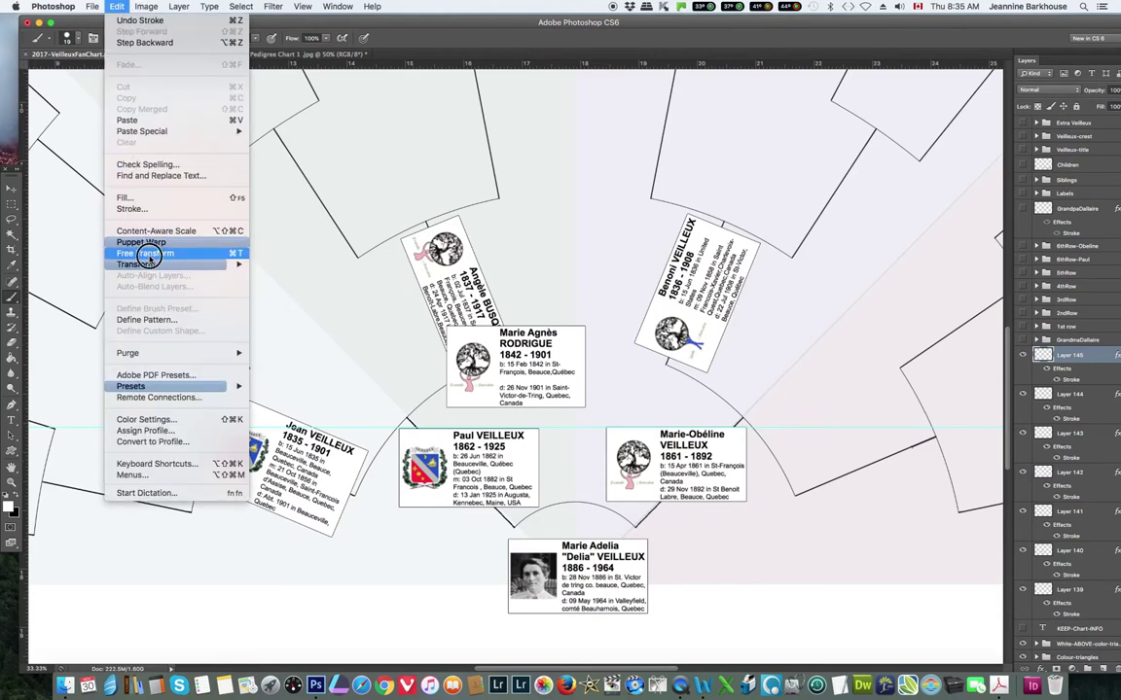
pyautogui.click(148, 253)
pyautogui.moveTo(575, 286); pyautogui.dragTo(483, 236)
pyautogui.moveTo(521, 321); pyautogui.dragTo(934, 383)
pyautogui.moveTo(823, 423); pyautogui.dragTo(840, 456)
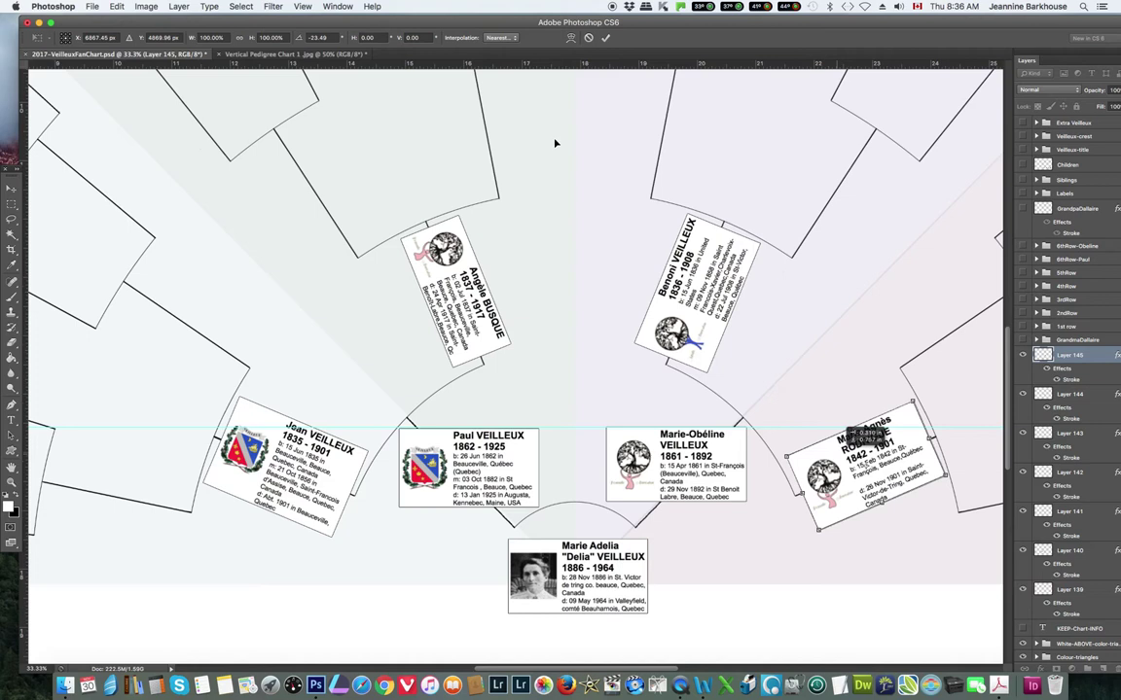
pyautogui.click(605, 38)
pyautogui.press('b')
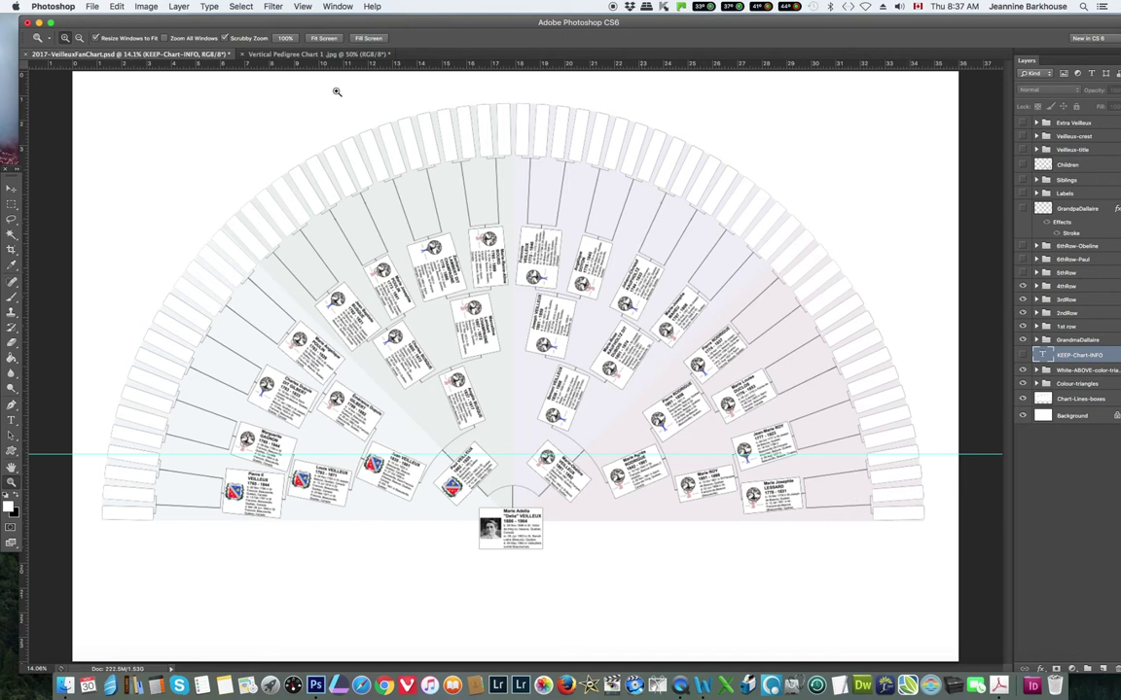
# Close Vertical Pedigree Chart 1 without saving its changes
pyautogui.click(244, 55)
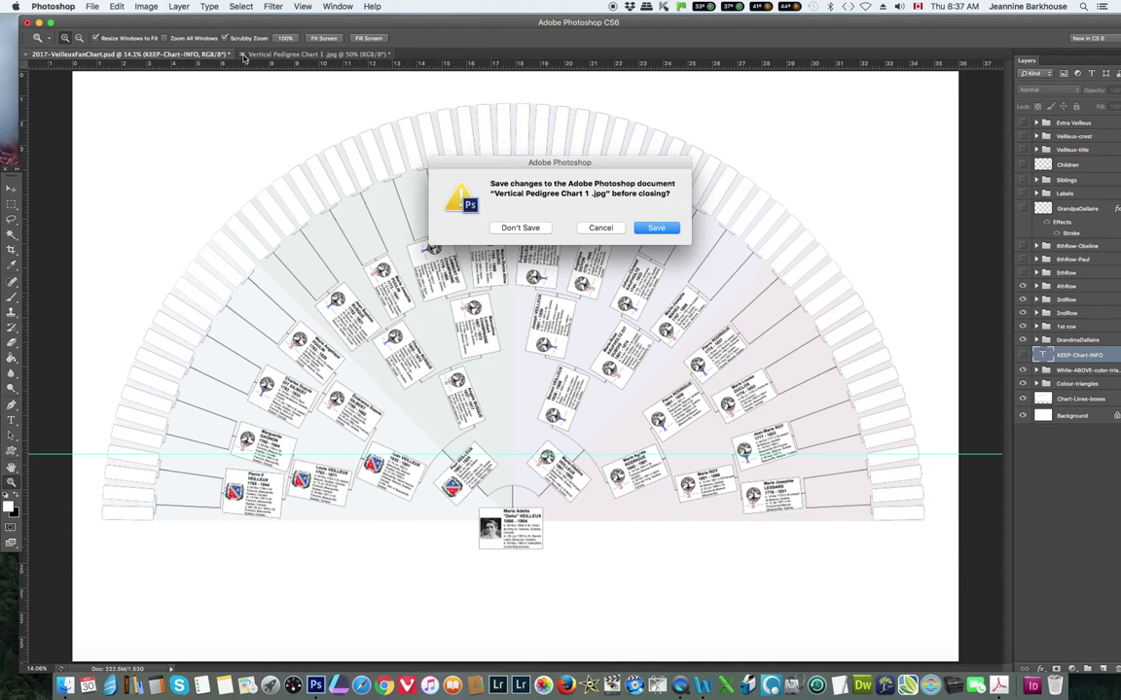
pyautogui.click(530, 230)
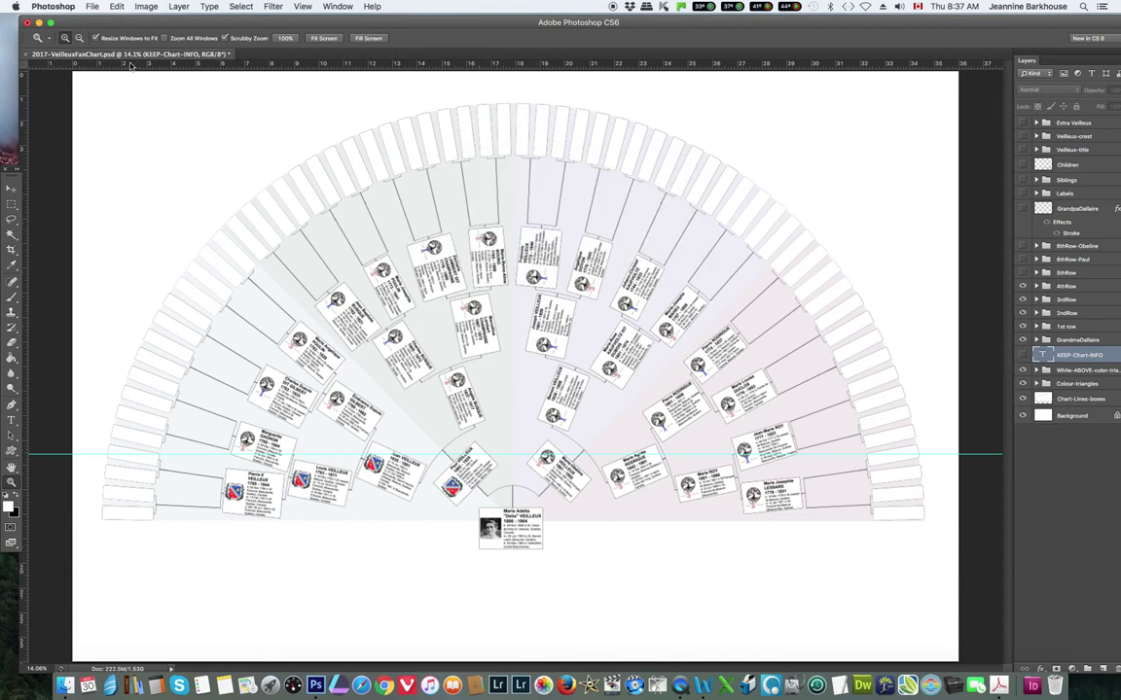
# Open Vertical Pedigree Chart 2 .jpg and place a horizontal guide between the top row of ancestor boxes and the row beneath it
pyautogui.click(91, 7)
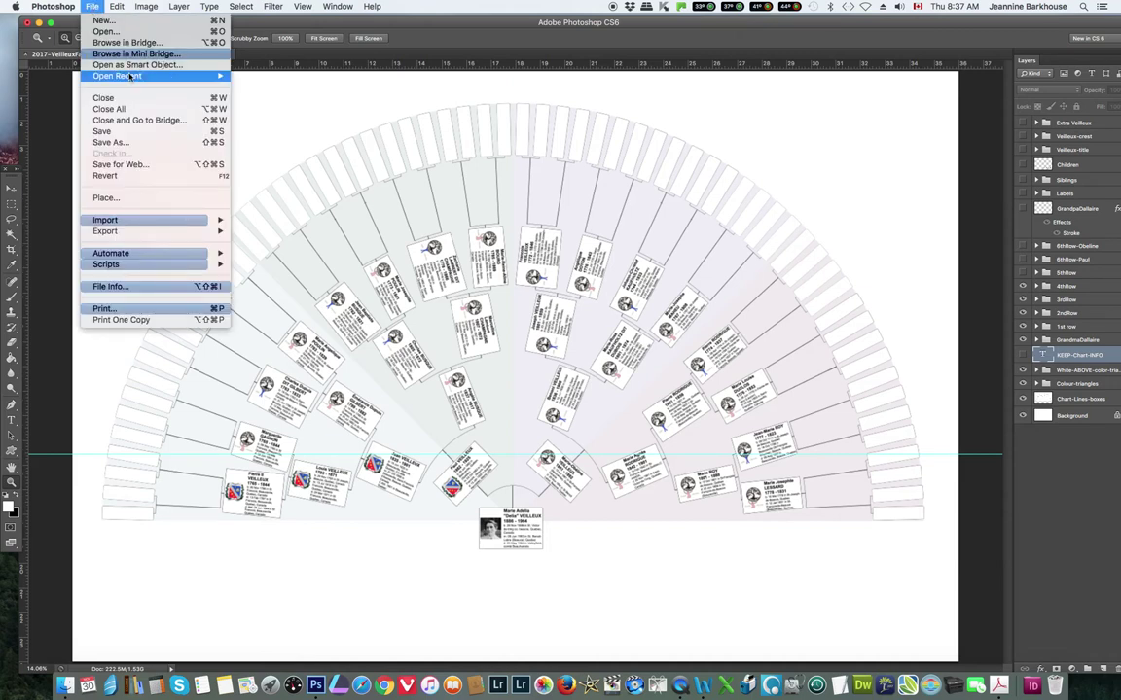
pyautogui.moveTo(146, 76)
pyautogui.click(301, 88)
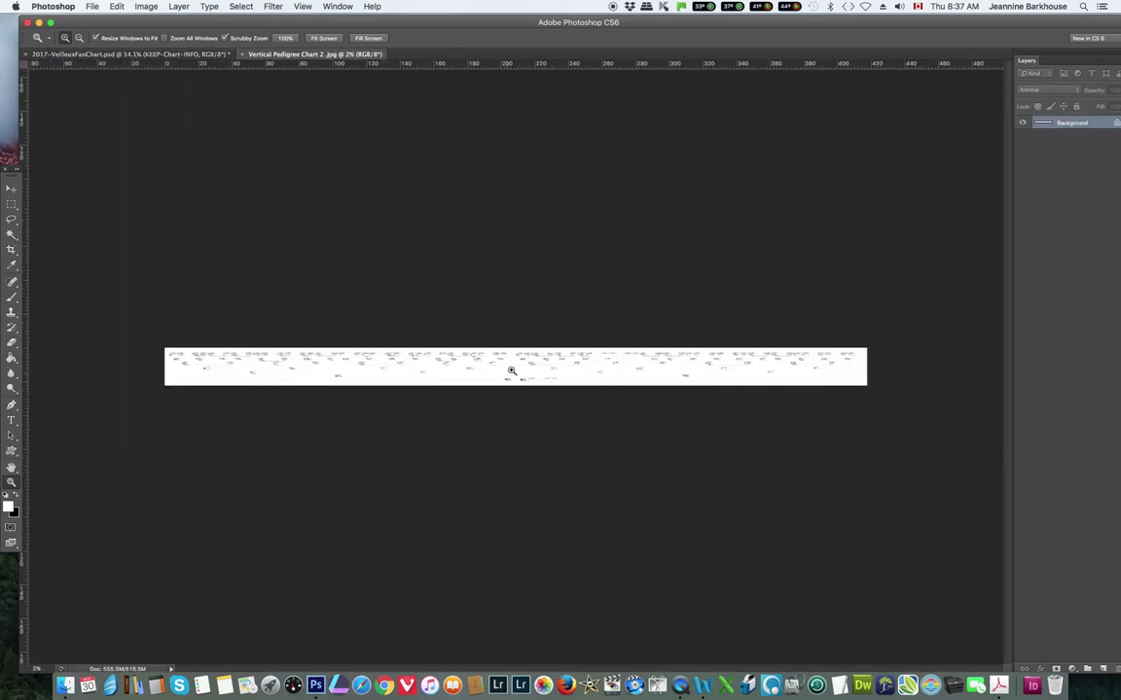
pyautogui.moveTo(503, 377); pyautogui.dragTo(503, 377)
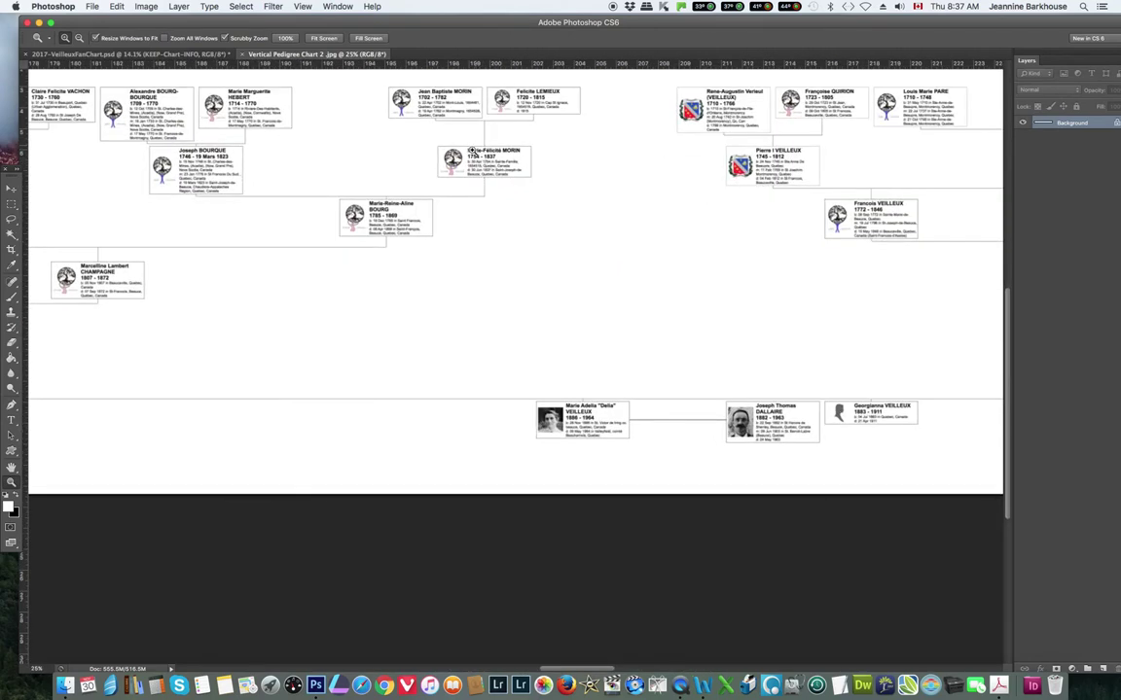
pyautogui.moveTo(495, 66); pyautogui.dragTo(495, 139)
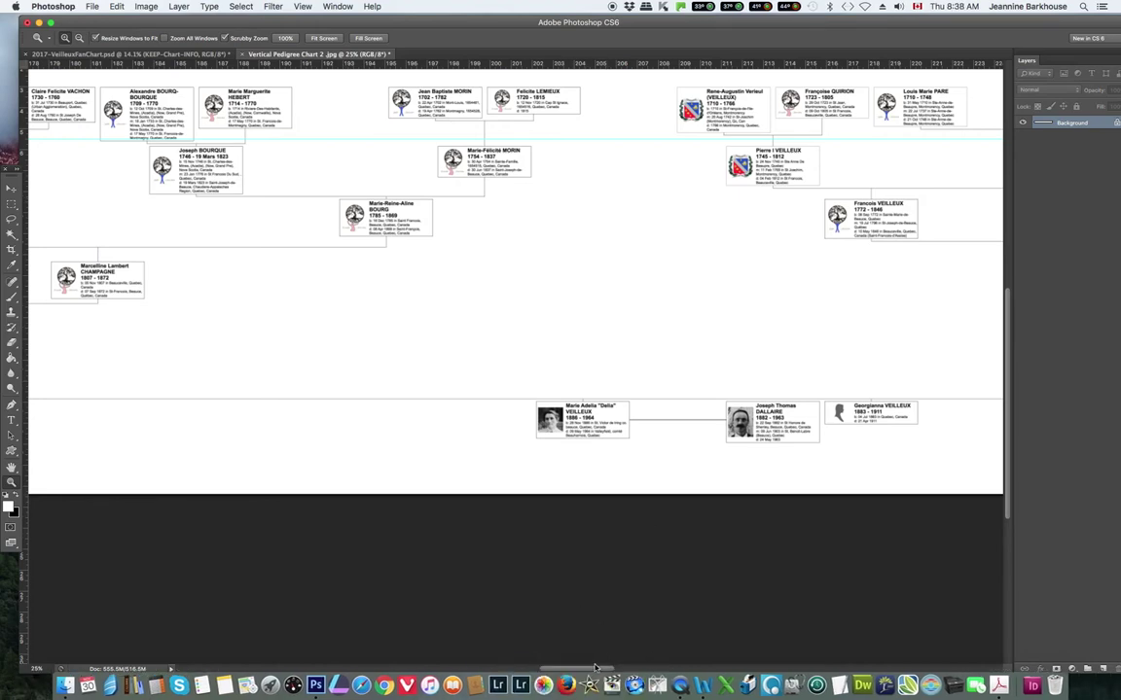
pyautogui.moveTo(579, 670); pyautogui.dragTo(277, 654)
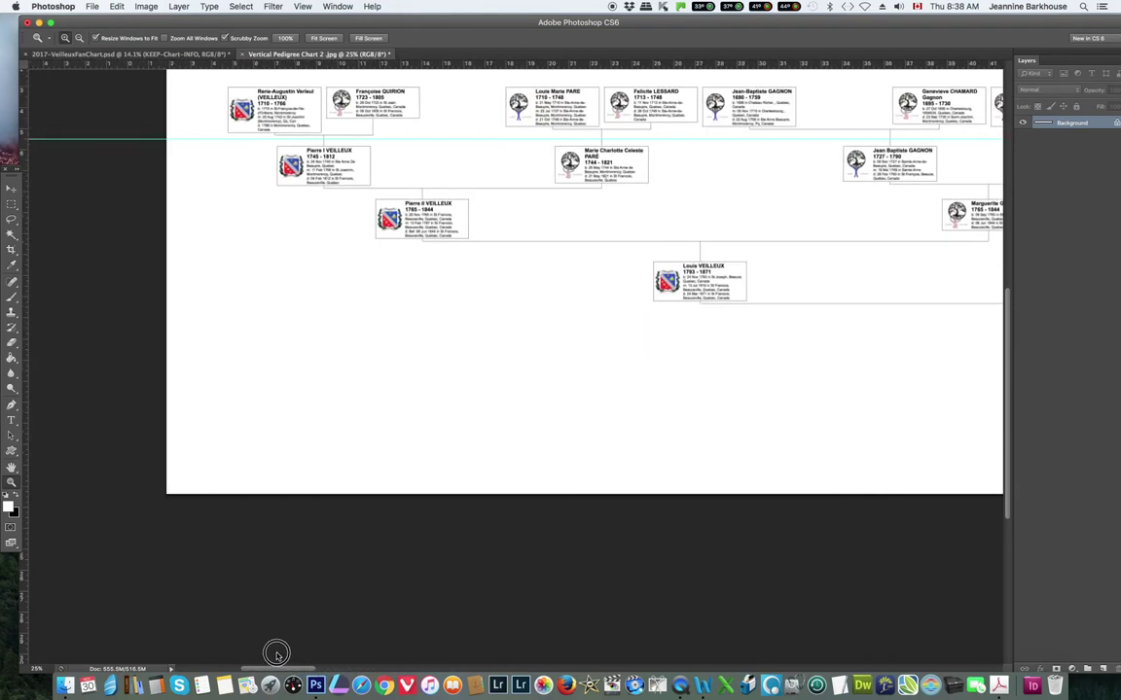
# Marquee-select about 3.78 by 1.82 in inside the border of the leftmost box below the guide, trimming its empty side, and copy it
pyautogui.click(323, 166)
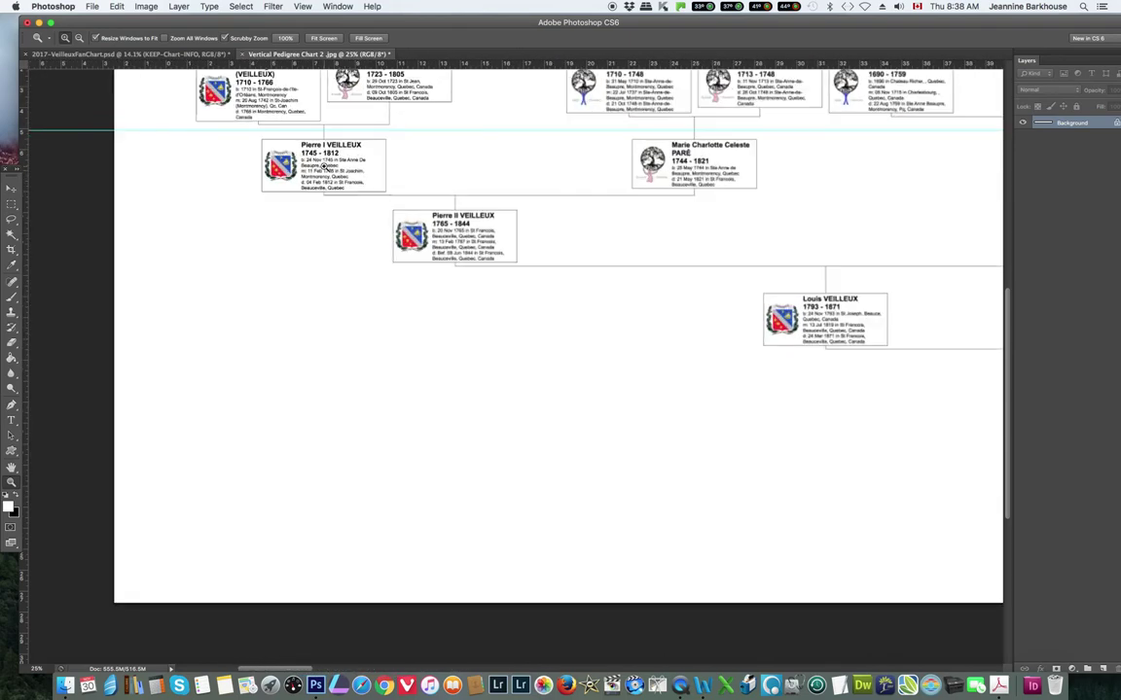
pyautogui.press('super+1')
pyautogui.press('m')
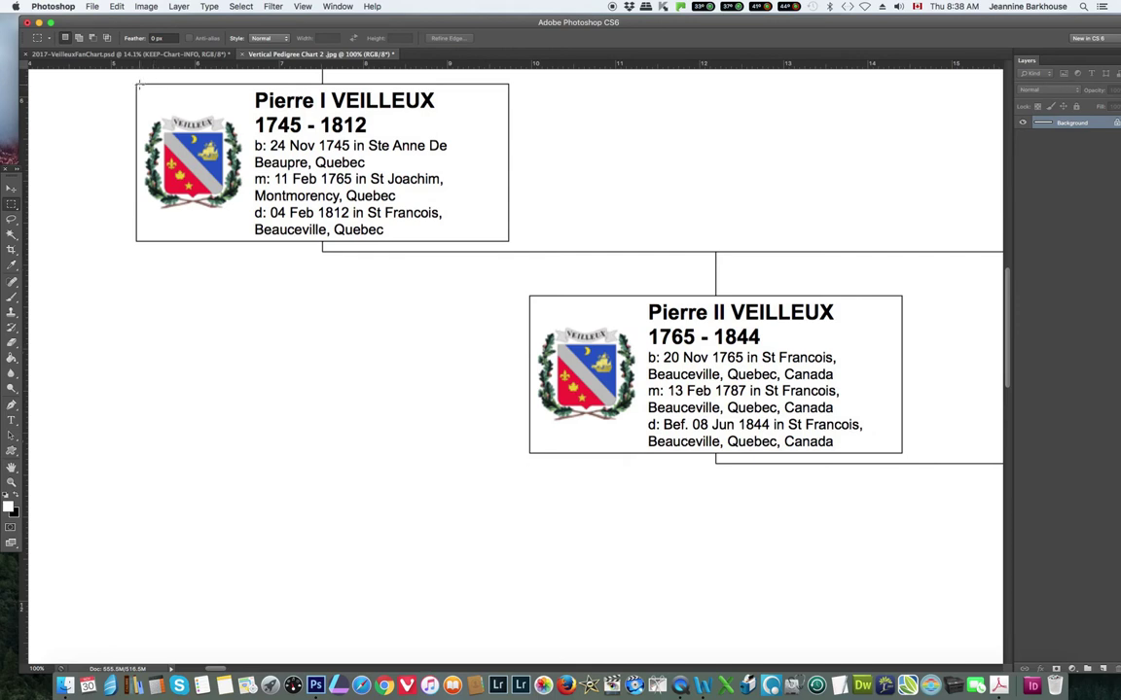
pyautogui.moveTo(382, 110); pyautogui.dragTo(456, 236)
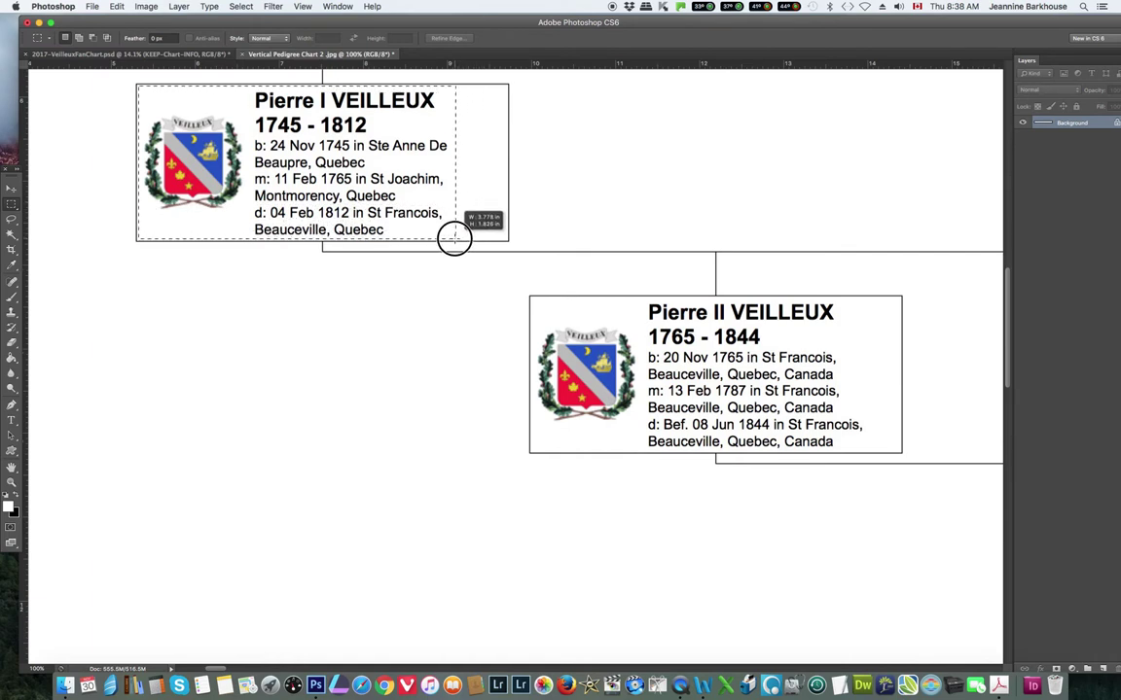
pyautogui.moveTo(454, 237); pyautogui.dragTo(455, 238)
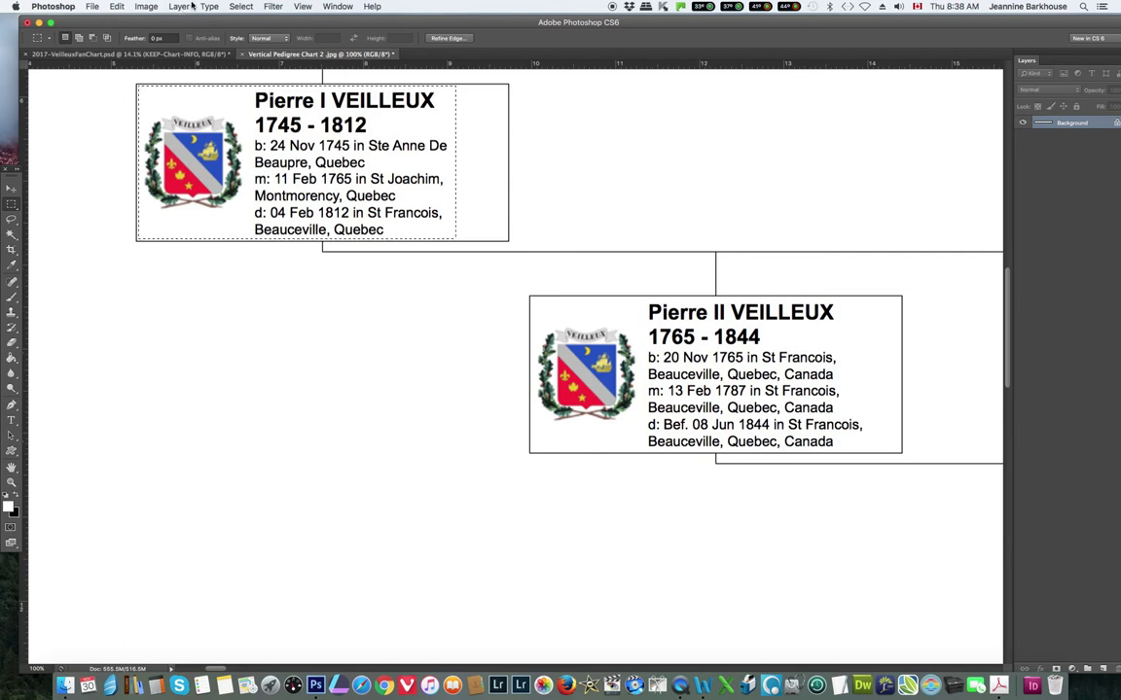
pyautogui.click(117, 7)
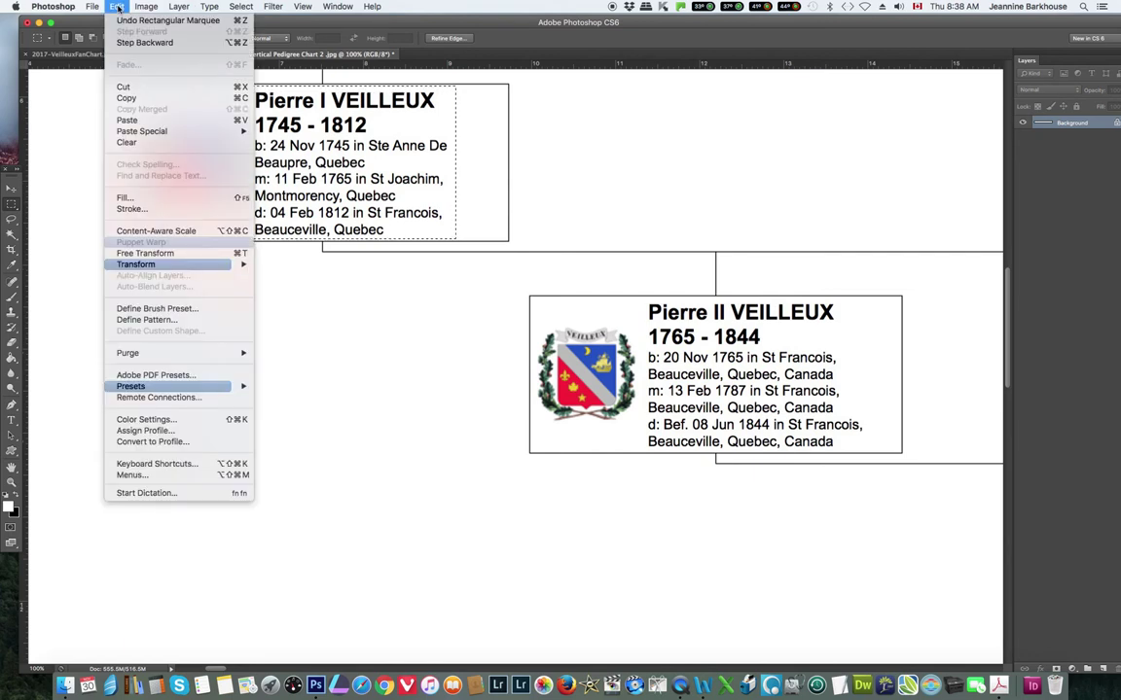
pyautogui.click(129, 98)
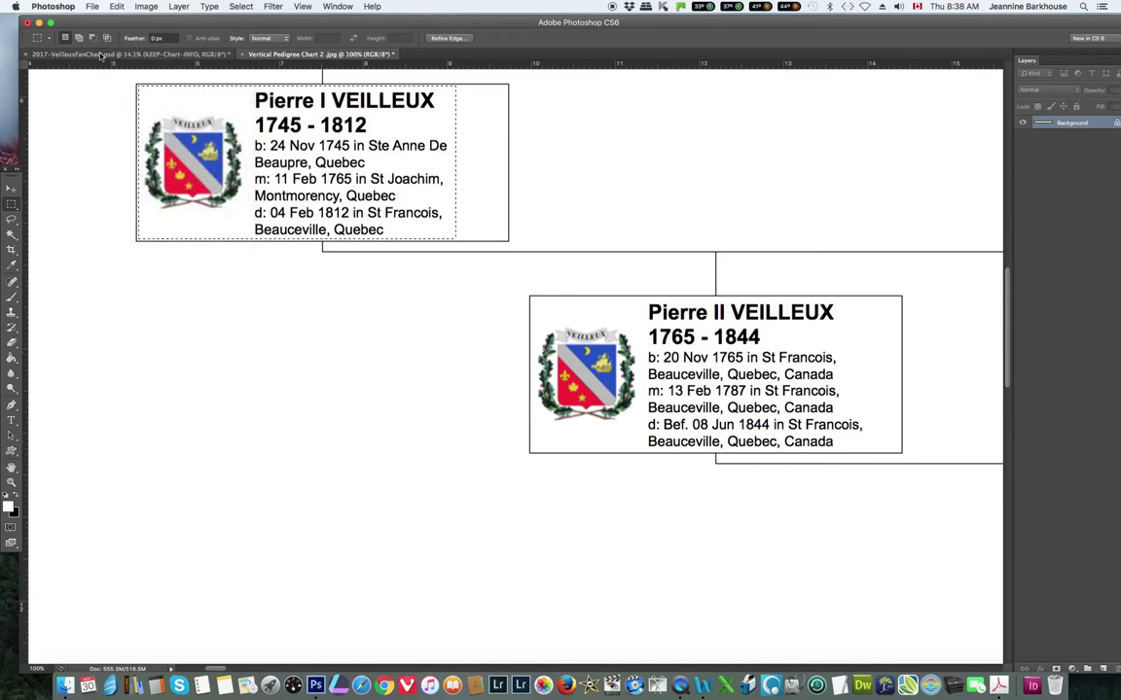
# Paste the copied ancestor box into 2017-VeilleuxFanChart.psd near the lowest connector lines on the fan's left side
pyautogui.click(92, 53)
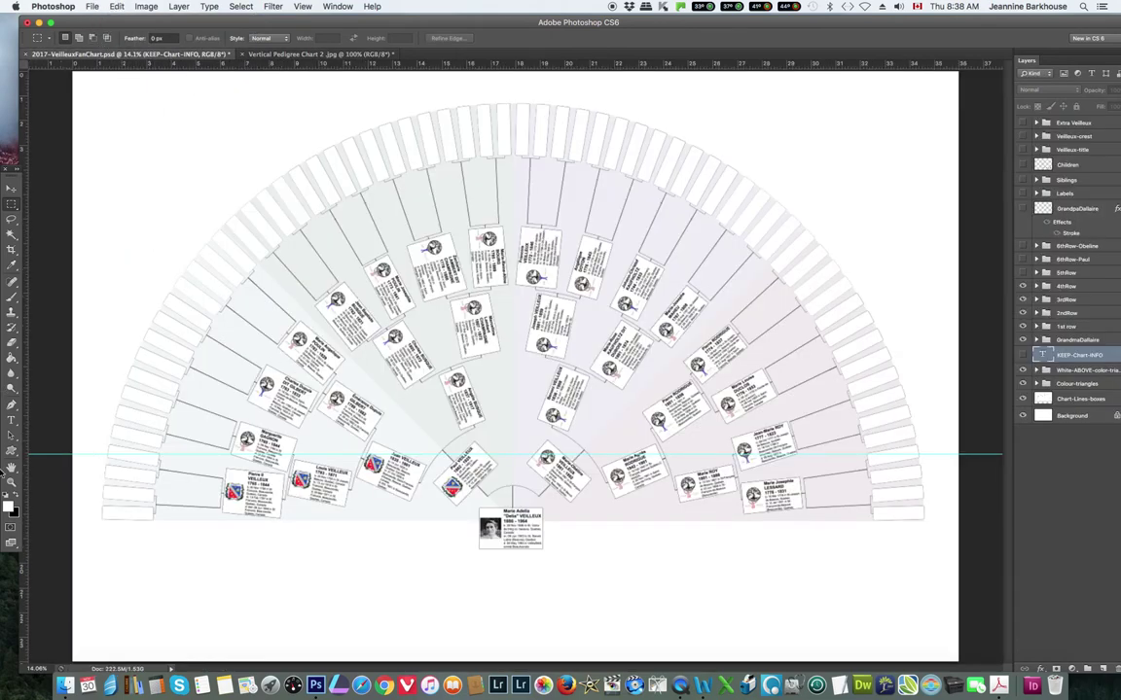
pyautogui.press('z')
pyautogui.click(190, 506)
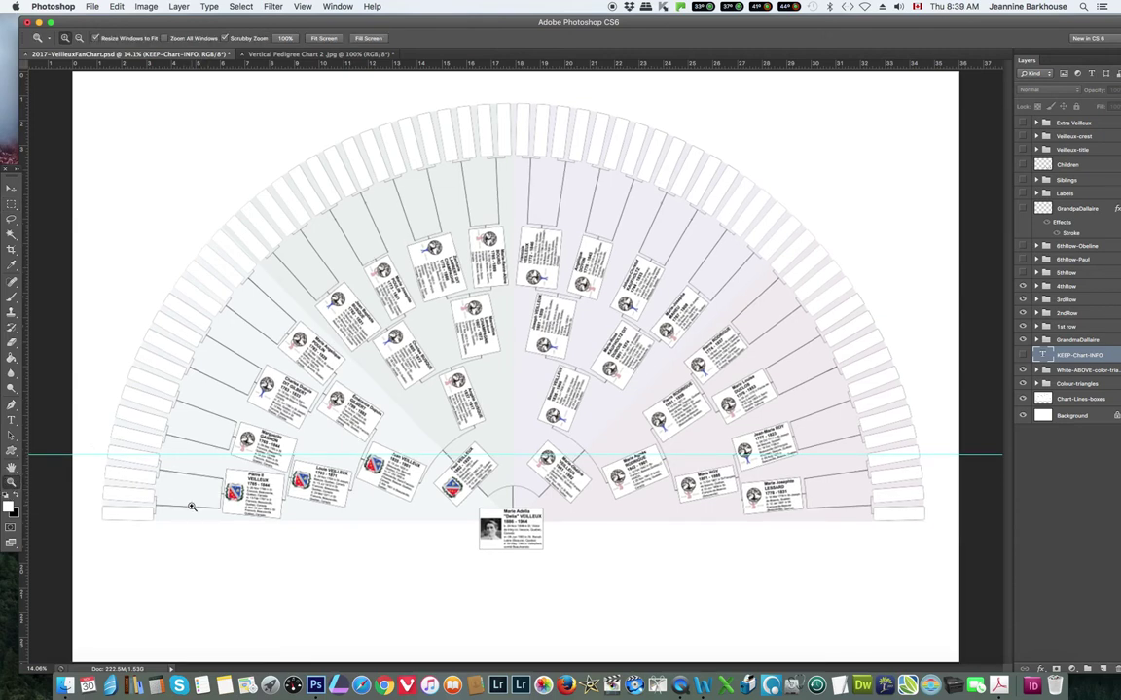
pyautogui.moveTo(174, 508); pyautogui.dragTo(255, 492)
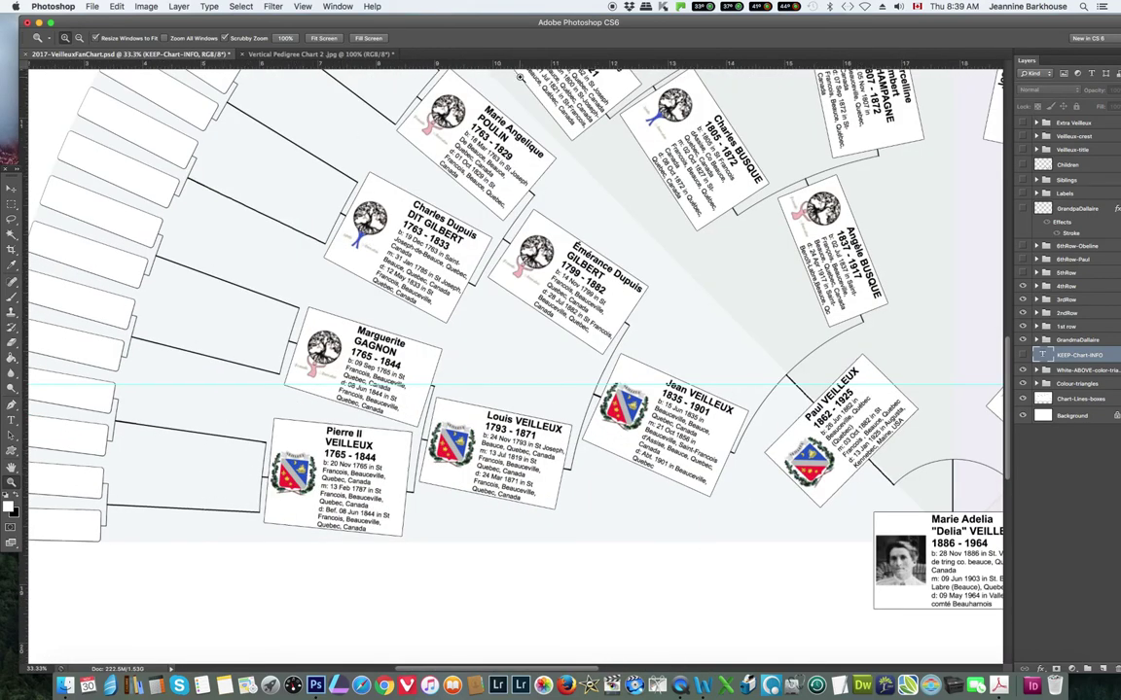
pyautogui.click(314, 40)
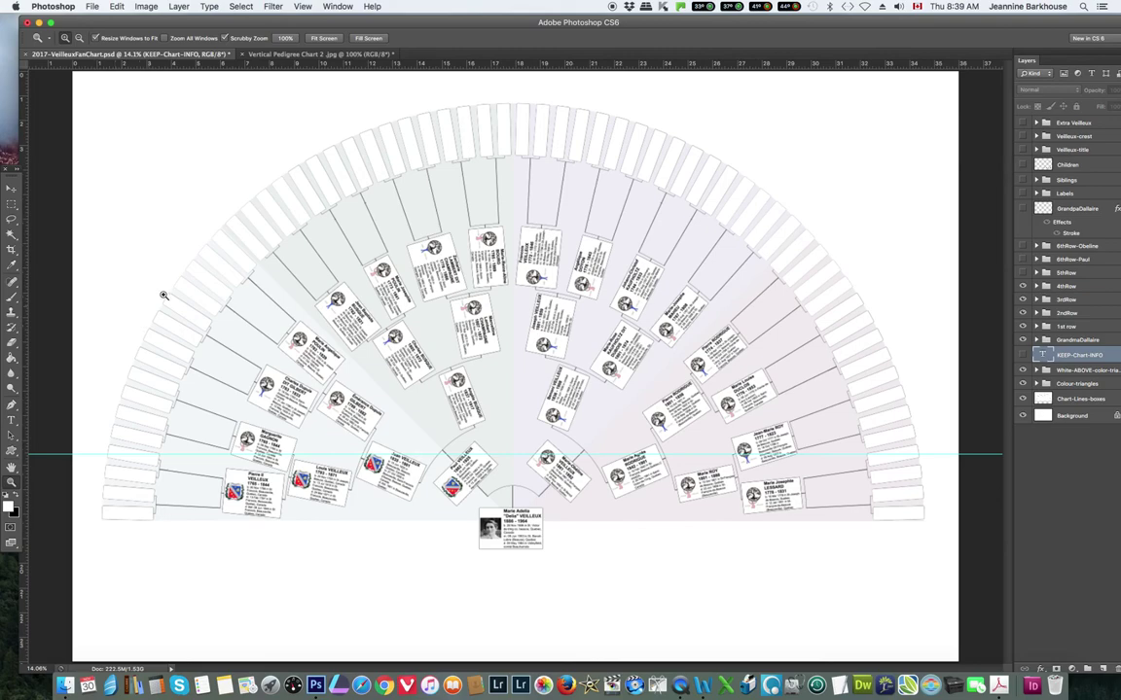
pyautogui.moveTo(183, 488); pyautogui.dragTo(210, 481)
pyautogui.scroll(-3, 210, 481)
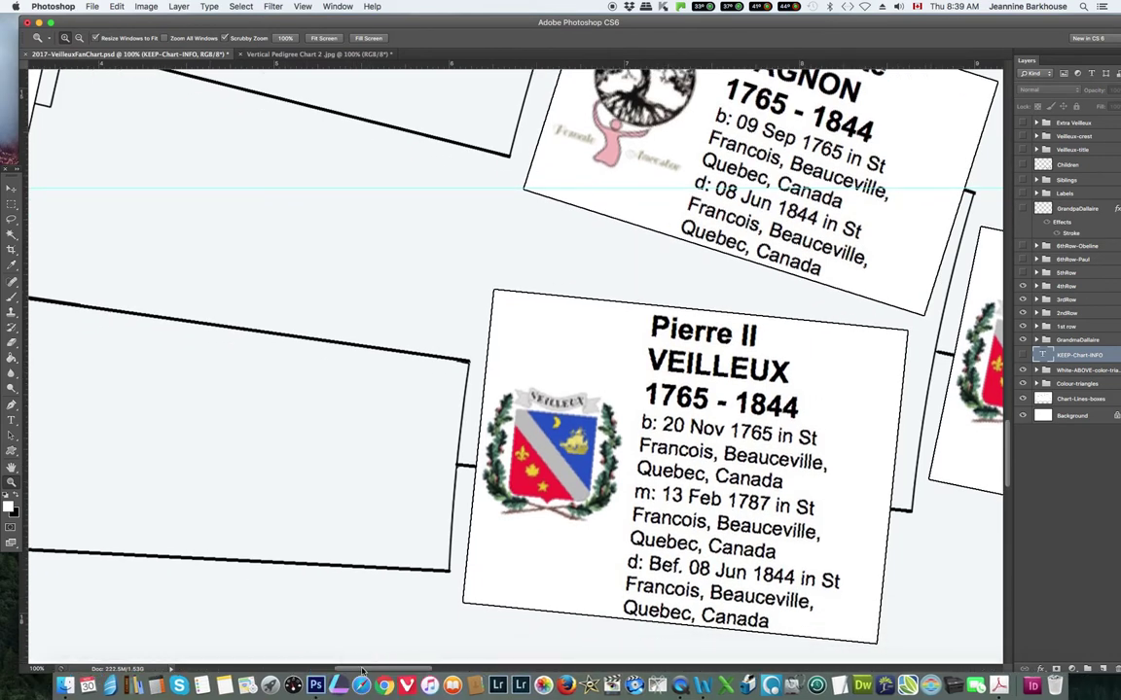
pyautogui.moveTo(364, 668); pyautogui.dragTo(343, 669)
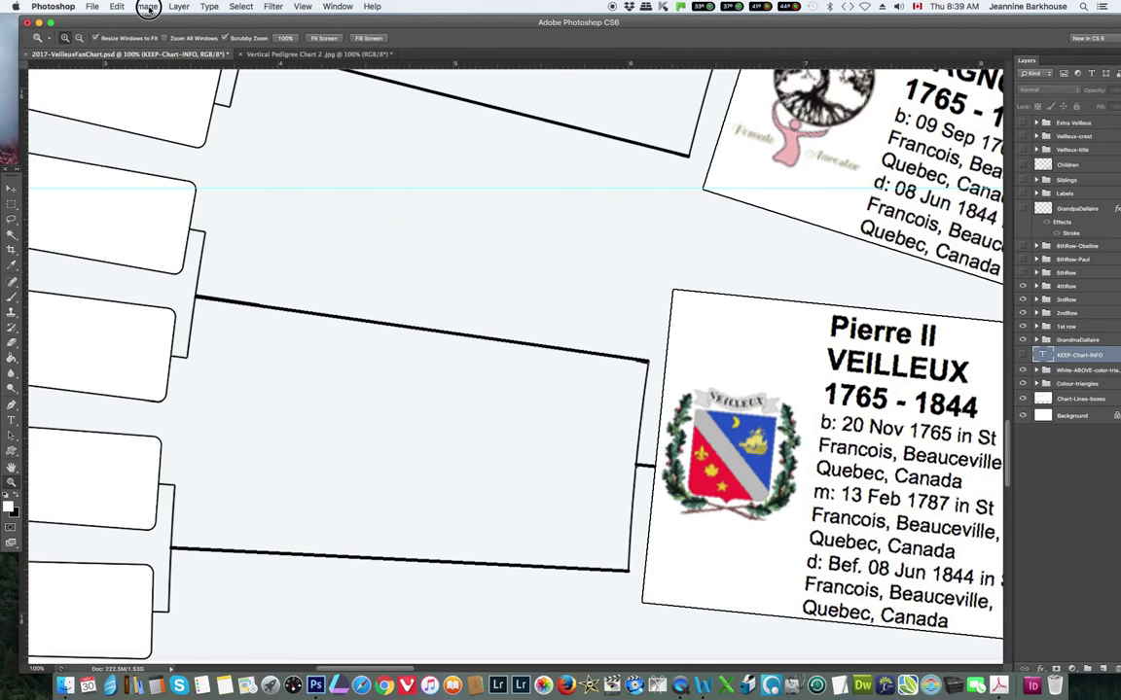
pyautogui.click(147, 7)
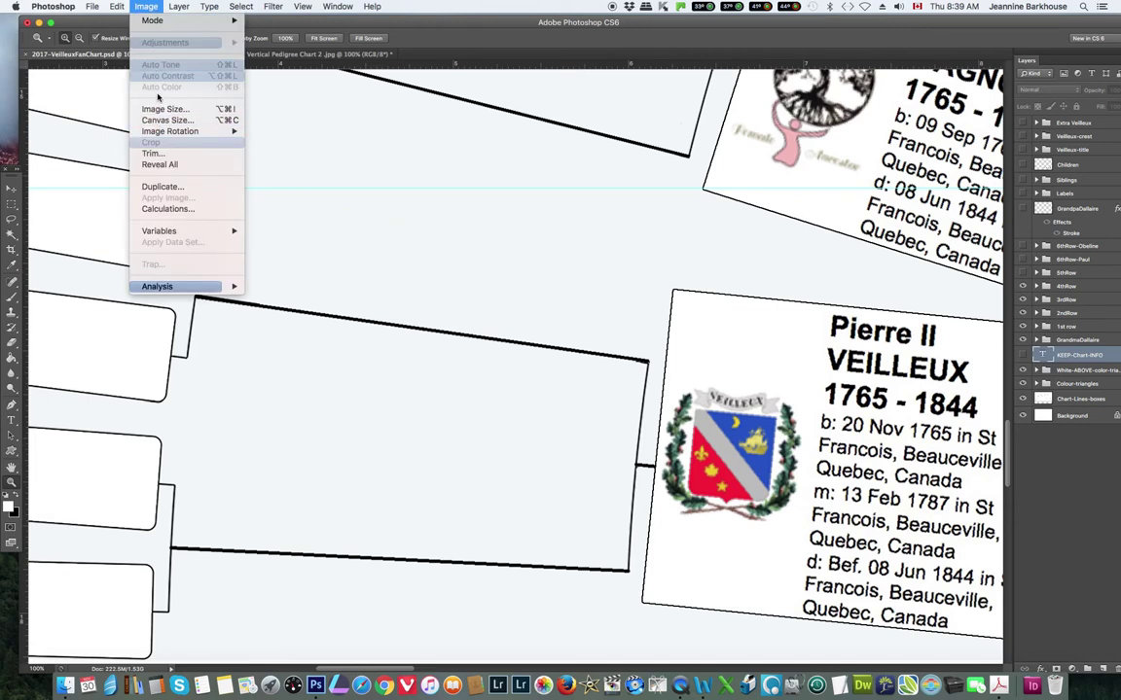
pyautogui.moveTo(117, 7)
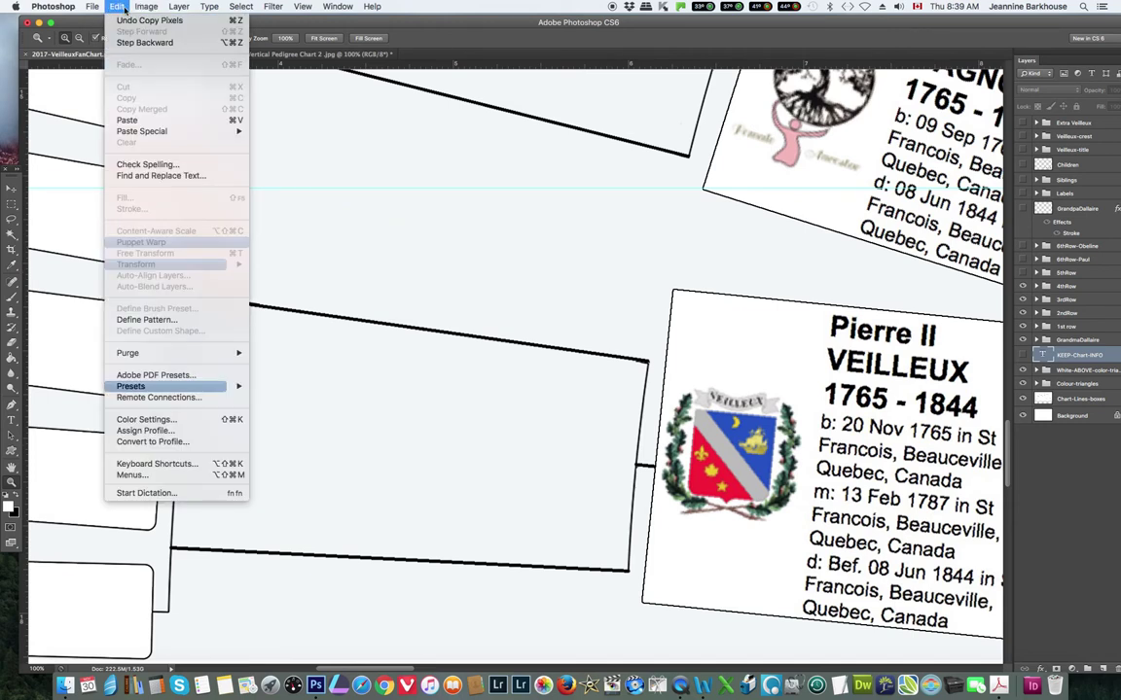
pyautogui.click(129, 120)
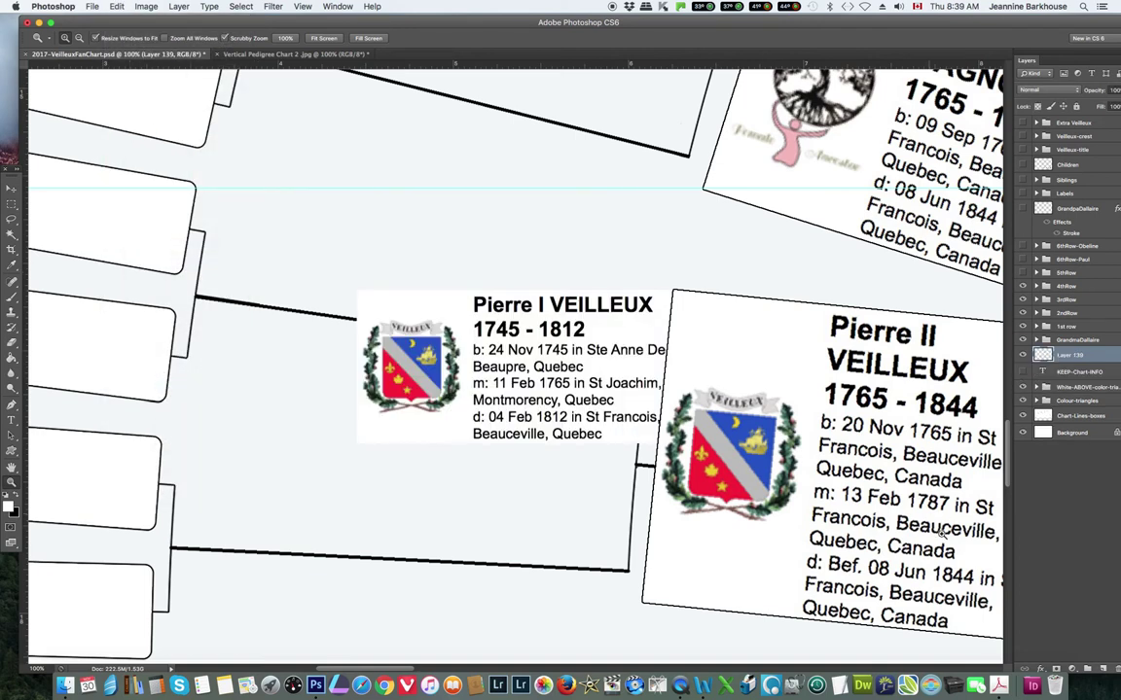
# Add a 2 px black outside stroke to the pasted ancestor box's layer
pyautogui.click(1040, 670)
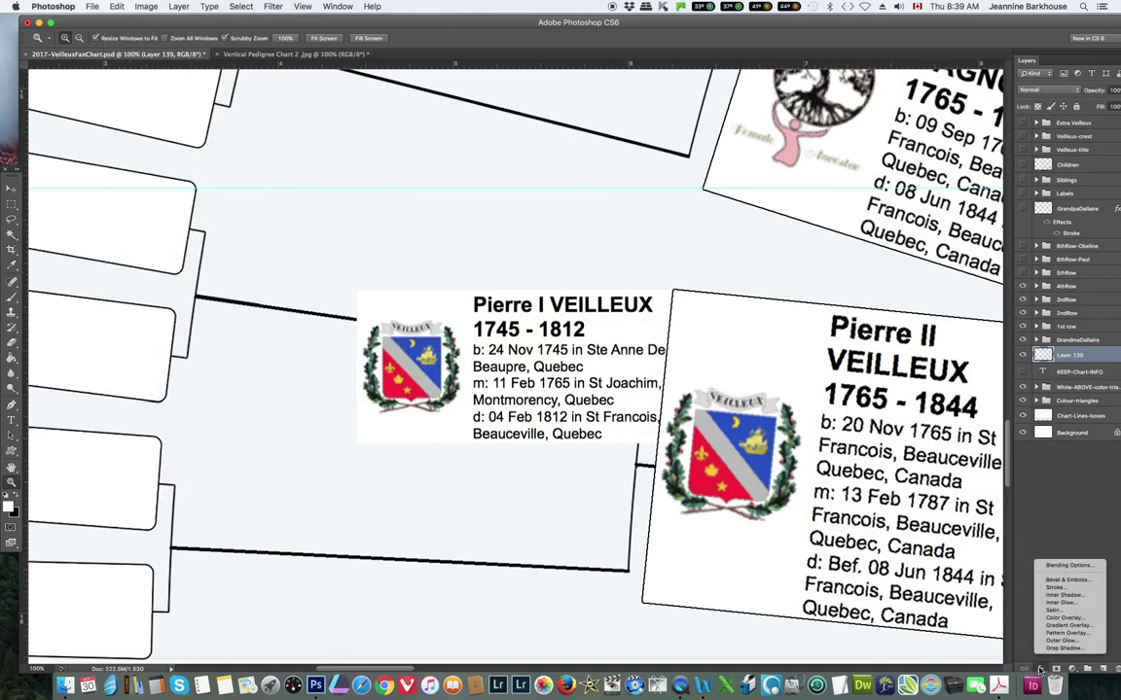
pyautogui.click(1052, 591)
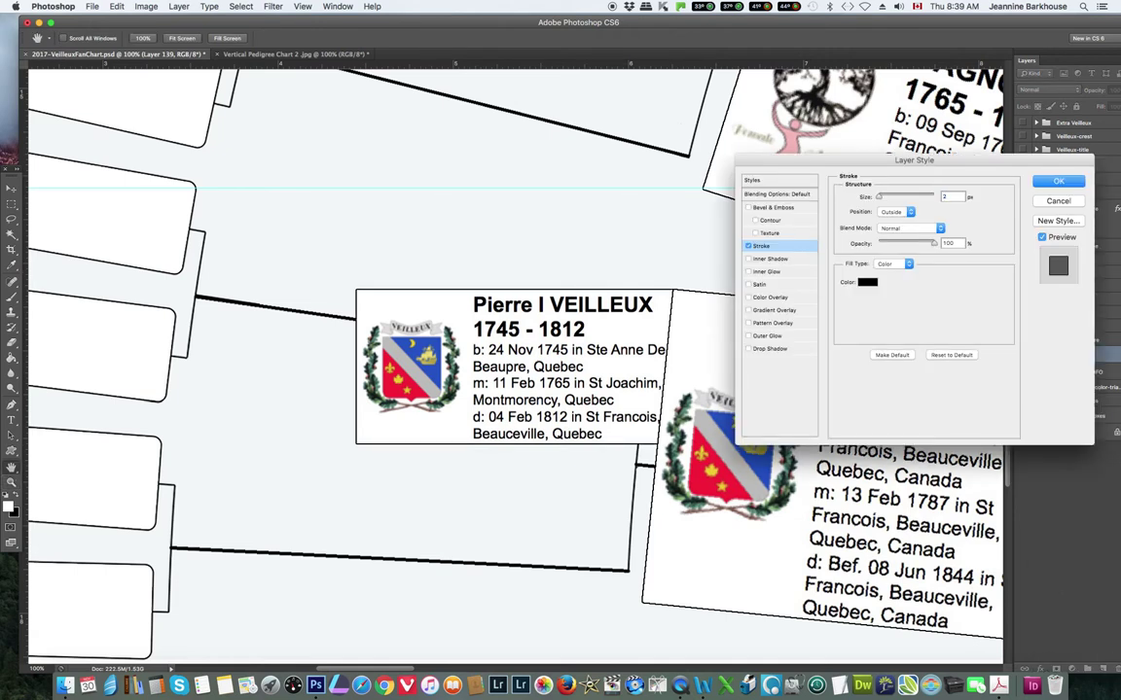
pyautogui.press('Return')
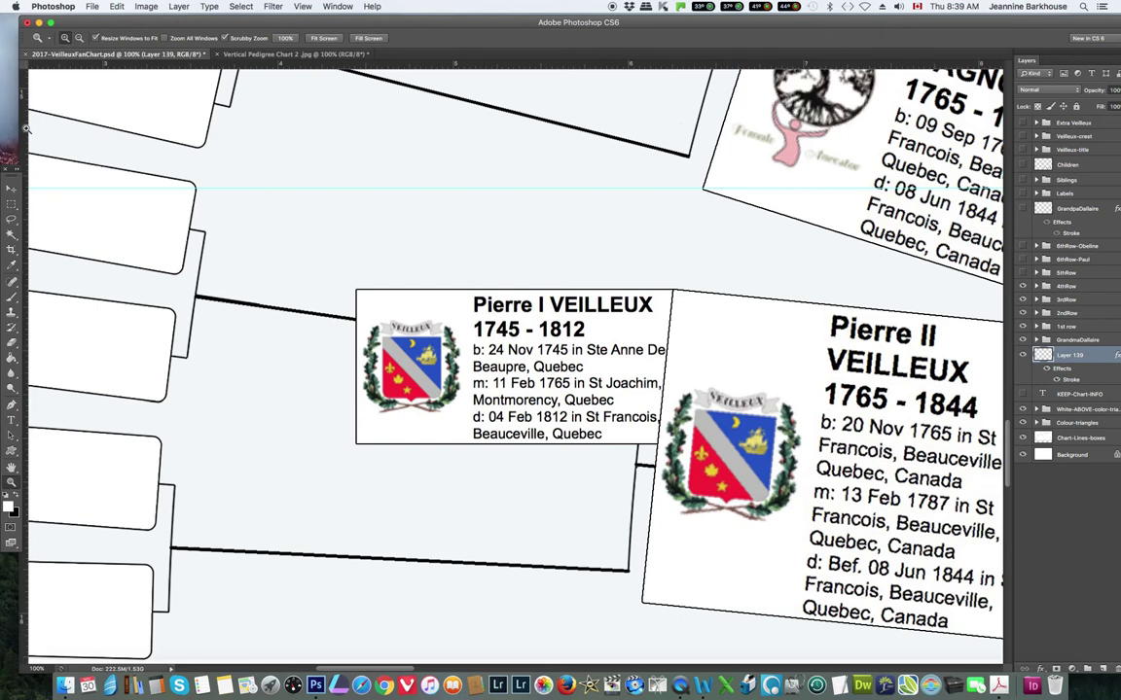
# Rotate the pasted box slightly clockwise with Free Transform and place it over the lowest connector line on the fan's left side
pyautogui.click(117, 6)
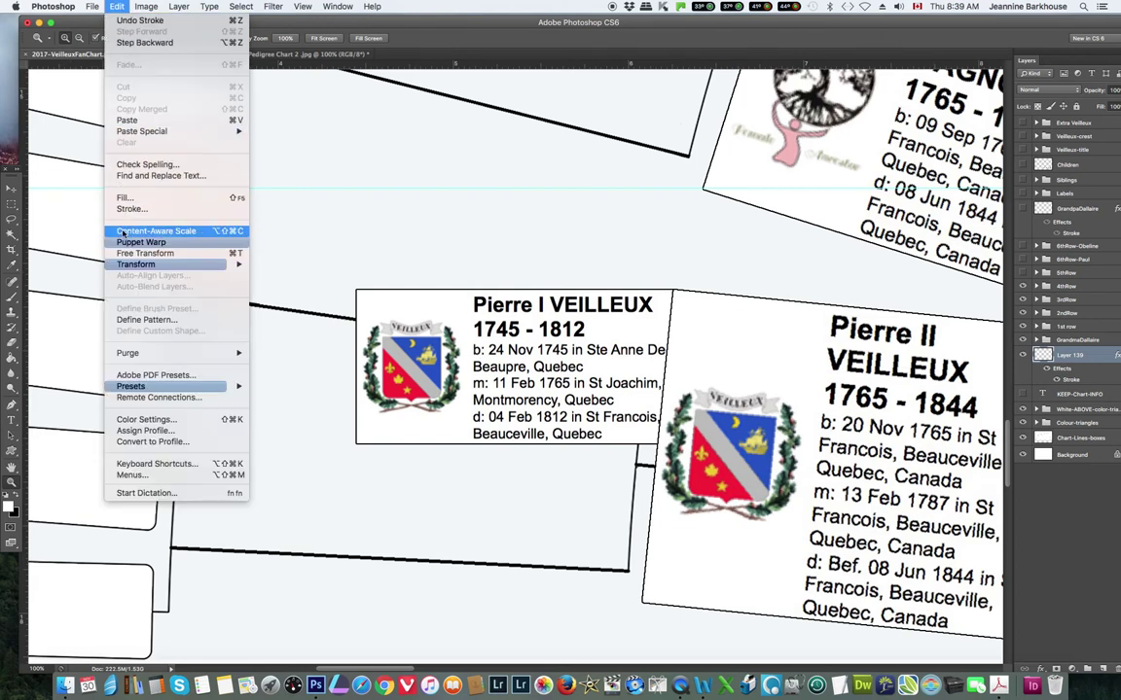
pyautogui.click(145, 253)
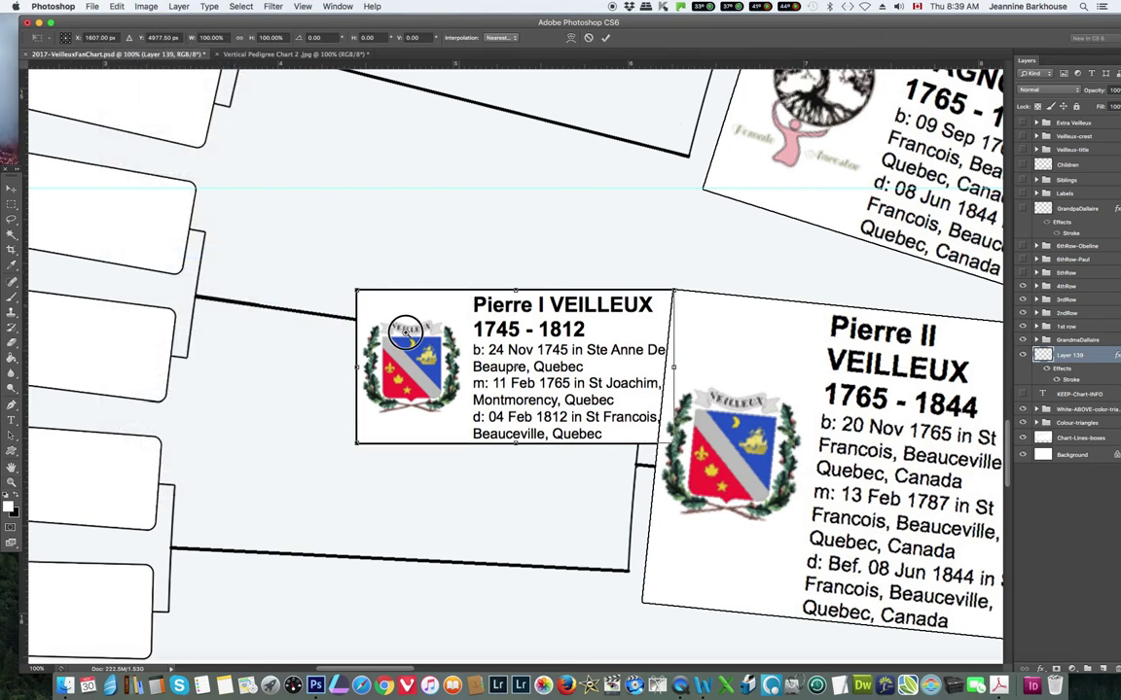
pyautogui.moveTo(405, 331); pyautogui.dragTo(321, 407)
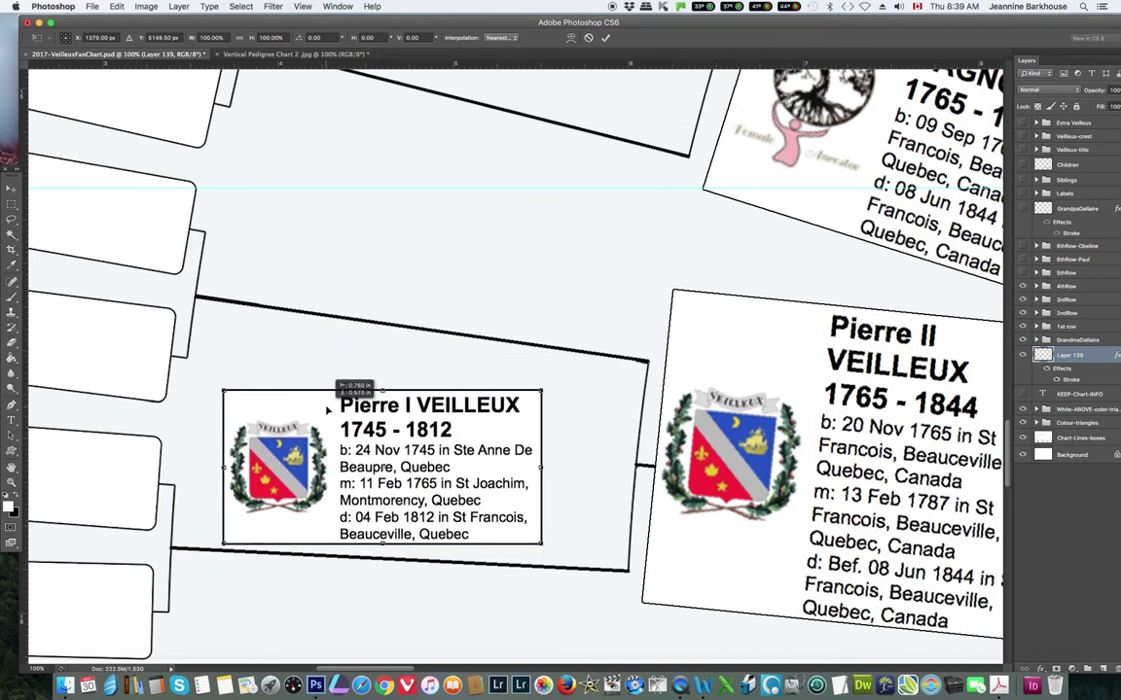
pyautogui.moveTo(570, 457); pyautogui.dragTo(570, 462)
pyautogui.moveTo(364, 477); pyautogui.dragTo(363, 530)
pyautogui.click(605, 37)
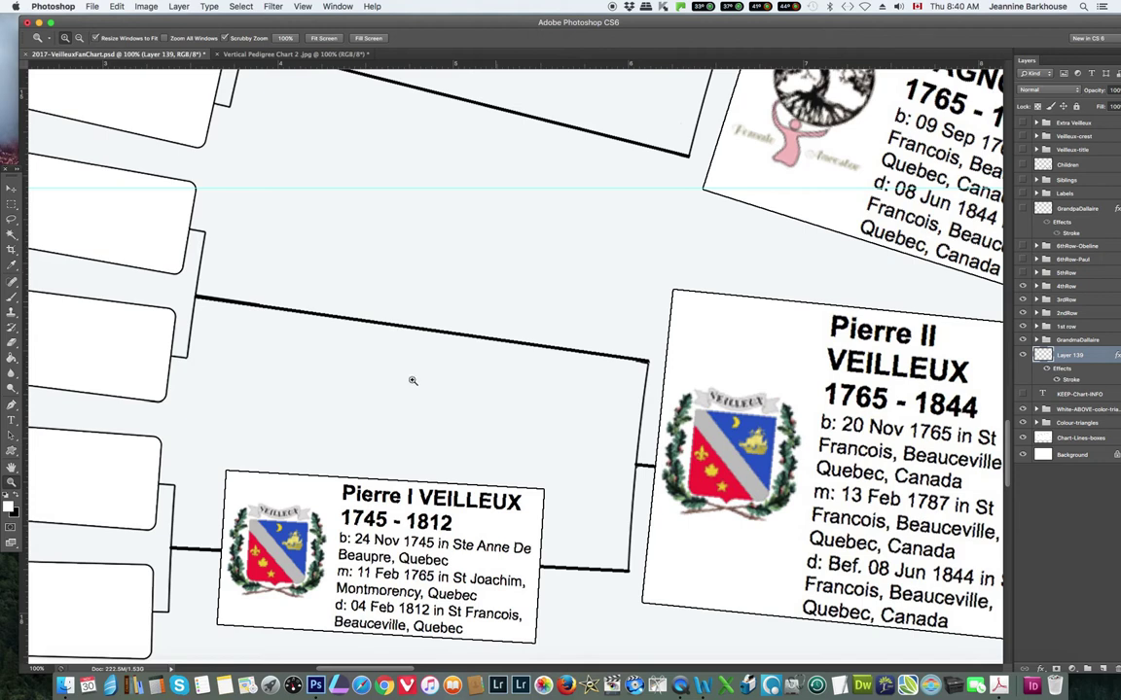
# Delete the newly pasted box's layer and show the ready-made 5thRow layer group instead
pyautogui.click(440, 355)
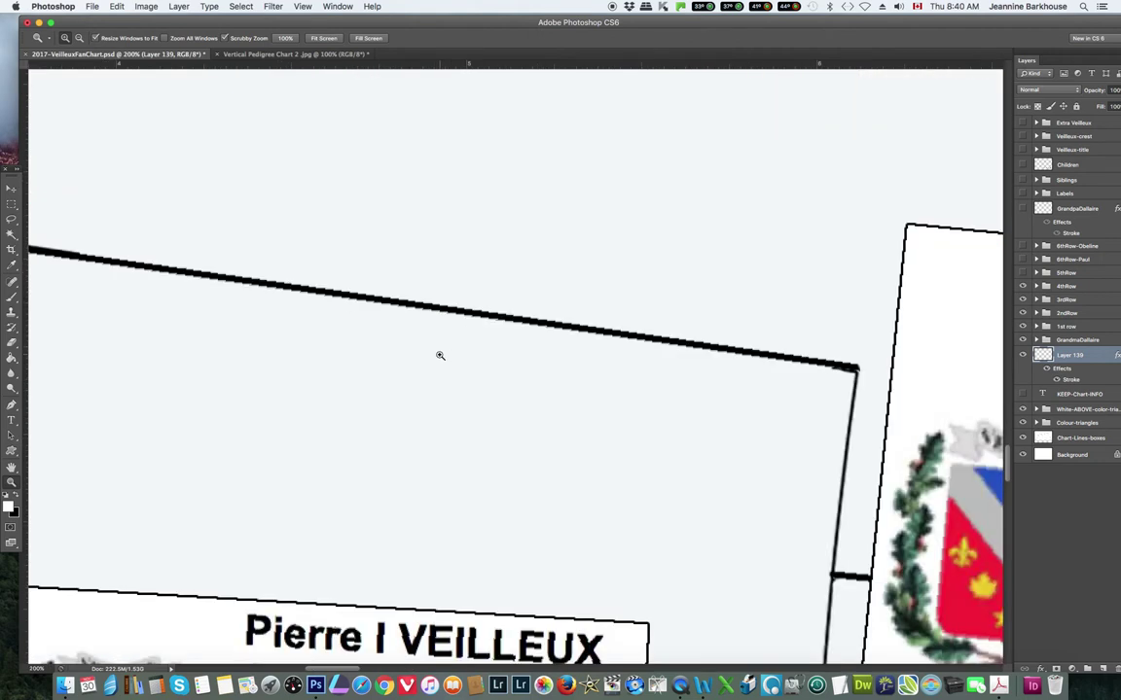
pyautogui.click(285, 37)
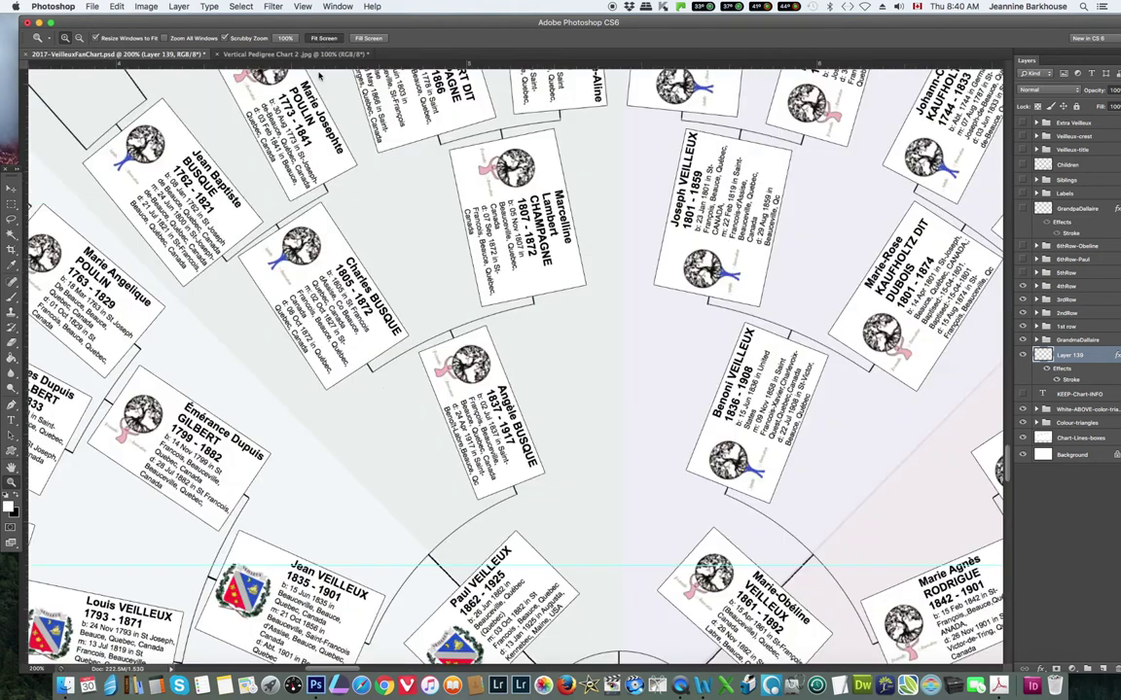
pyautogui.press('super+0')
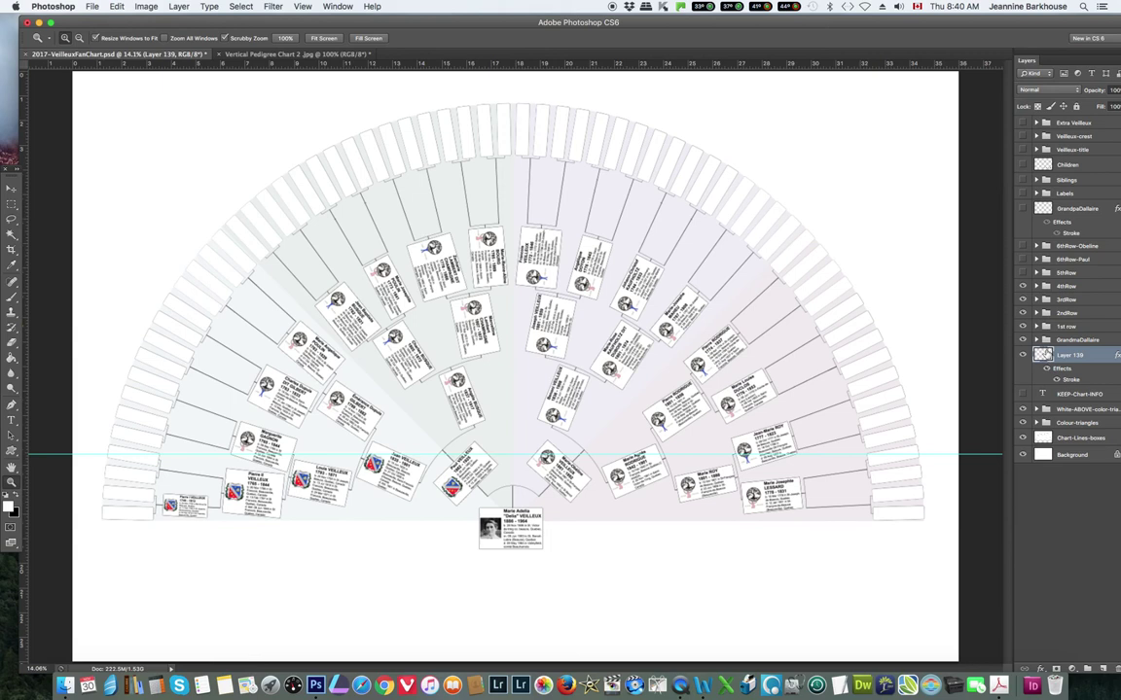
pyautogui.press('BackSpace')
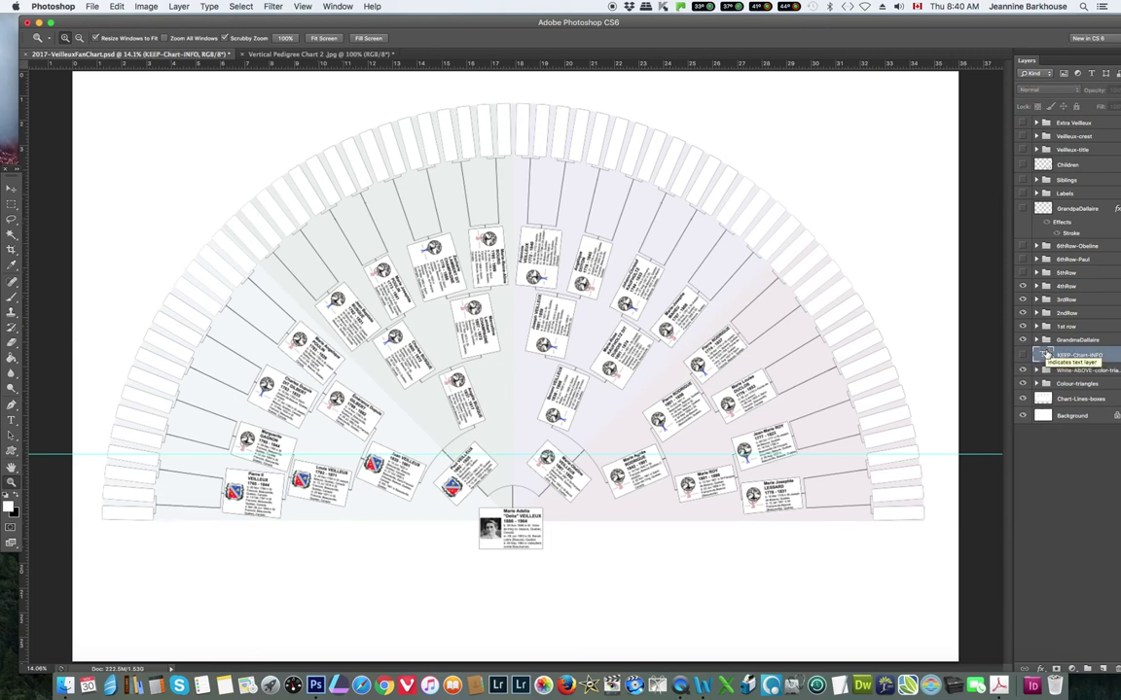
pyautogui.click(1022, 286)
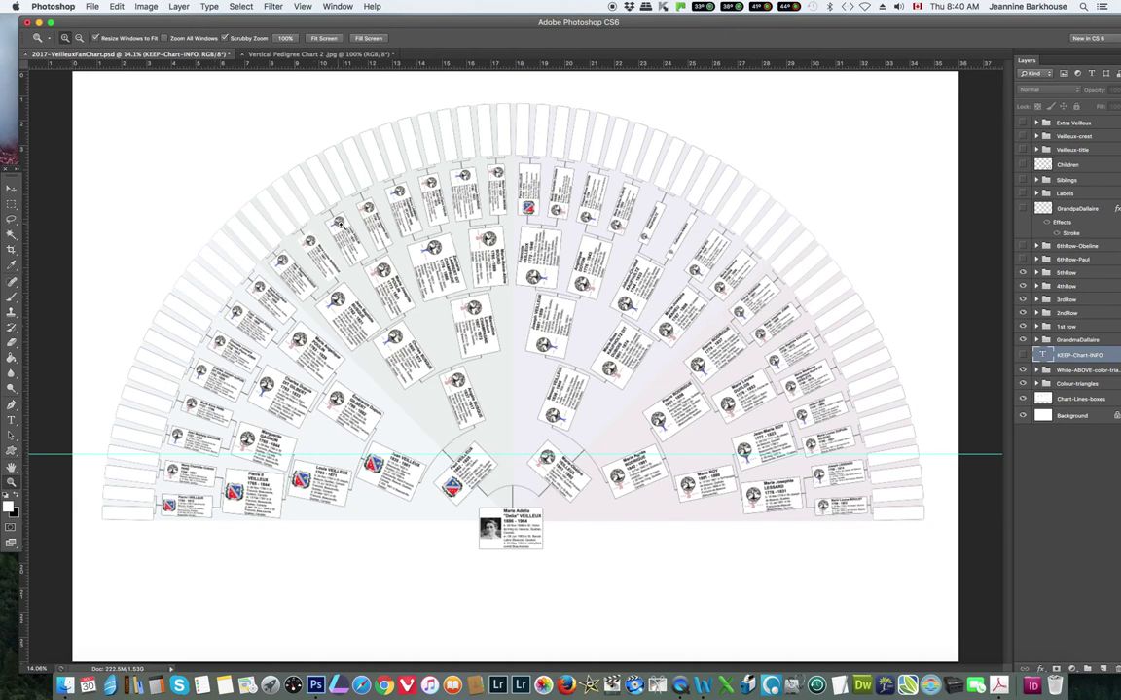
# Close Vertical Pedigree Chart 2 .jpg without saving its changes
pyautogui.click(243, 56)
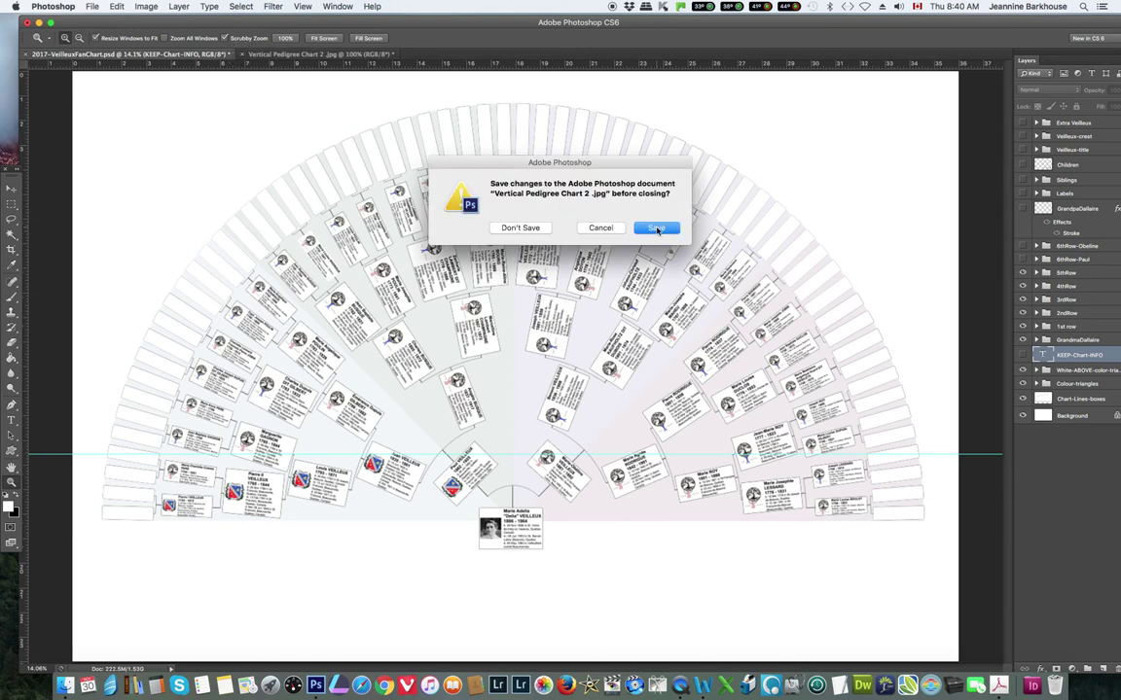
pyautogui.click(506, 228)
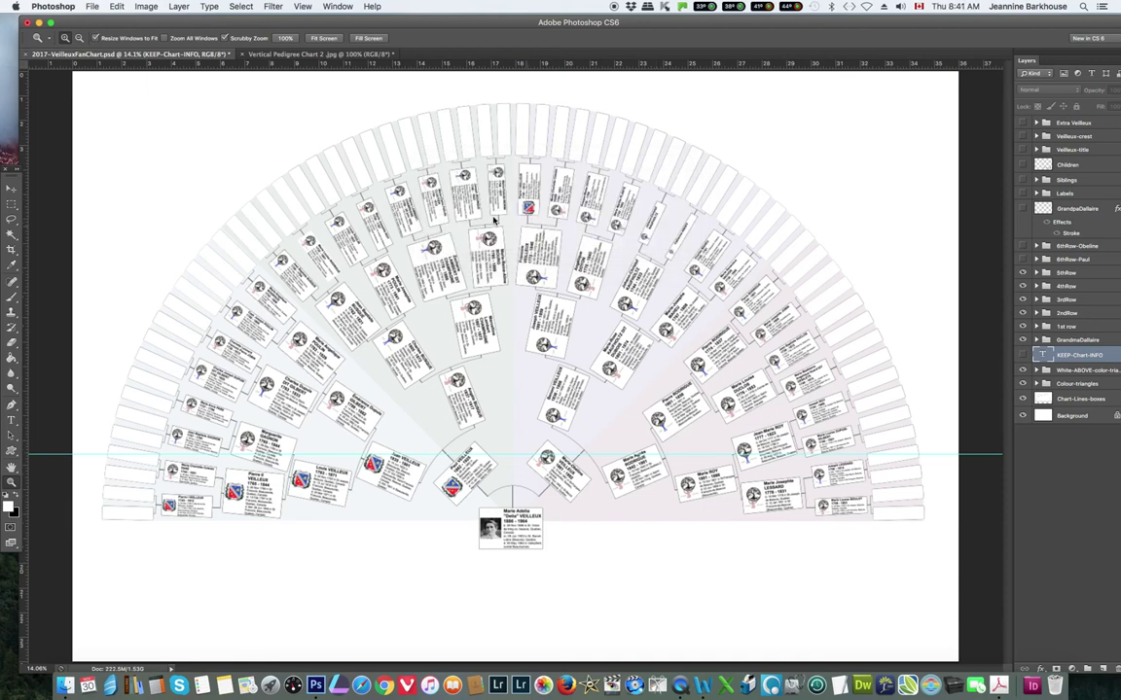
# Open Vertical Pedigree Chart 3 .jpg from the recently used files
pyautogui.click(93, 6)
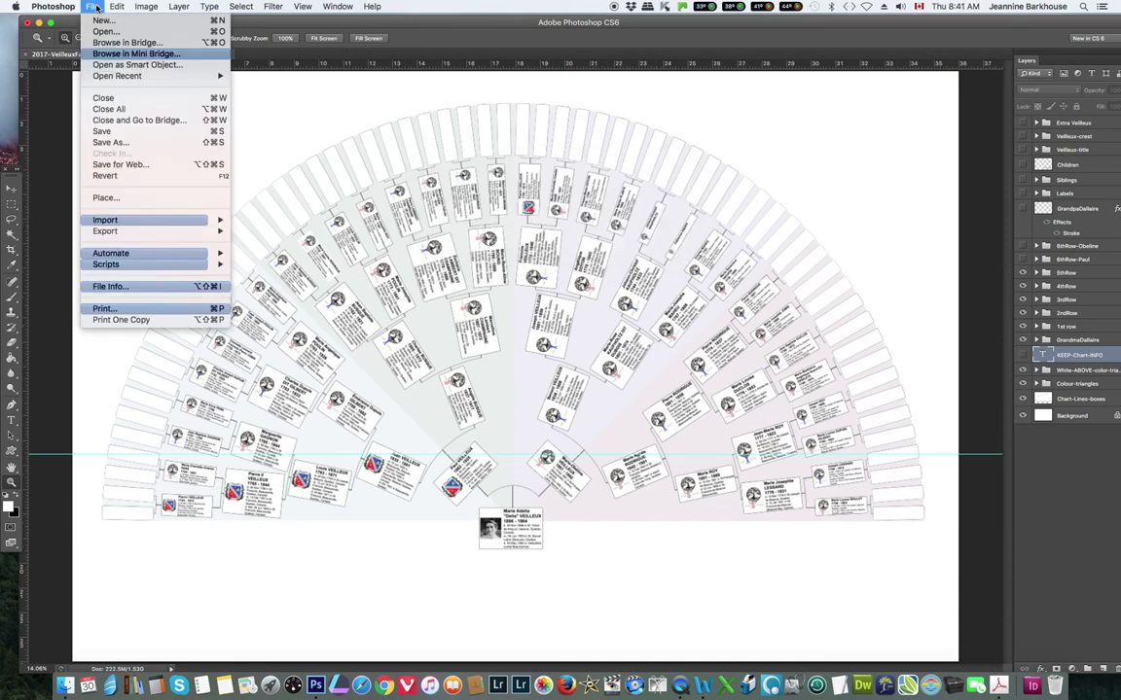
pyautogui.moveTo(109, 75)
pyautogui.click(292, 87)
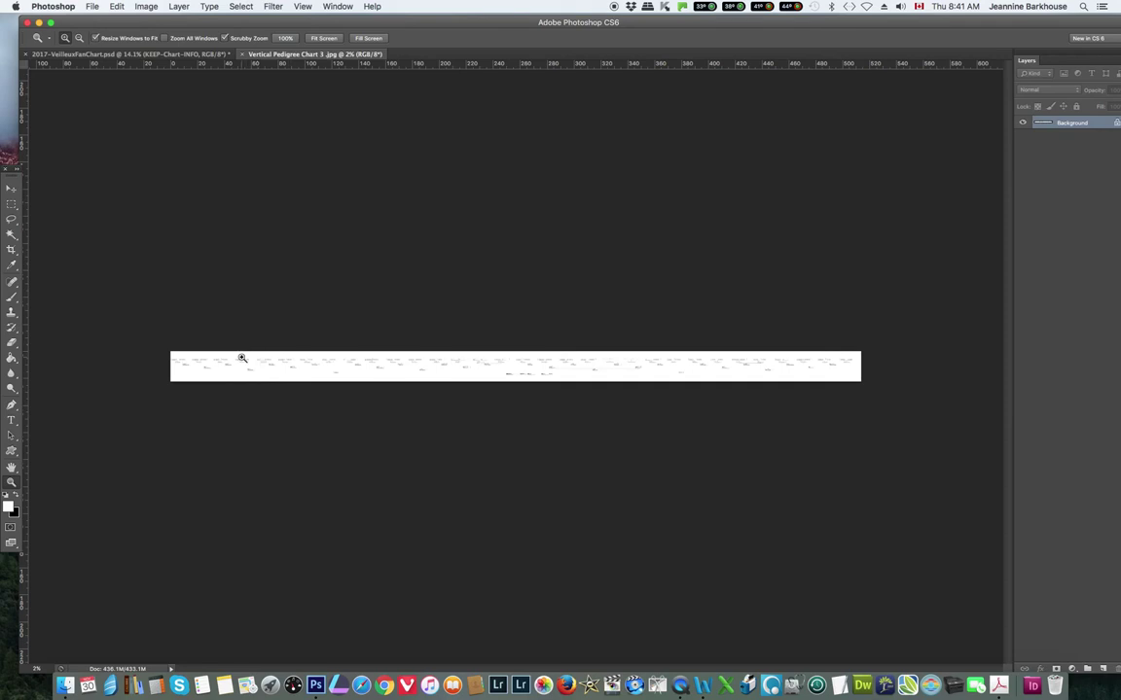
# Select the text inside the leftmost ancestor box of the pedigree chart's top row, excluding its border, and copy it
pyautogui.click(240, 357)
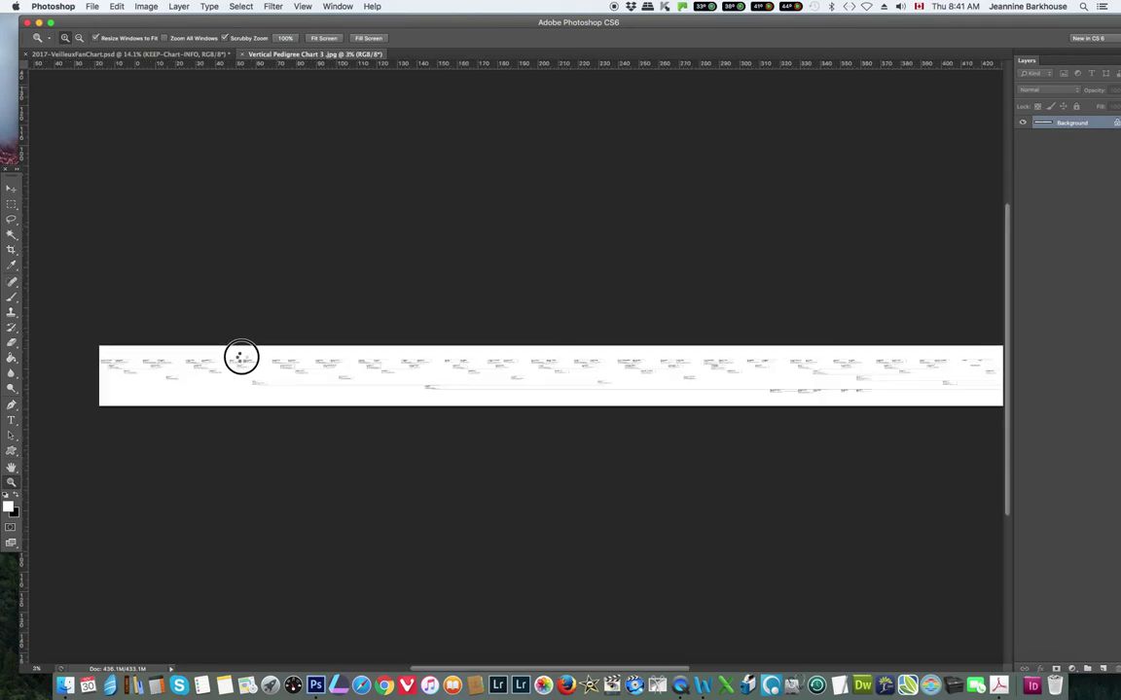
pyautogui.click(241, 357)
pyautogui.click(240, 357)
pyautogui.click(241, 357)
pyautogui.click(242, 358)
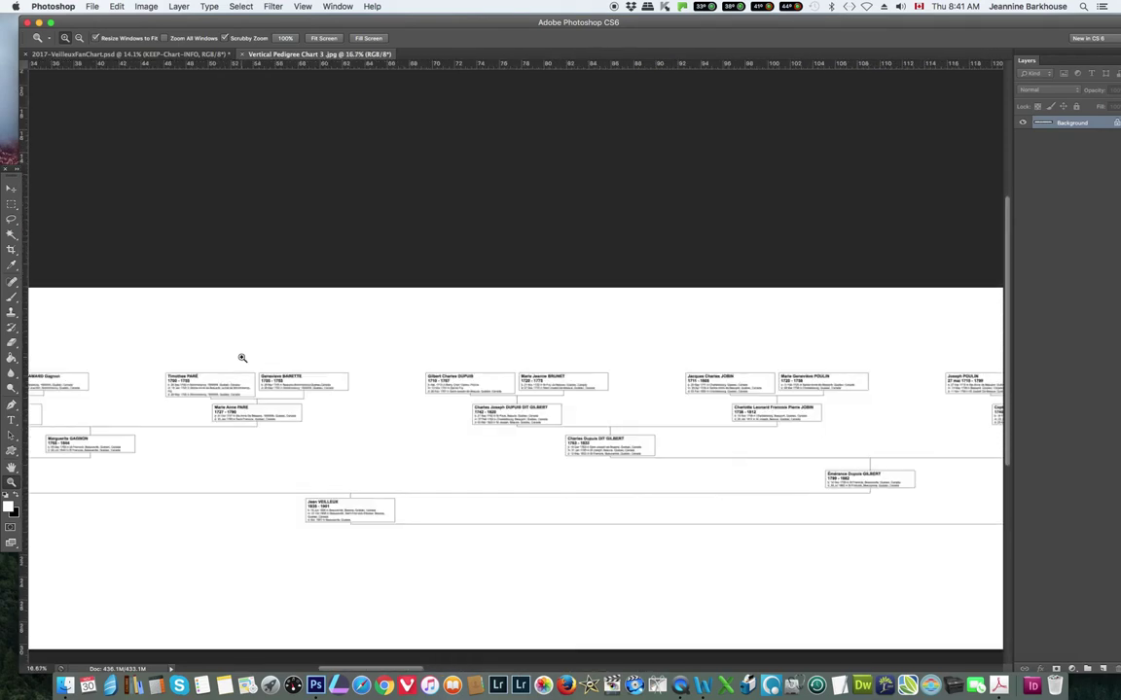
pyautogui.click(241, 358)
pyautogui.click(241, 358)
pyautogui.click(241, 358)
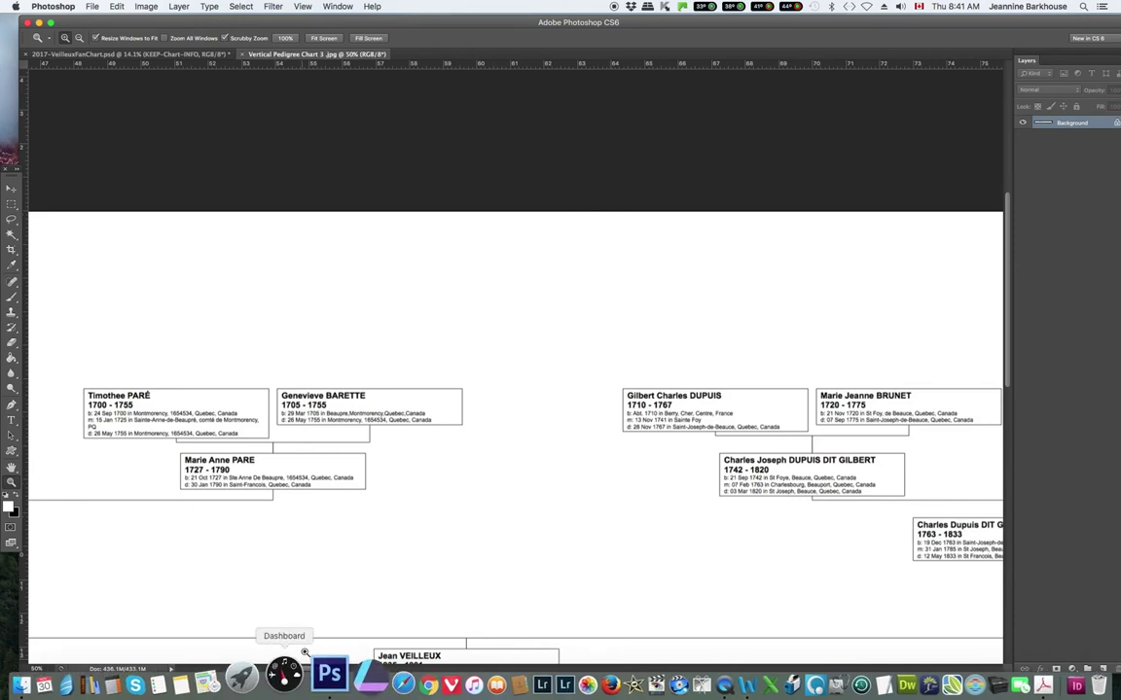
pyautogui.moveTo(307, 671); pyautogui.dragTo(215, 667)
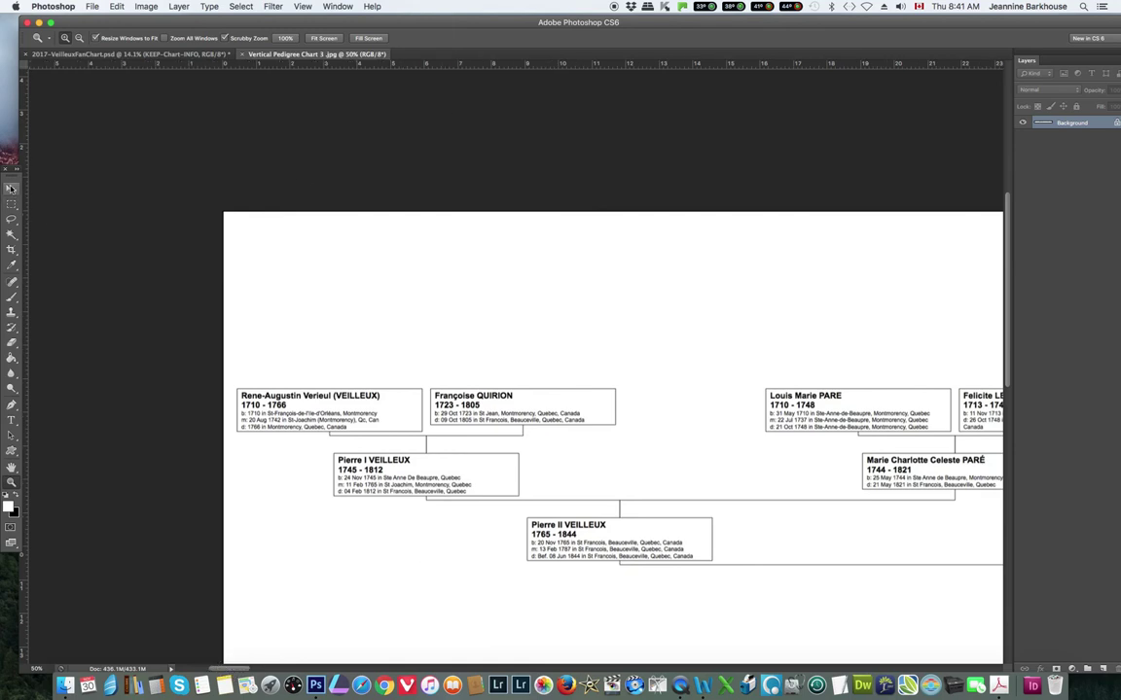
pyautogui.press('m')
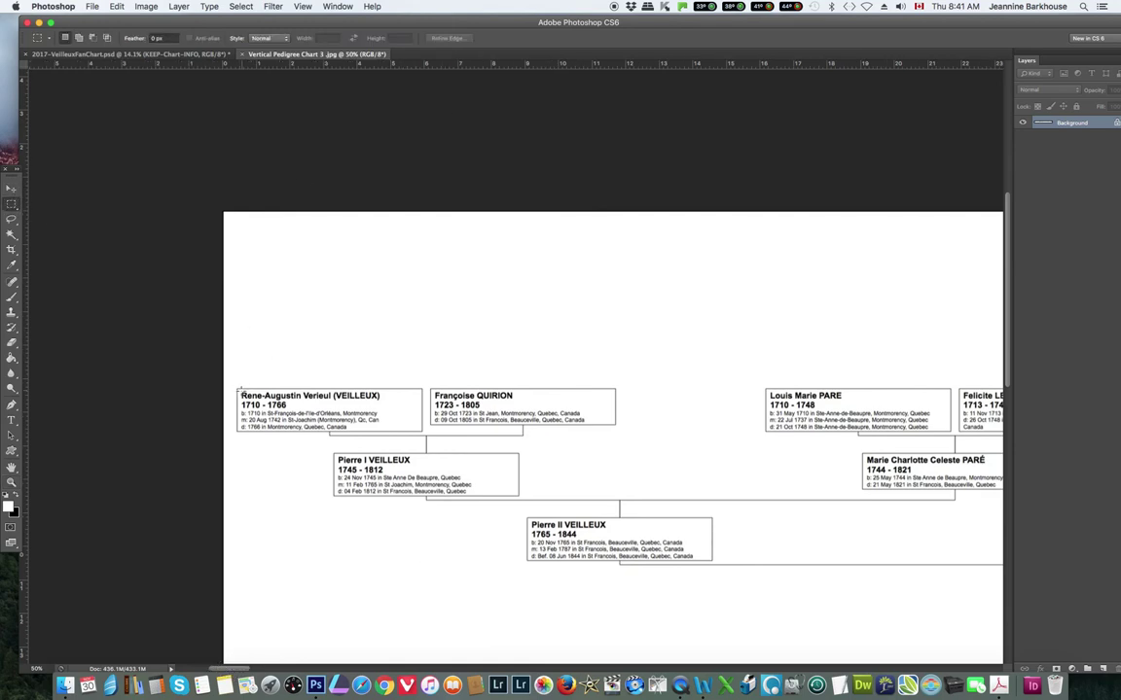
pyautogui.moveTo(237, 391); pyautogui.dragTo(386, 429)
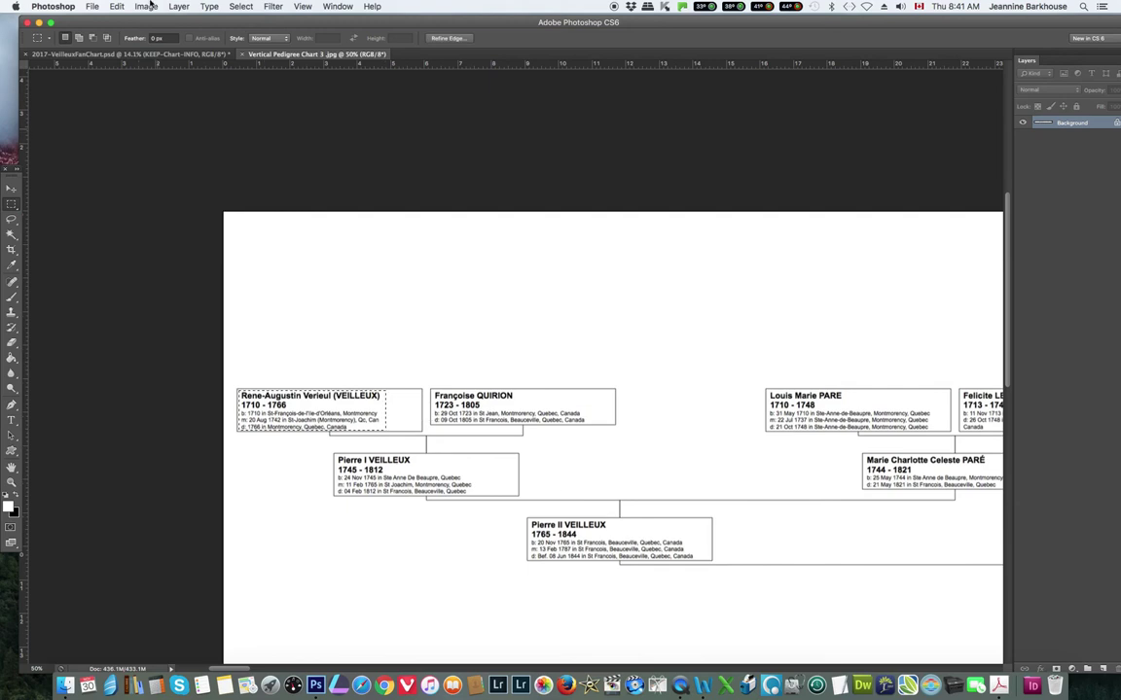
pyautogui.click(116, 7)
pyautogui.click(136, 97)
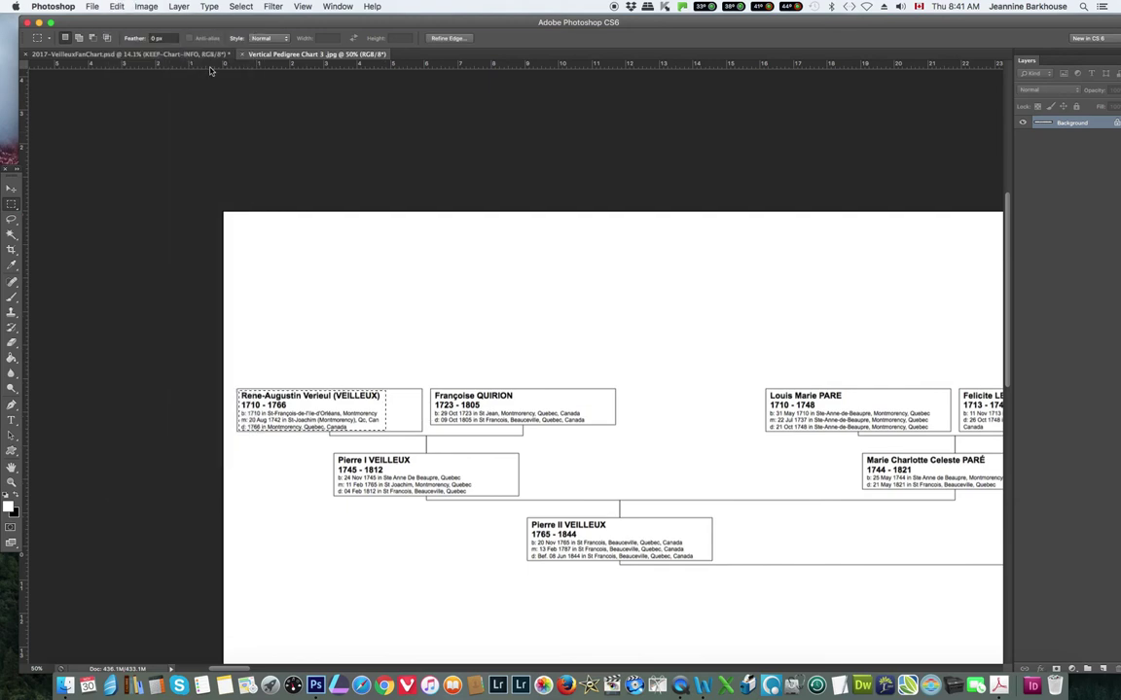
# Paste the copied ancestor text into 2017-VeilleuxFanChart.psd near the lowest empty boxes on the fan's left edge
pyautogui.click(169, 55)
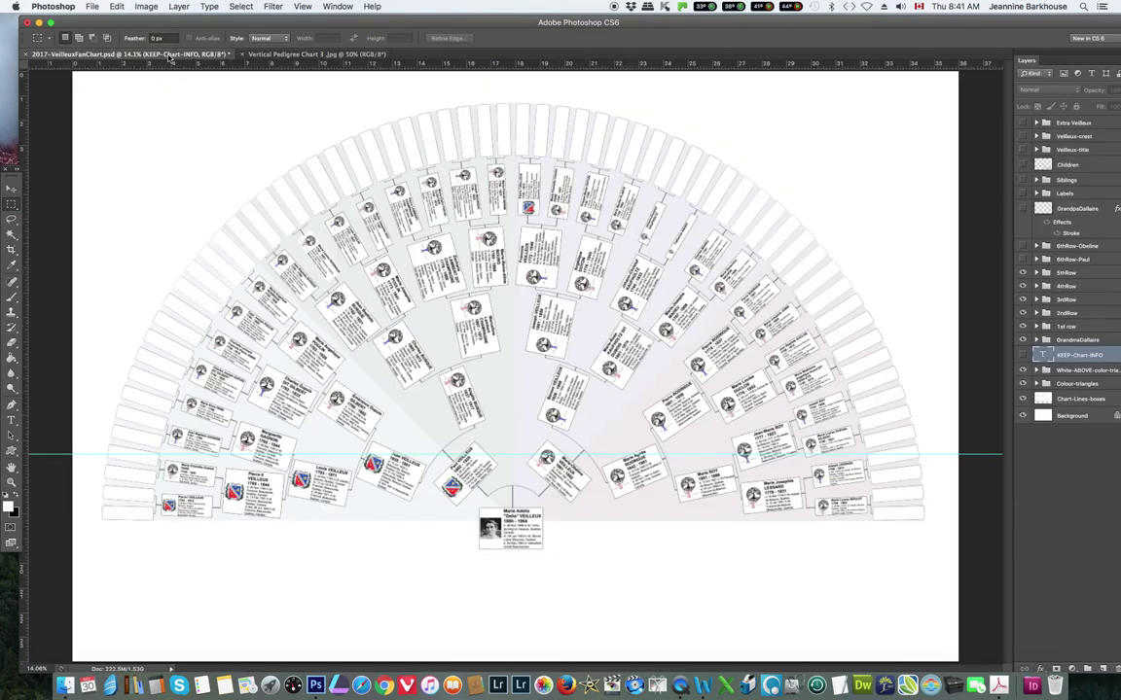
pyautogui.press('z')
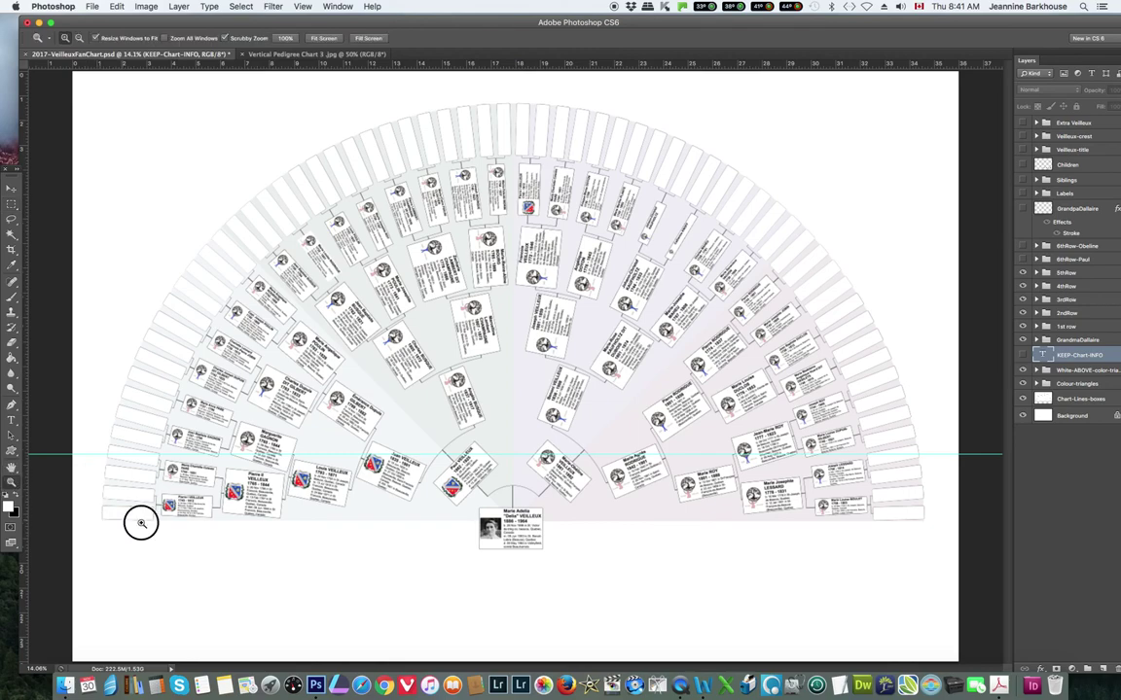
pyautogui.click(140, 521)
pyautogui.moveTo(110, 505); pyautogui.dragTo(110, 505)
pyautogui.moveTo(299, 669); pyautogui.dragTo(278, 670)
pyautogui.click(115, 7)
pyautogui.click(136, 118)
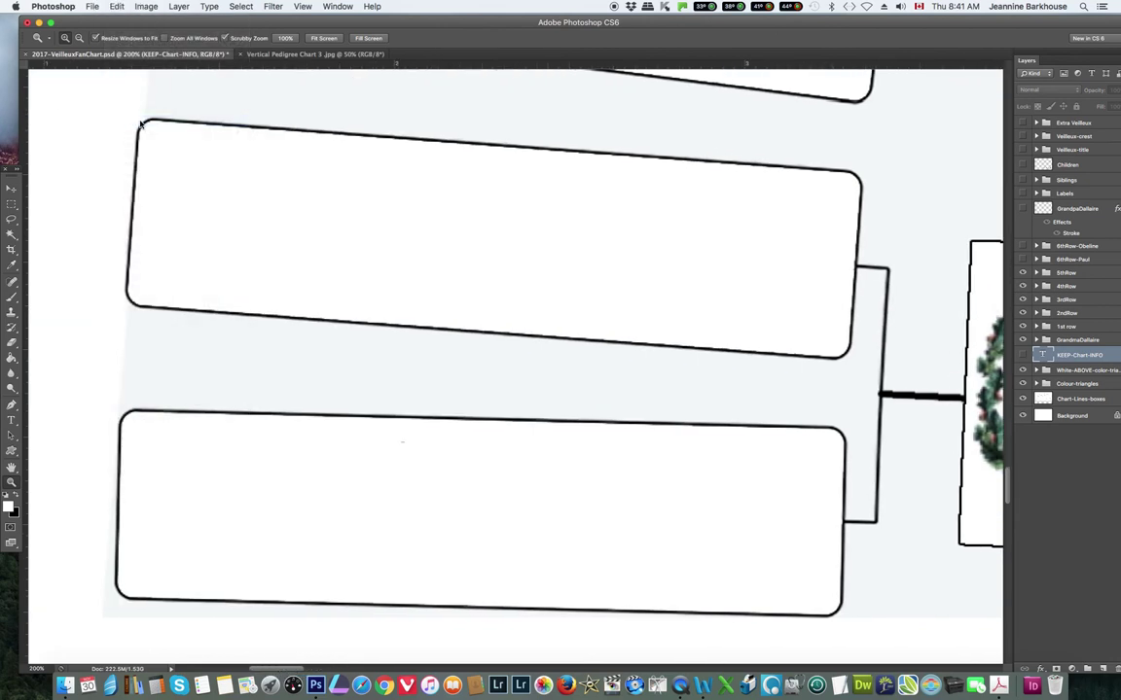
# Rotate the pasted text about 1.2° clockwise with Free Transform and fit it inside the lowest outer box on the fan's left side
pyautogui.click(12, 192)
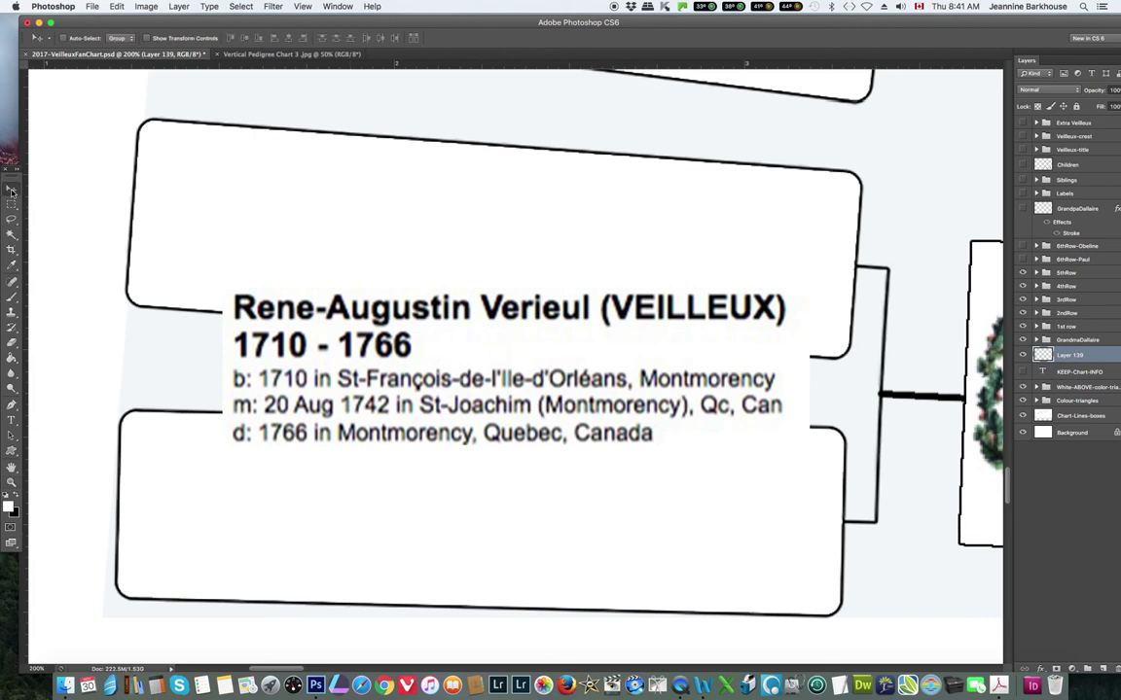
pyautogui.click(115, 7)
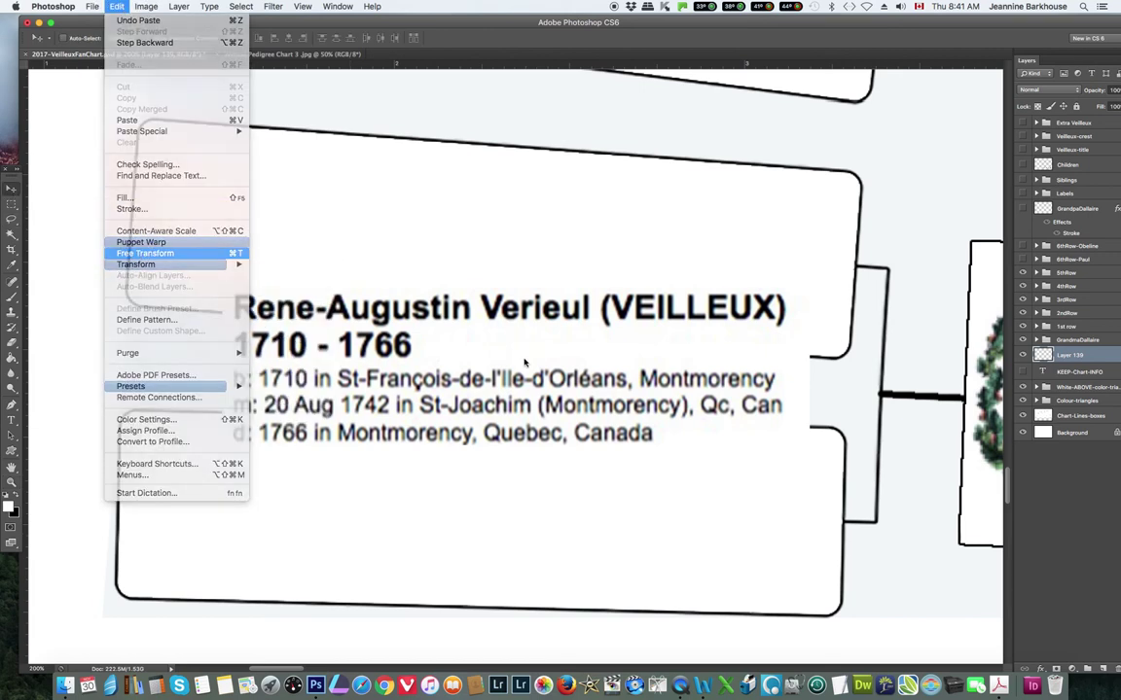
pyautogui.click(139, 255)
pyautogui.moveTo(498, 323); pyautogui.dragTo(478, 506)
pyautogui.moveTo(795, 494); pyautogui.dragTo(796, 500)
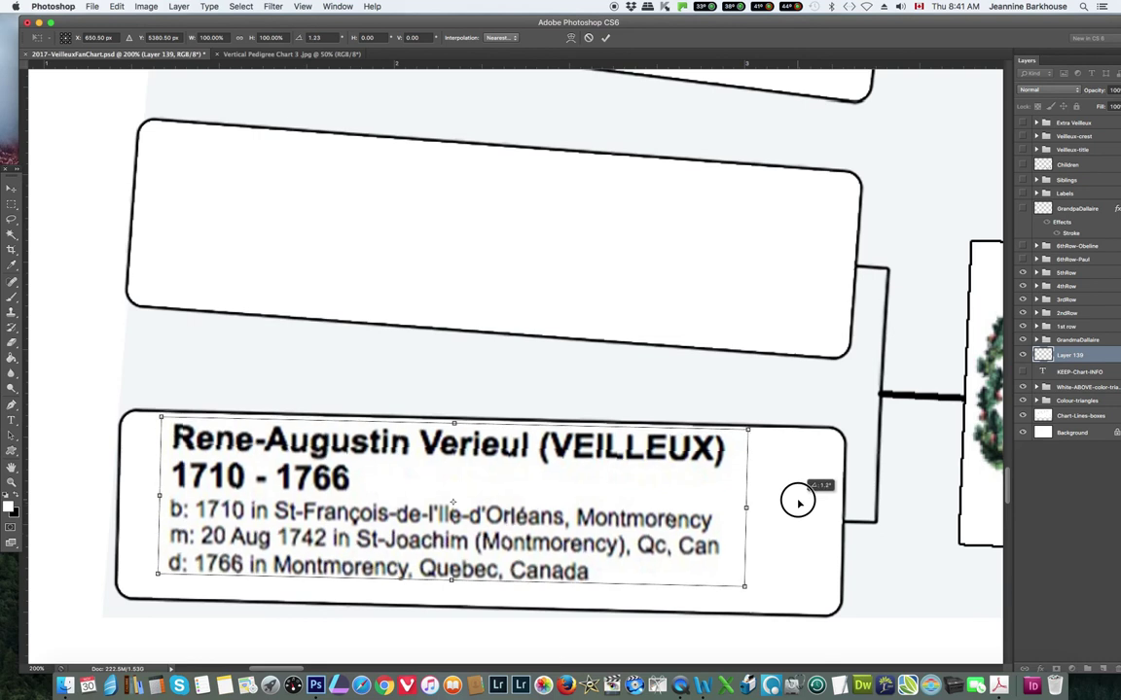
pyautogui.moveTo(482, 499); pyautogui.dragTo(481, 505)
pyautogui.click(605, 38)
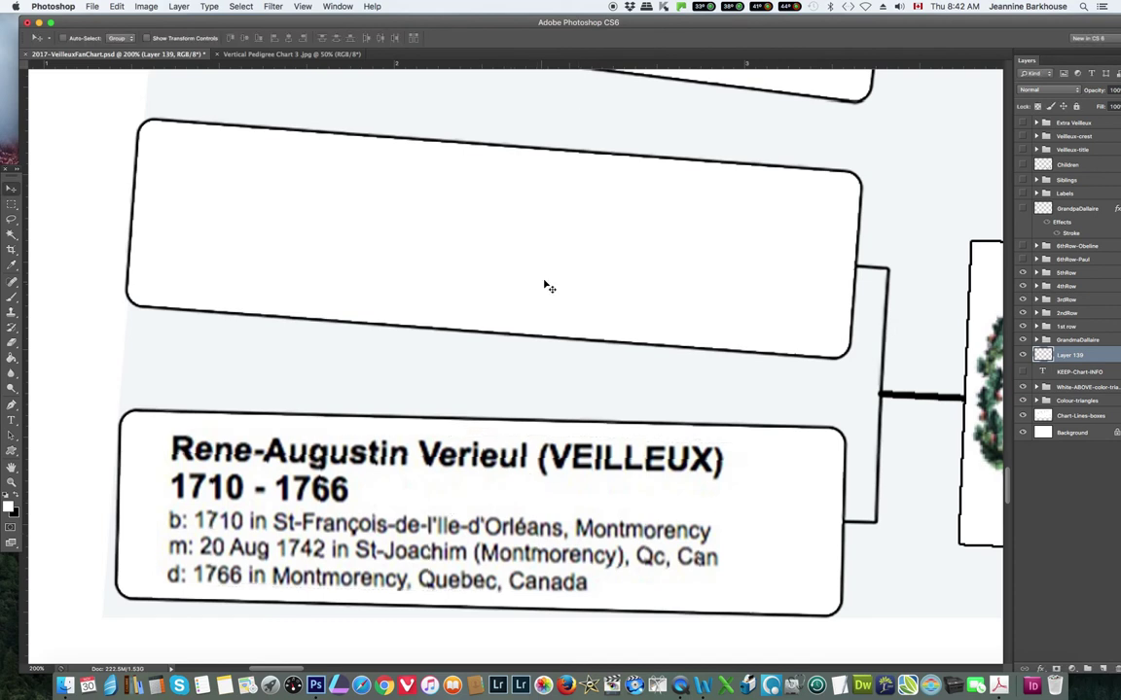
# Hide the pasted text's layer and show both ready-made 6thRow layer groups across the whole fan instead
pyautogui.click(10, 484)
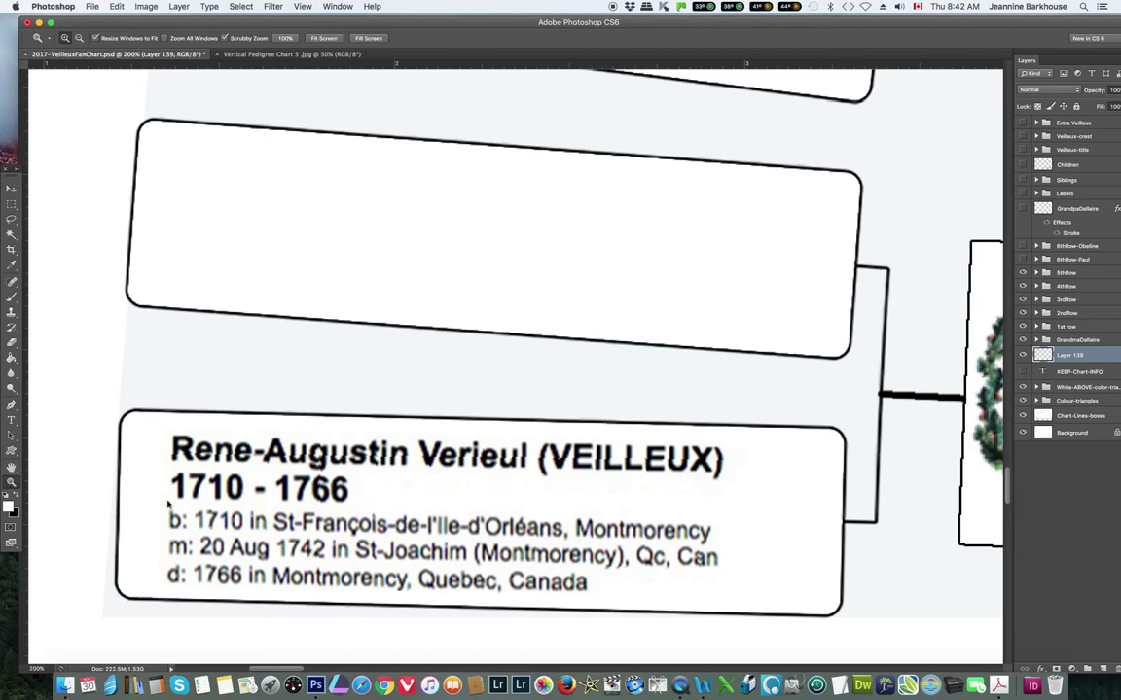
pyautogui.click(422, 499)
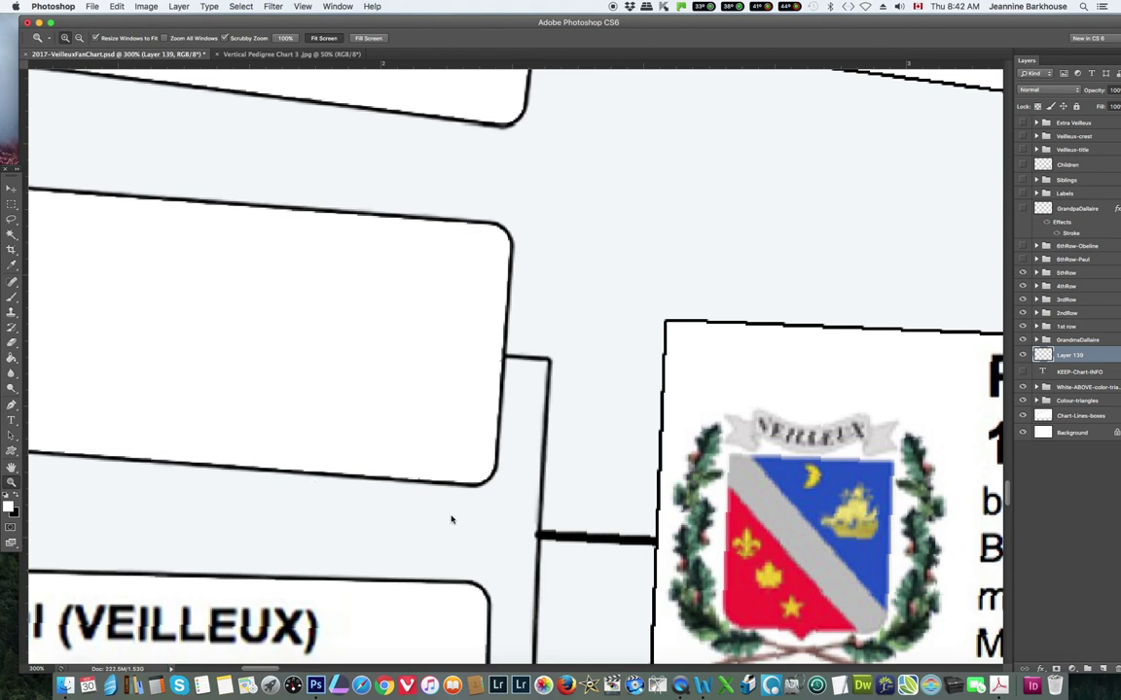
pyautogui.click(324, 39)
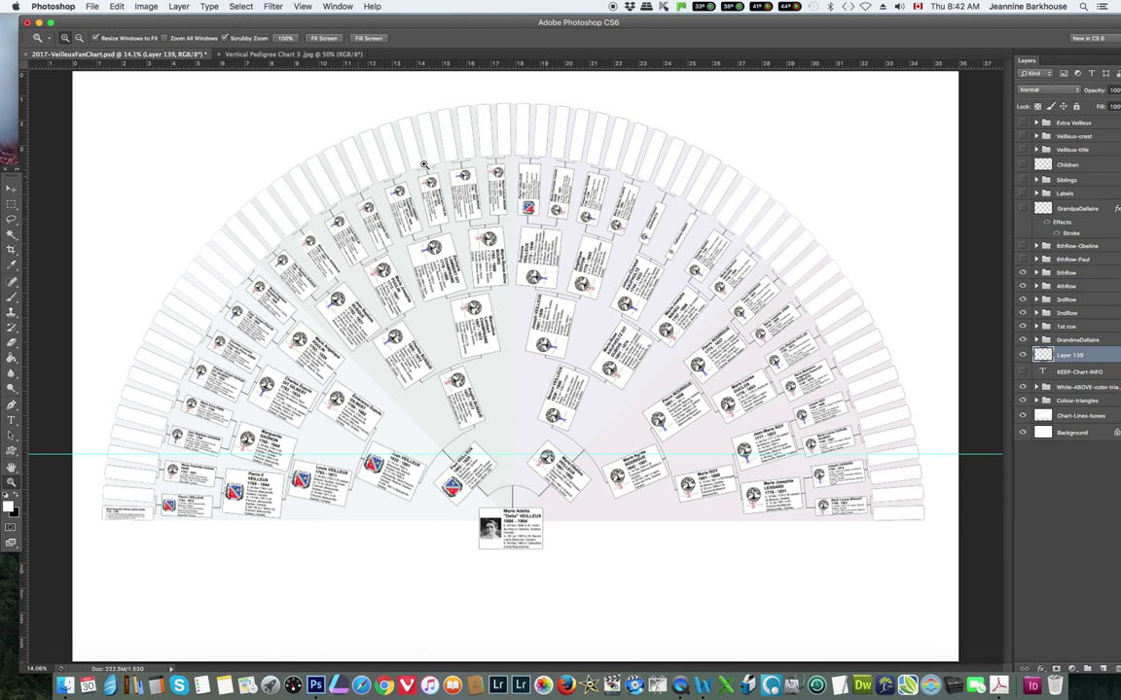
pyautogui.click(1024, 356)
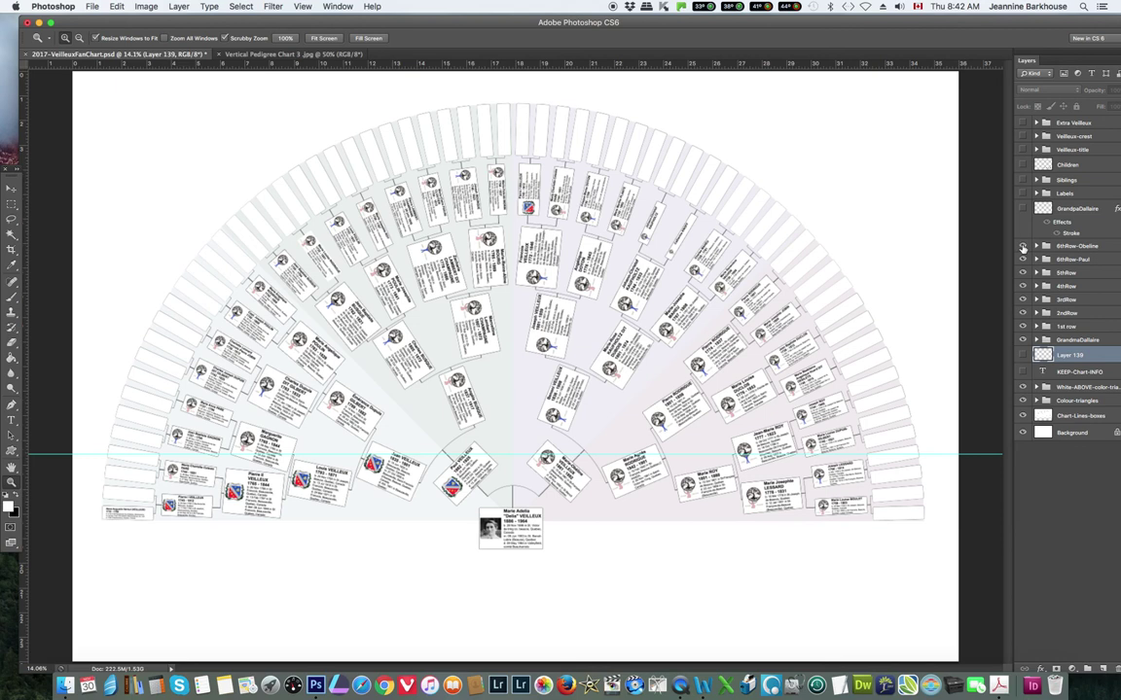
pyautogui.click(1023, 247)
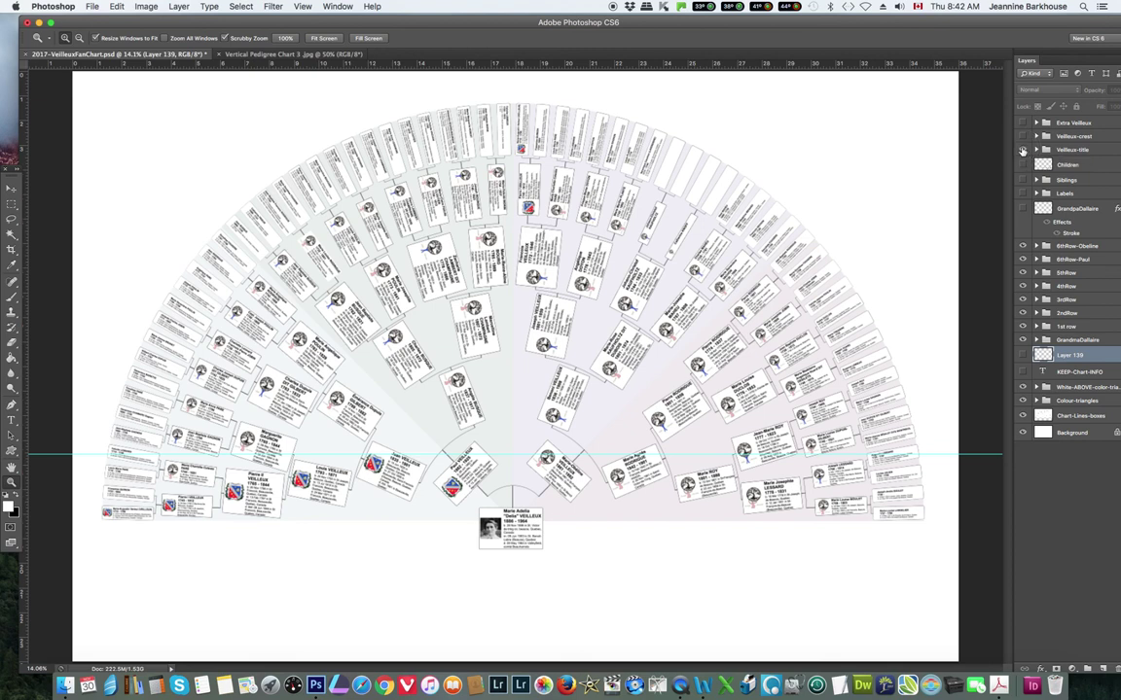
# Show the Veilleux-title, Veilleux-crest and Extra Veilleux layer groups
pyautogui.click(1023, 138)
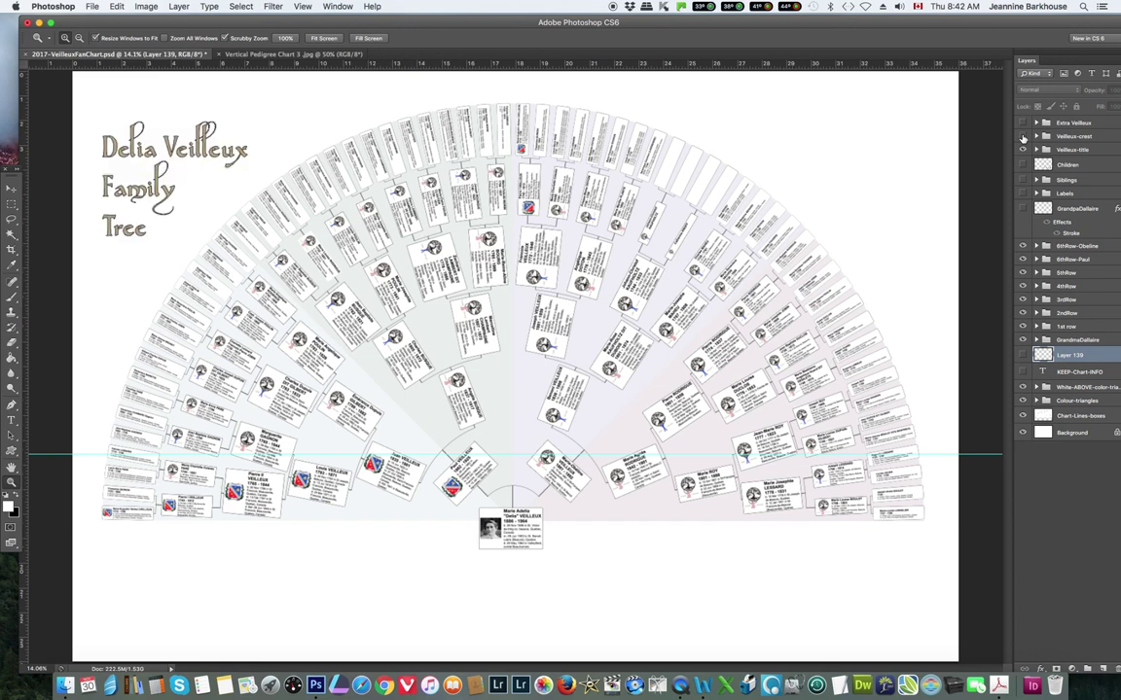
pyautogui.click(1022, 138)
pyautogui.click(1022, 138)
pyautogui.click(1022, 138)
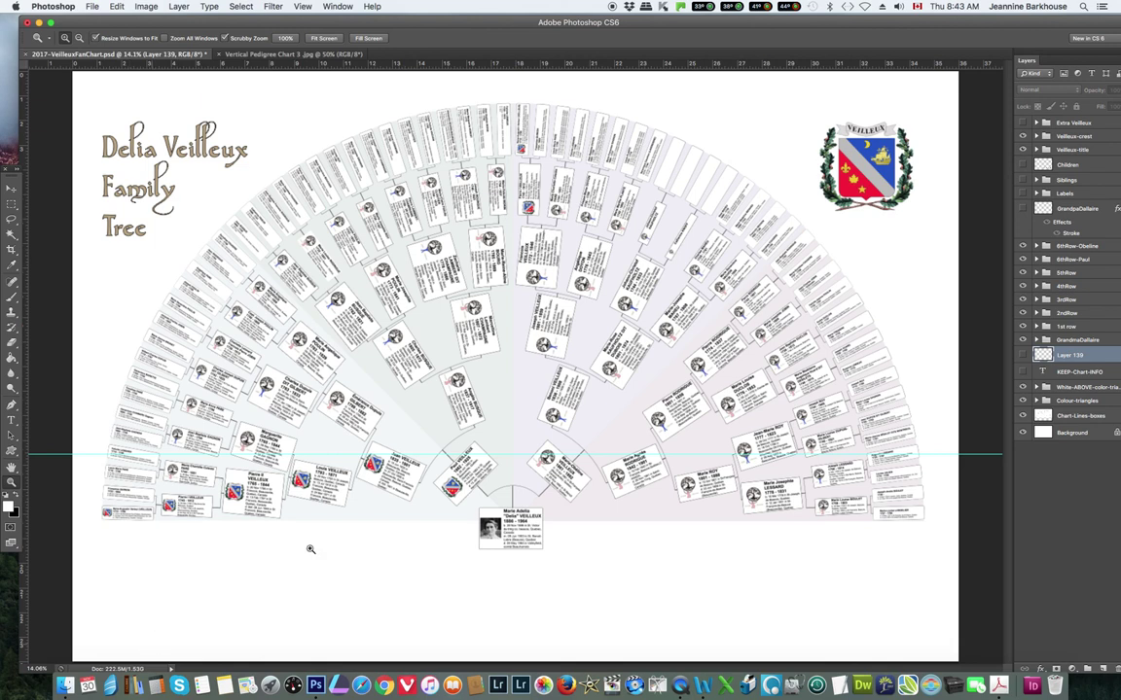
pyautogui.click(1021, 123)
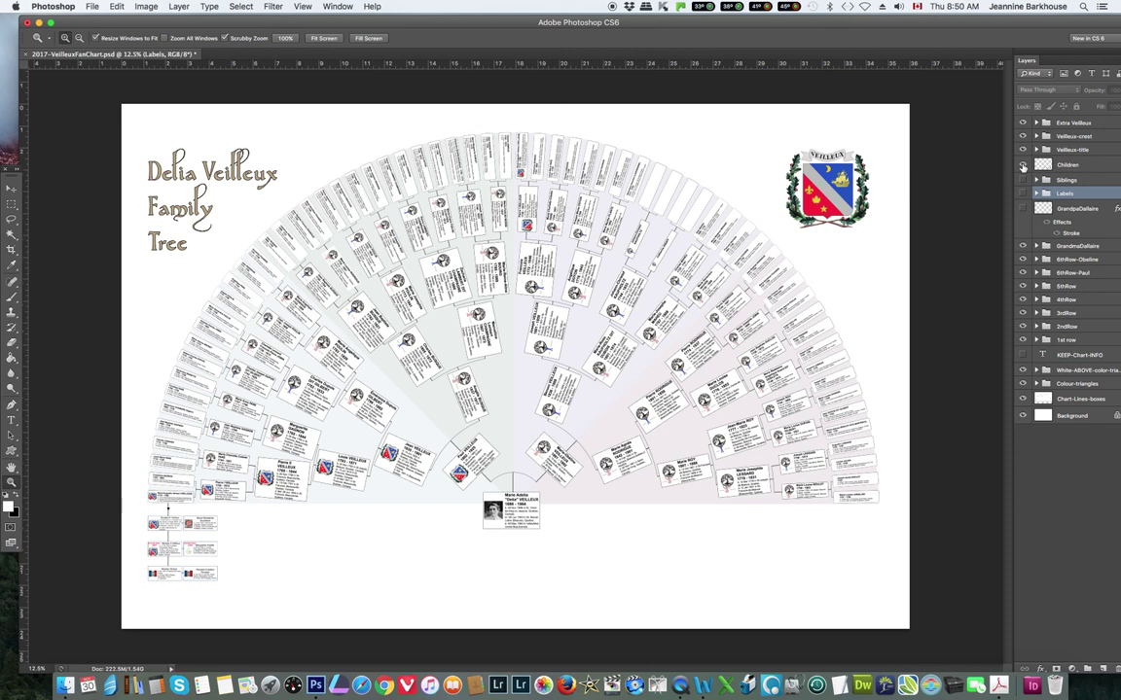
# Show the Children layer, the Siblings group, the grandfather's box layer and the Labels group below the fan
pyautogui.click(1023, 165)
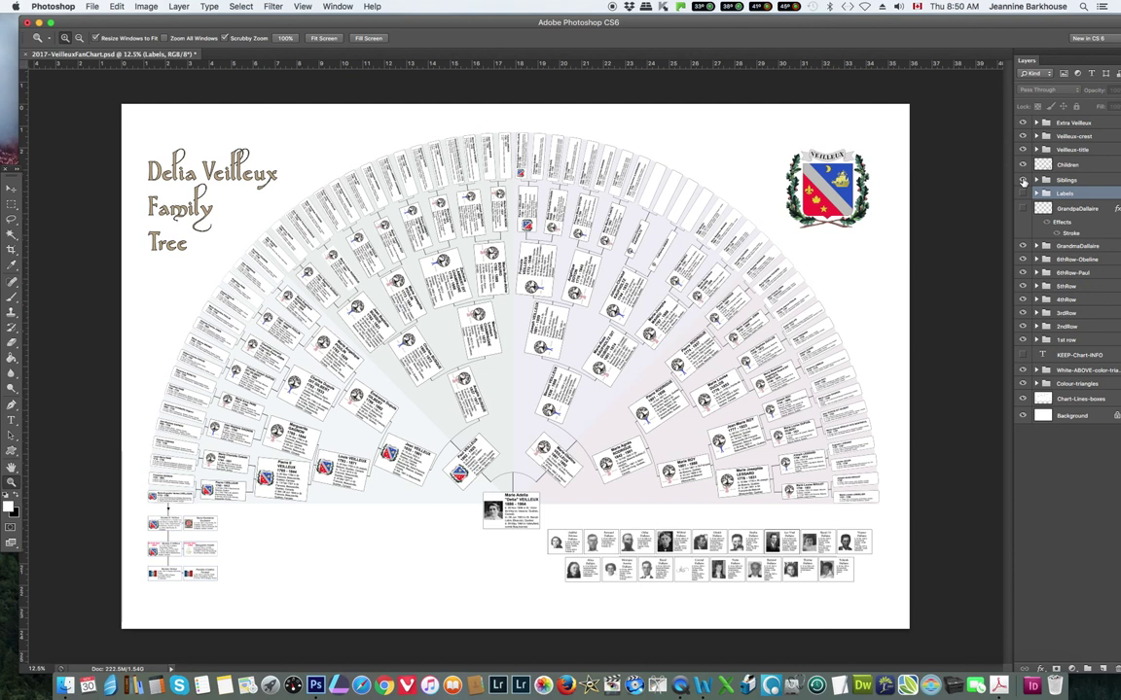
pyautogui.click(1022, 181)
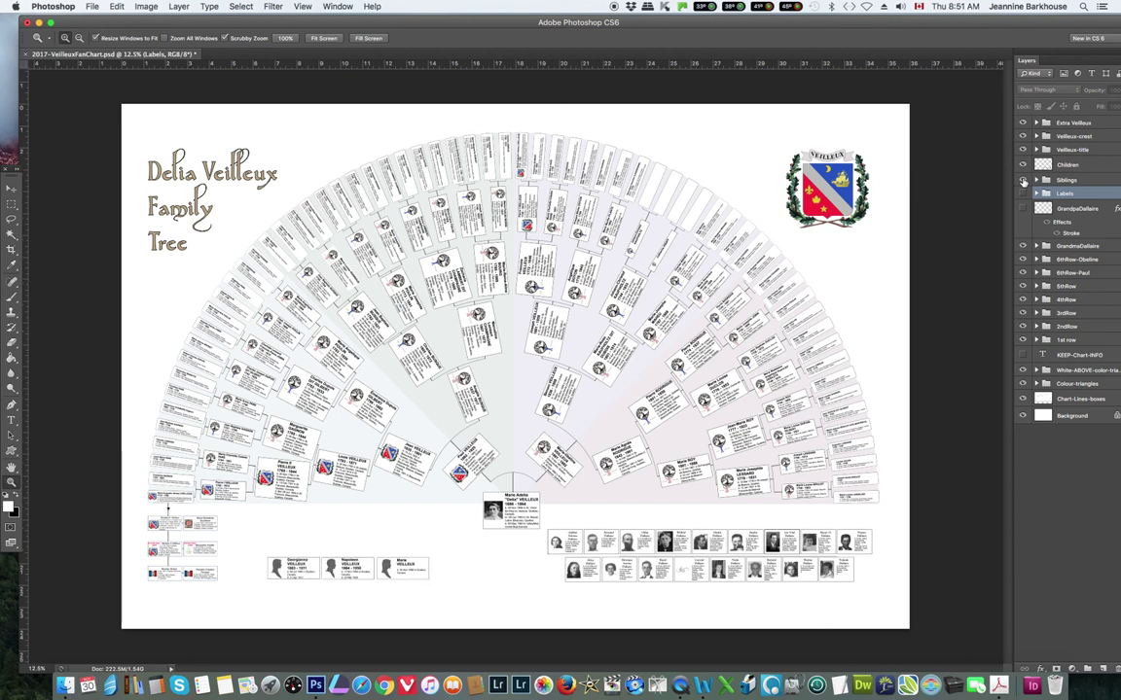
pyautogui.click(1023, 208)
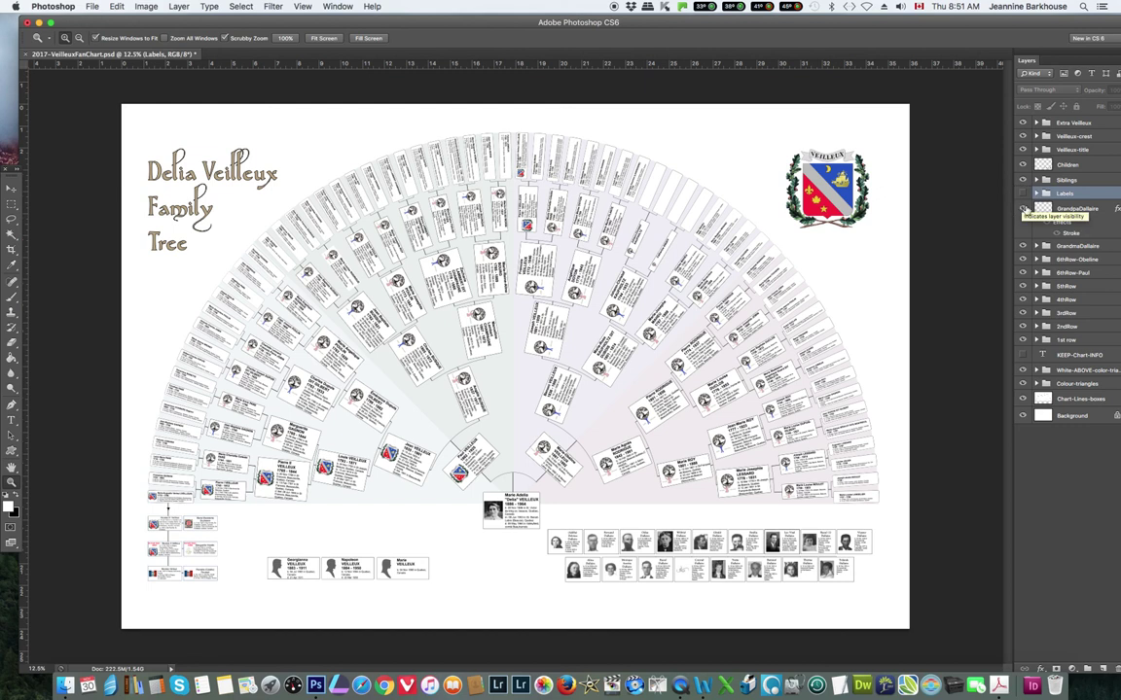
pyautogui.click(1023, 194)
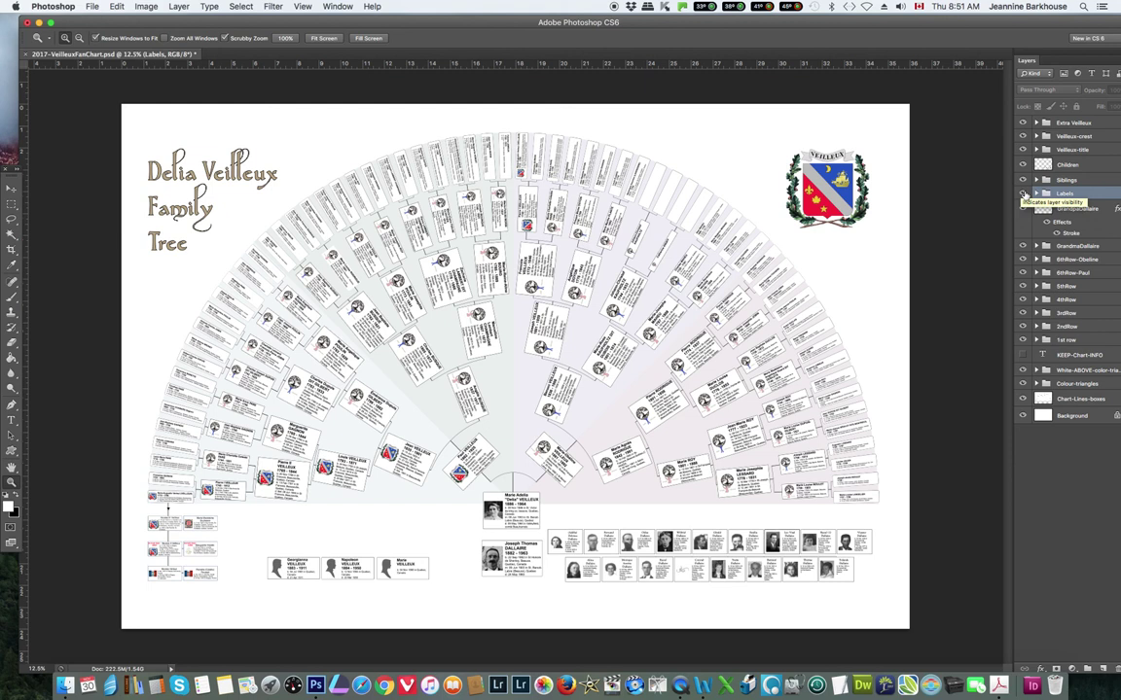
pyautogui.click(1023, 195)
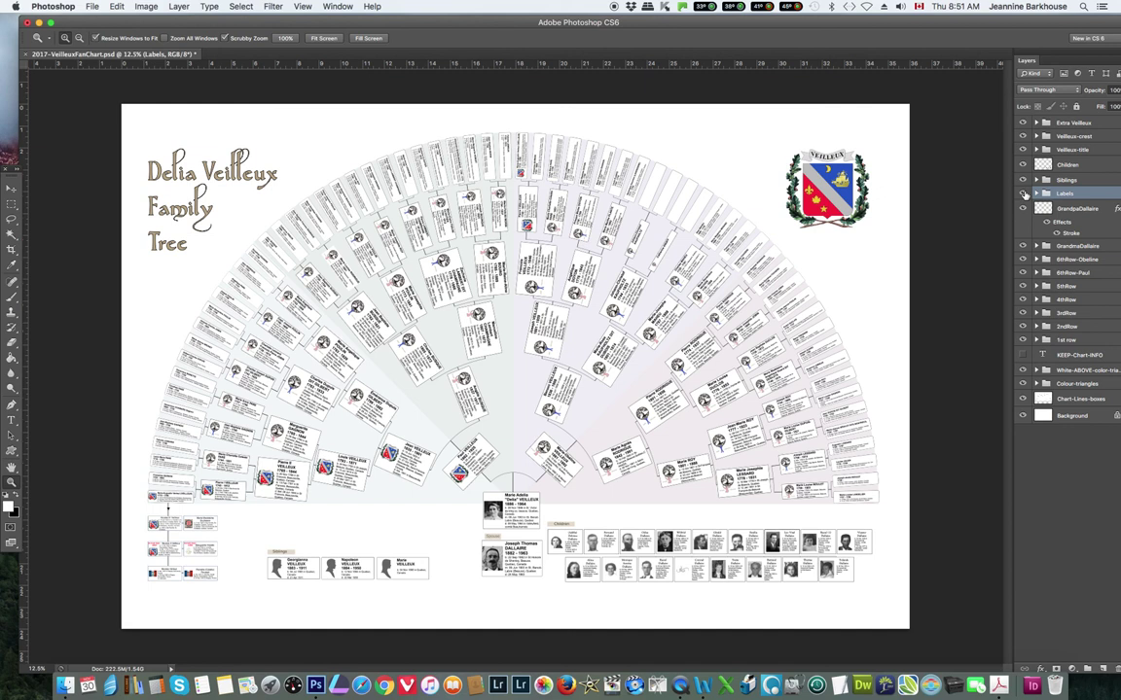